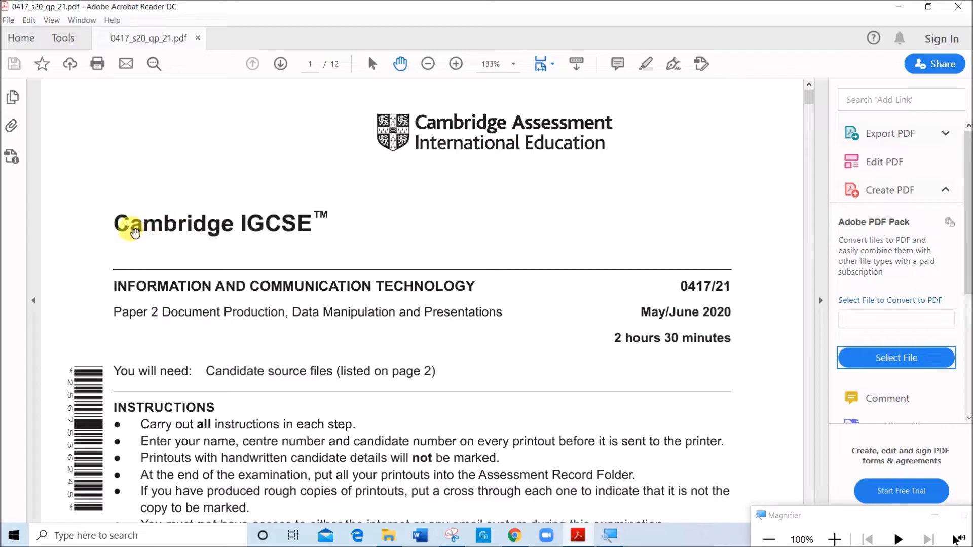
# Examine the exam paper's session, paper code and title, and compare the supplied source files list with the June 2020-21 folder
pyautogui.scroll(-1, 203, 223)
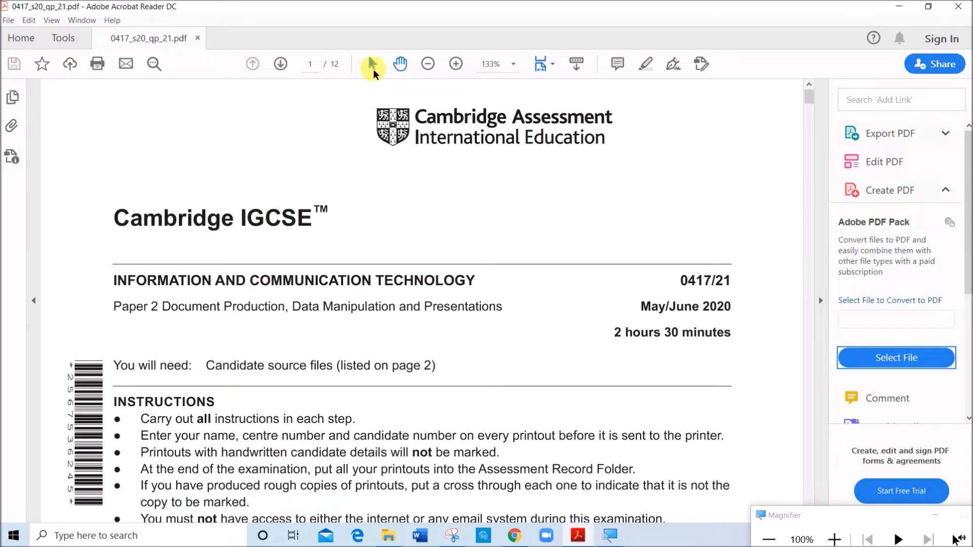
pyautogui.moveTo(641, 307); pyautogui.dragTo(738, 308)
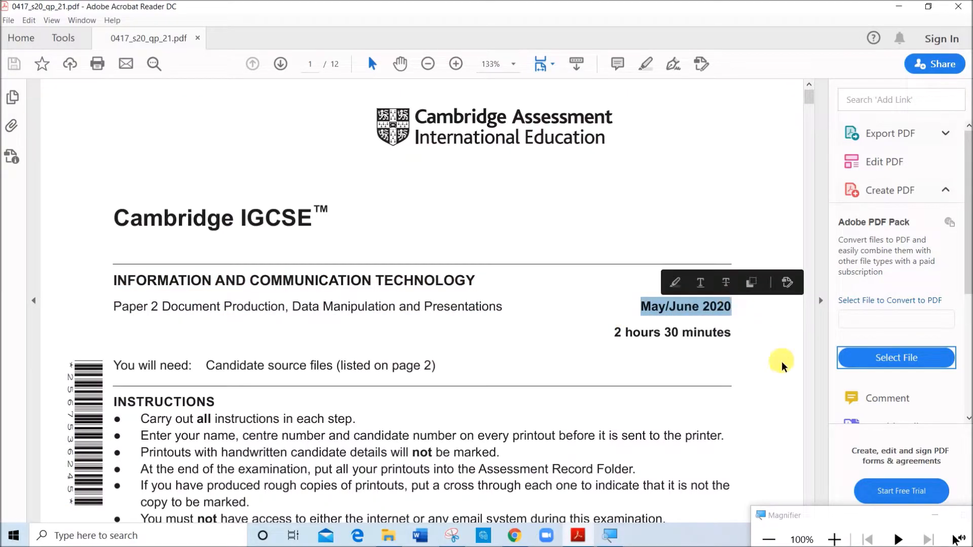
pyautogui.click(690, 308)
pyautogui.moveTo(713, 282); pyautogui.dragTo(736, 289)
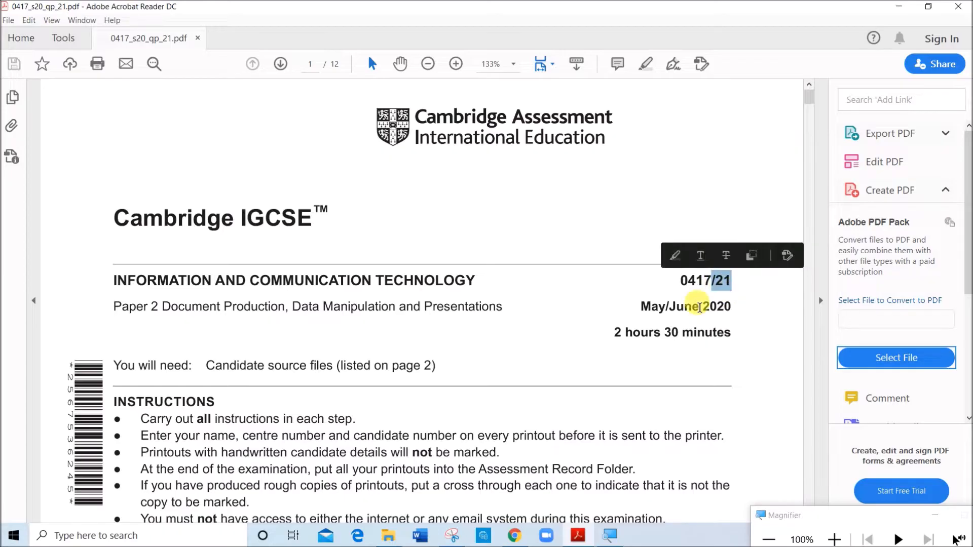
pyautogui.moveTo(161, 307); pyautogui.dragTo(487, 308)
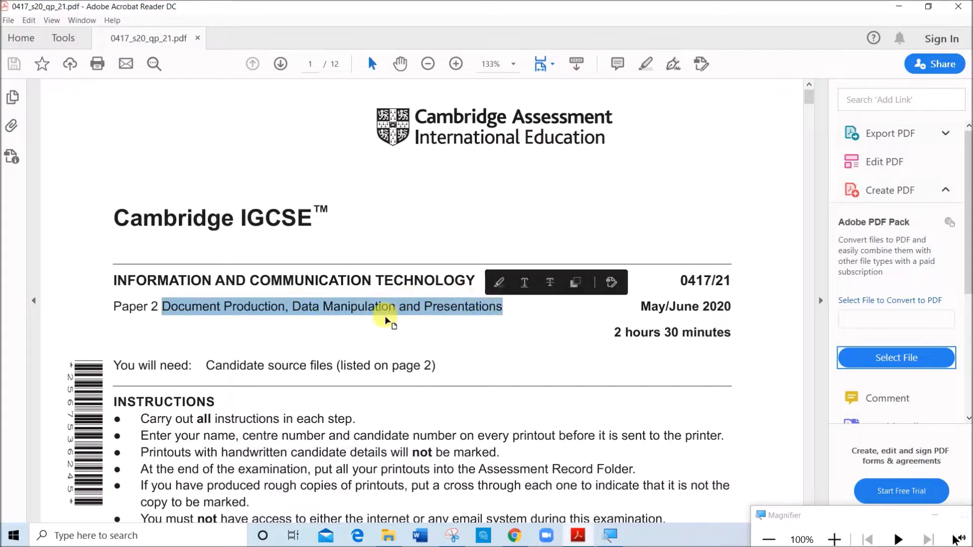
pyautogui.scroll(-10, 386, 319)
pyautogui.scroll(-8, 390, 315)
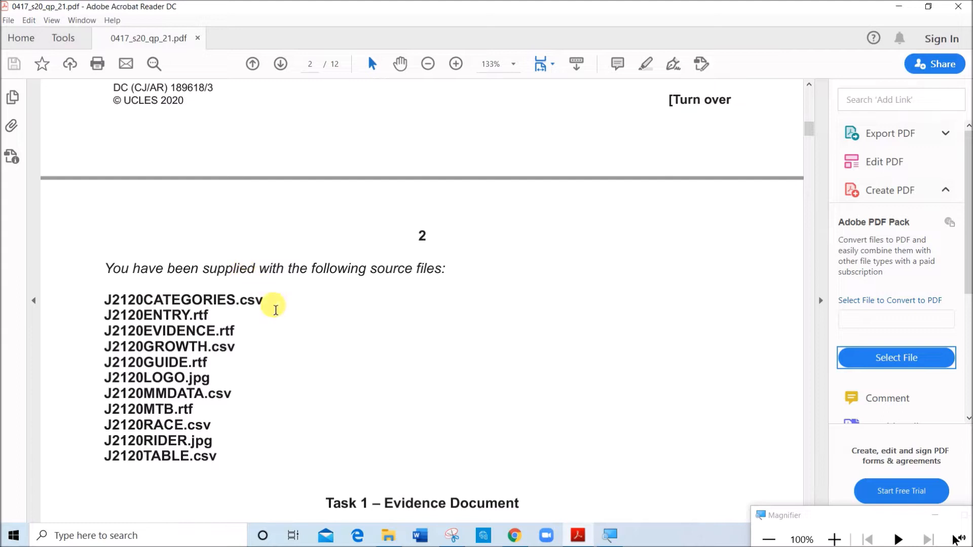
pyautogui.click(389, 535)
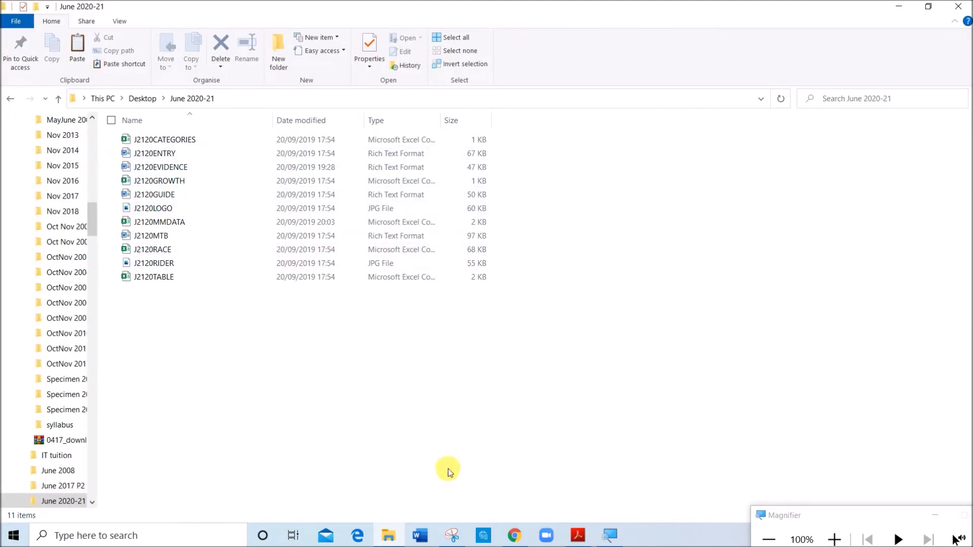
pyautogui.click(570, 538)
# Read the Task 1 instructions in the exam paper and open the file J2120EVIDENCE from the June 2020-21 folder in Word
pyautogui.scroll(-5, 289, 337)
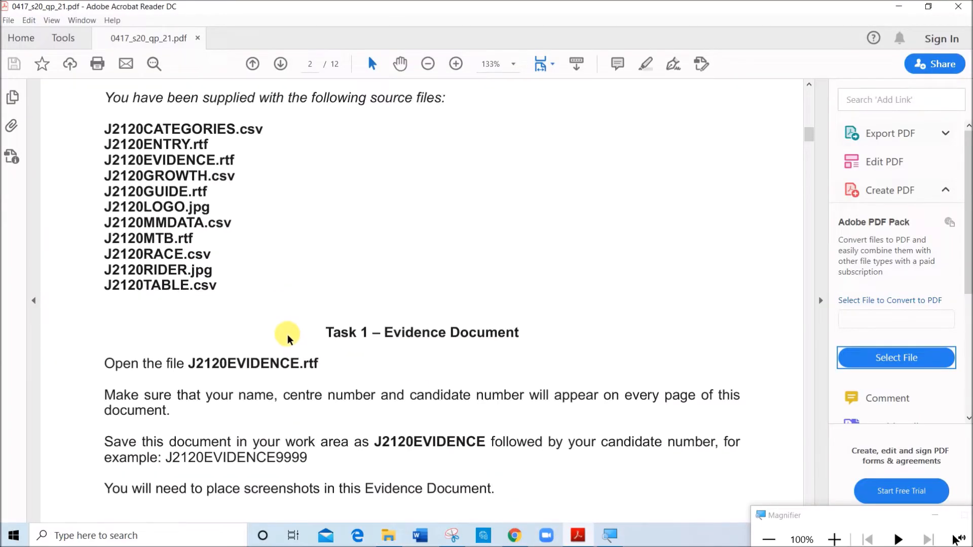
pyautogui.scroll(-1, 290, 338)
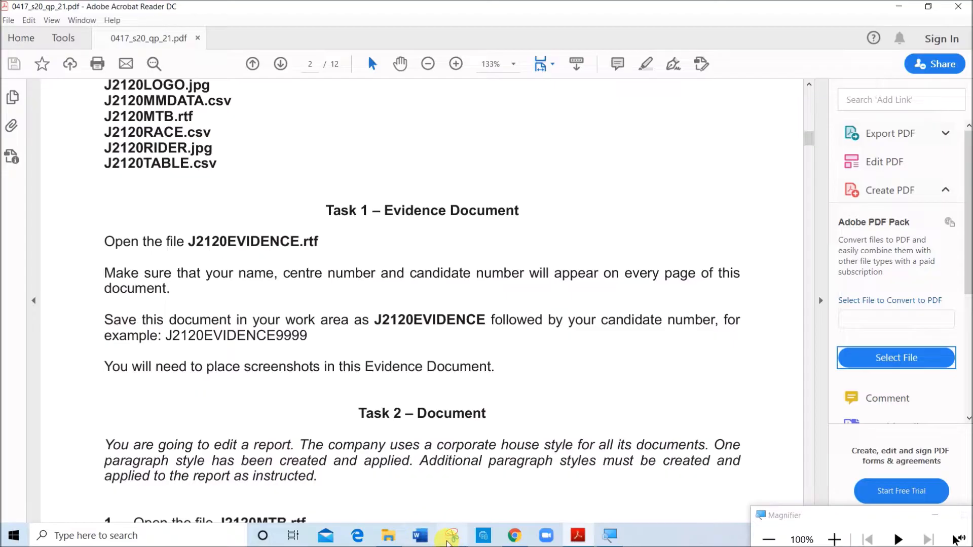
pyautogui.click(391, 539)
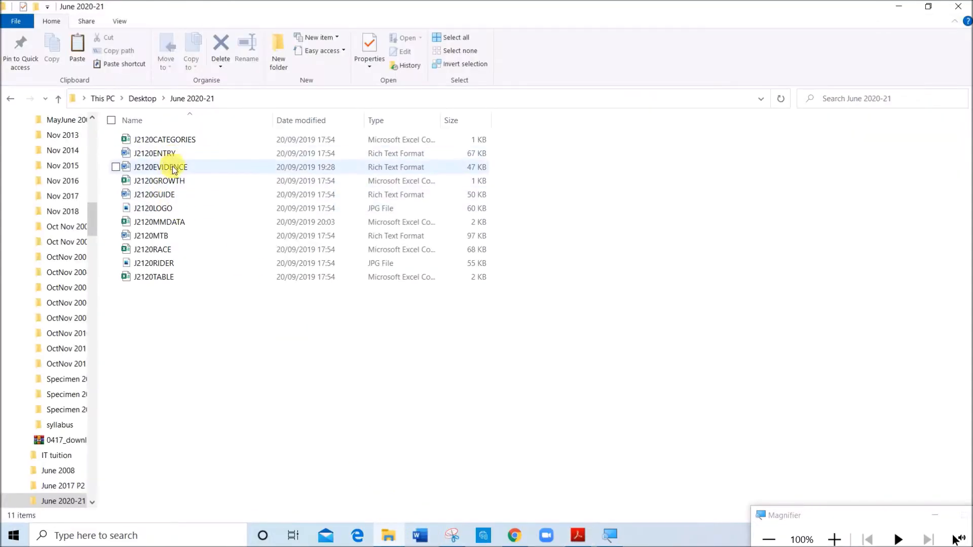
pyautogui.click(173, 168)
pyautogui.doubleClick(173, 168)
pyautogui.click(579, 536)
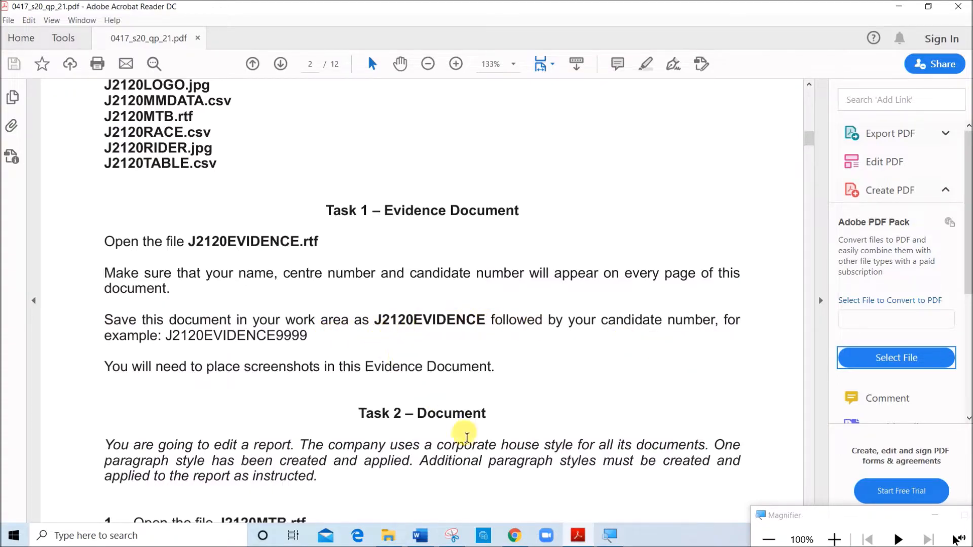
pyautogui.click(422, 538)
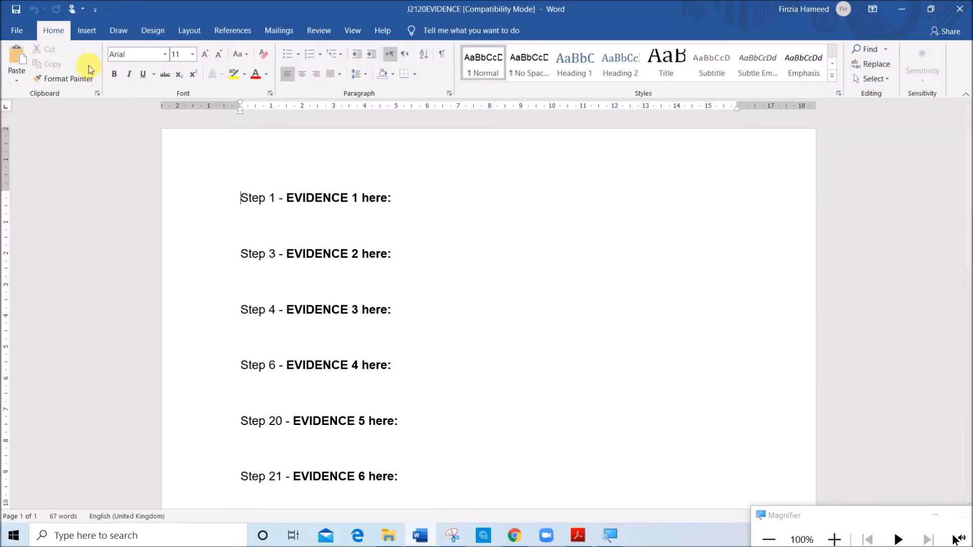
# Add a Blank (Three Columns) header to the evidence document, filled with Name, the candidate number and the centre number
pyautogui.click(87, 30)
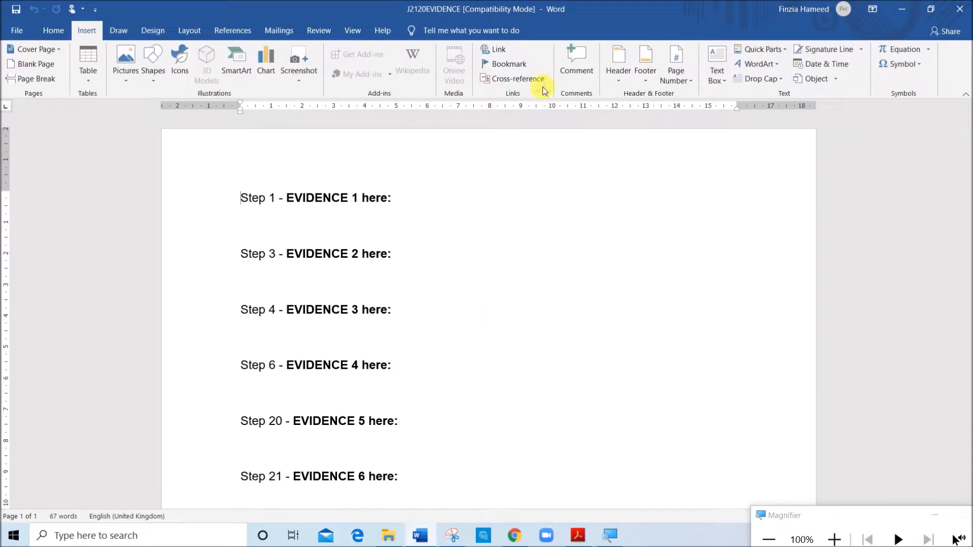
pyautogui.click(624, 81)
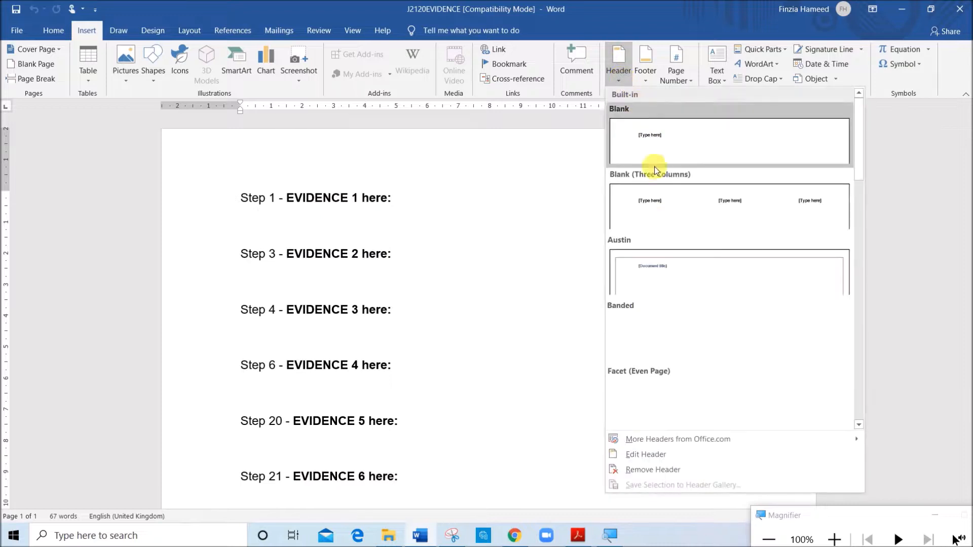
pyautogui.click(659, 221)
pyautogui.click(297, 177)
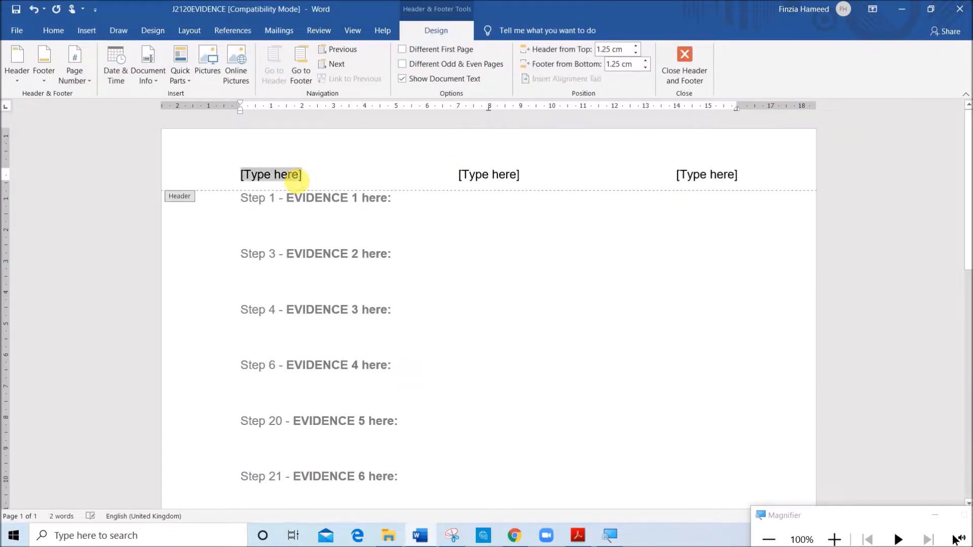
pyautogui.write('NAme')
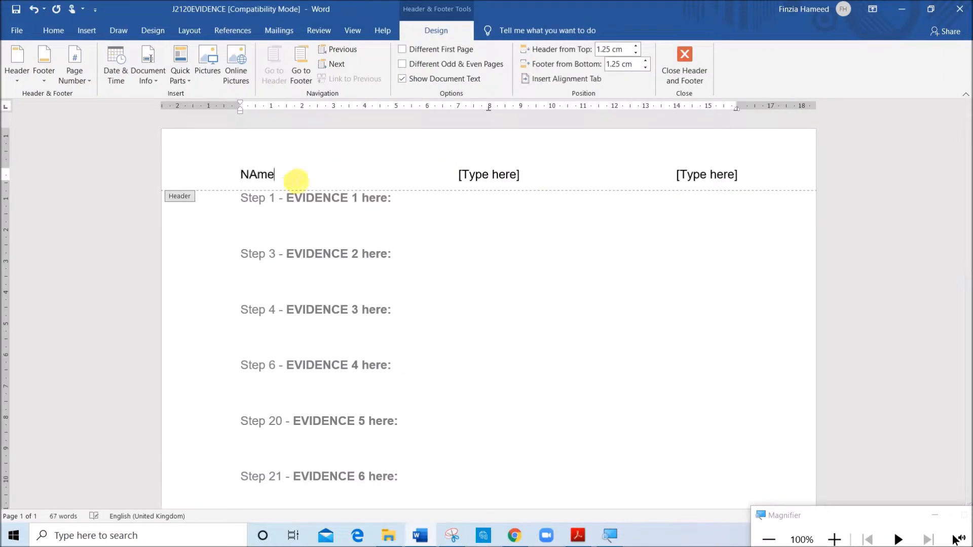
pyautogui.click(494, 176)
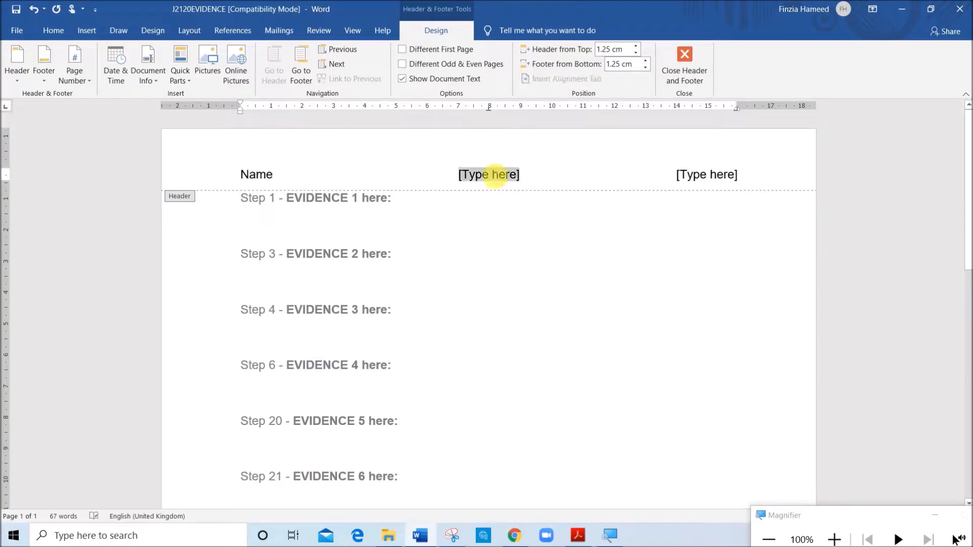
pyautogui.write('1234')
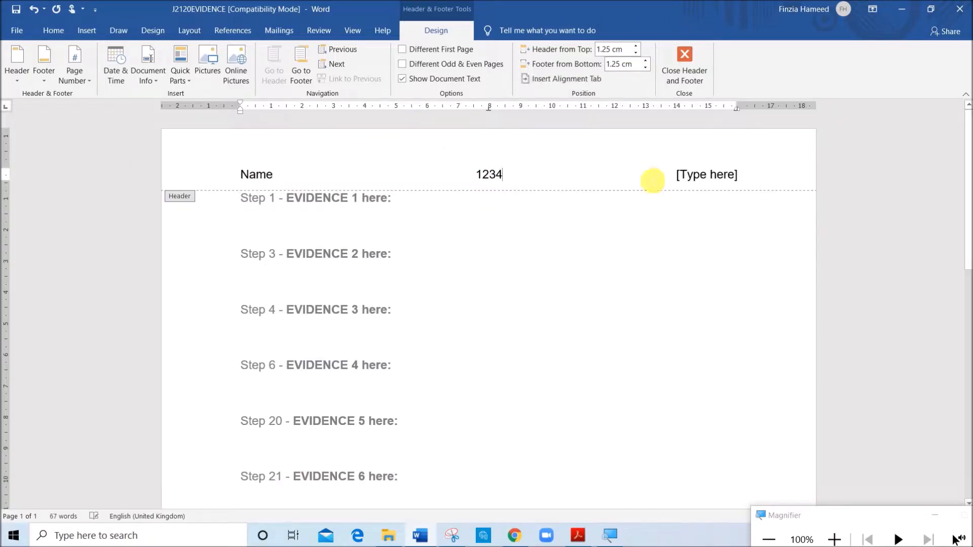
pyautogui.click(694, 179)
pyautogui.write('ZZ!23')
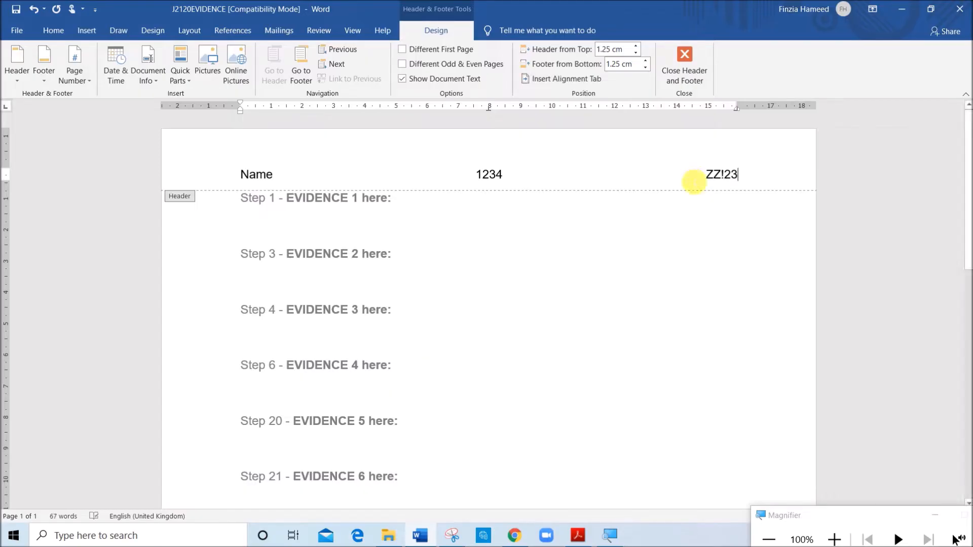
pyautogui.click(679, 71)
# Save the evidence document as J2120EVIDENCE1234 in Word Document format in the June 2020-21 folder, accepting the file format upgrade
pyautogui.click(9, 32)
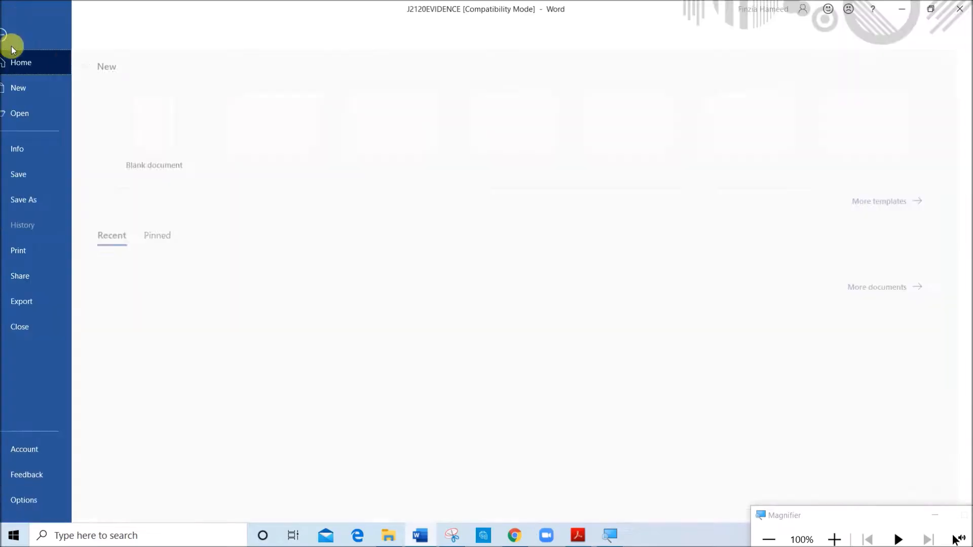
pyautogui.click(52, 199)
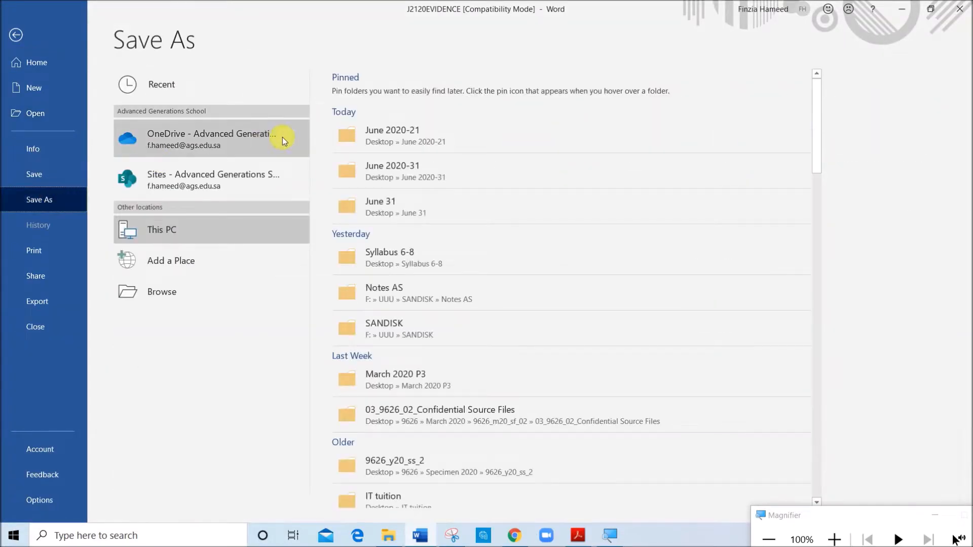
pyautogui.click(355, 134)
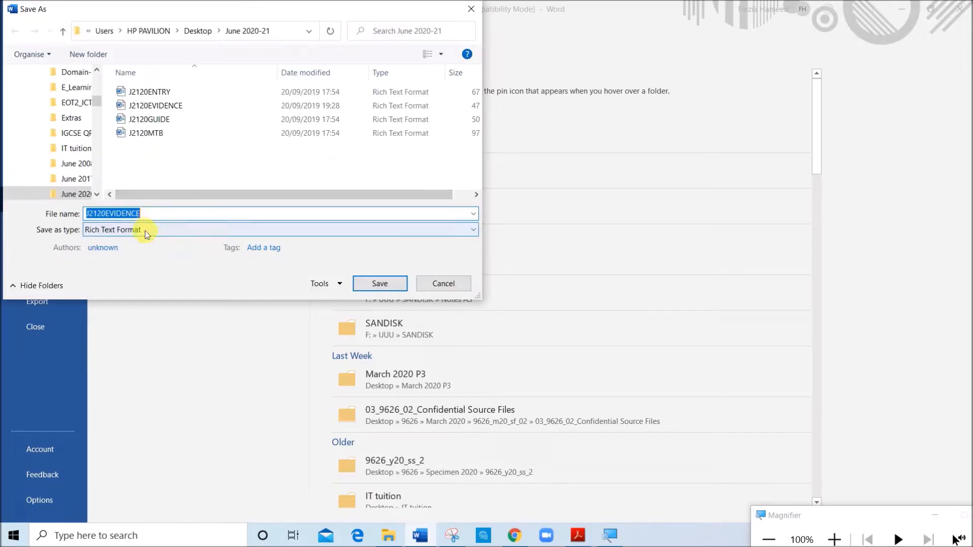
pyautogui.click(145, 230)
pyautogui.click(138, 243)
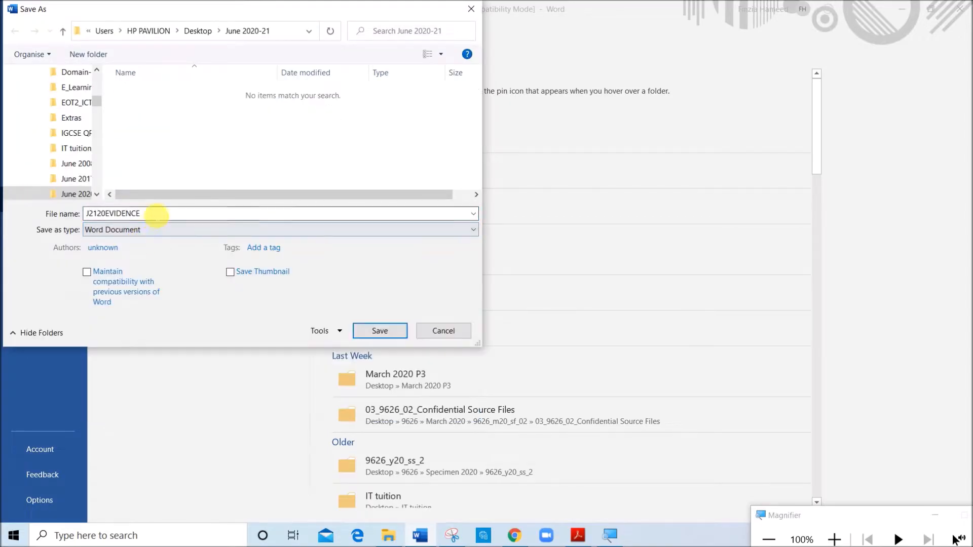
pyautogui.doubleClick(150, 219)
pyautogui.click(159, 220)
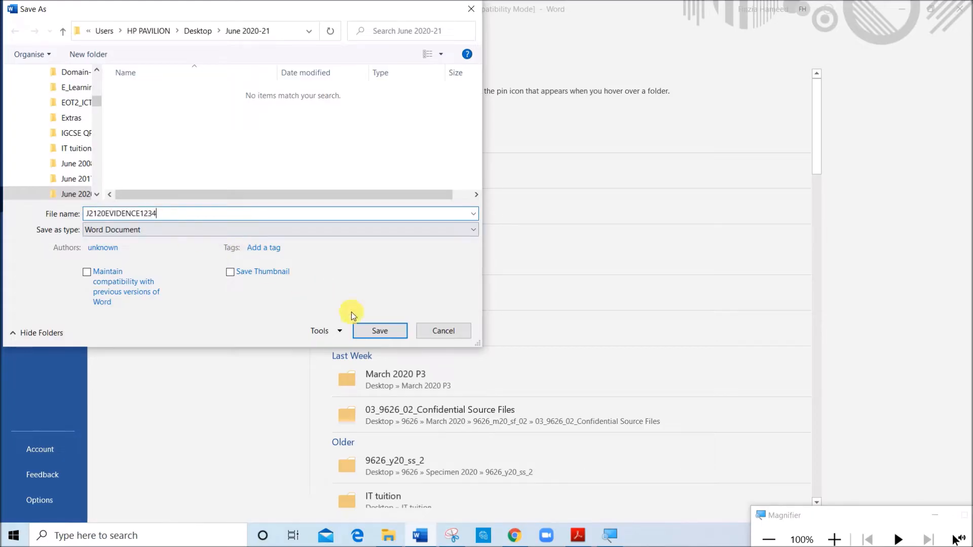
pyautogui.click(378, 332)
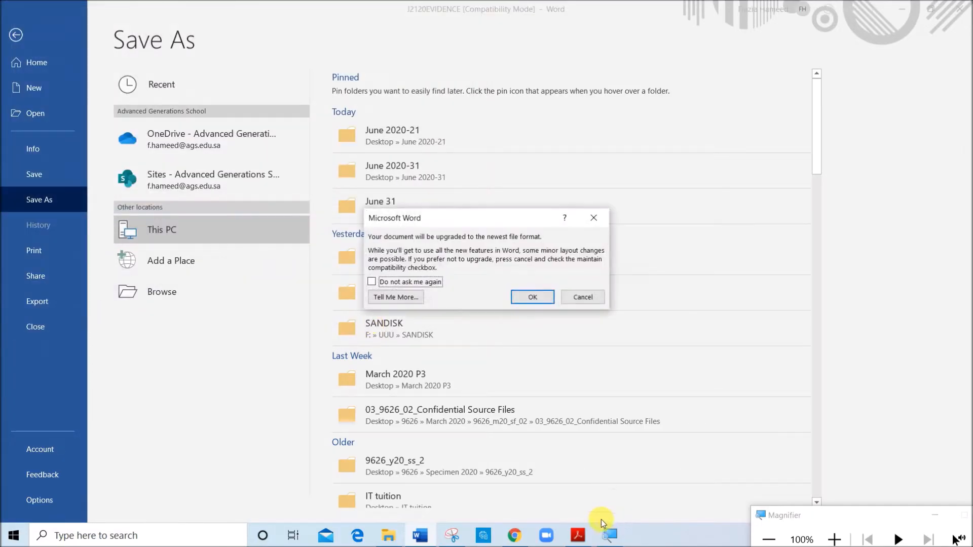
pyautogui.click(533, 298)
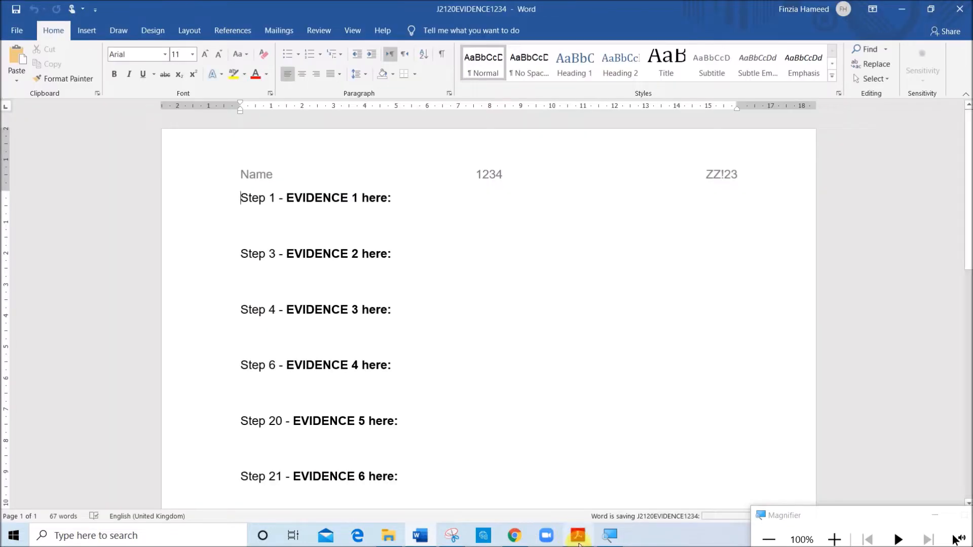
# Read the Task 2 instructions in the exam paper and open the report J2120MTB from the June 2020-21 folder
pyautogui.click(578, 536)
pyautogui.scroll(-3, 427, 410)
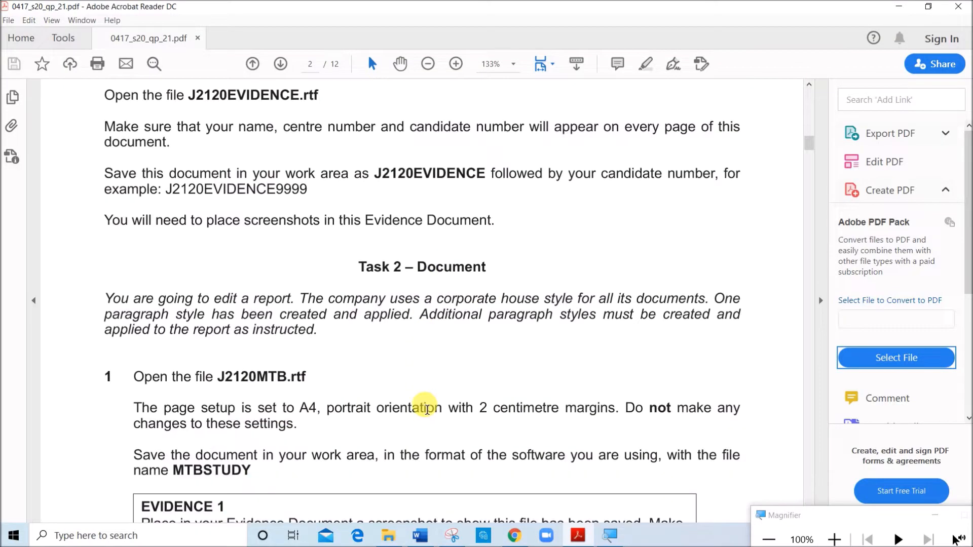
pyautogui.scroll(-2, 427, 410)
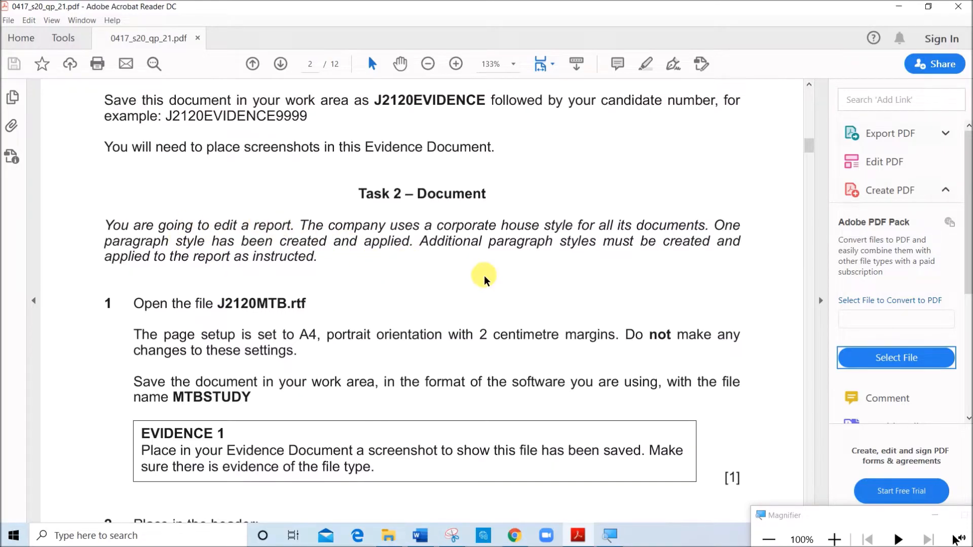
pyautogui.scroll(-2, 304, 266)
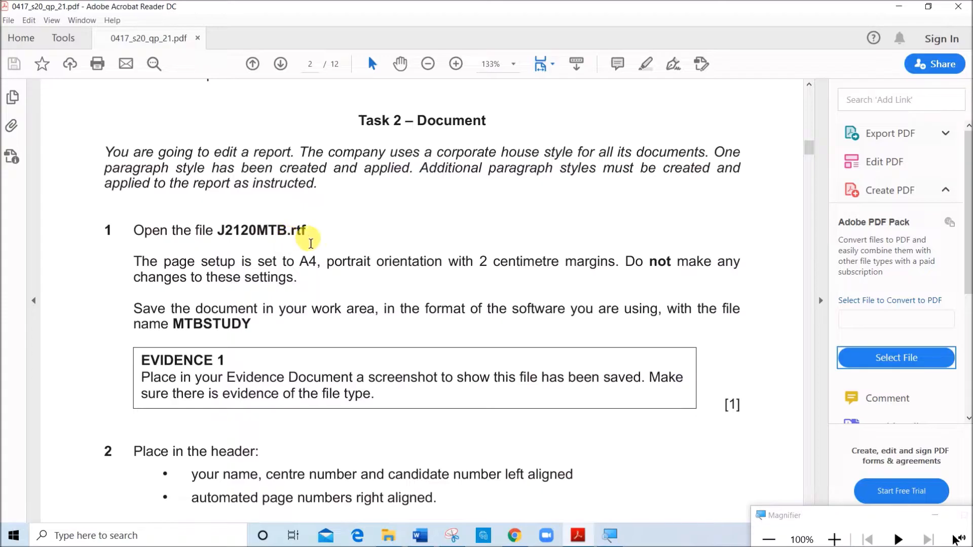
pyautogui.click(388, 536)
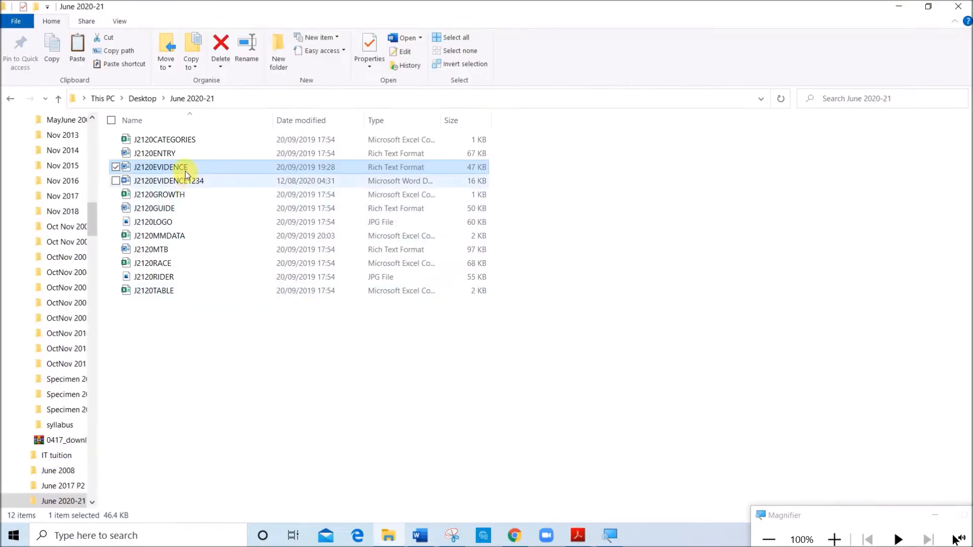
pyautogui.click(167, 251)
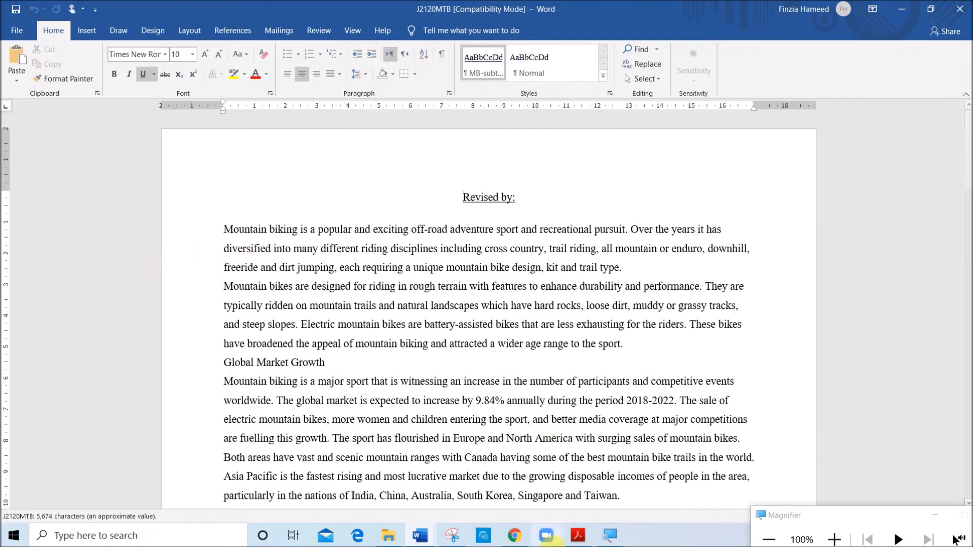
# Copy the file name MTBSTUDY from the exam paper and save the report under it as a Word Document in June 2020-21, accepting the format upgrade
pyautogui.click(563, 531)
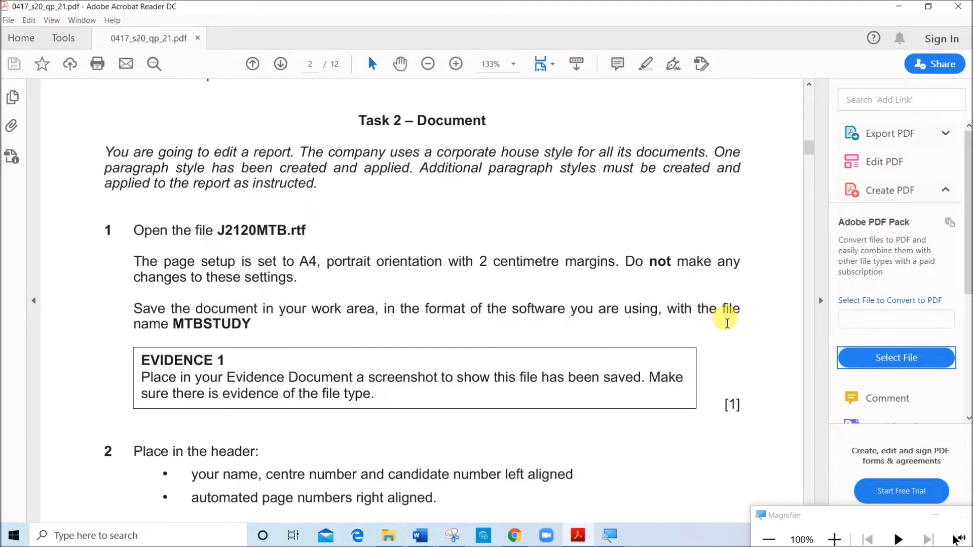
pyautogui.moveTo(174, 326); pyautogui.dragTo(255, 332)
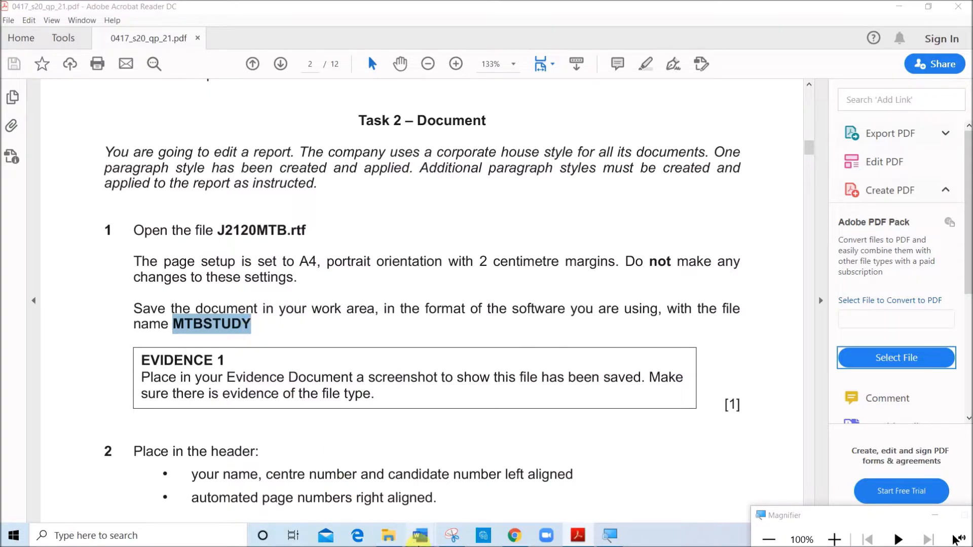
pyautogui.moveTo(420, 535)
pyautogui.click(454, 502)
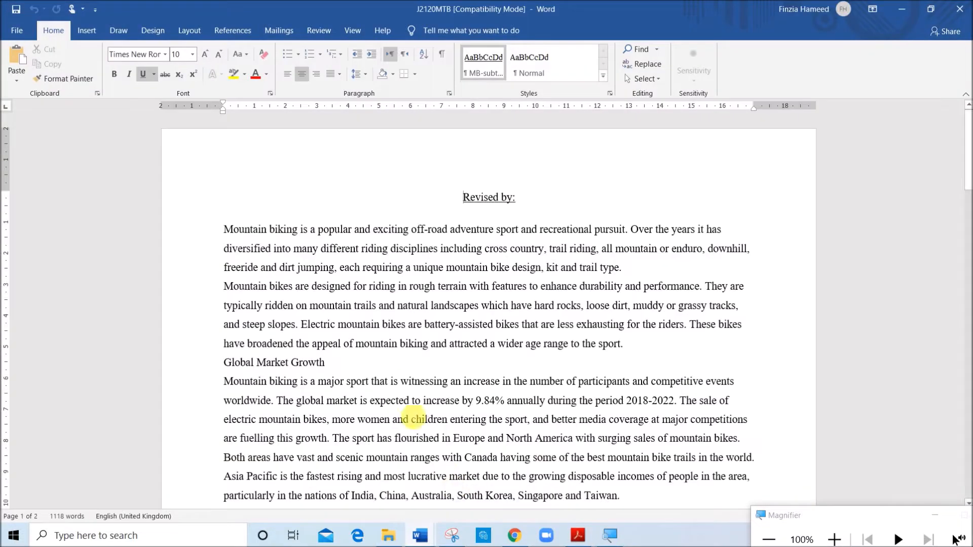
pyautogui.click(21, 32)
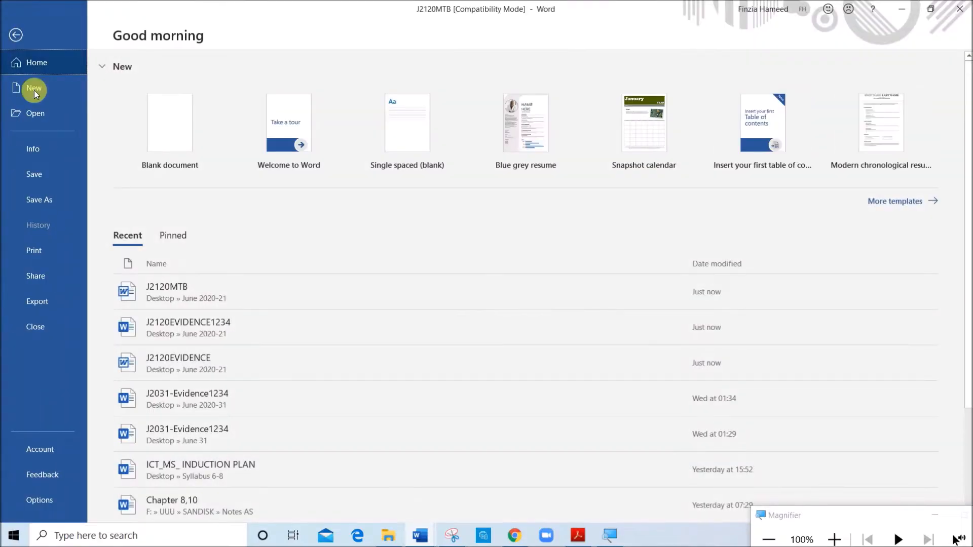
pyautogui.click(46, 200)
pyautogui.click(355, 135)
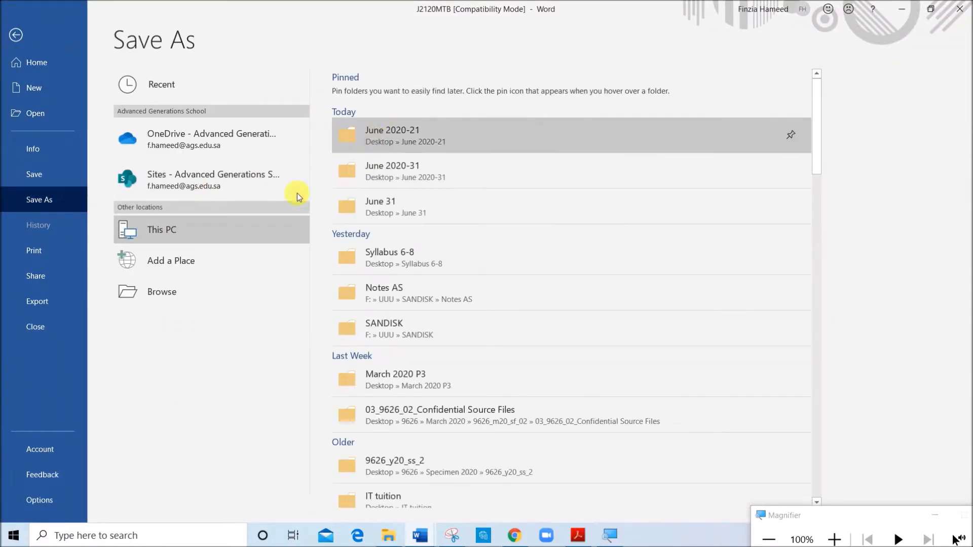
pyautogui.click(169, 230)
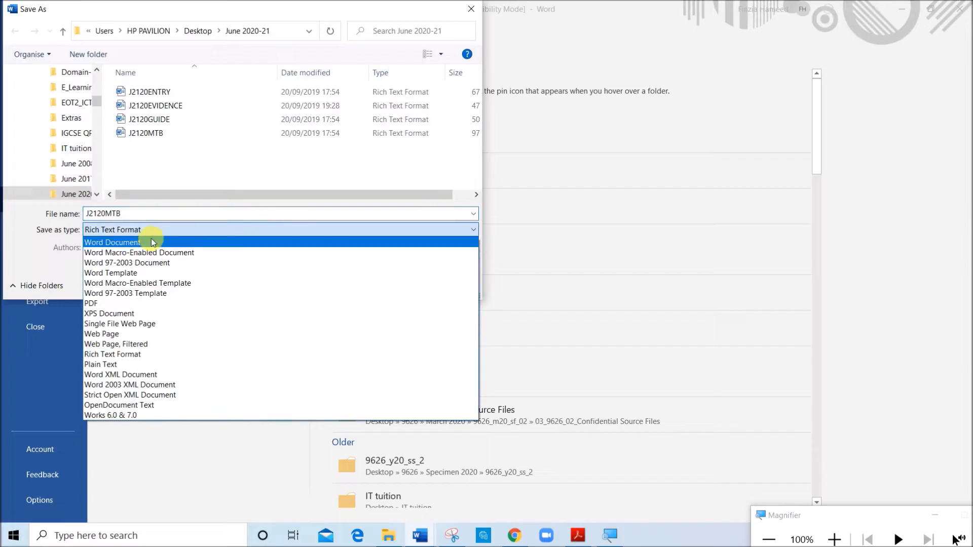
pyautogui.click(150, 240)
pyautogui.click(163, 217)
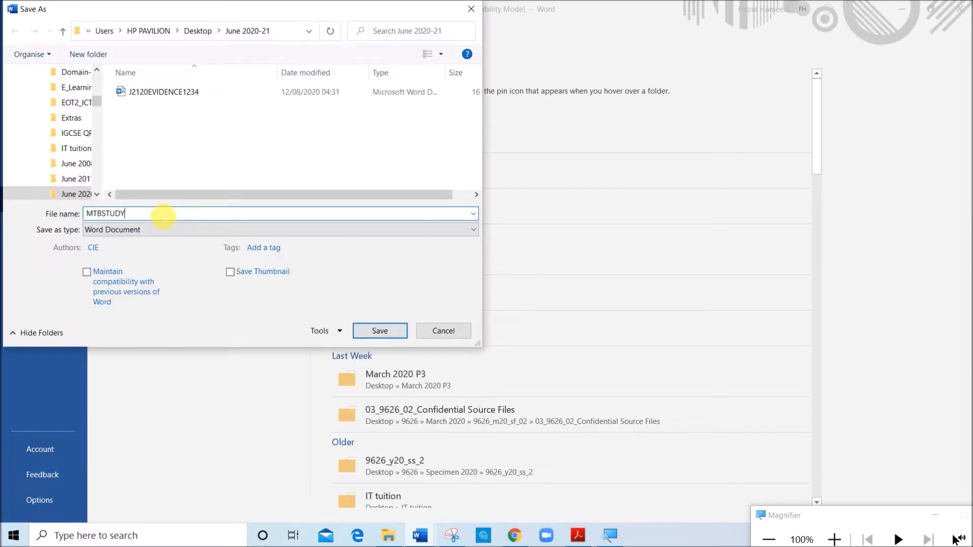
pyautogui.click(376, 332)
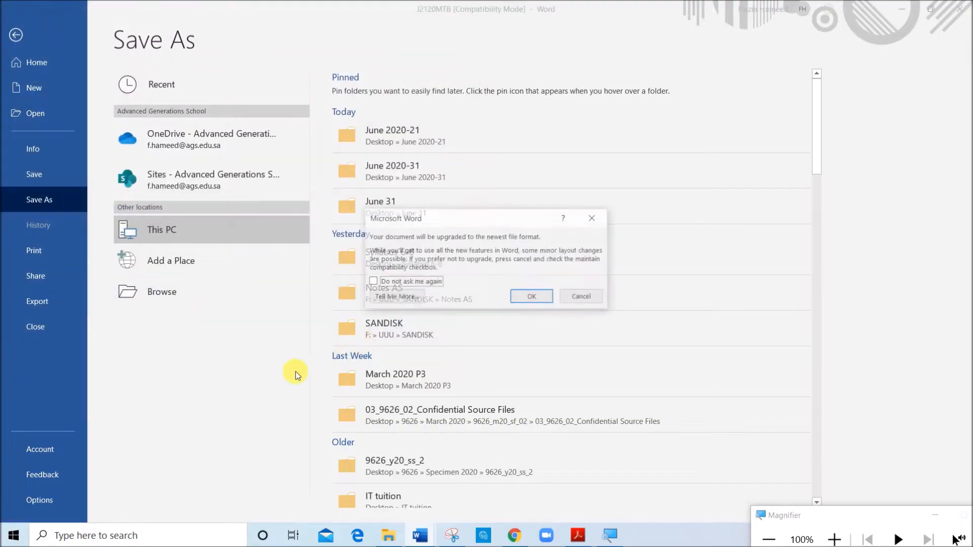
pyautogui.click(525, 303)
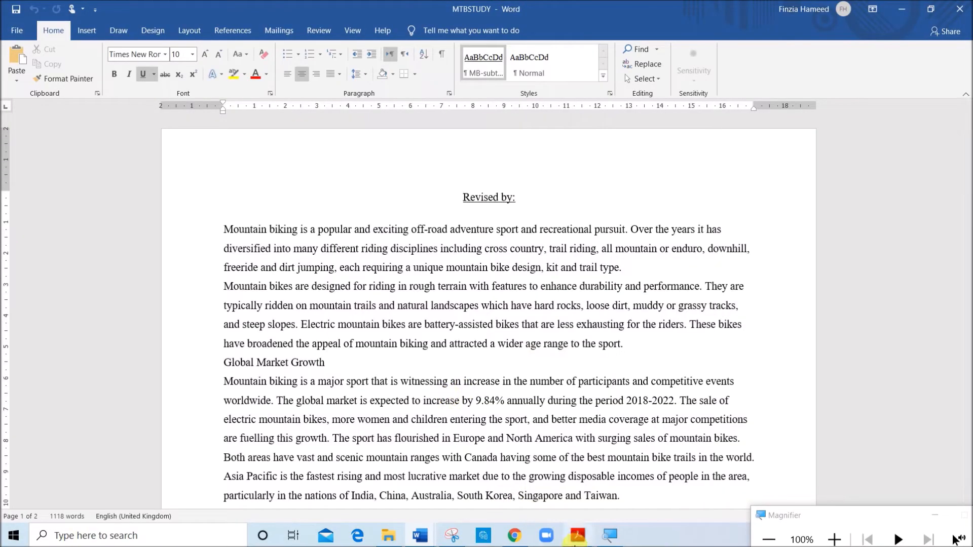
# Check the EVIDENCE 1 instructions, widen the Type column in the June 2020-21 folder and snip the MTBSTUDY file row with the Snipping Tool
pyautogui.click(570, 540)
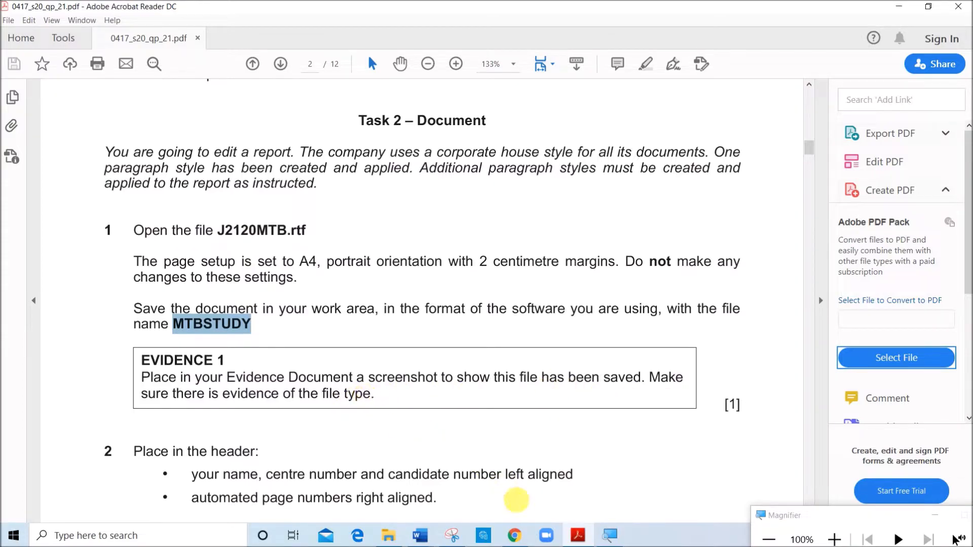
pyautogui.click(389, 536)
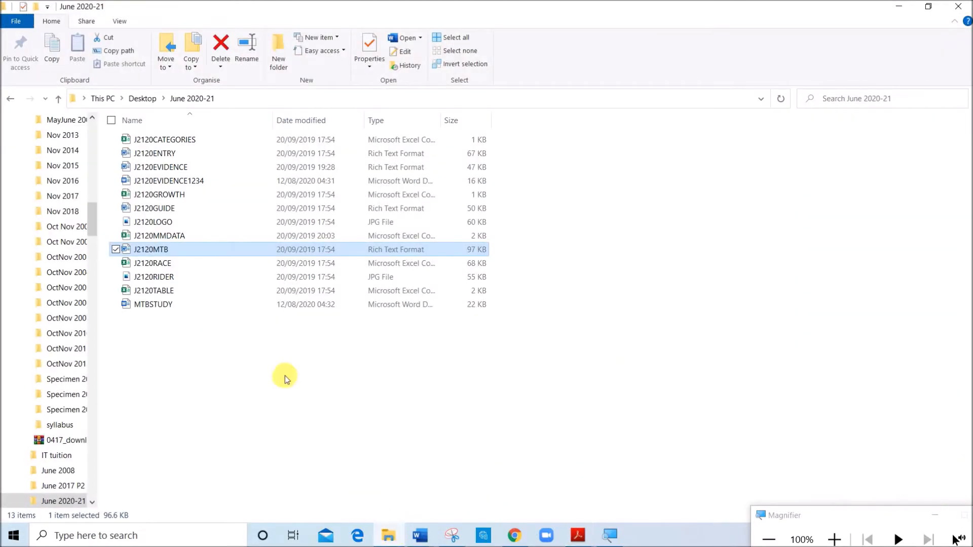
pyautogui.click(157, 304)
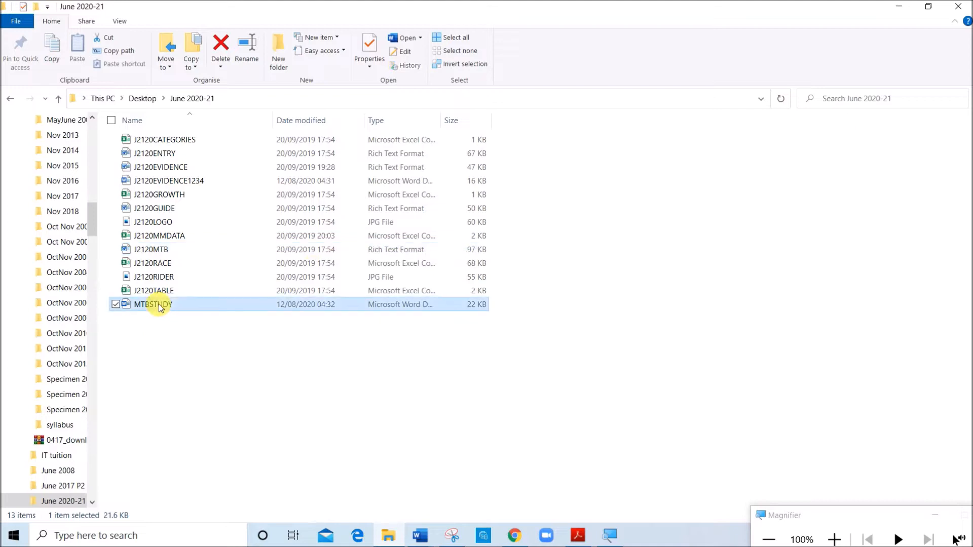
pyautogui.moveTo(446, 123); pyautogui.dragTo(530, 150)
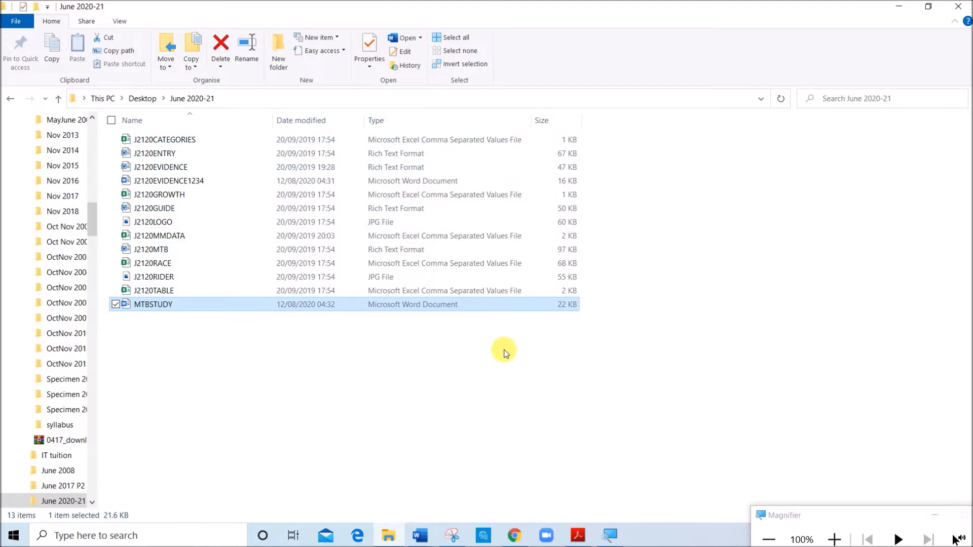
pyautogui.click(449, 538)
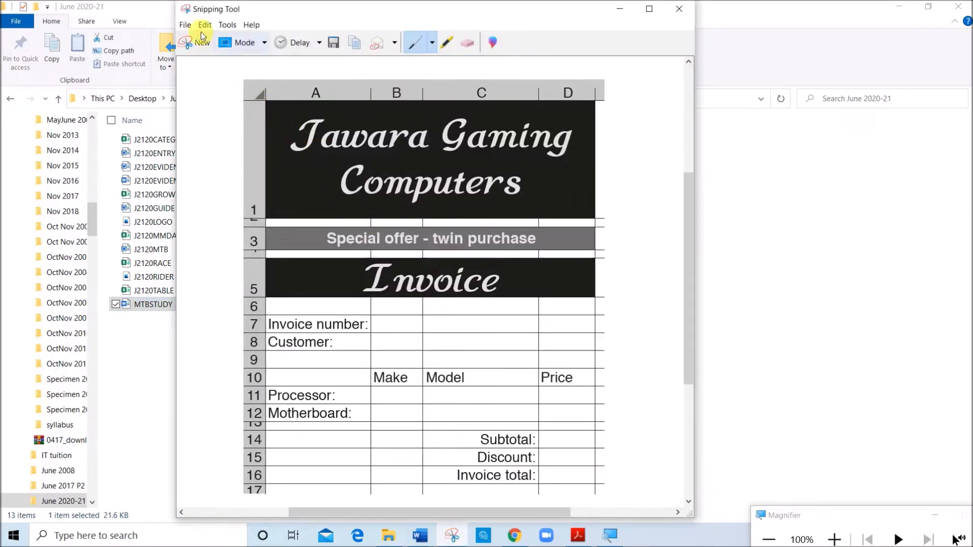
pyautogui.click(197, 45)
pyautogui.moveTo(106, 294); pyautogui.dragTo(588, 332)
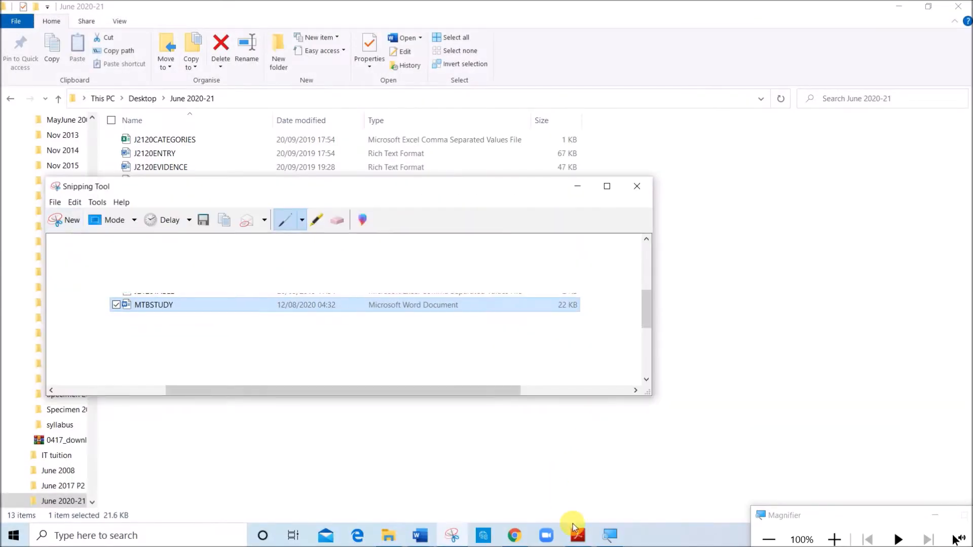
# Paste the file screenshot under Step 1 - EVIDENCE 1 in the J2120EVIDENCE1234 document
pyautogui.click(424, 537)
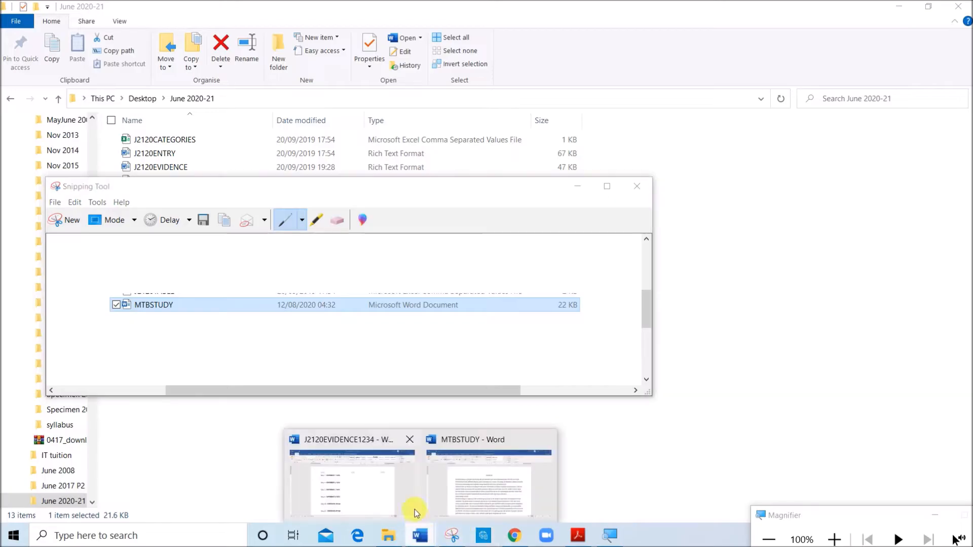
pyautogui.click(401, 499)
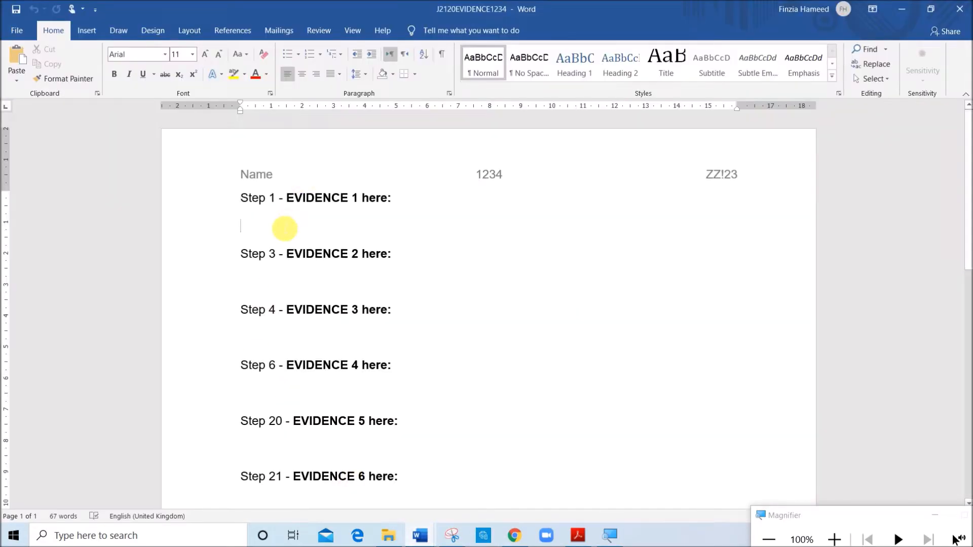
pyautogui.hotkey('ctrl', 'v')
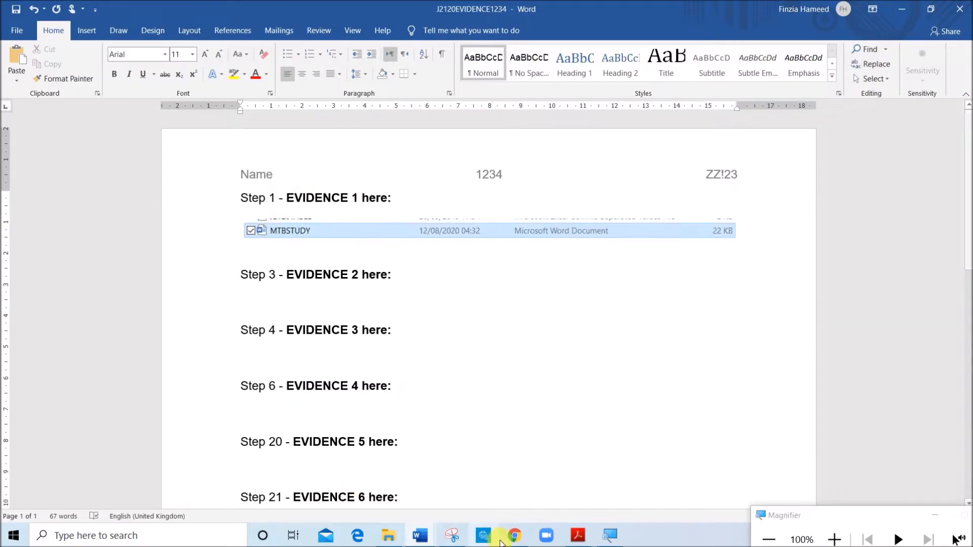
# Add a Blank (Three Columns) header to MTBSTUDY with Name, candidate number and centre number left-aligned, and delete the centre placeholder
pyautogui.click(578, 542)
pyautogui.scroll(-3, 392, 419)
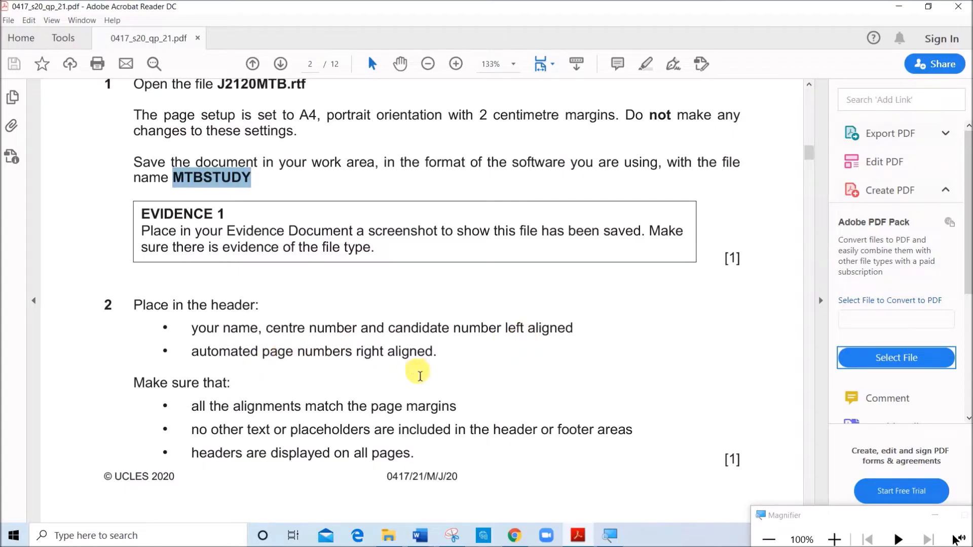
pyautogui.click(419, 535)
pyautogui.click(482, 492)
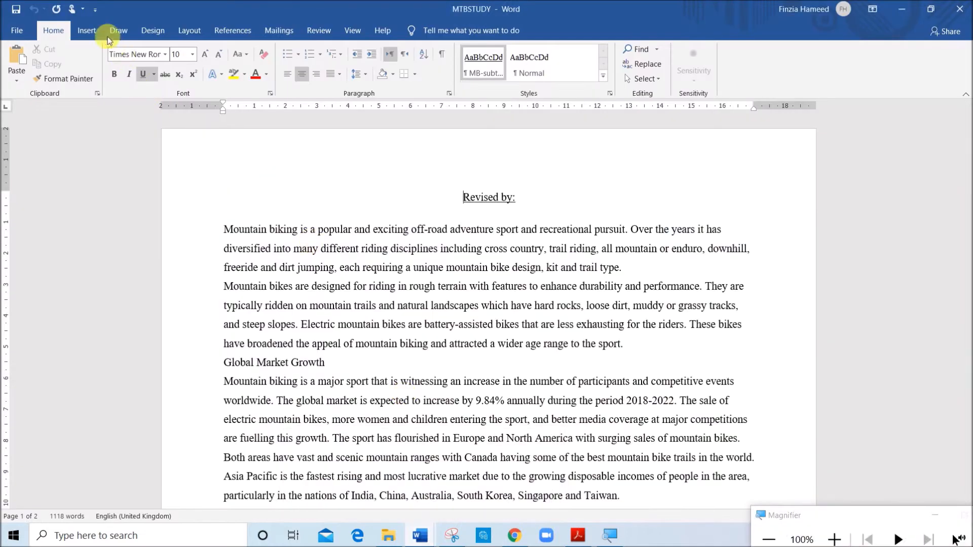
pyautogui.click(87, 30)
pyautogui.click(622, 82)
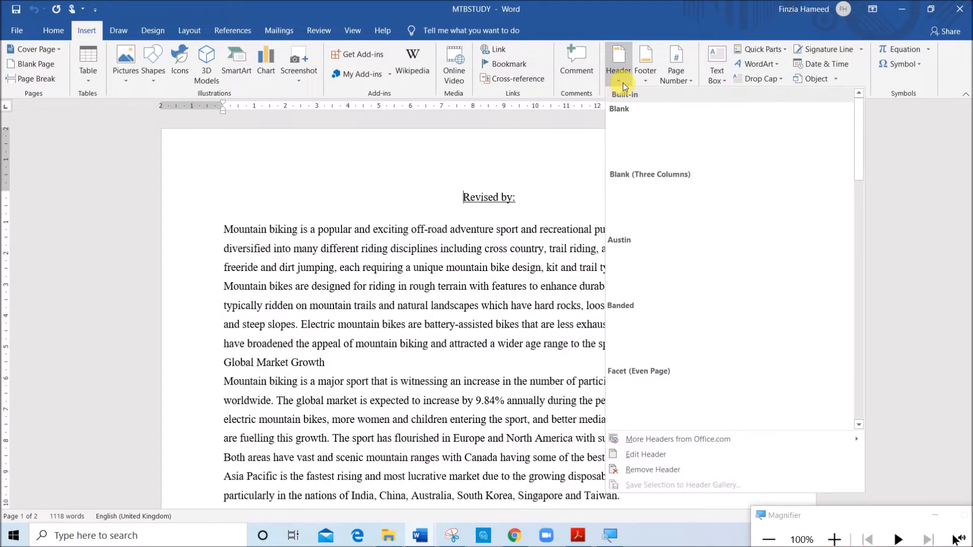
pyautogui.click(665, 208)
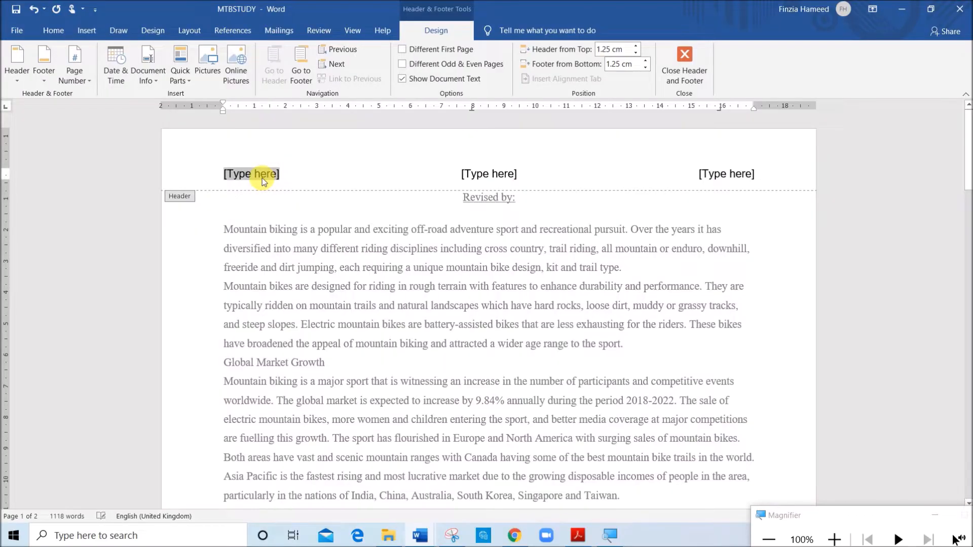
pyautogui.write('NAm')
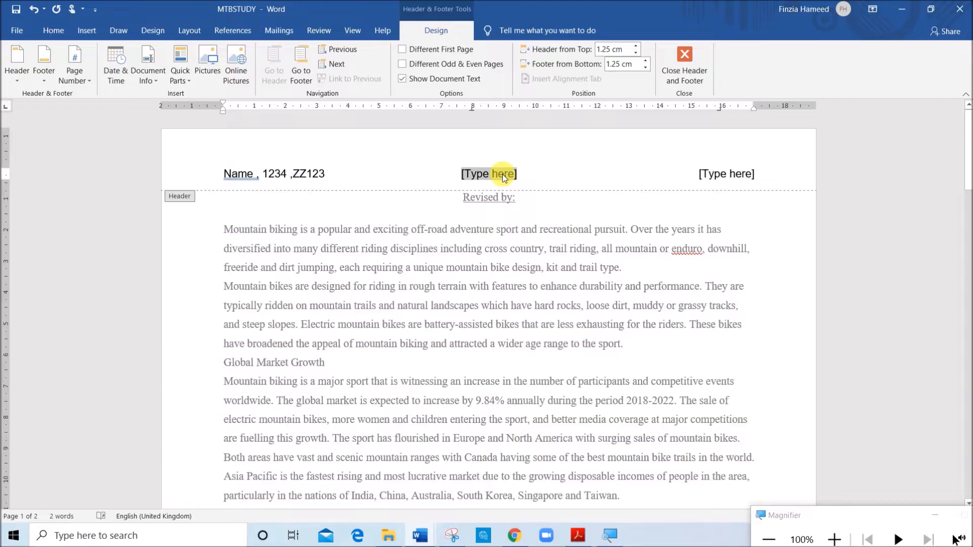
pyautogui.press('Delete')
# Replace the right-aligned header placeholder with an automatic Plain Number page number and close the header
pyautogui.click(728, 175)
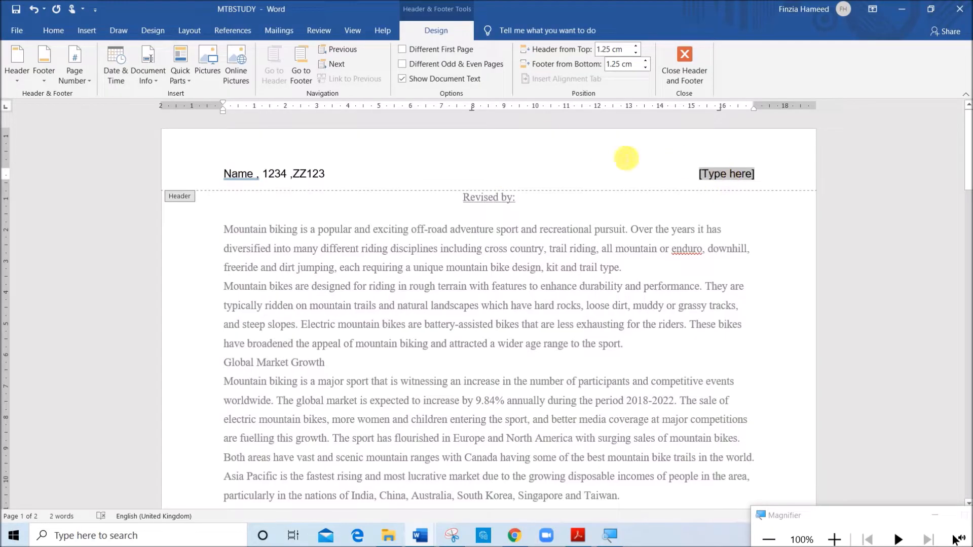
pyautogui.click(88, 82)
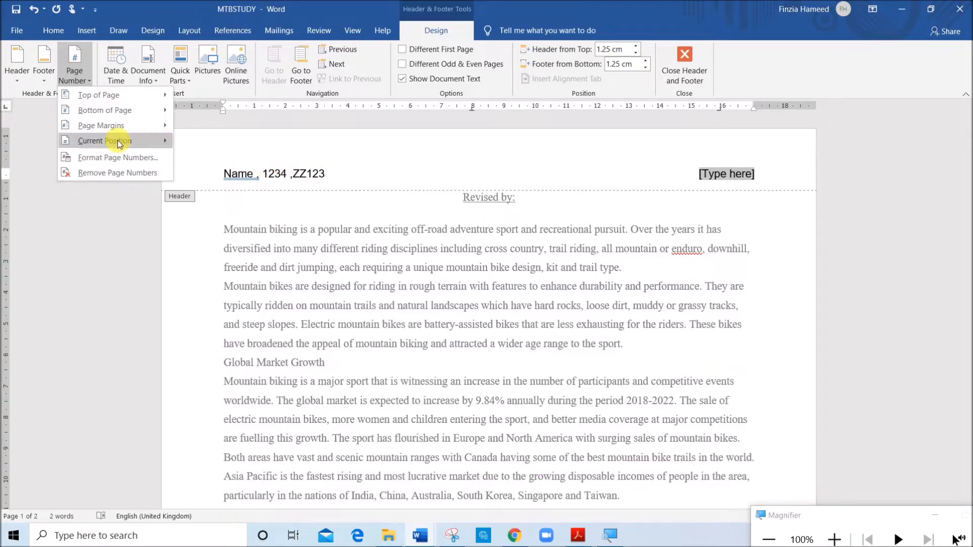
pyautogui.moveTo(136, 145)
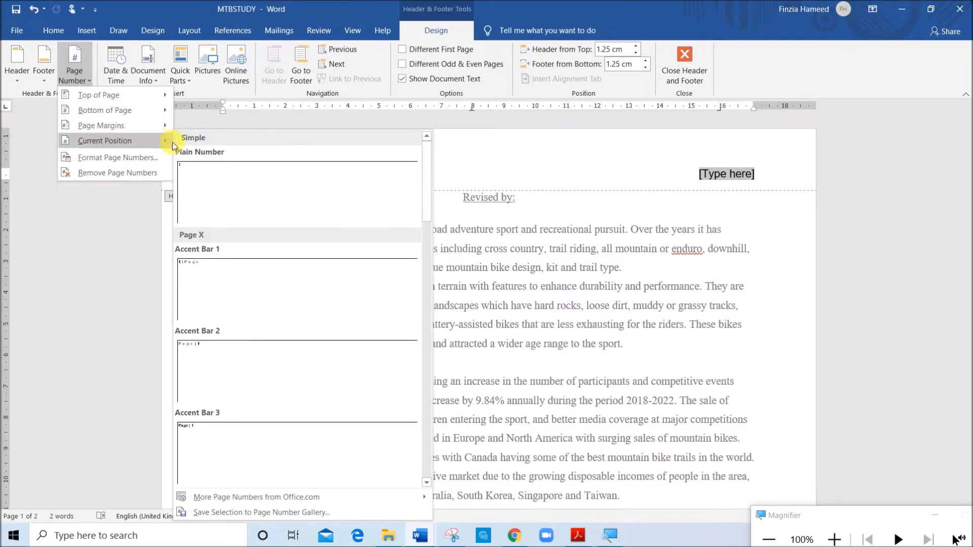
pyautogui.click(207, 185)
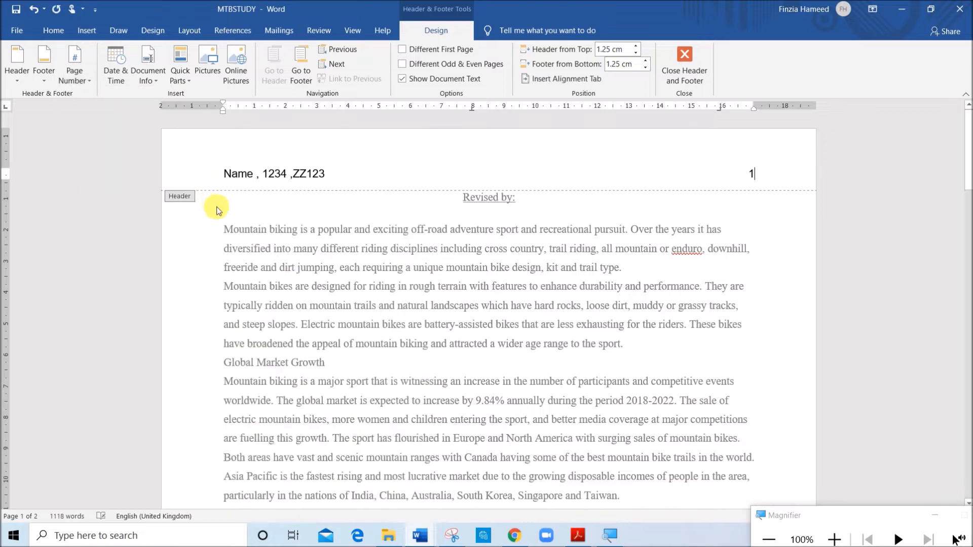
pyautogui.click(691, 83)
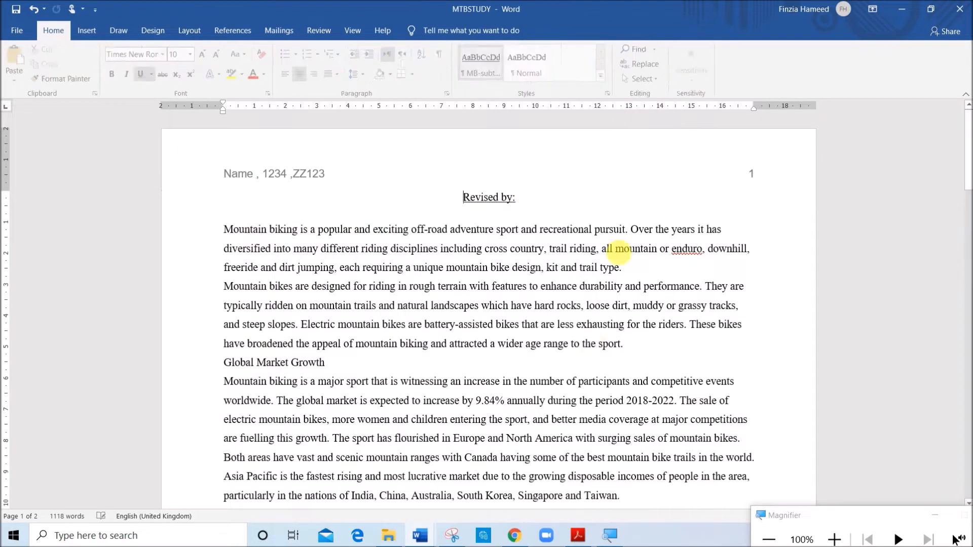
# Read the remaining header requirements and the question 3 house style specifications in the exam paper, and return to the MTBSTUDY report
pyautogui.click(578, 536)
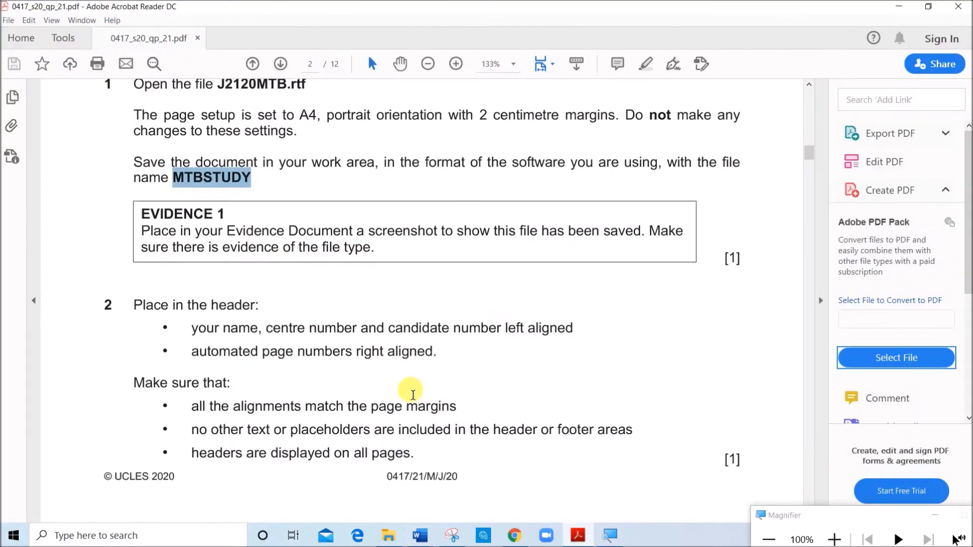
pyautogui.scroll(-2, 400, 405)
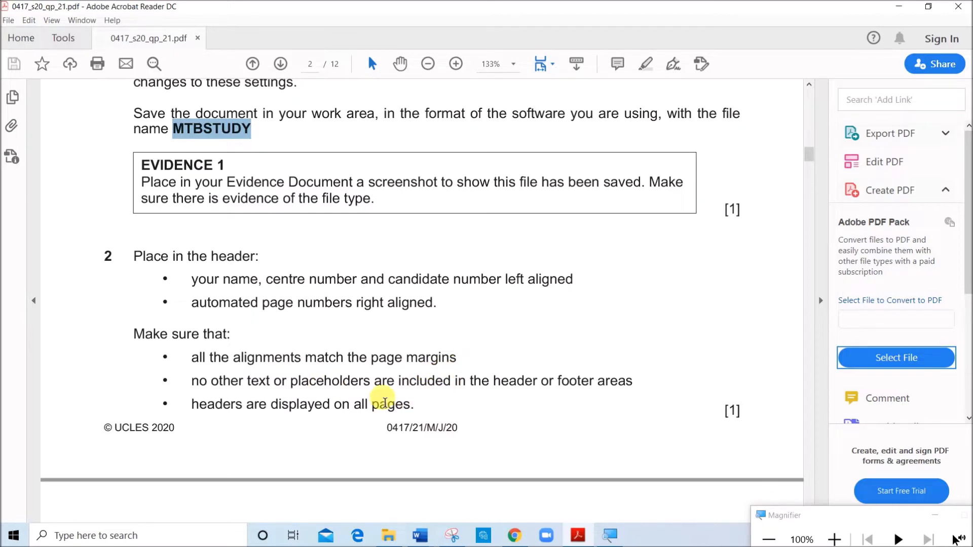
pyautogui.scroll(-5, 458, 400)
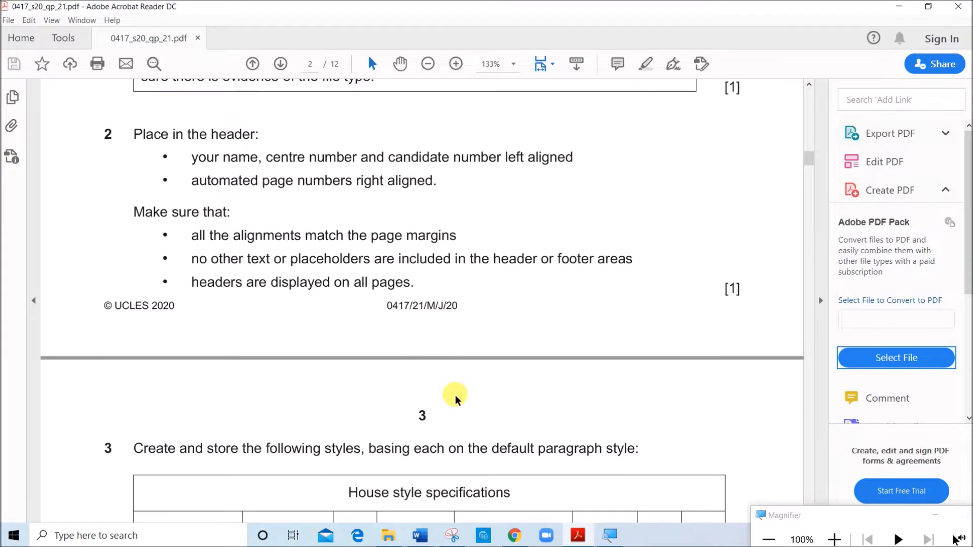
pyautogui.scroll(-2, 455, 398)
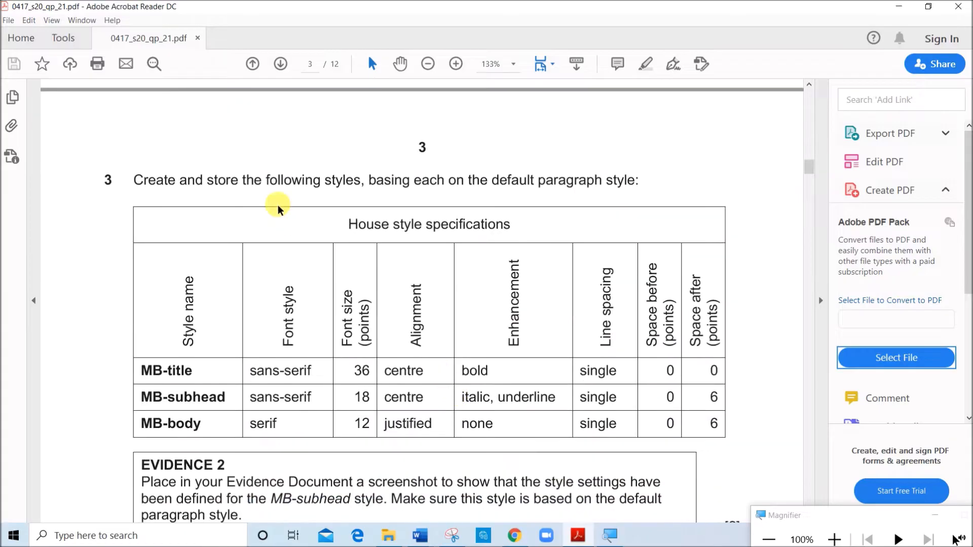
pyautogui.scroll(-1, 445, 190)
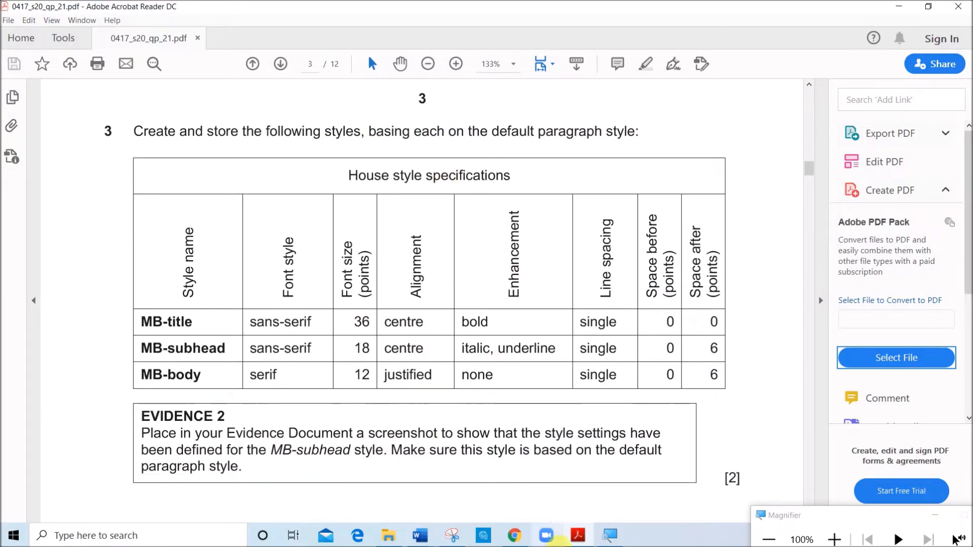
pyautogui.moveTo(426, 539)
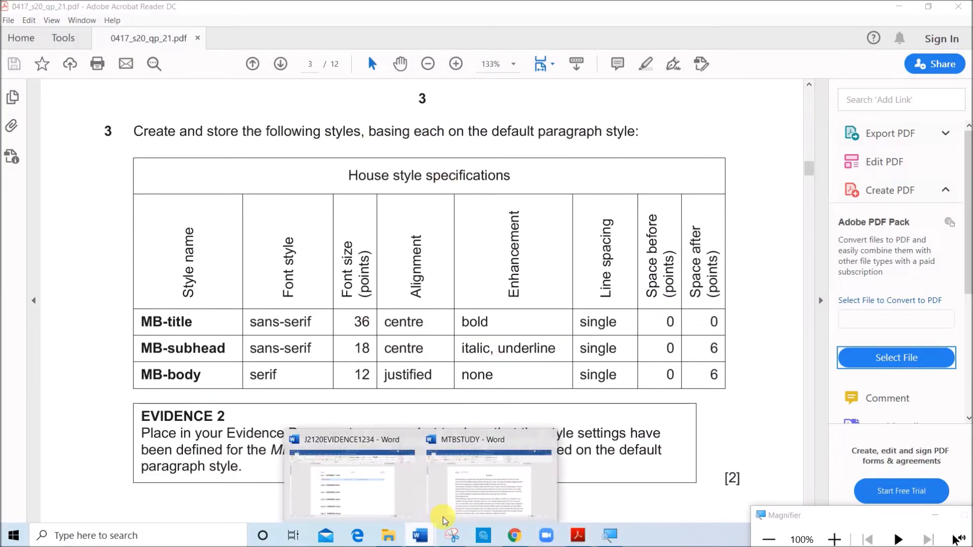
pyautogui.click(482, 505)
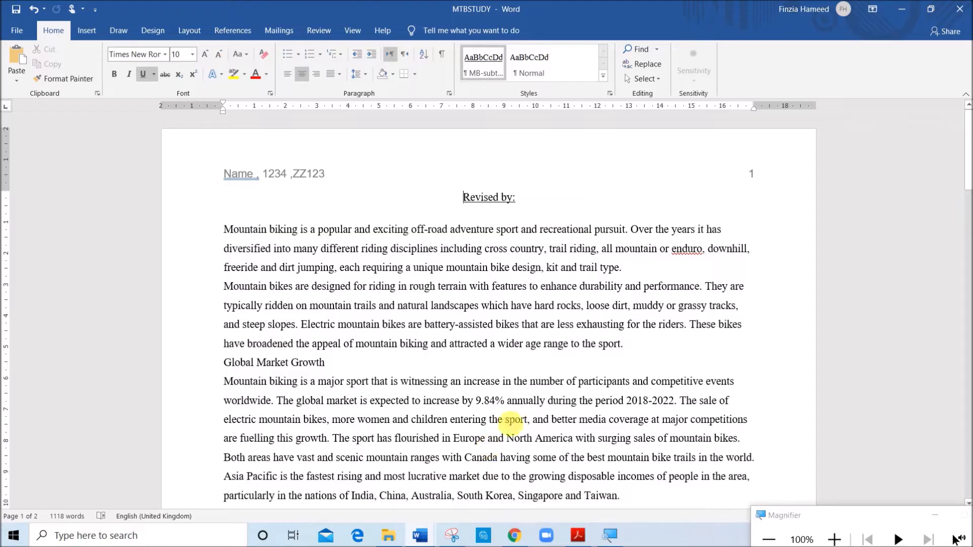
pyautogui.click(610, 94)
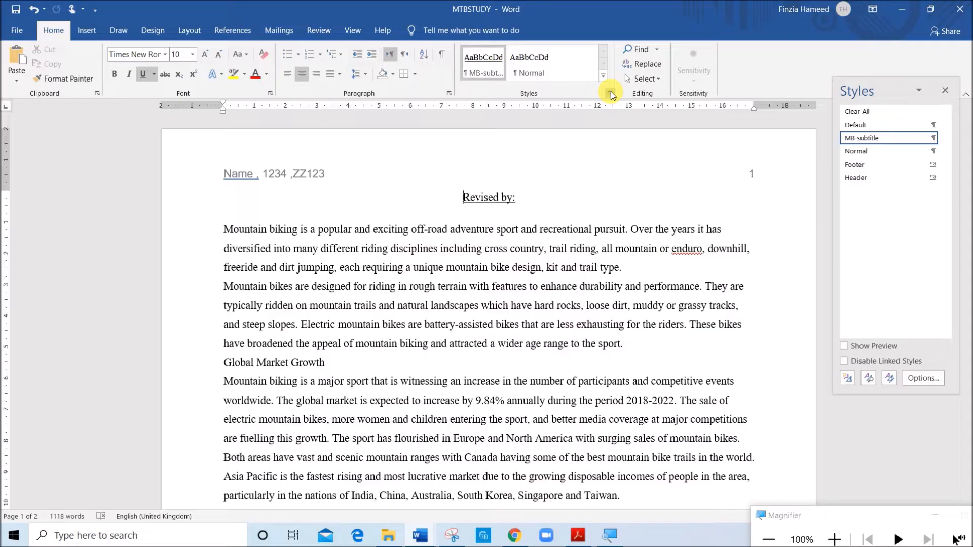
pyautogui.click(946, 91)
pyautogui.click(946, 92)
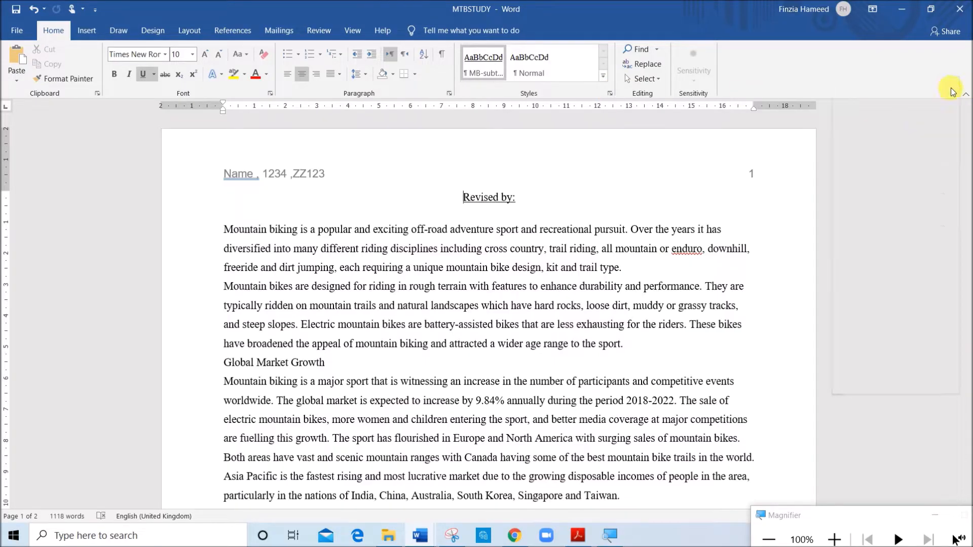
pyautogui.click(603, 77)
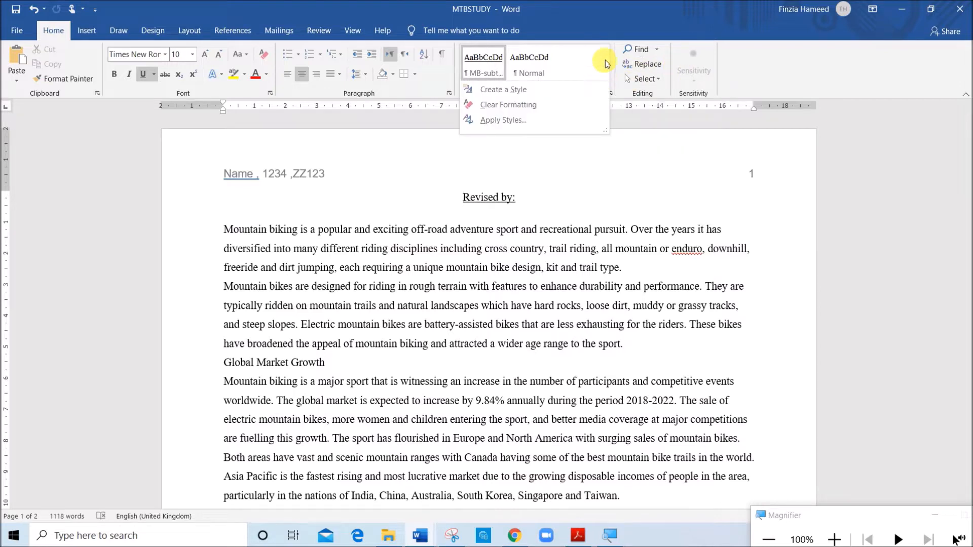
pyautogui.click(541, 90)
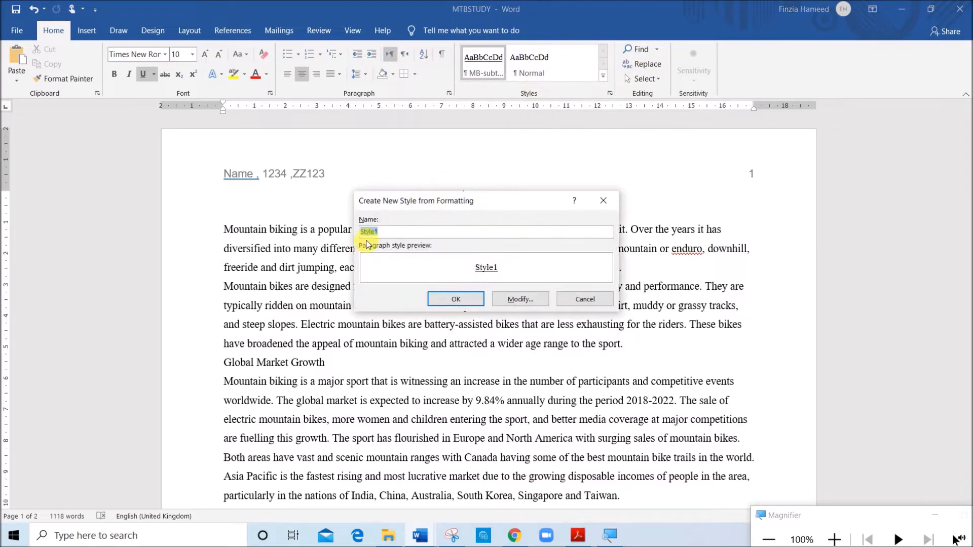
pyautogui.click(578, 535)
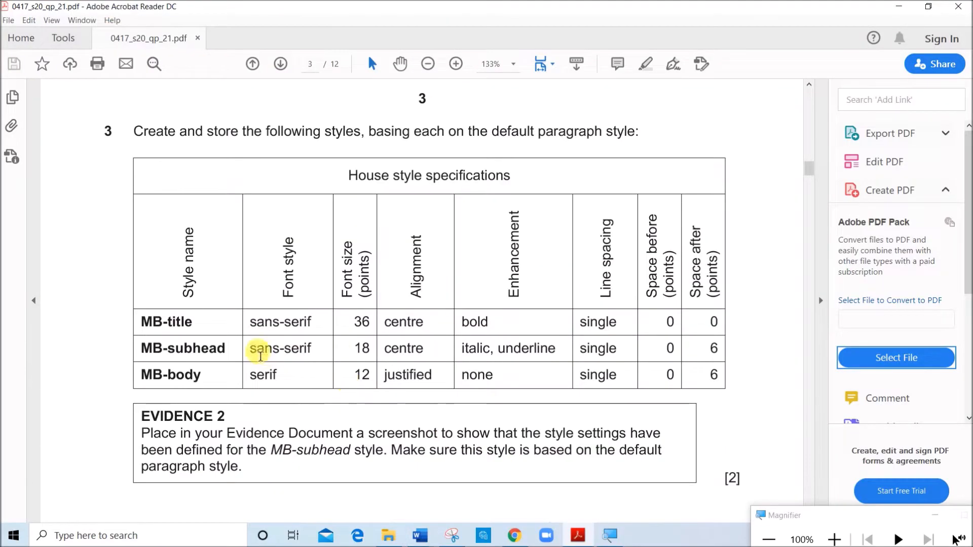
pyautogui.moveTo(142, 322); pyautogui.dragTo(194, 332)
pyautogui.hotkey('ctrl', 'c')
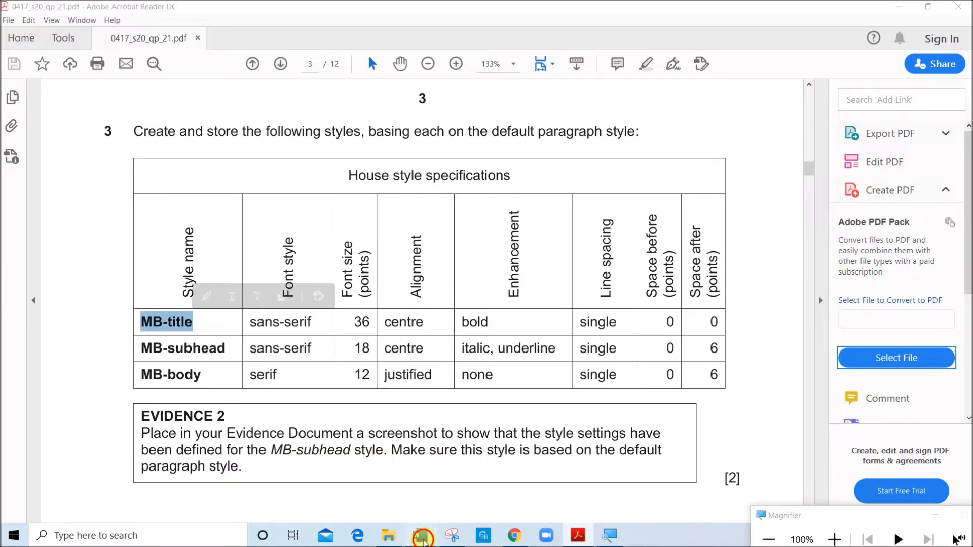
pyautogui.moveTo(420, 536)
pyautogui.click(490, 472)
pyautogui.hotkey('ctrl', 'v')
pyautogui.click(520, 299)
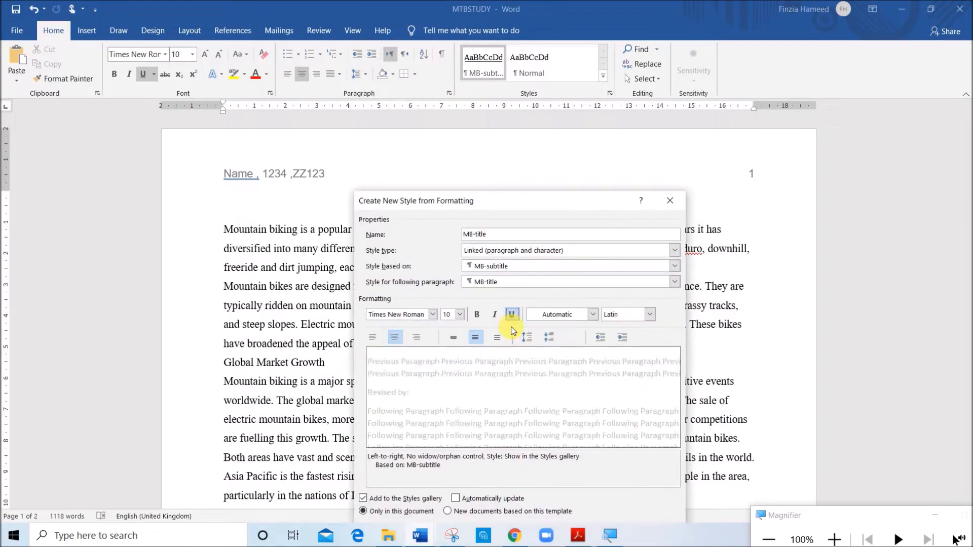
pyautogui.moveTo(554, 203); pyautogui.dragTo(496, 126)
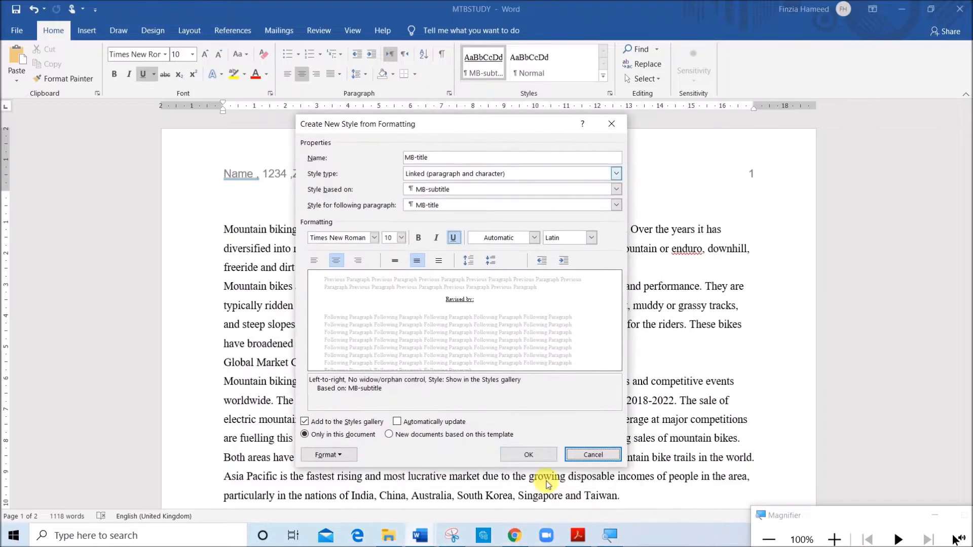
pyautogui.click(577, 536)
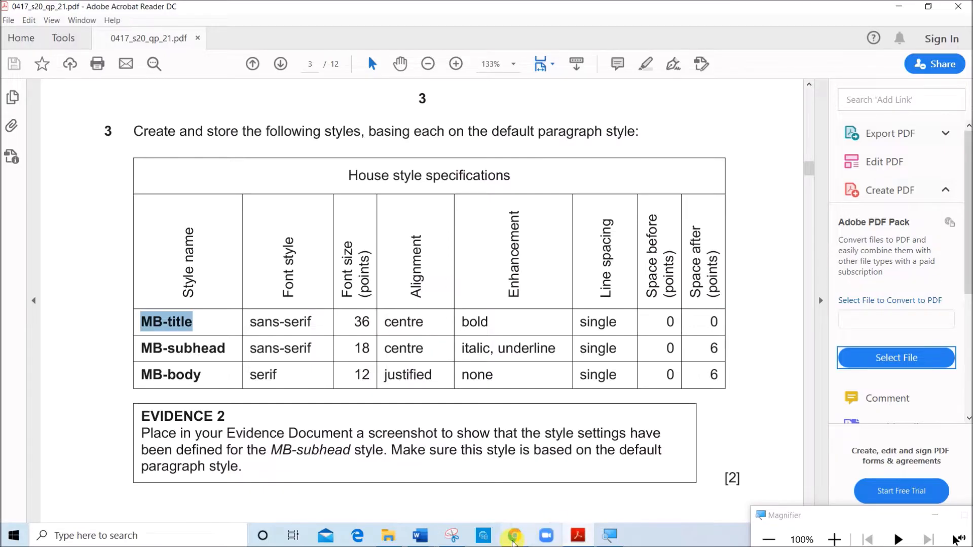
pyautogui.click(514, 495)
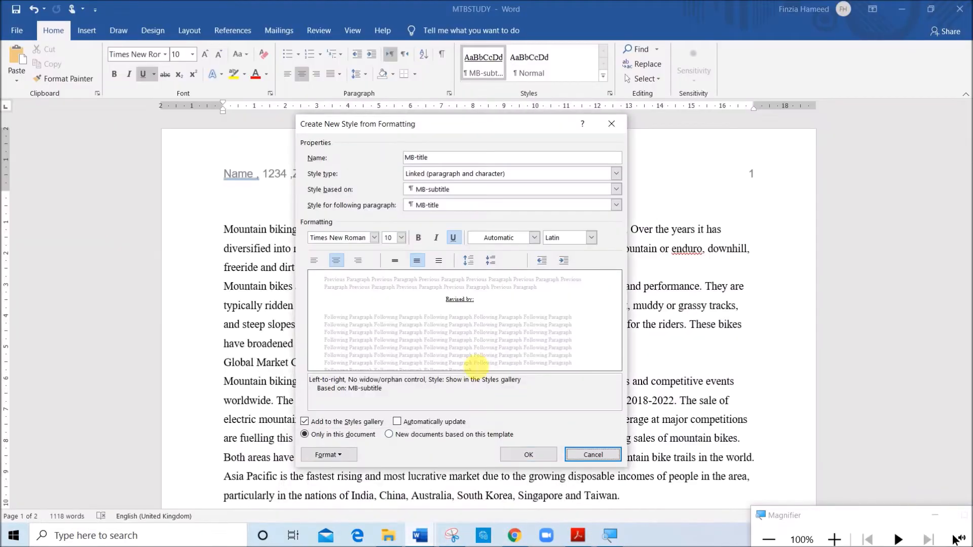
pyautogui.click(420, 208)
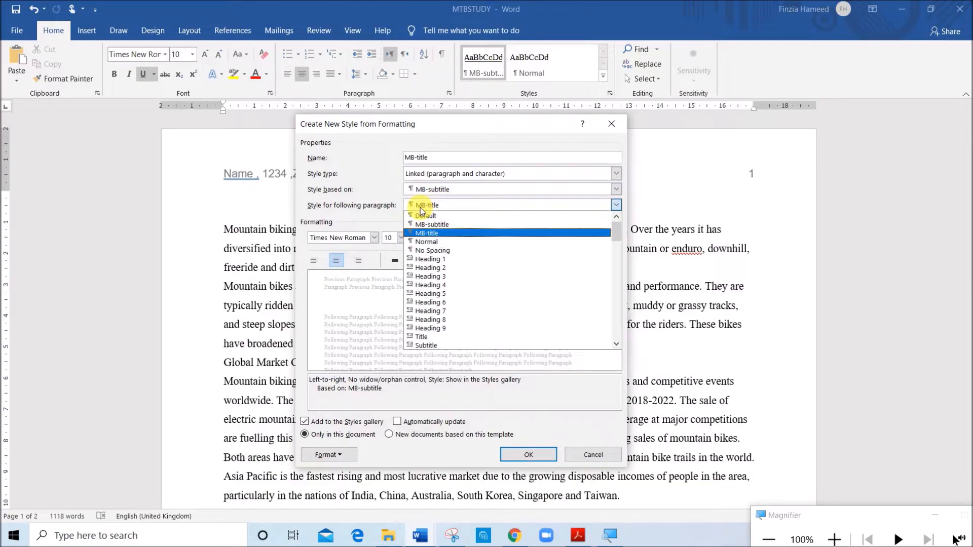
pyautogui.click(439, 241)
pyautogui.click(578, 536)
pyautogui.moveTo(502, 133); pyautogui.dragTo(645, 144)
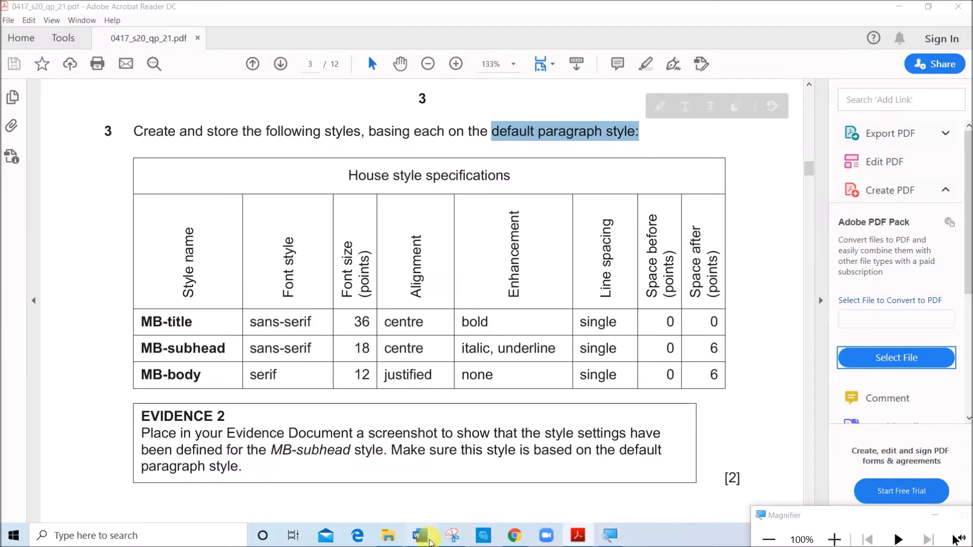
pyautogui.moveTo(430, 537)
pyautogui.click(495, 491)
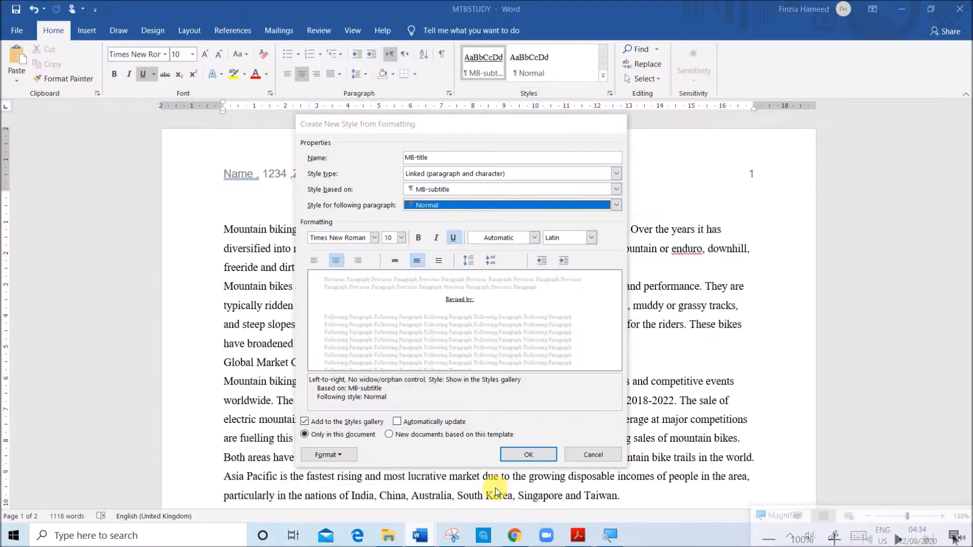
pyautogui.click(439, 207)
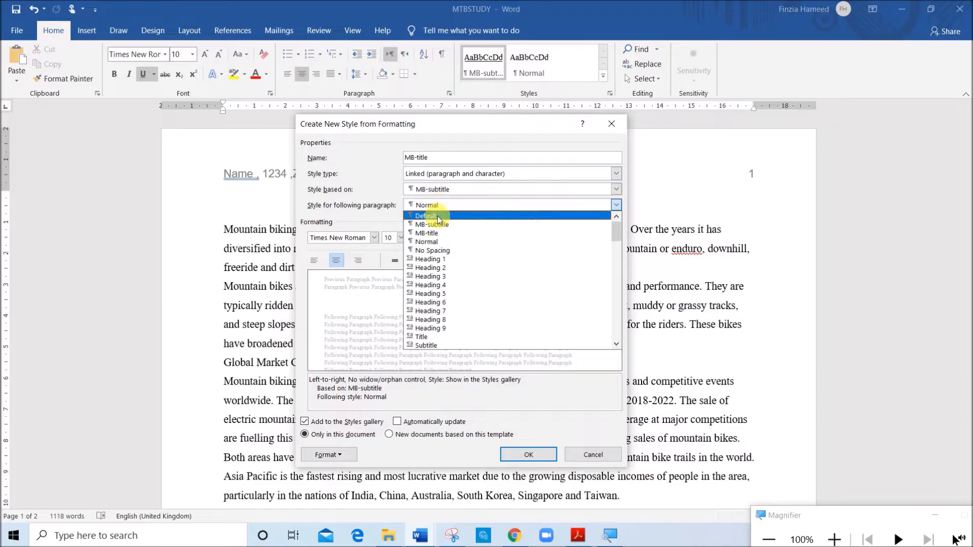
pyautogui.click(587, 448)
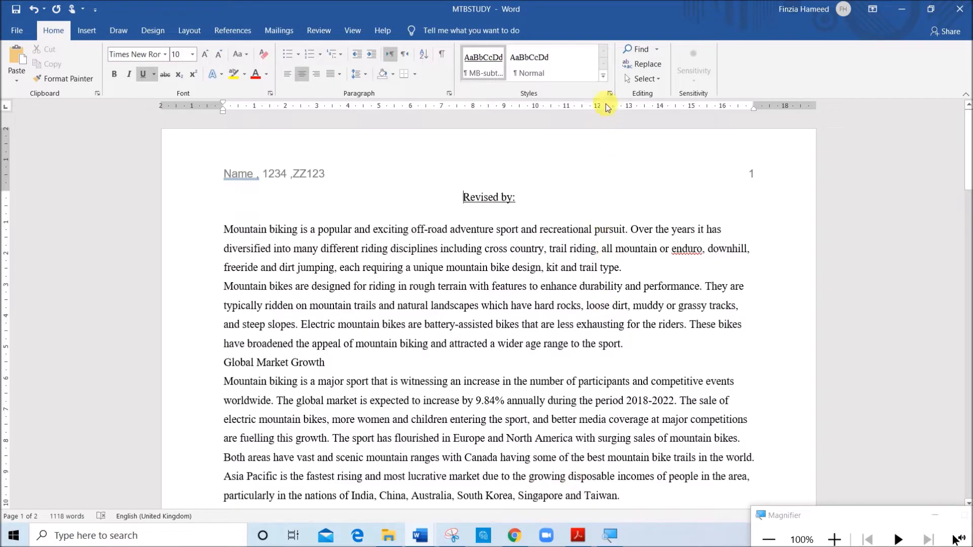
# Start a new style named MB-title in the MTBSTUDY report and base it on the Normal style
pyautogui.click(607, 78)
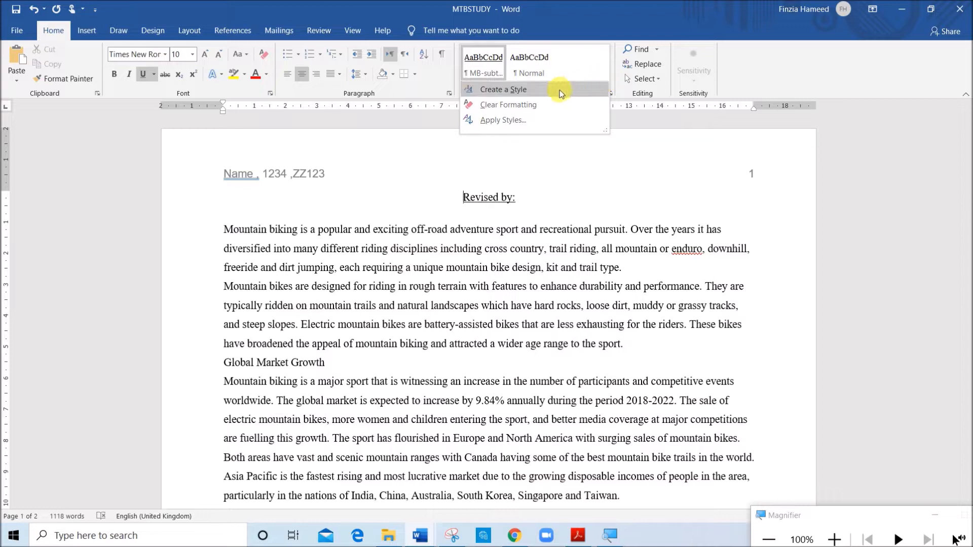
pyautogui.click(530, 93)
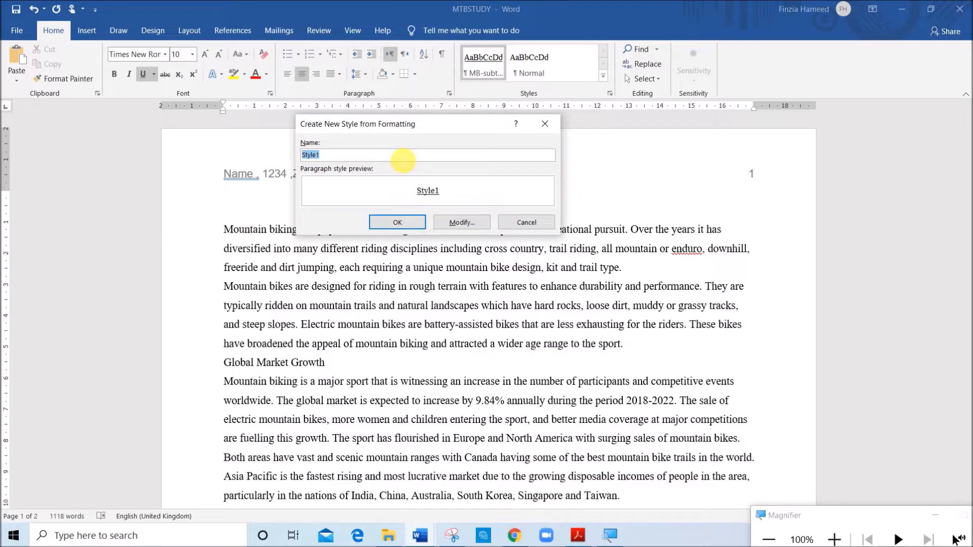
pyautogui.write('MB-title')
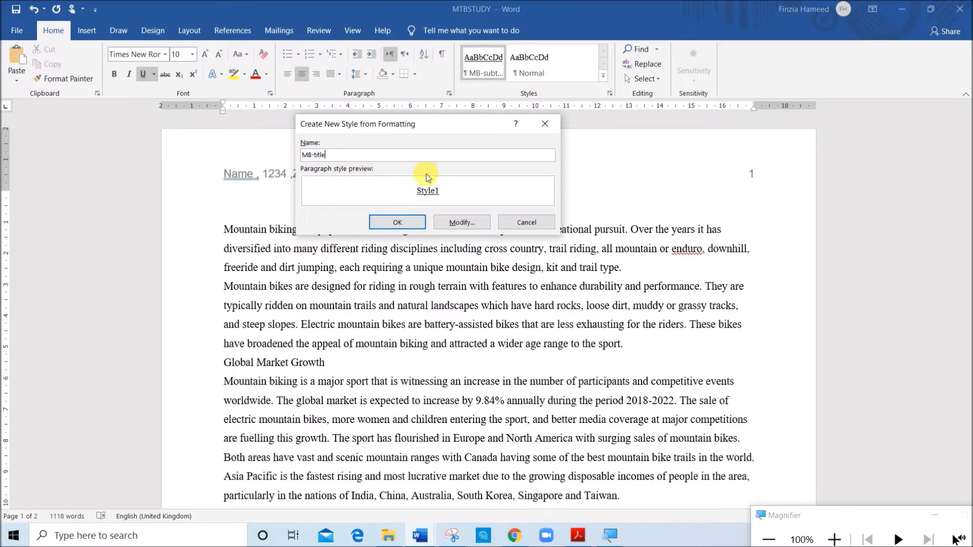
pyautogui.click(460, 223)
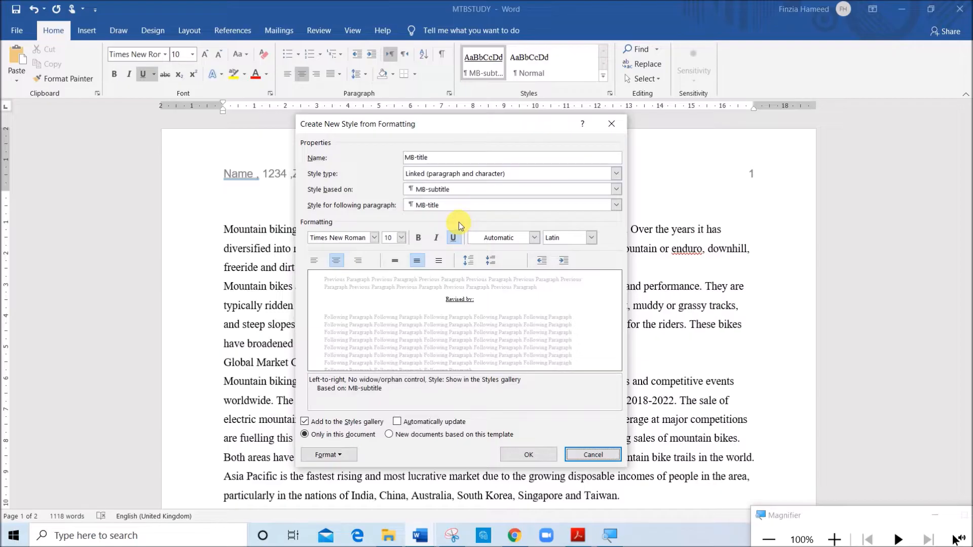
pyautogui.click(425, 191)
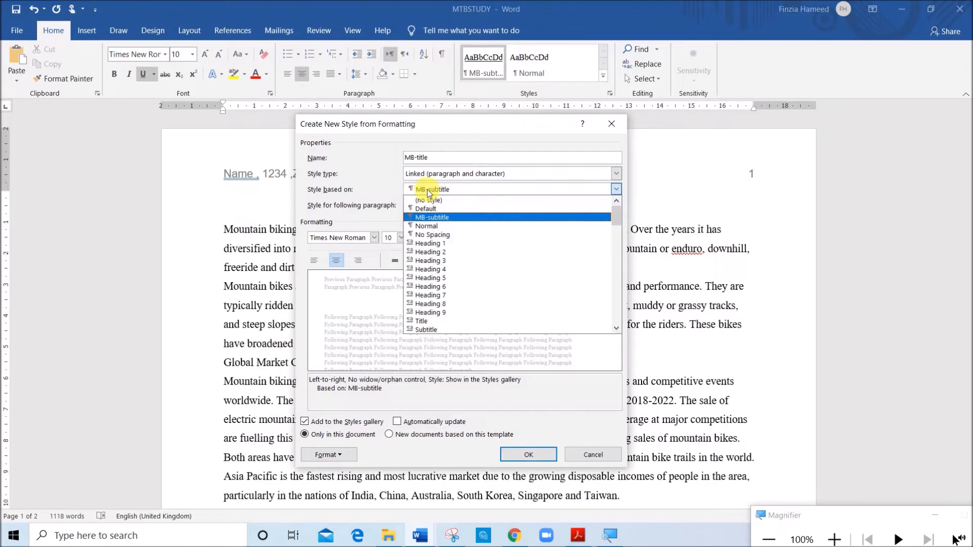
pyautogui.click(427, 228)
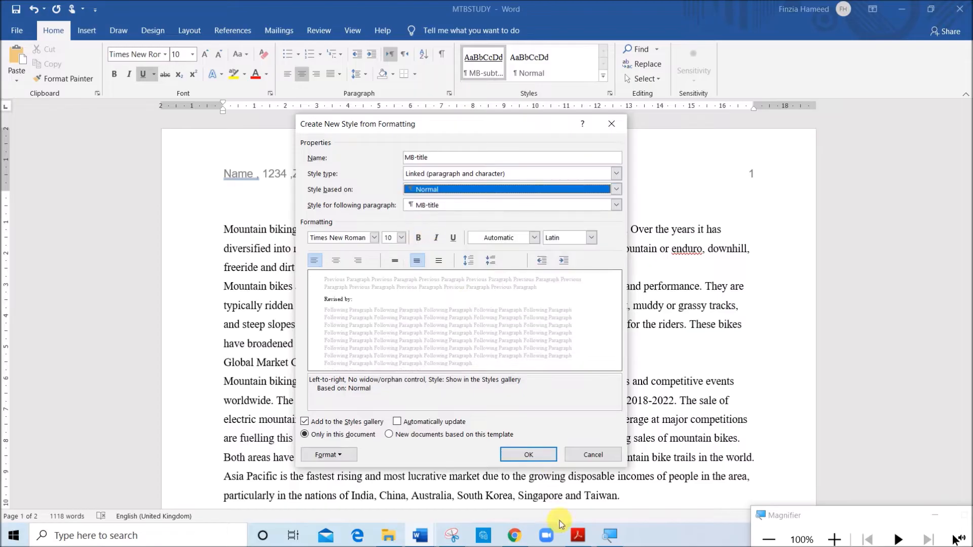
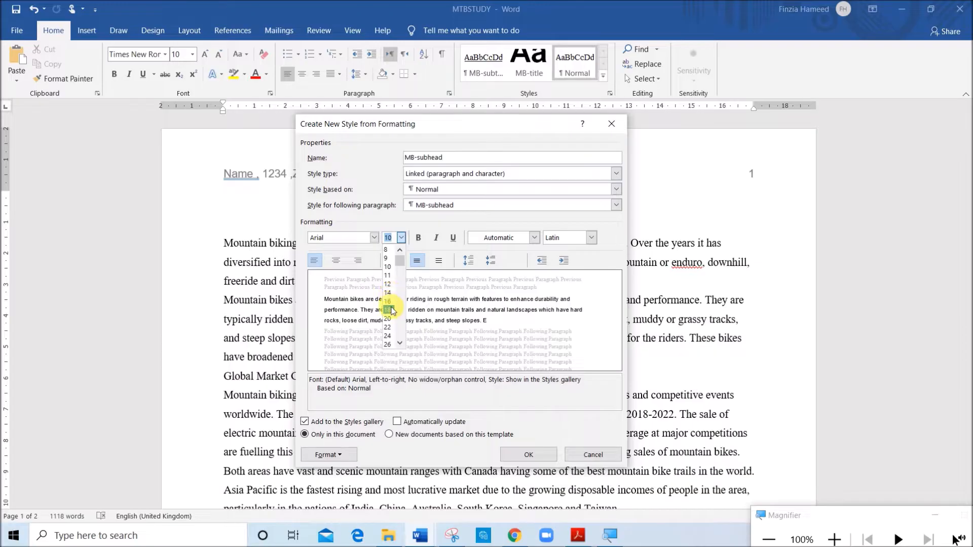
# Format the MB-subhead style as 18 pt, italic, underlined and centred, checking the house style specifications in the exam paper
pyautogui.click(437, 238)
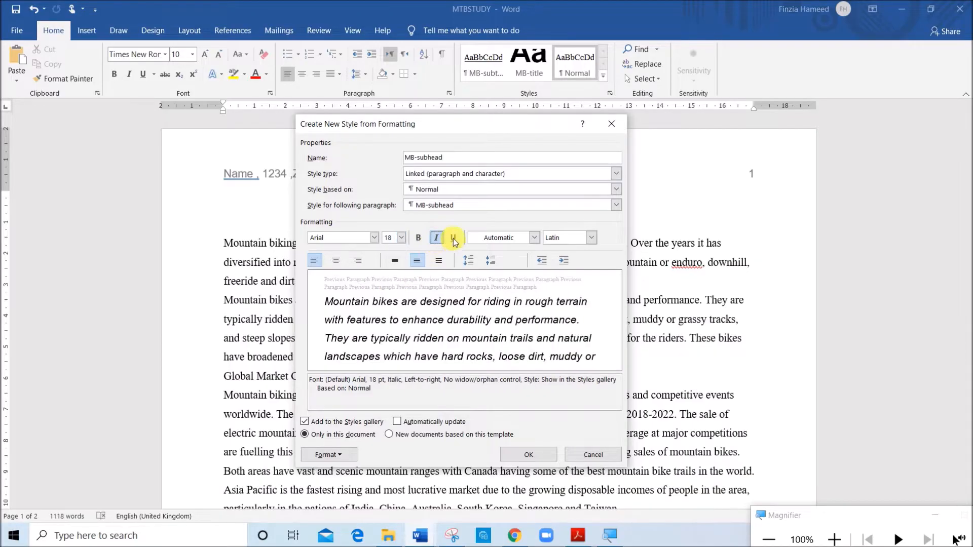
pyautogui.click(452, 238)
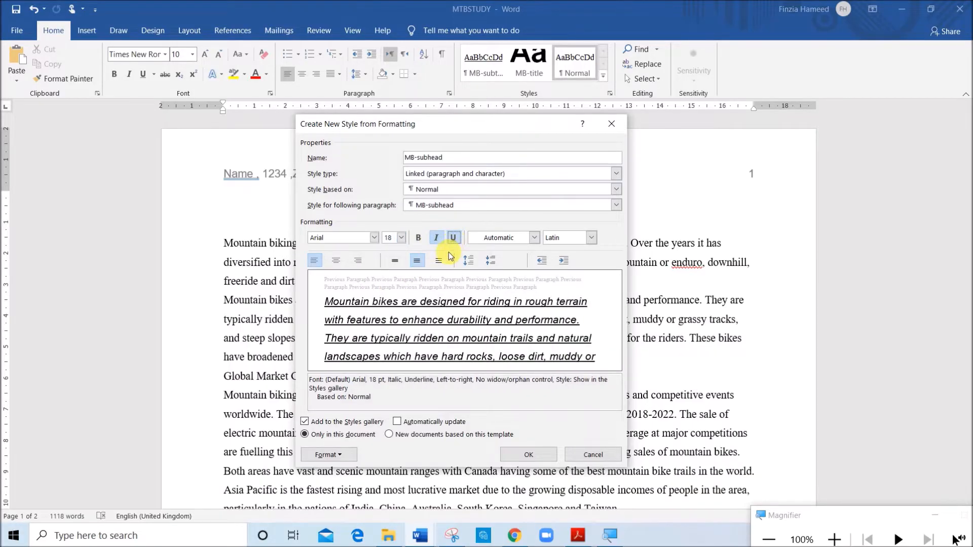
pyautogui.click(578, 535)
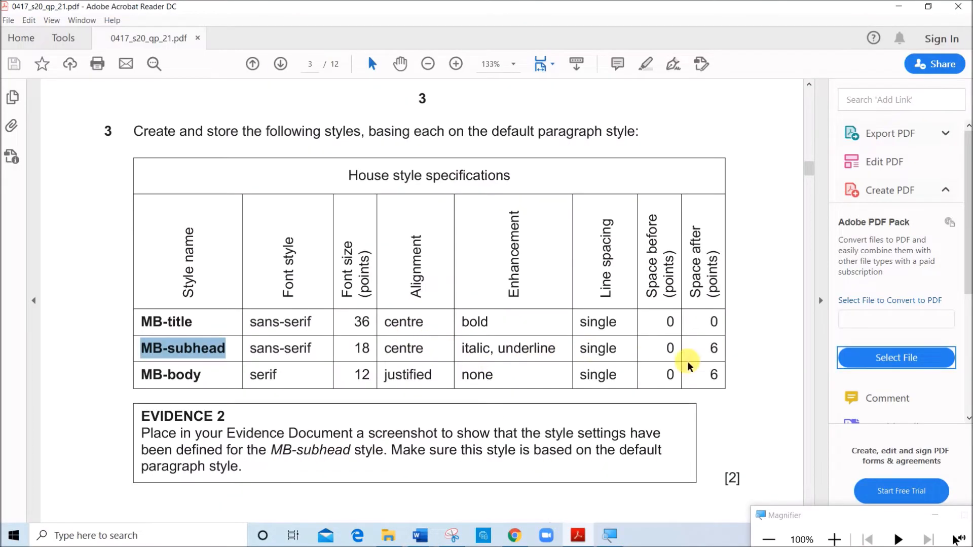
pyautogui.click(420, 536)
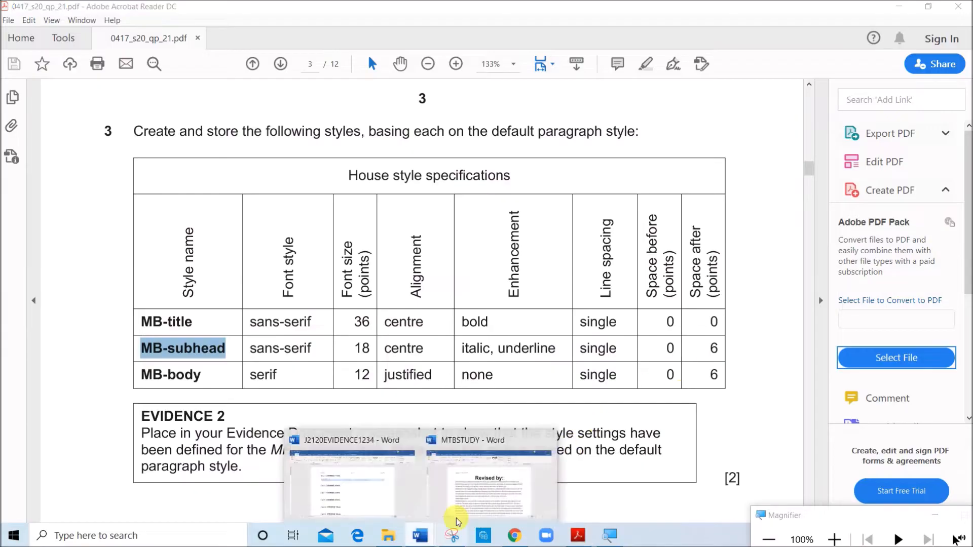
pyautogui.click(478, 499)
pyautogui.click(336, 260)
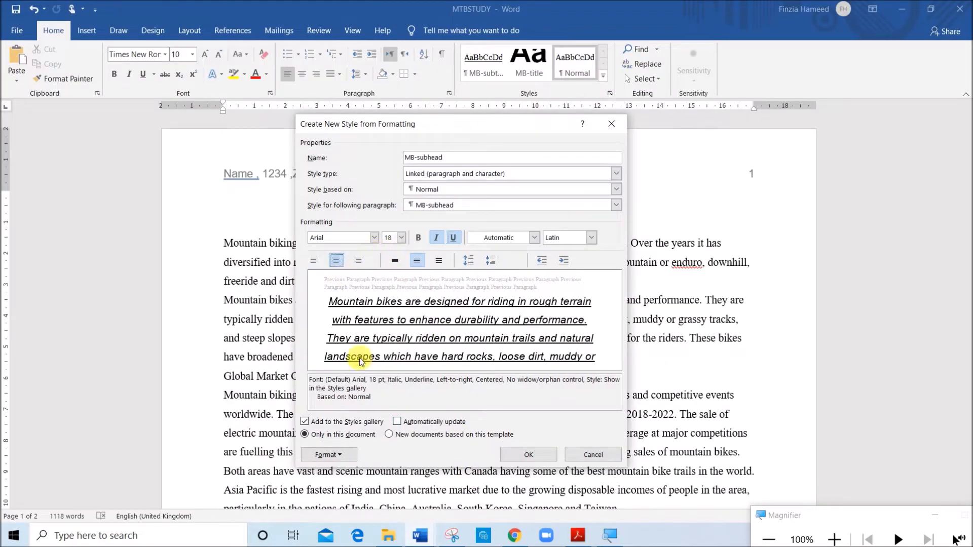
# Give the MB-subhead style single line spacing with 6 pt after paragraphs, and save the style
pyautogui.click(342, 452)
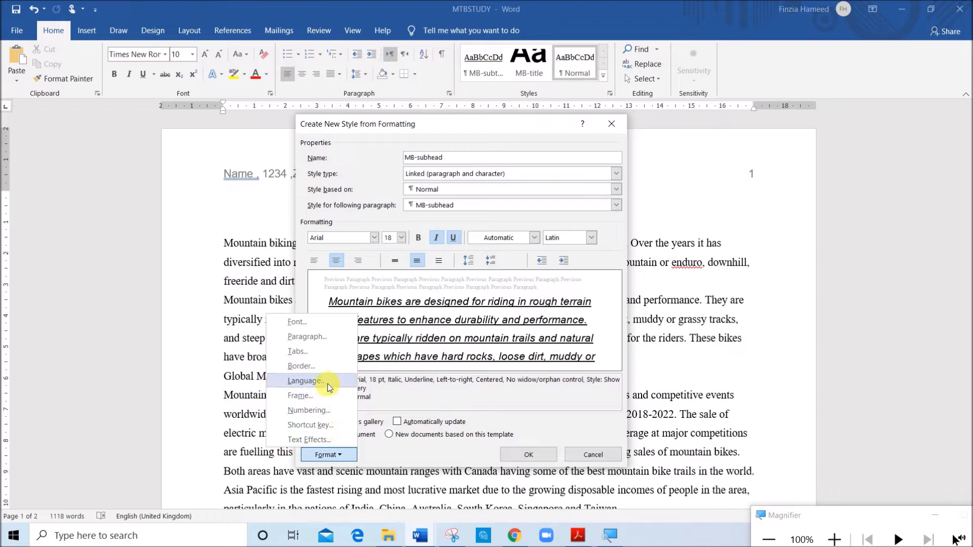
pyautogui.click(312, 336)
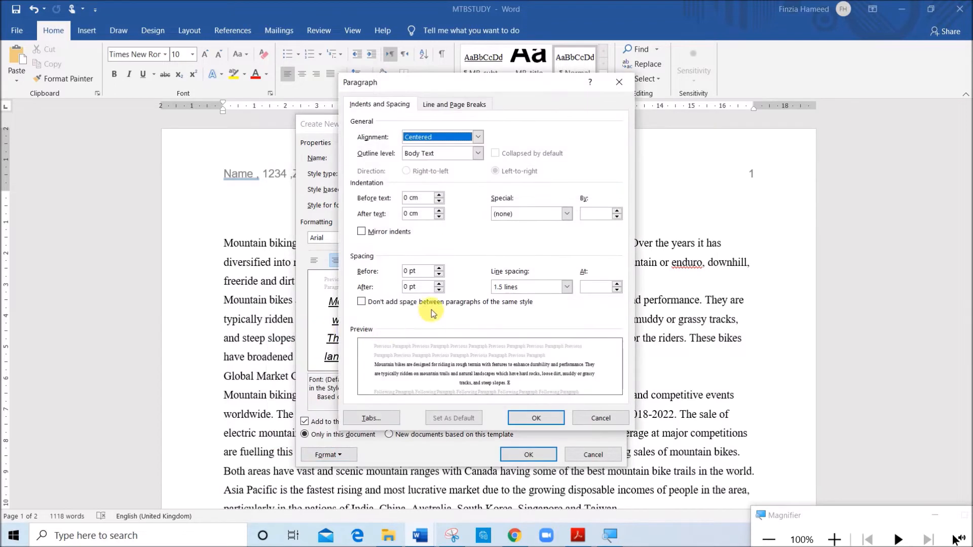
pyautogui.click(492, 287)
pyautogui.click(503, 298)
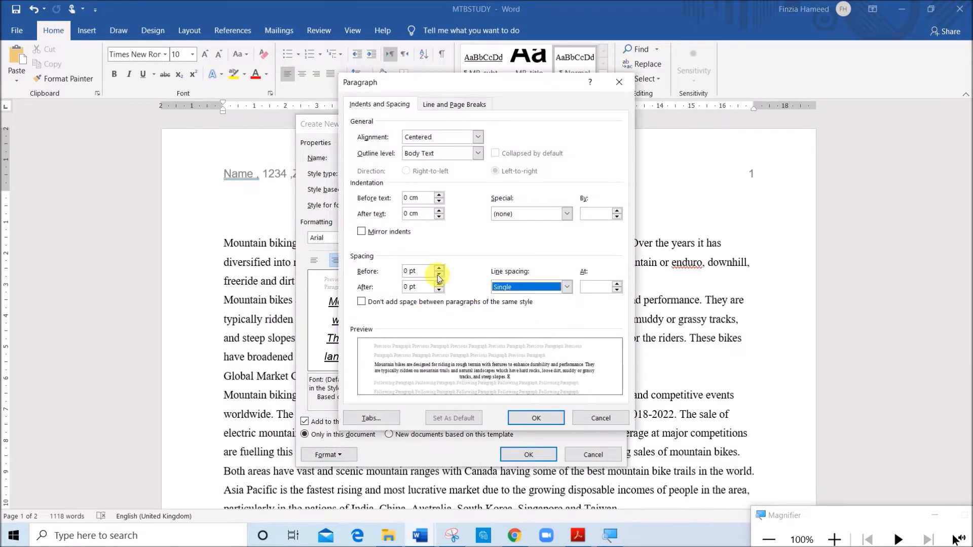
pyautogui.moveTo(408, 287); pyautogui.dragTo(391, 289)
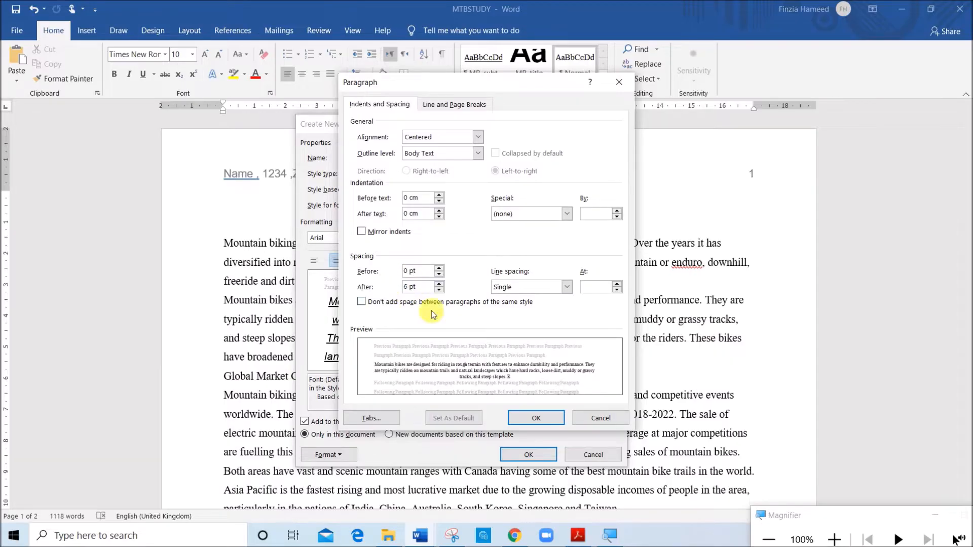
pyautogui.click(536, 419)
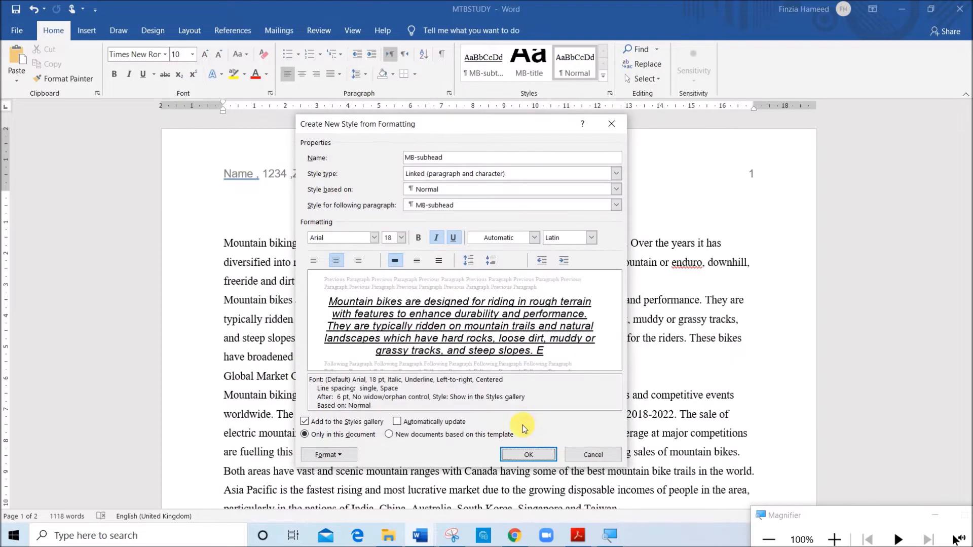
pyautogui.click(517, 459)
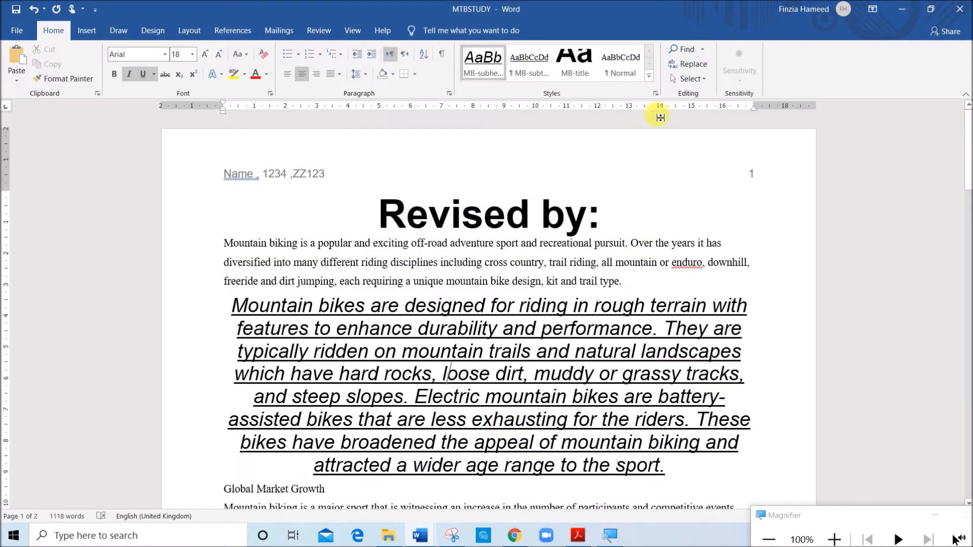
# Start a new style named MB-body, as listed in the exam paper, and base it on the Normal style
pyautogui.click(650, 76)
pyautogui.click(532, 90)
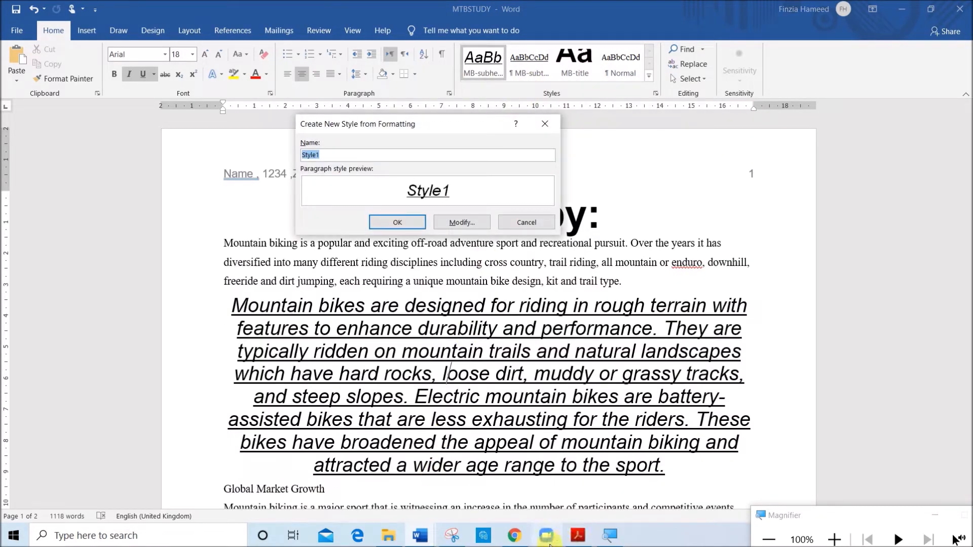
pyautogui.click(422, 535)
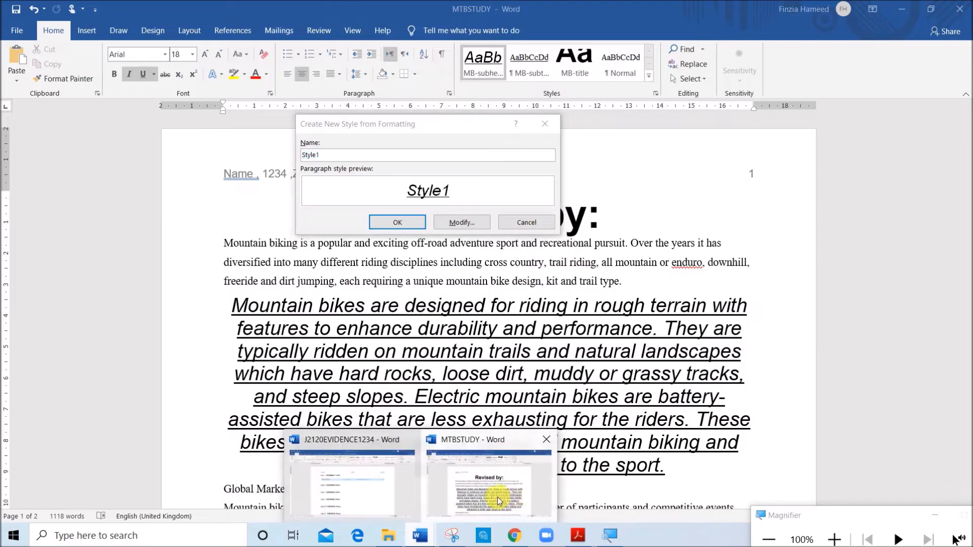
pyautogui.click(578, 535)
pyautogui.moveTo(142, 375); pyautogui.dragTo(203, 377)
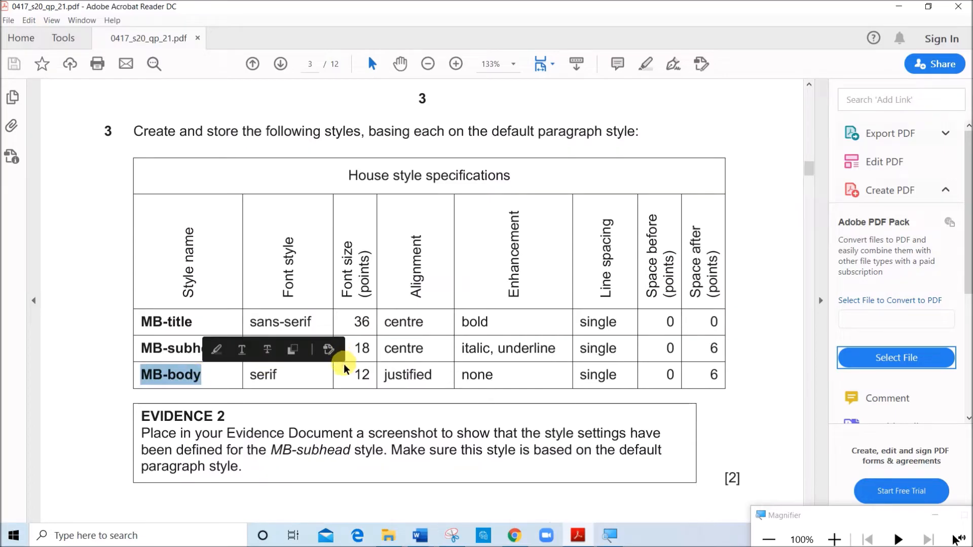
pyautogui.moveTo(420, 535)
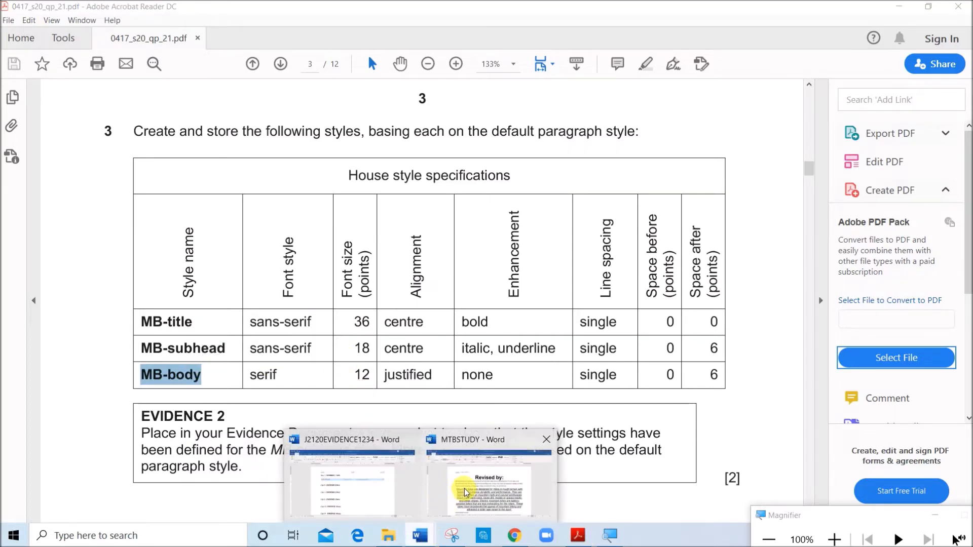
pyautogui.click(465, 492)
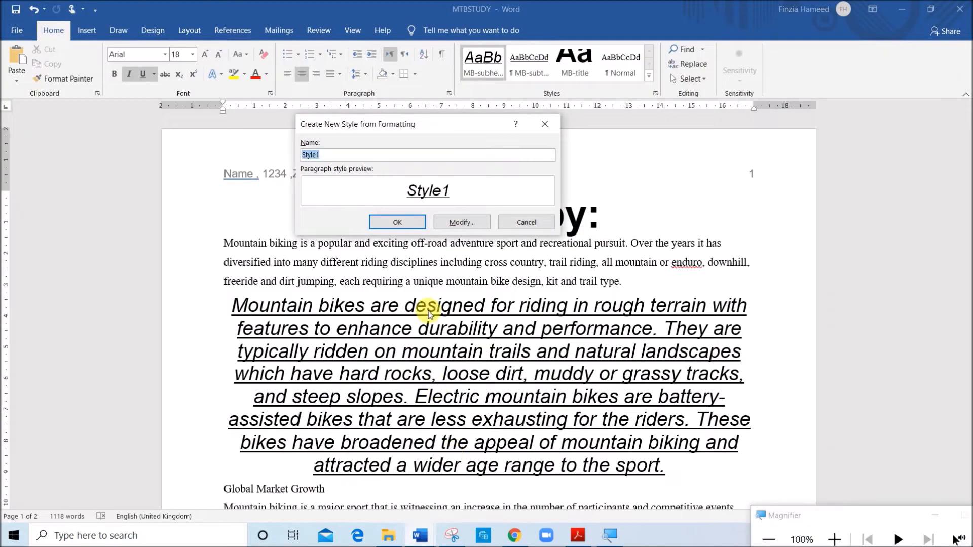
pyautogui.click(443, 228)
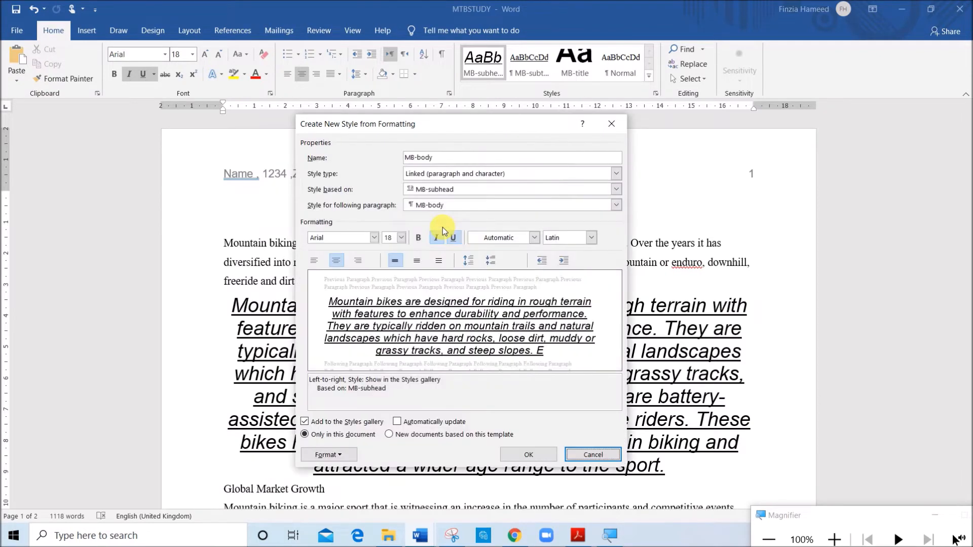
pyautogui.click(420, 191)
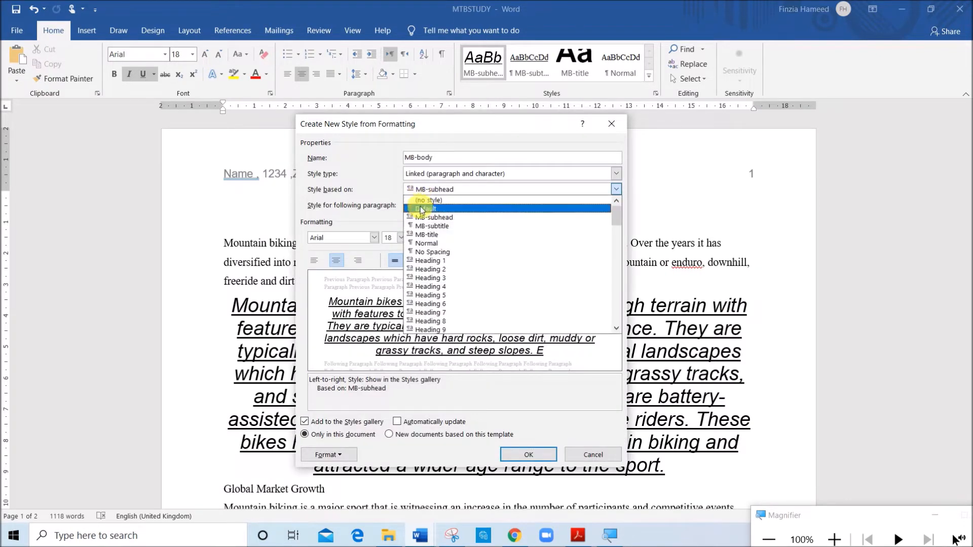
pyautogui.click(426, 243)
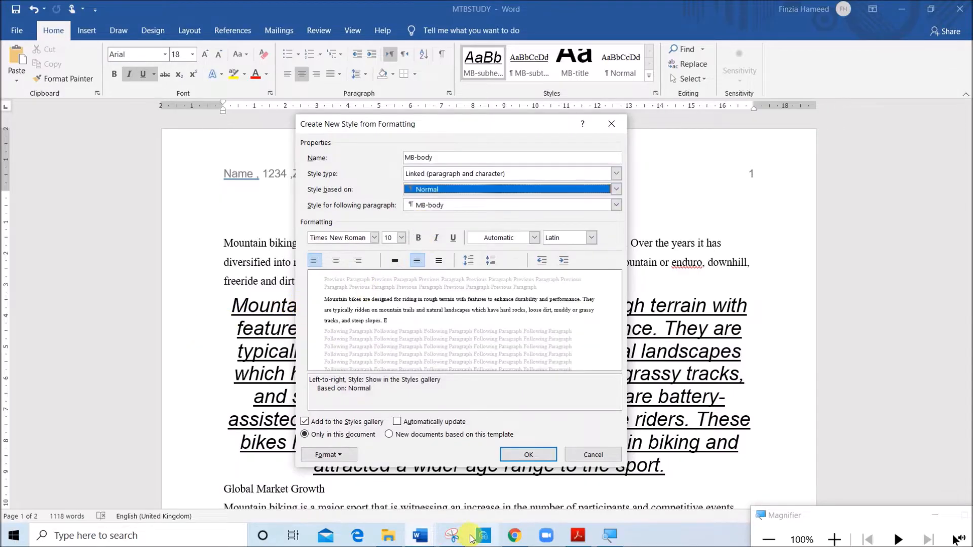
# Check the MB-body specifications in the exam paper and set the style's font size to 12 pt
pyautogui.click(578, 536)
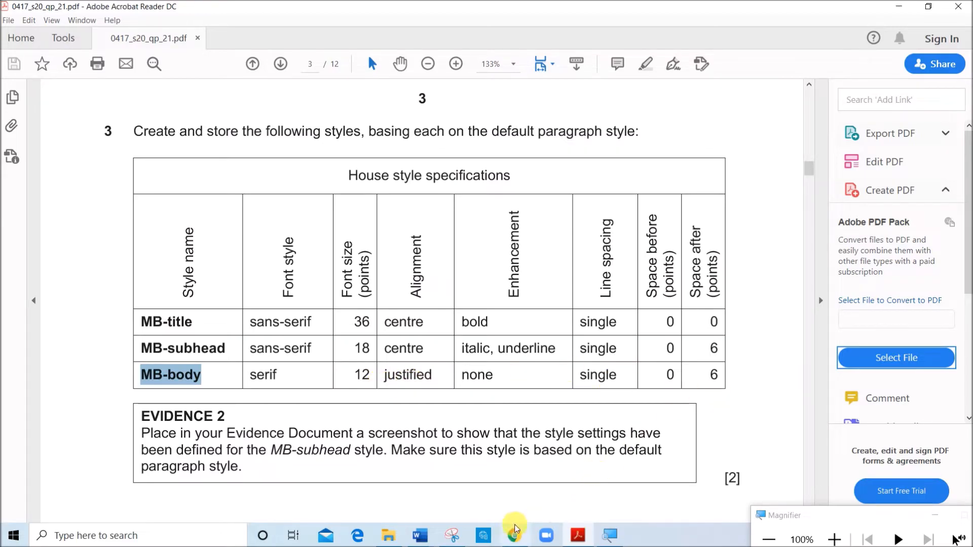
pyautogui.click(420, 536)
pyautogui.click(490, 491)
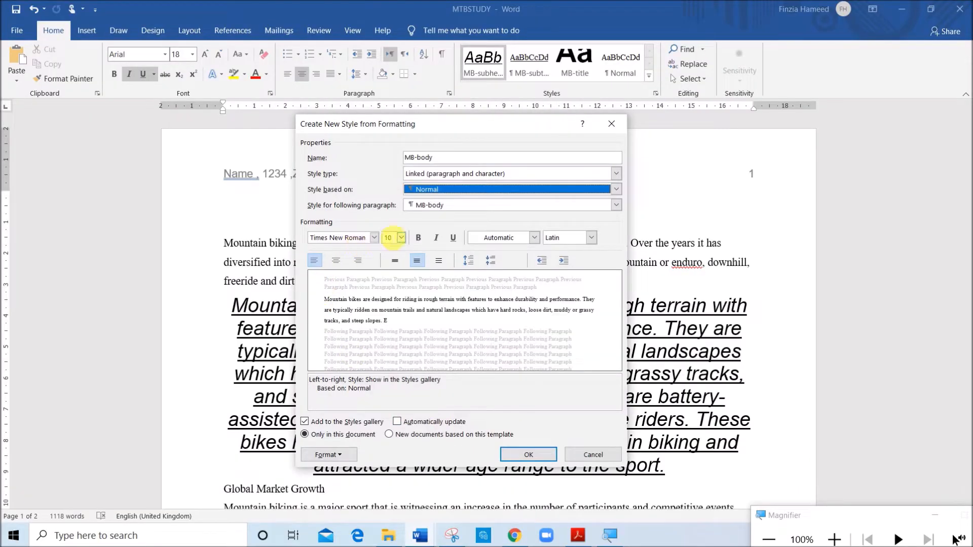
pyautogui.click(401, 238)
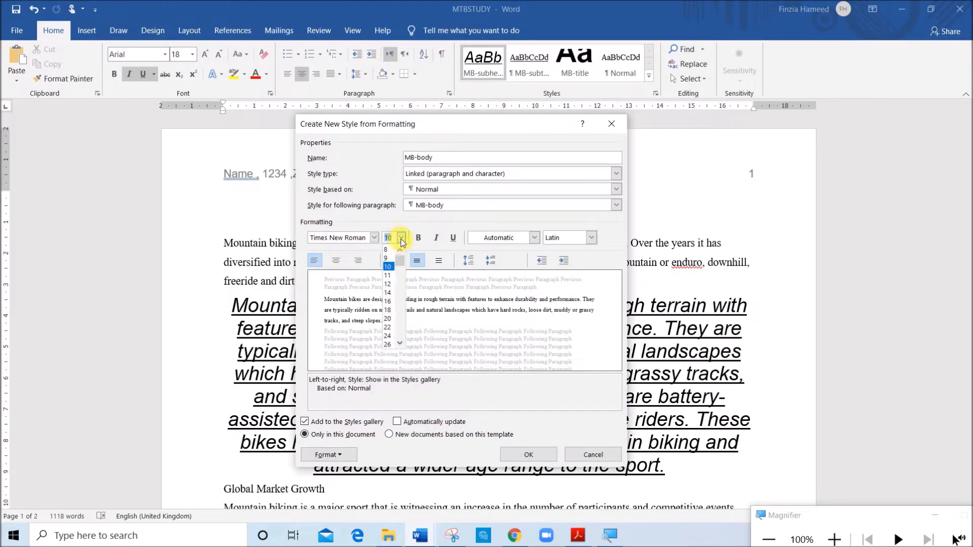
pyautogui.click(391, 288)
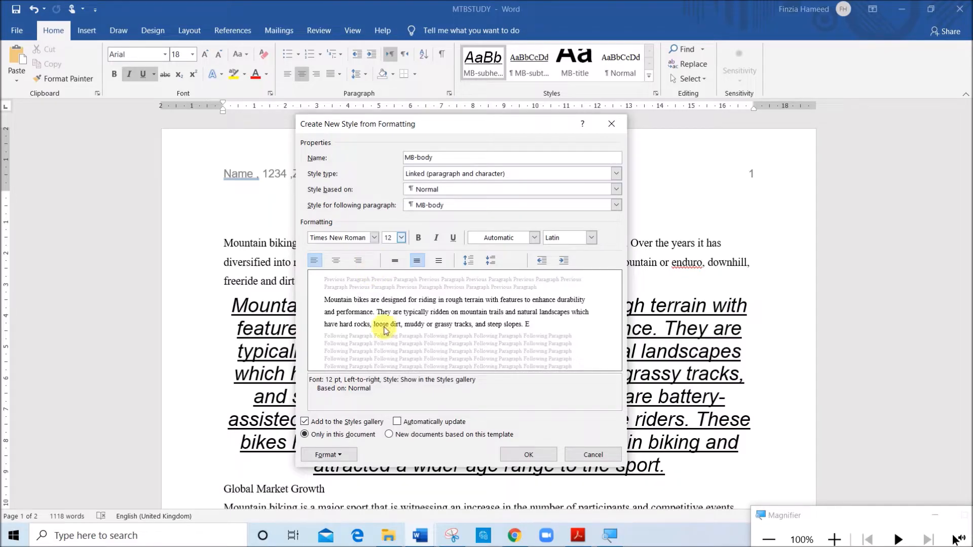
# Set the MB-body style to justified alignment, single line spacing and 6 pt after, check it against the exam paper, and save the style
pyautogui.click(338, 454)
pyautogui.click(331, 337)
pyautogui.click(477, 138)
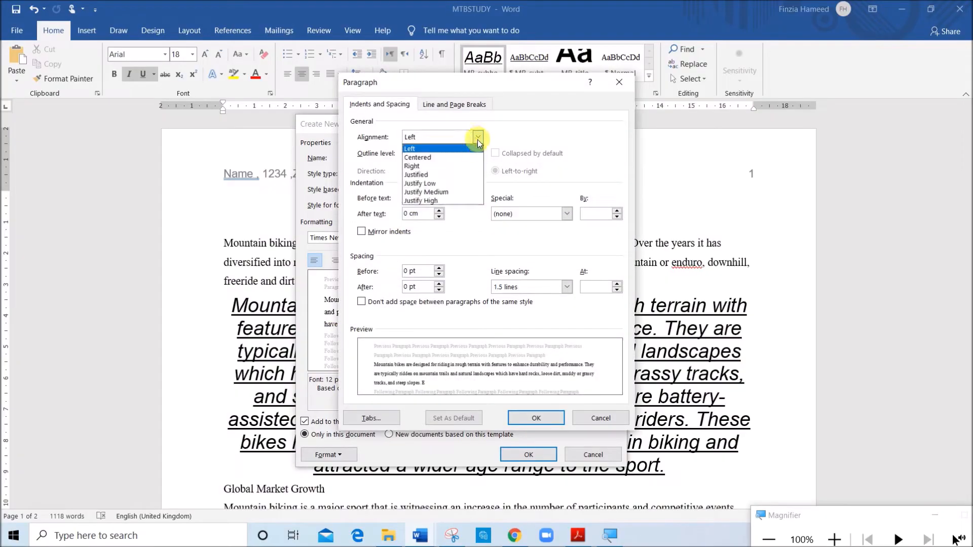
pyautogui.click(445, 177)
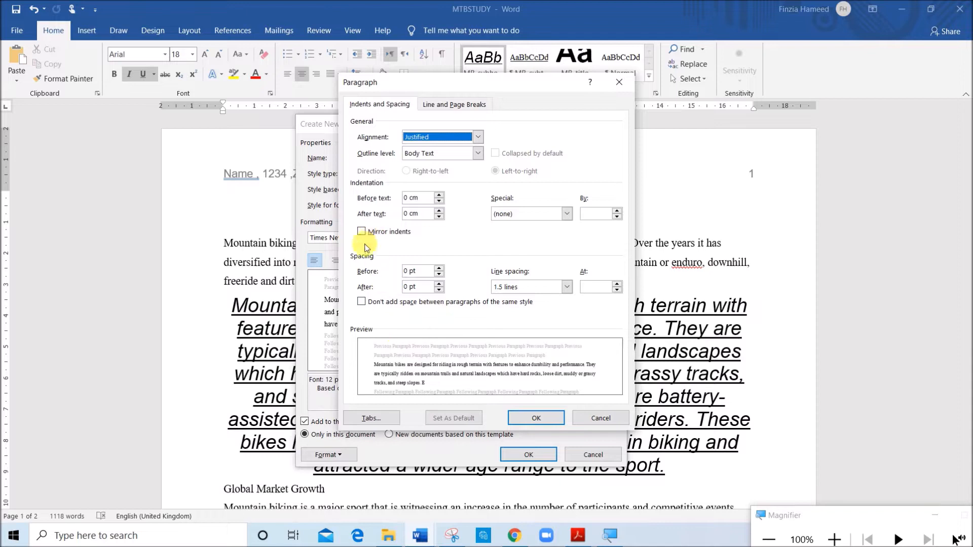
pyautogui.click(502, 288)
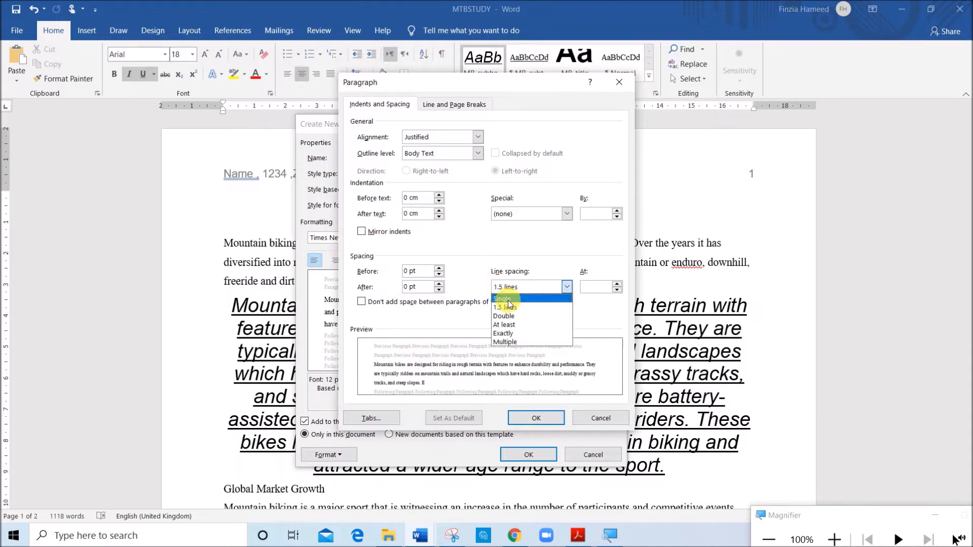
pyautogui.click(507, 300)
pyautogui.click(409, 286)
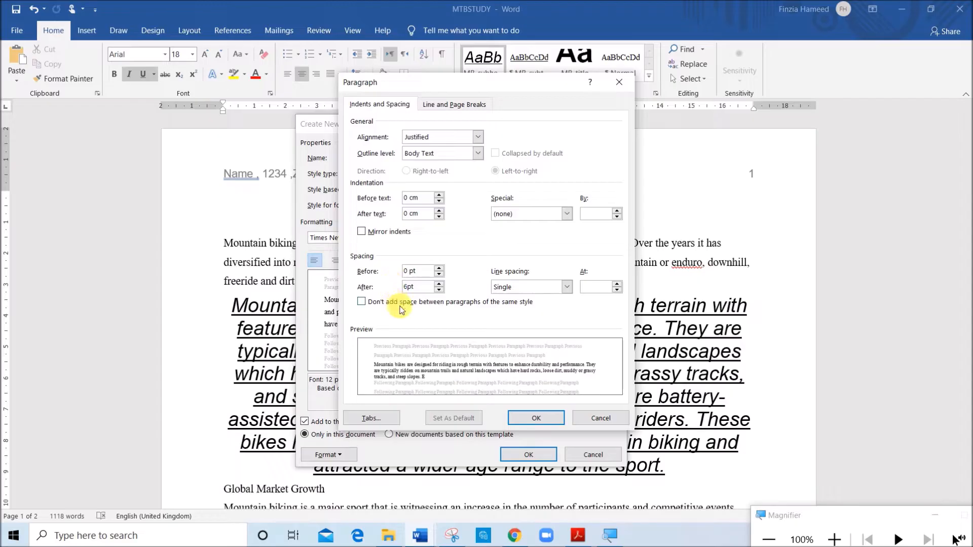
pyautogui.click(578, 535)
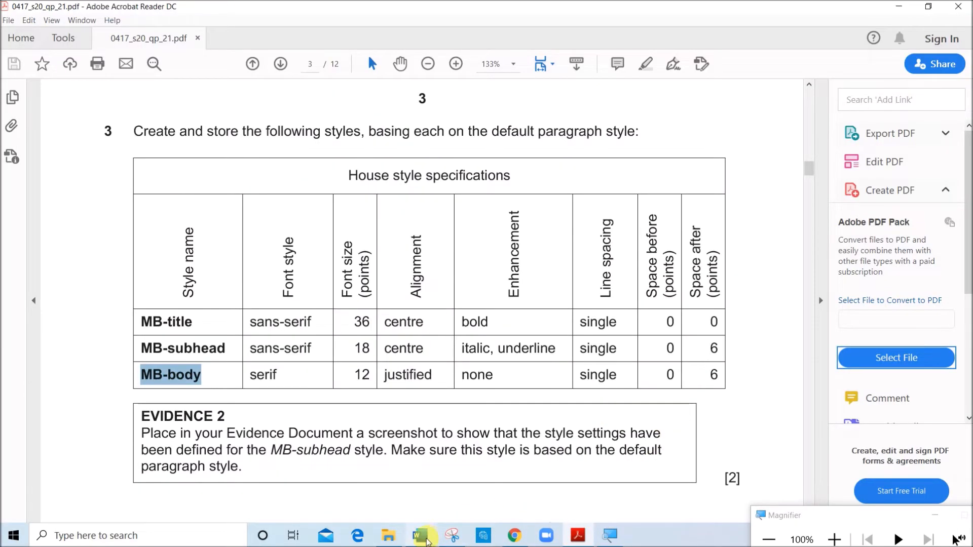
pyautogui.moveTo(420, 536)
pyautogui.click(490, 505)
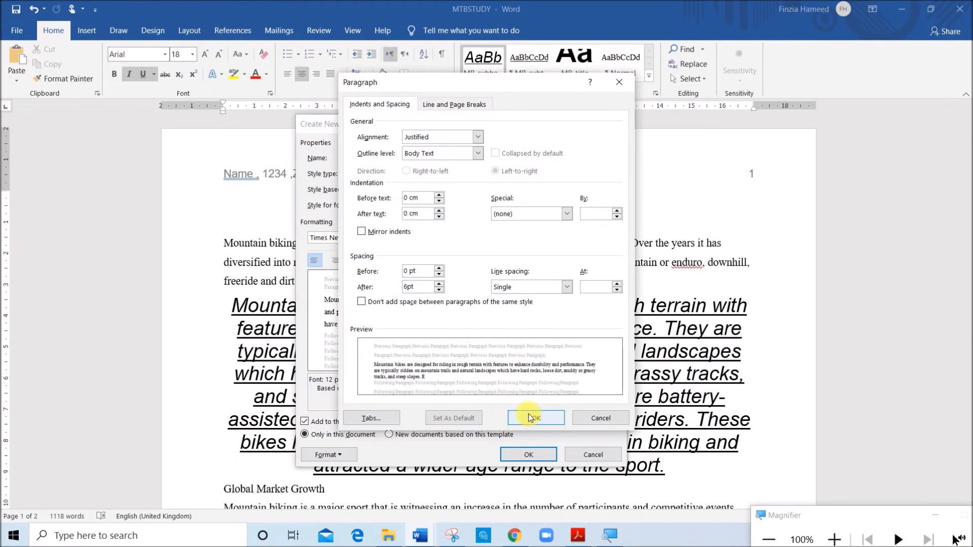
pyautogui.click(525, 418)
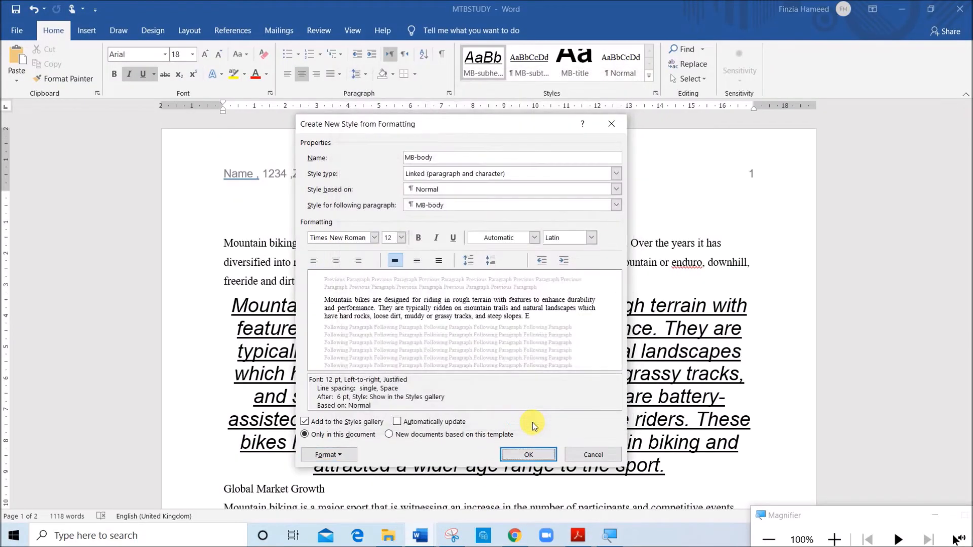
pyautogui.click(527, 457)
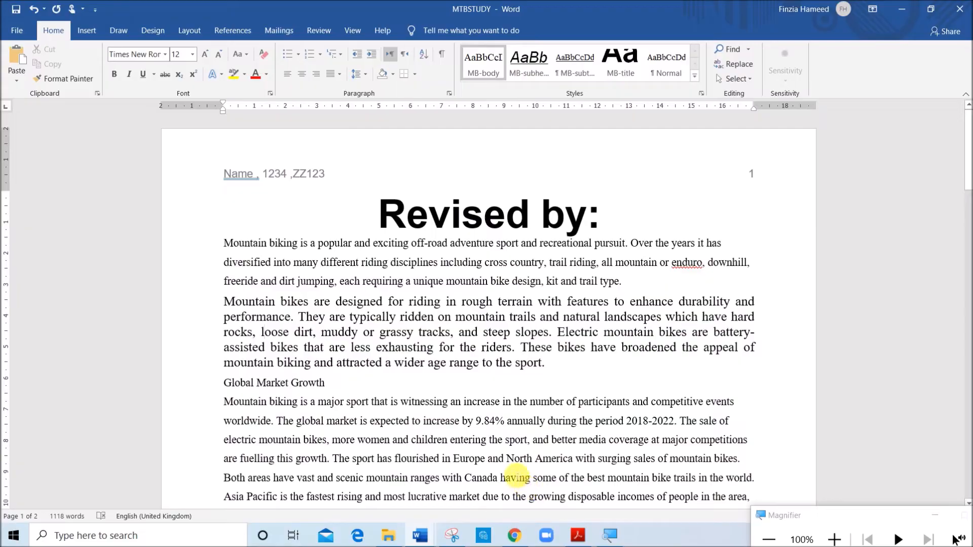
# Read the Evidence 2 and question 4 requirements in the exam paper and return to the MTBSTUDY report
pyautogui.click(578, 536)
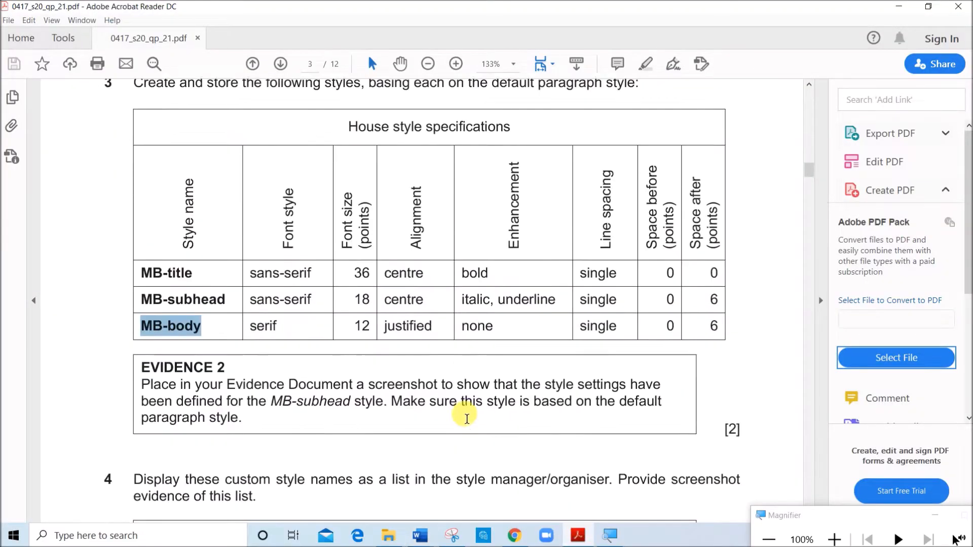
pyautogui.scroll(-1, 467, 419)
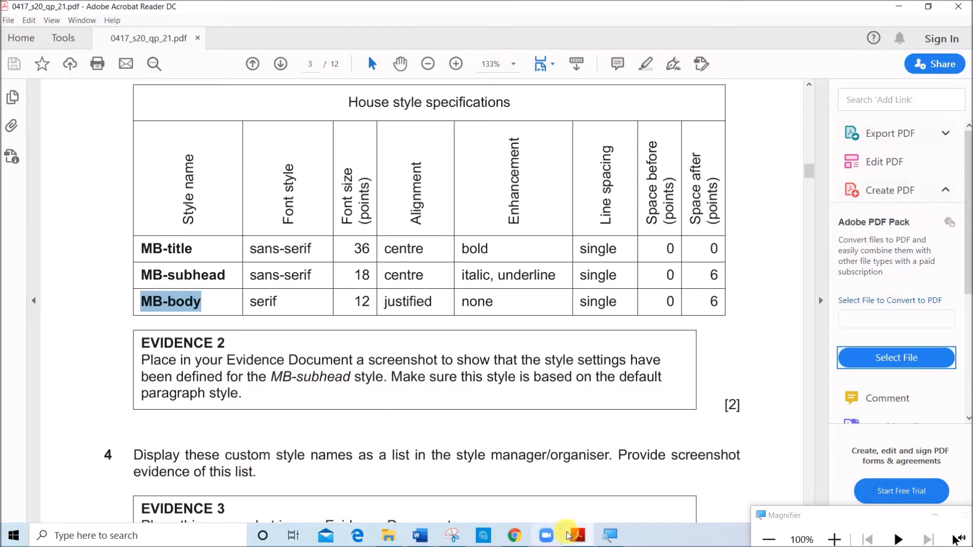
pyautogui.moveTo(429, 530)
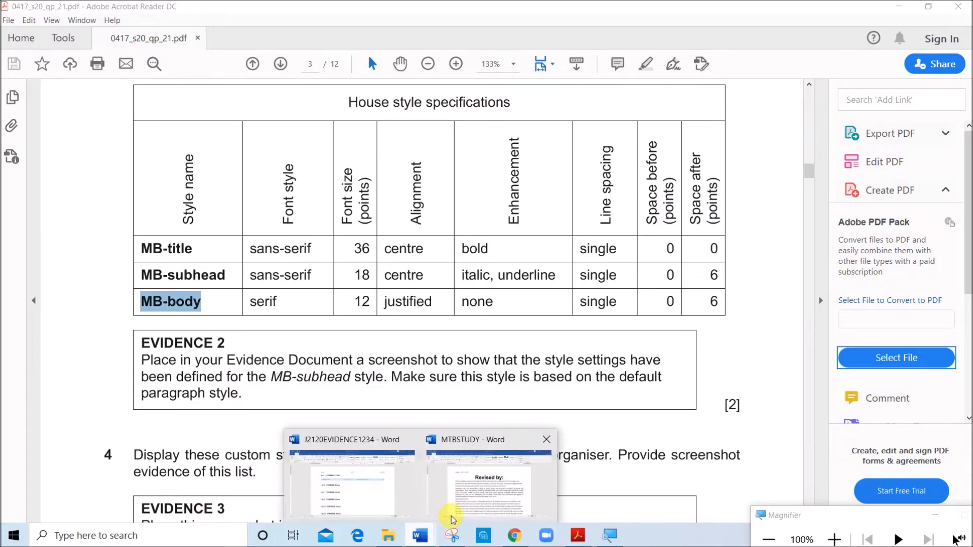
pyautogui.click(465, 500)
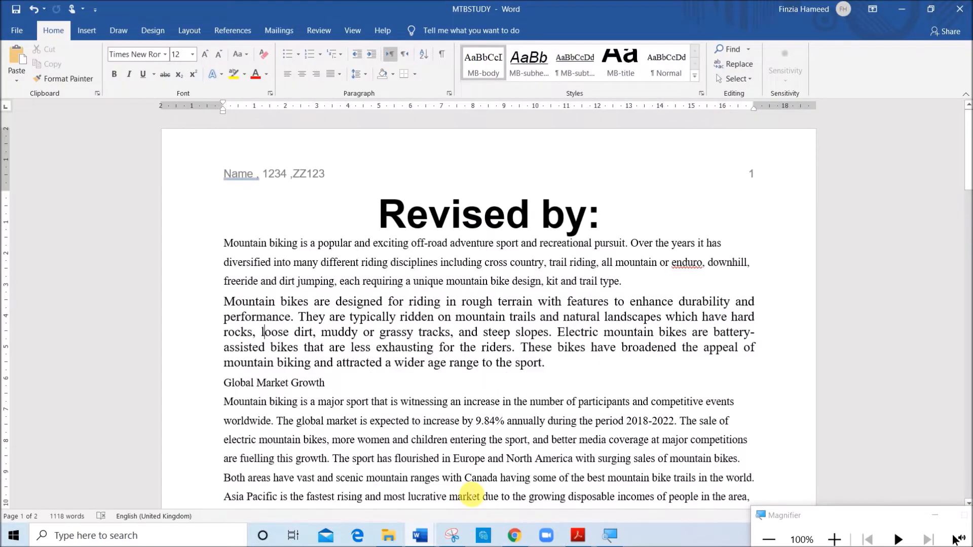
# Display the MB-subhead style's modification settings, capture the dialog as a rectangular snip with Snipping Tool, and close the settings
pyautogui.rightClick(528, 70)
pyautogui.click(559, 94)
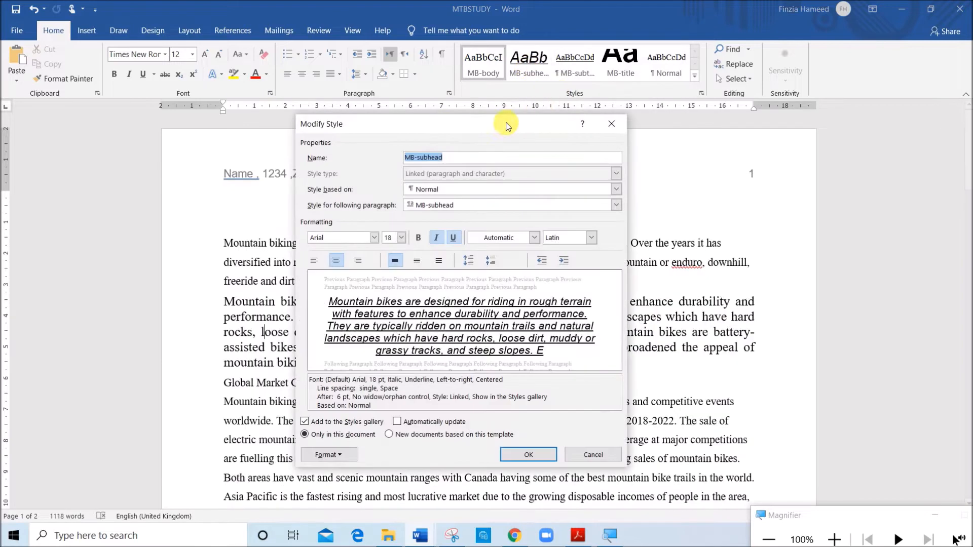
pyautogui.moveTo(434, 125); pyautogui.dragTo(329, 99)
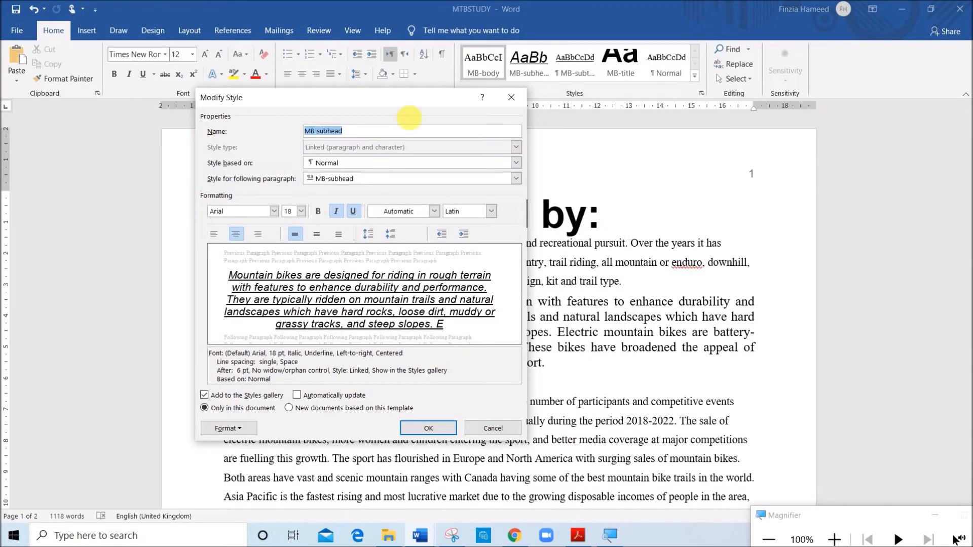
pyautogui.click(452, 536)
pyautogui.click(56, 223)
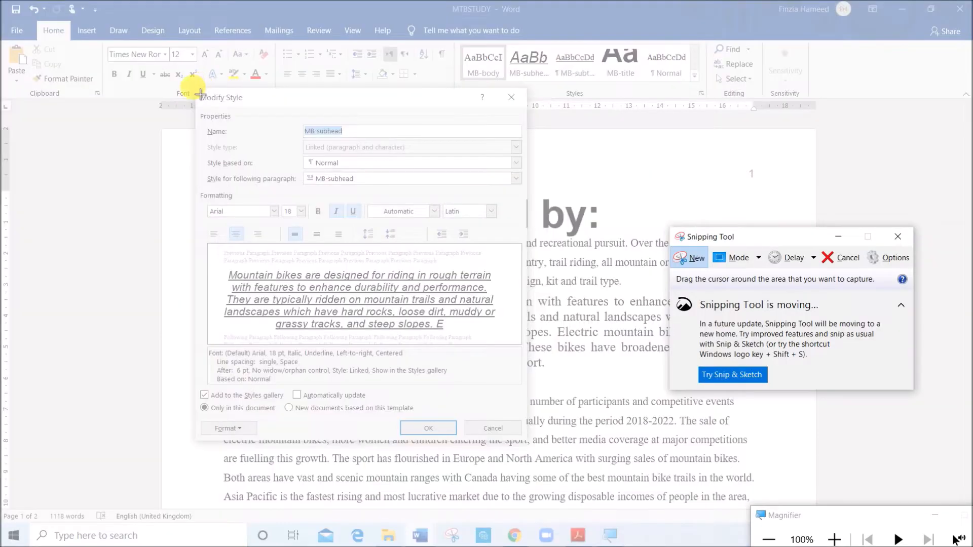
pyautogui.moveTo(193, 87); pyautogui.dragTo(532, 446)
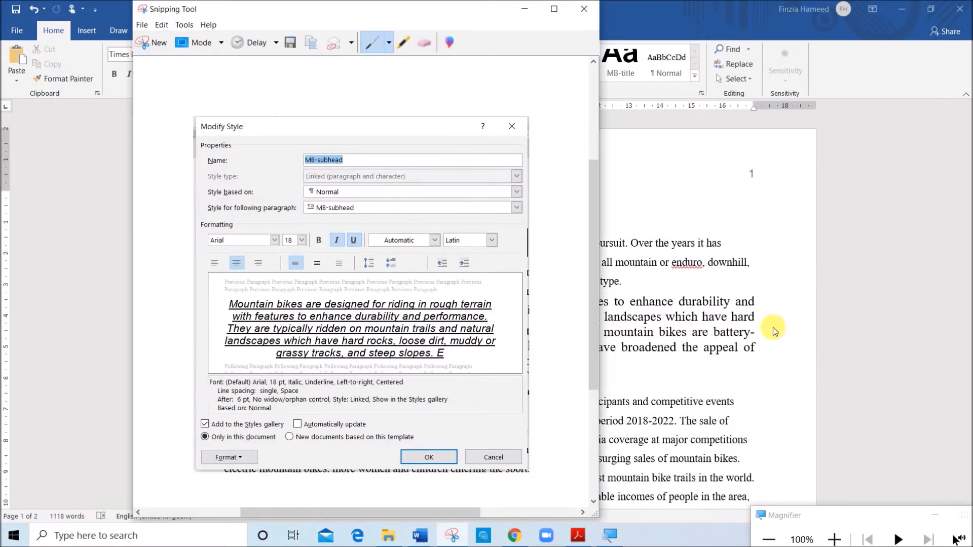
pyautogui.click(702, 386)
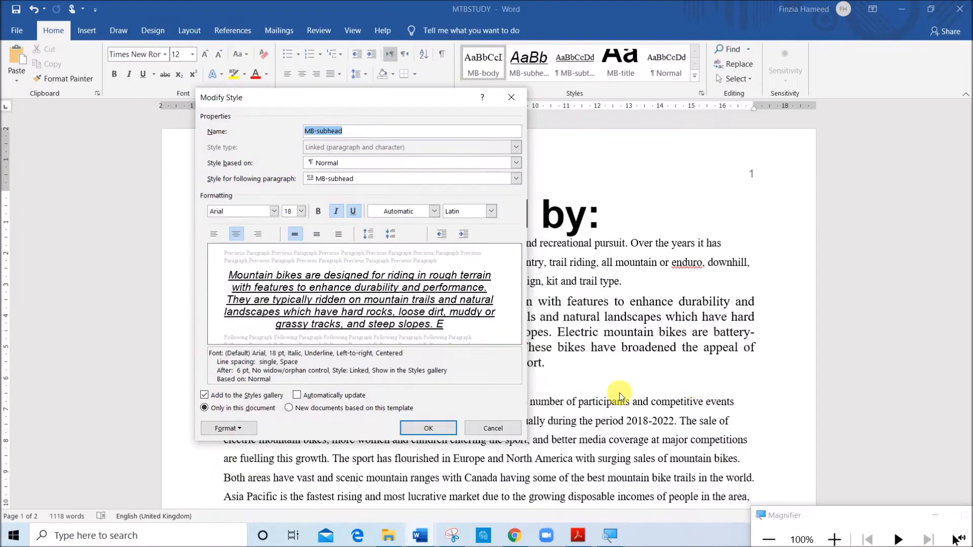
pyautogui.click(429, 433)
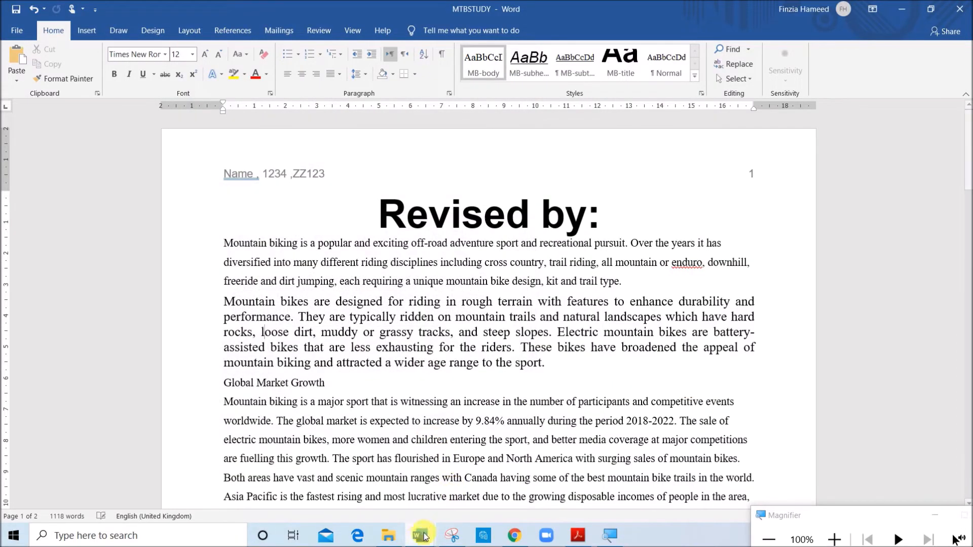
# Paste the MB-subhead settings screenshot under the Step 3 - EVIDENCE 2 heading in the J2120EVIDENCE1234 document and review its placement
pyautogui.moveTo(420, 534)
pyautogui.click(338, 505)
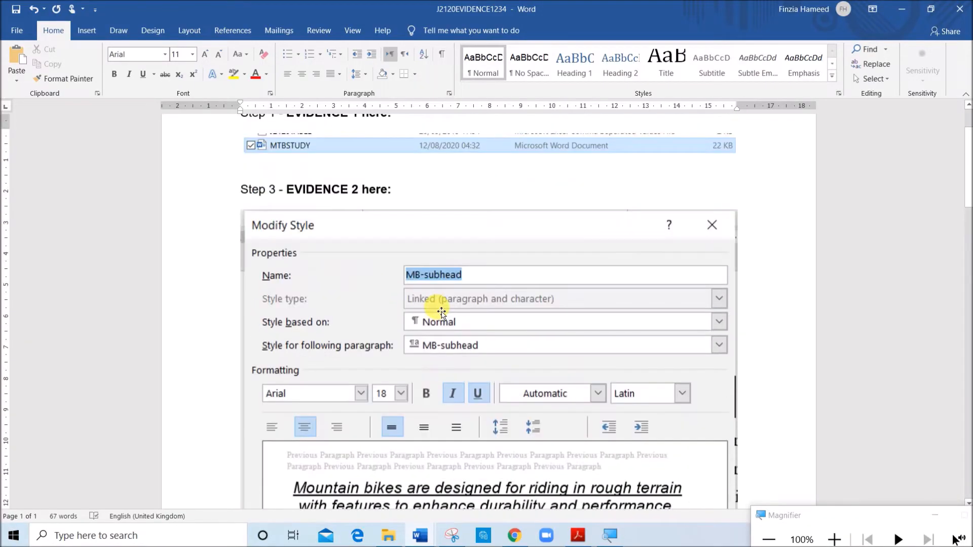
pyautogui.scroll(1, 441, 312)
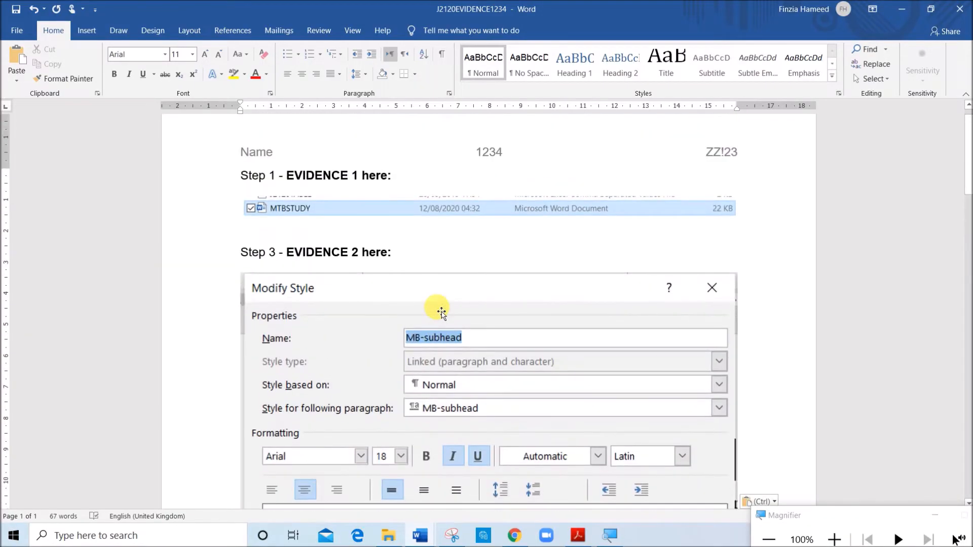
pyautogui.scroll(-7, 442, 311)
pyautogui.scroll(-1, 441, 312)
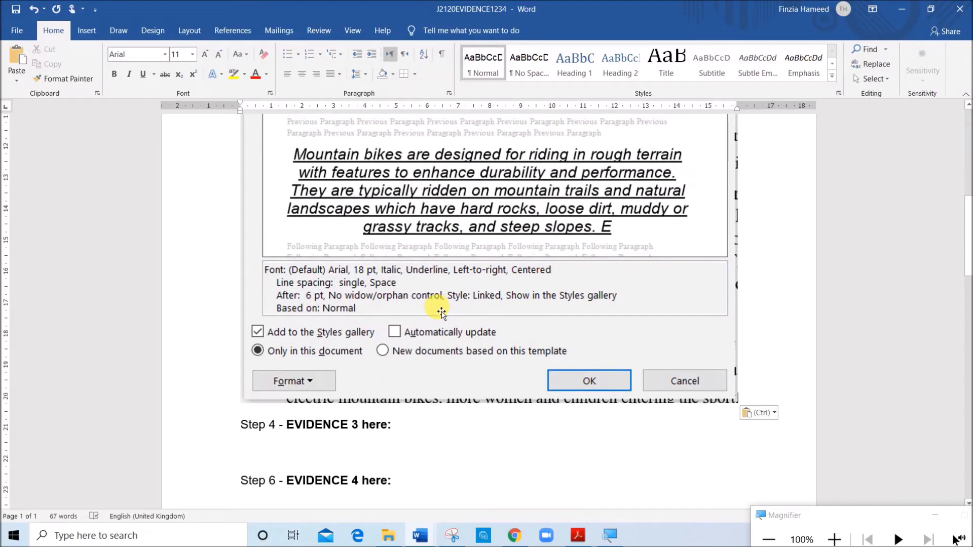
pyautogui.scroll(-8, 442, 312)
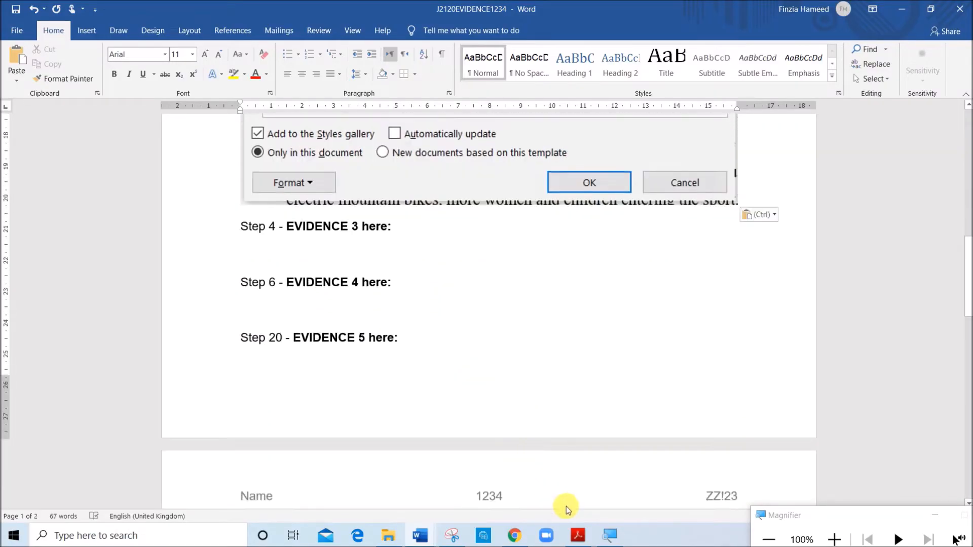
# Check question 4 in the exam paper in Acrobat Reader and display the list of style names in the MTBSTUDY report
pyautogui.click(578, 535)
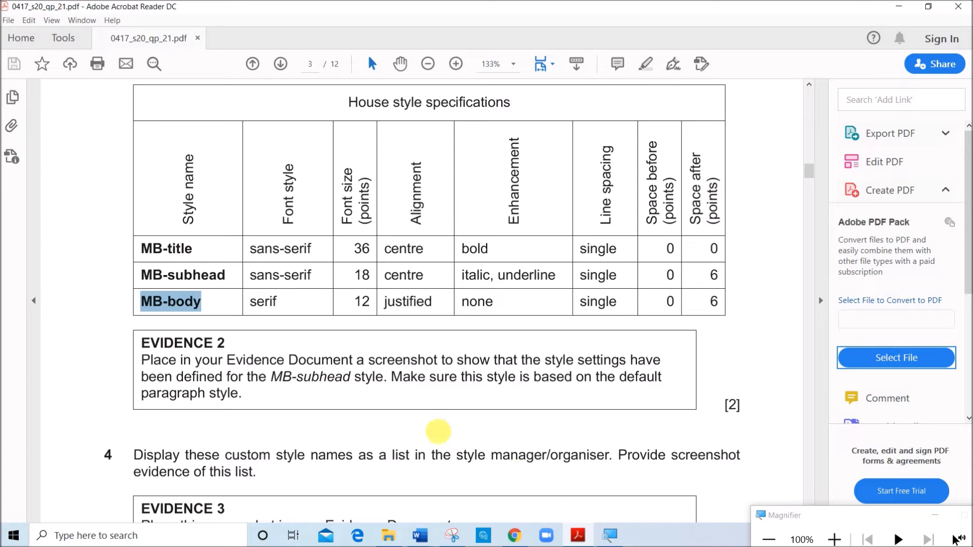
pyautogui.scroll(-1, 420, 427)
pyautogui.scroll(-3, 420, 427)
pyautogui.moveTo(293, 363); pyautogui.dragTo(588, 366)
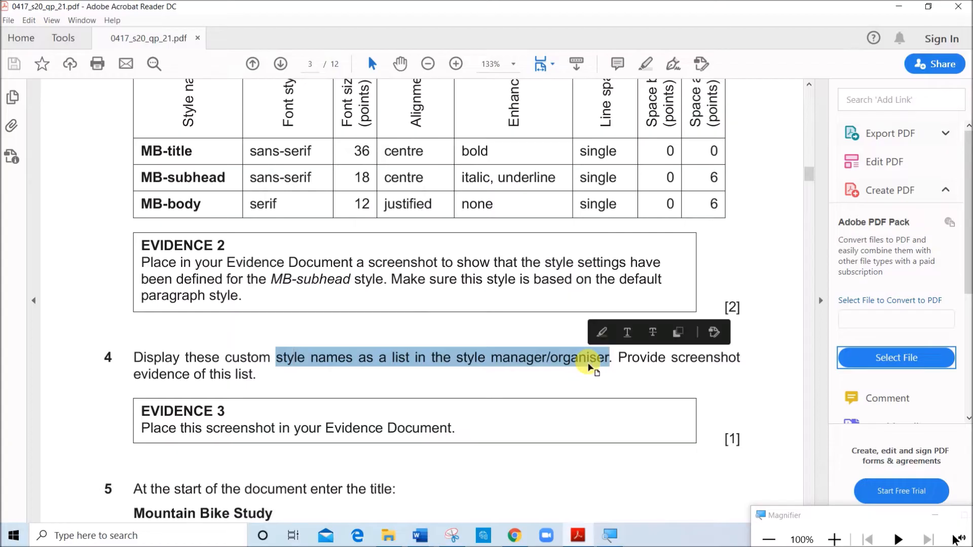
pyautogui.moveTo(425, 533)
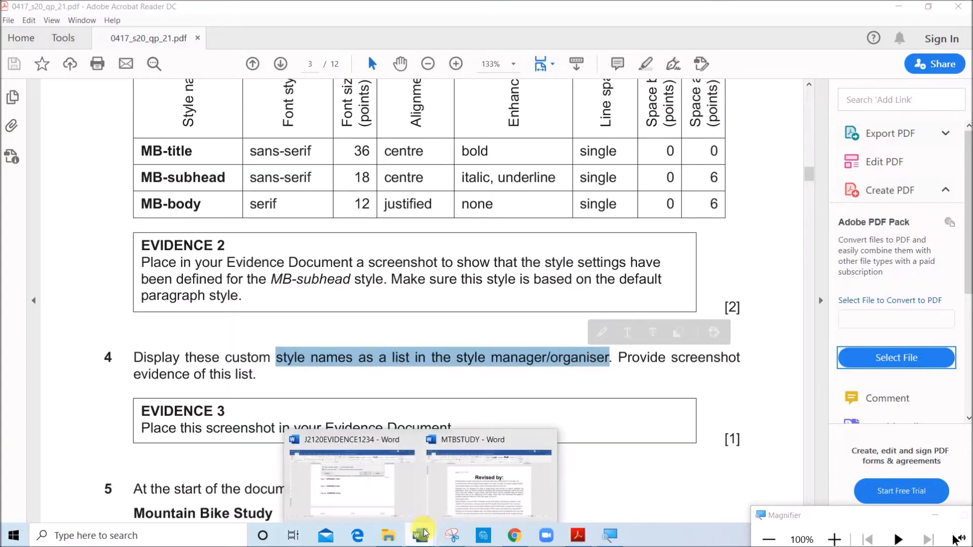
pyautogui.click(479, 496)
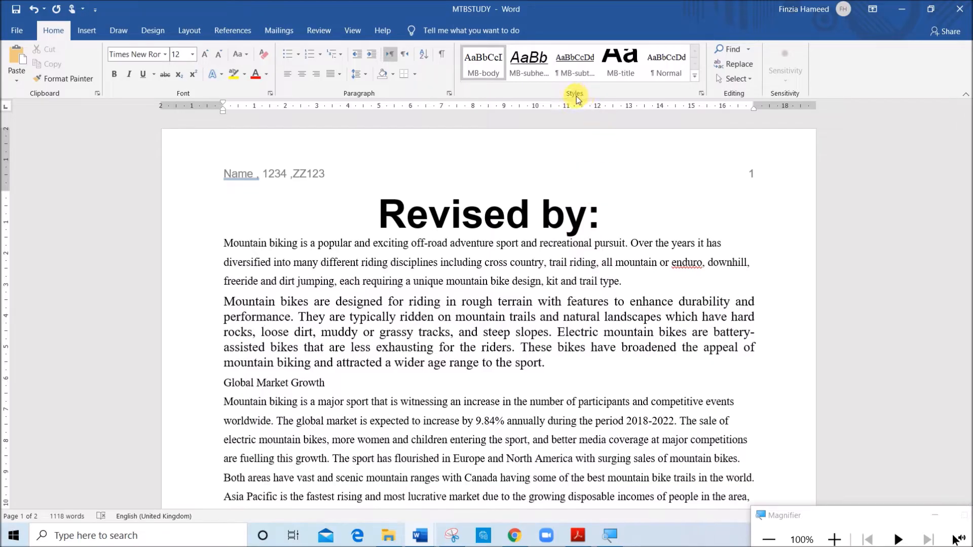
pyautogui.click(702, 94)
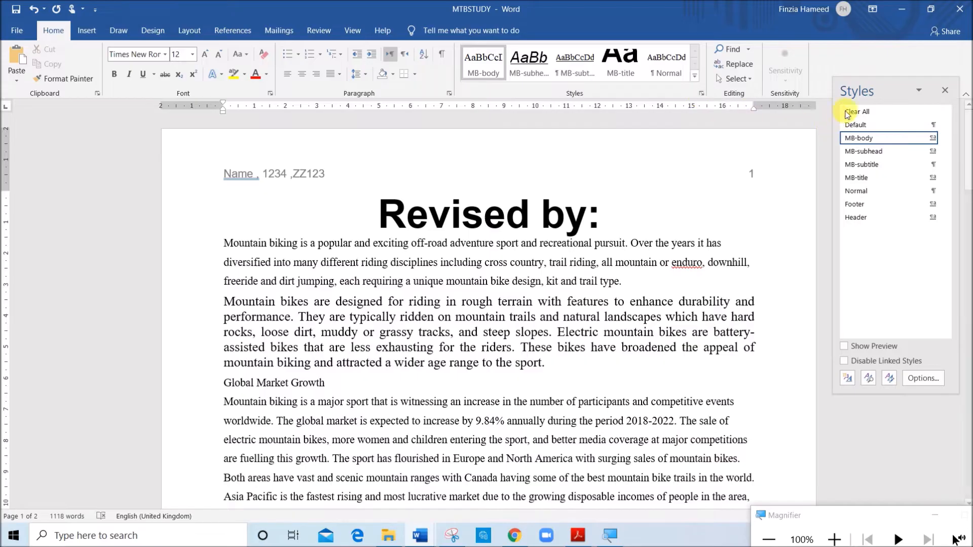
pyautogui.moveTo(859, 91); pyautogui.dragTo(522, 101)
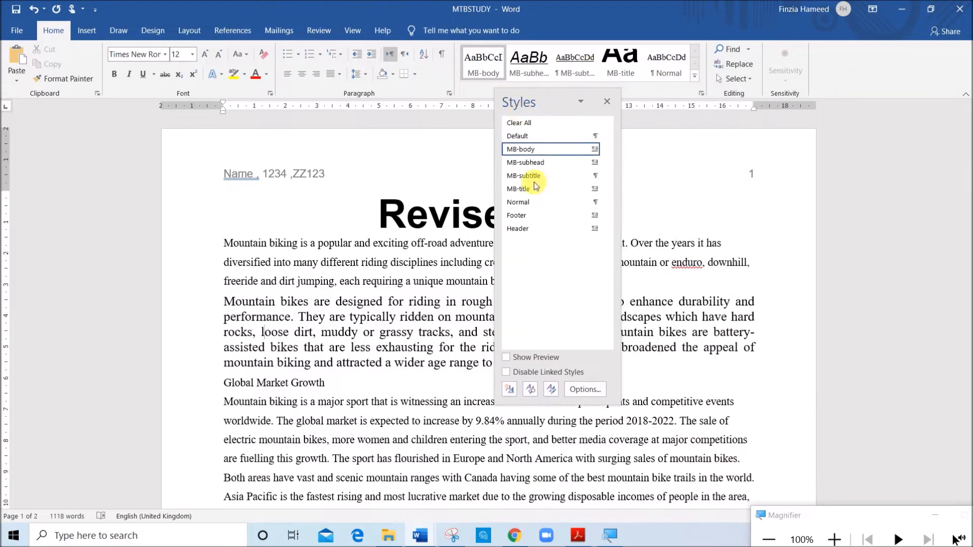
# Capture the style names list with Snipping Tool and paste the screenshot under Step 4 - EVIDENCE 3 in J2120EVIDENCE1234
pyautogui.click(452, 536)
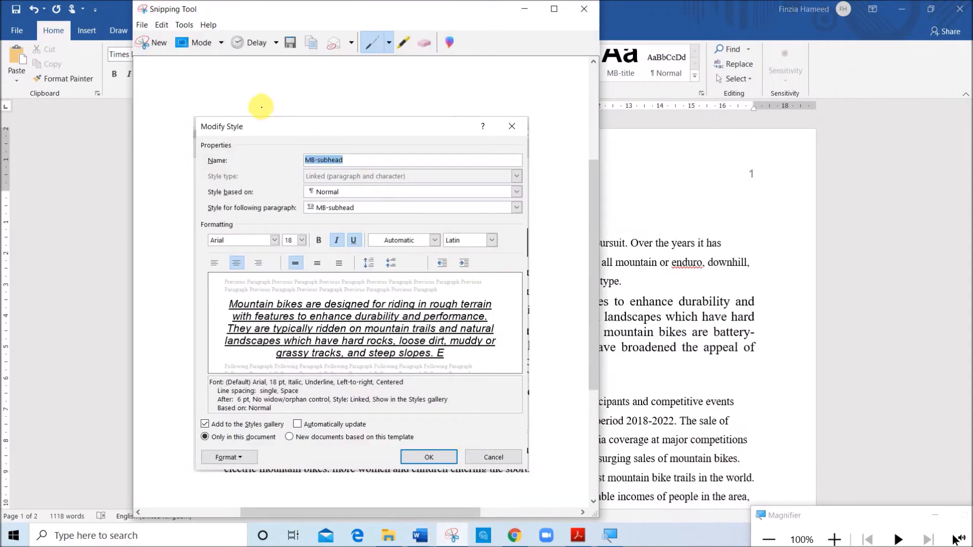
pyautogui.click(159, 41)
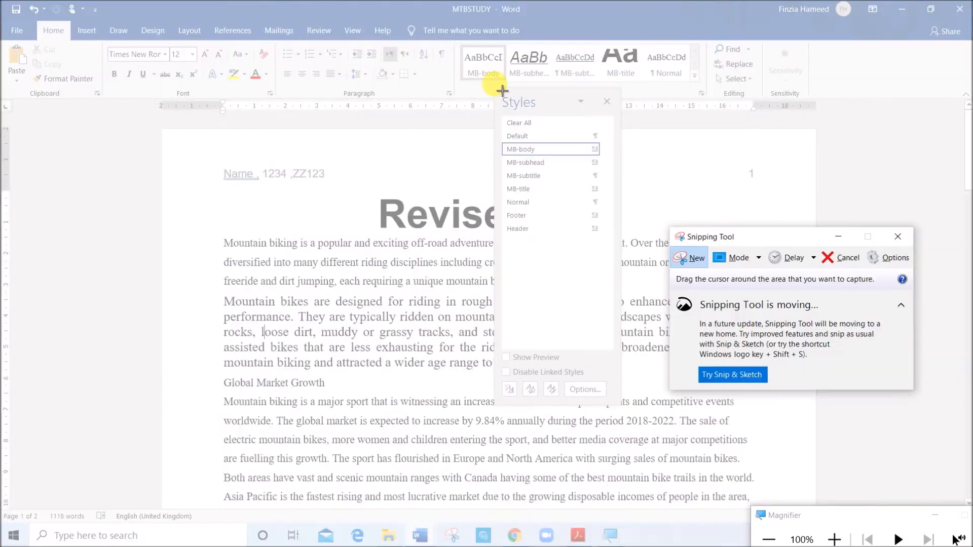
pyautogui.moveTo(501, 91); pyautogui.dragTo(628, 257)
pyautogui.moveTo(421, 538)
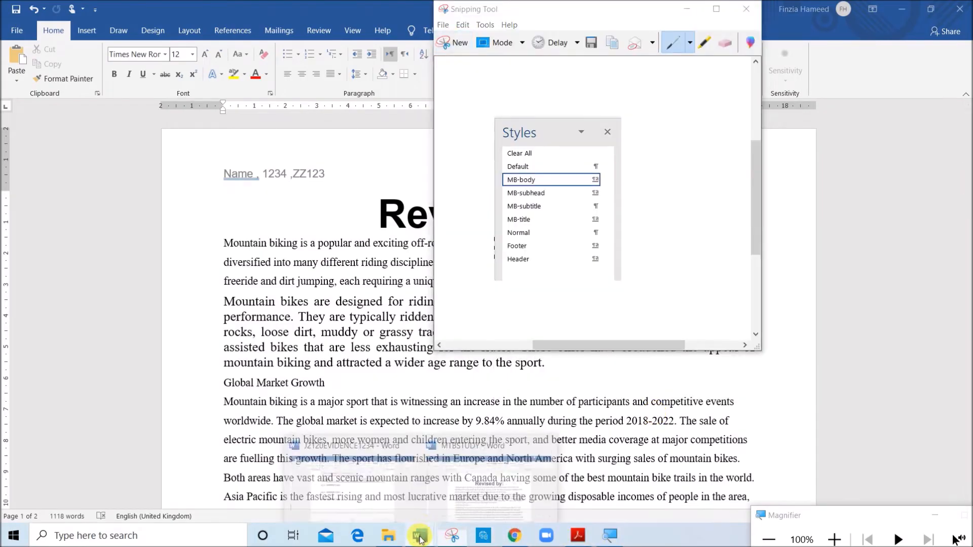
pyautogui.click(359, 499)
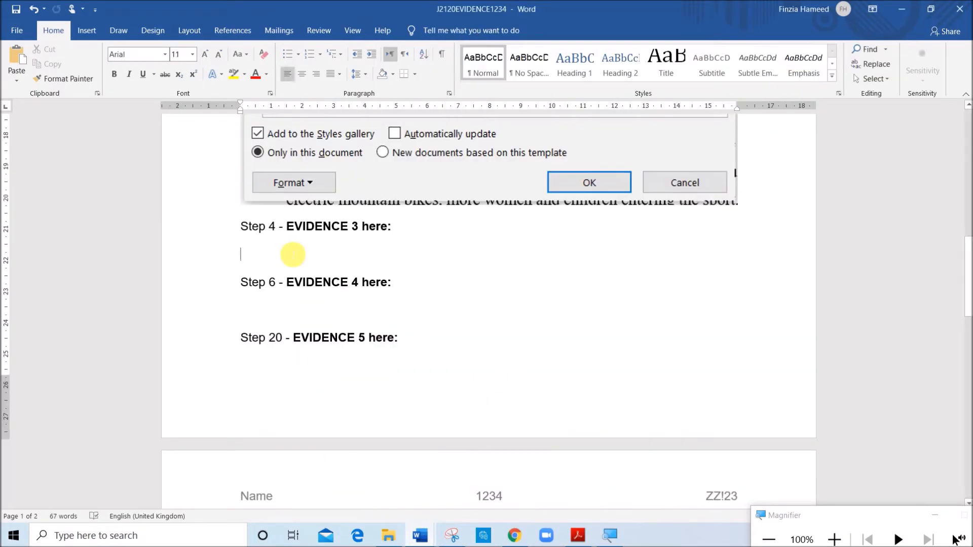
pyautogui.click(291, 253)
pyautogui.hotkey('ctrl', 'v')
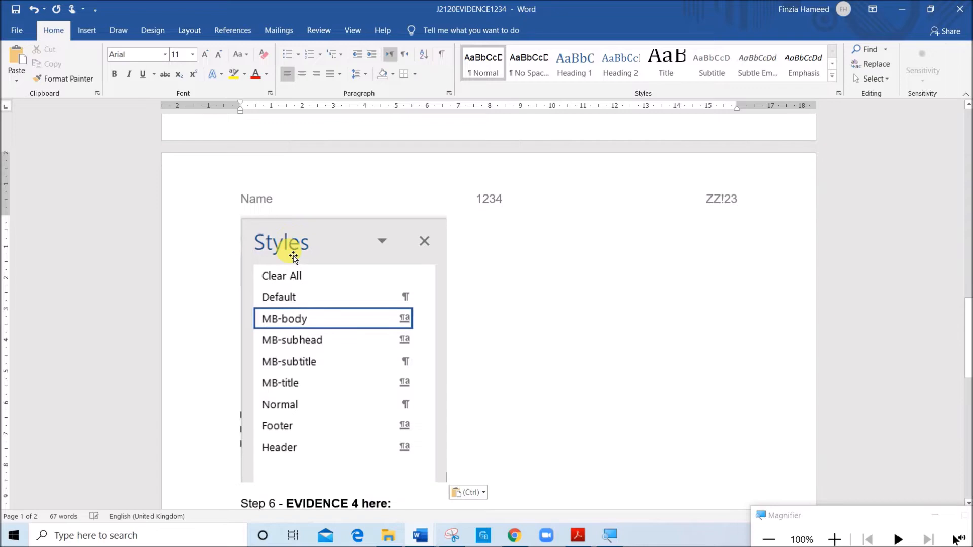
# Insert blank lines before the Step 4 - EVIDENCE 3 heading to move it onto the same page as its screenshot
pyautogui.scroll(8, 289, 257)
pyautogui.scroll(1, 261, 273)
pyautogui.click(241, 405)
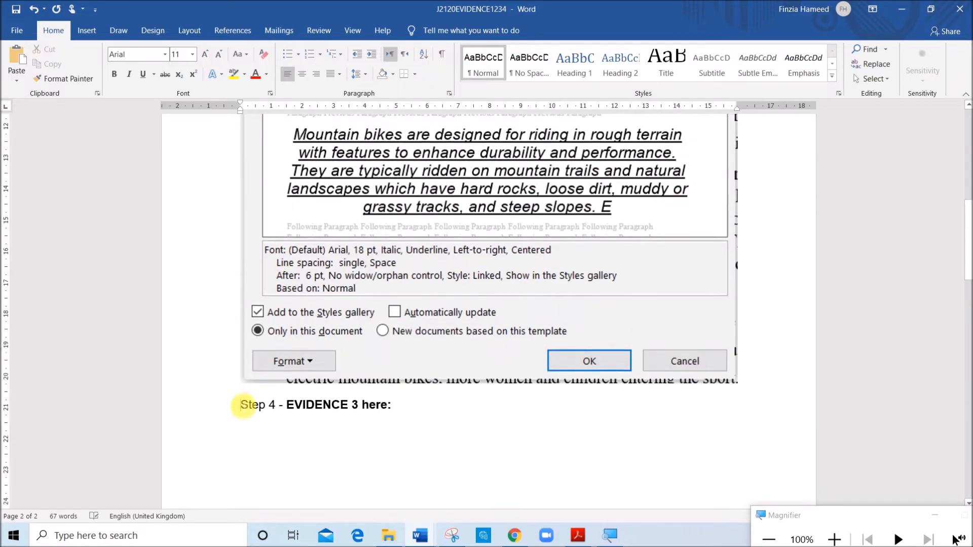
pyautogui.press('Return')
pyautogui.press('Return')
pyautogui.press('Return')
pyautogui.press('Return')
pyautogui.press('Return')
pyautogui.press('Return')
pyautogui.press('Return')
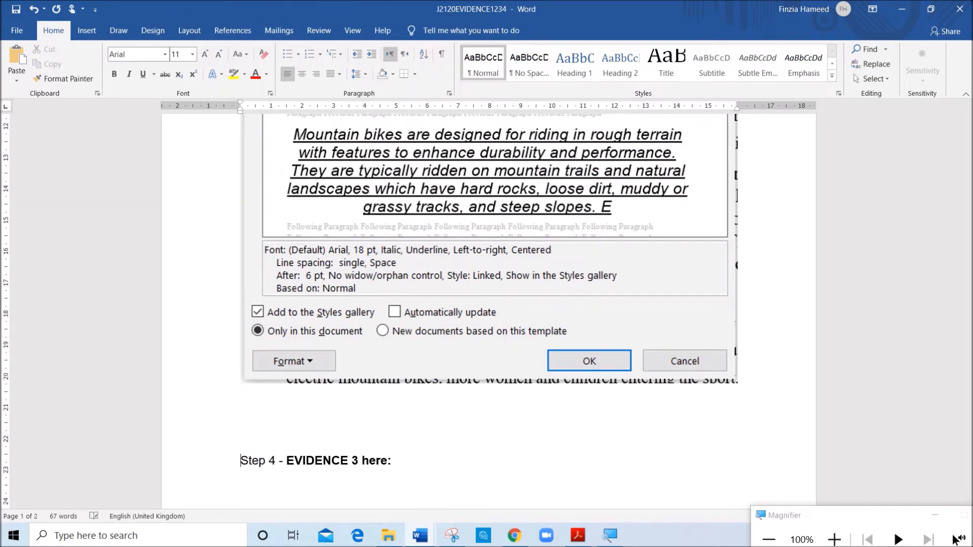
pyautogui.press('Return')
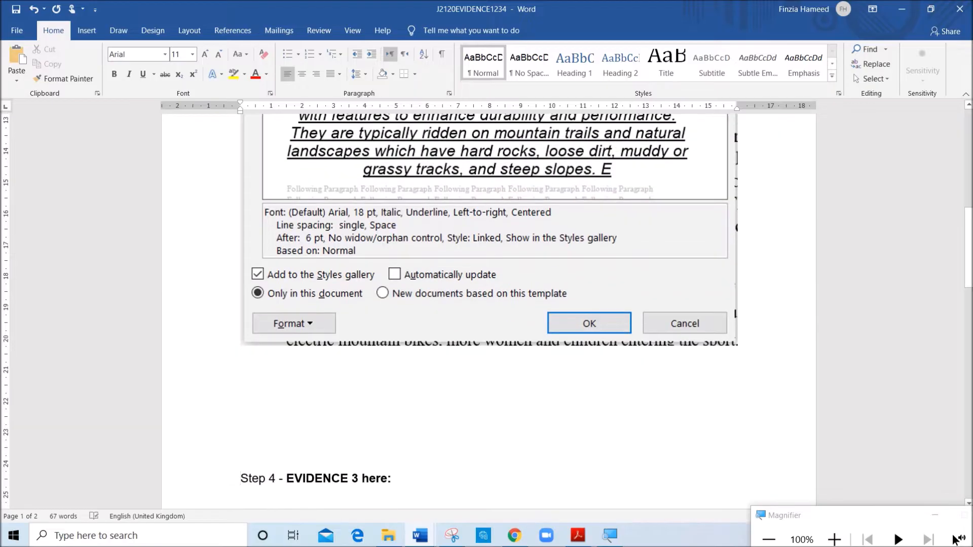
pyautogui.scroll(-5, 244, 404)
pyautogui.press('Return')
pyautogui.press('Return')
pyautogui.press('Return')
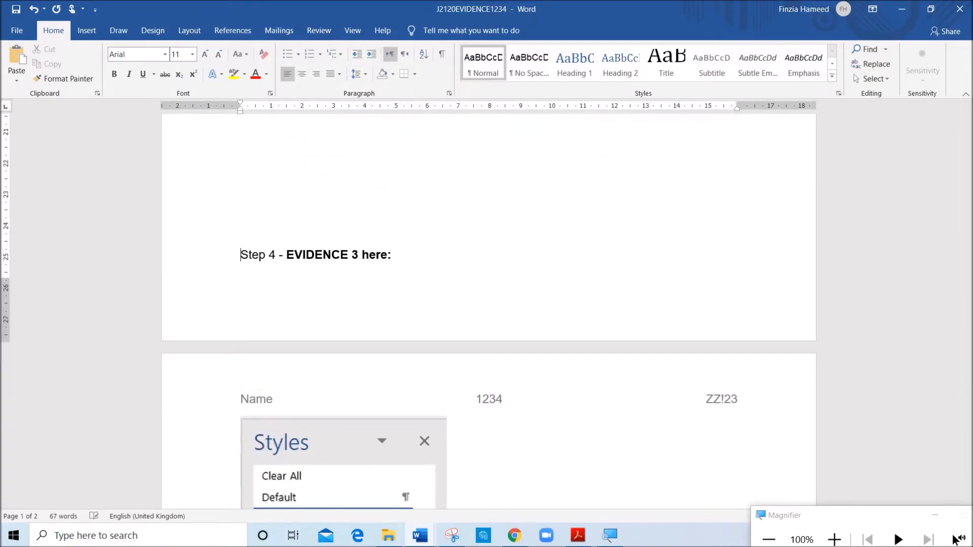
pyautogui.scroll(-10, 278, 380)
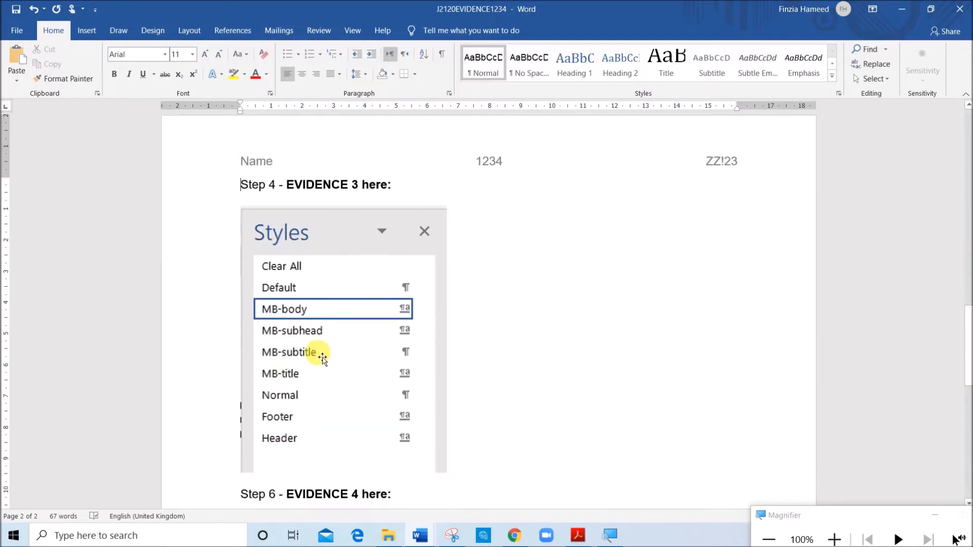
# Read question 5 in the exam paper in Acrobat Reader and copy the title text "Mountain Bike Study"
pyautogui.click(578, 535)
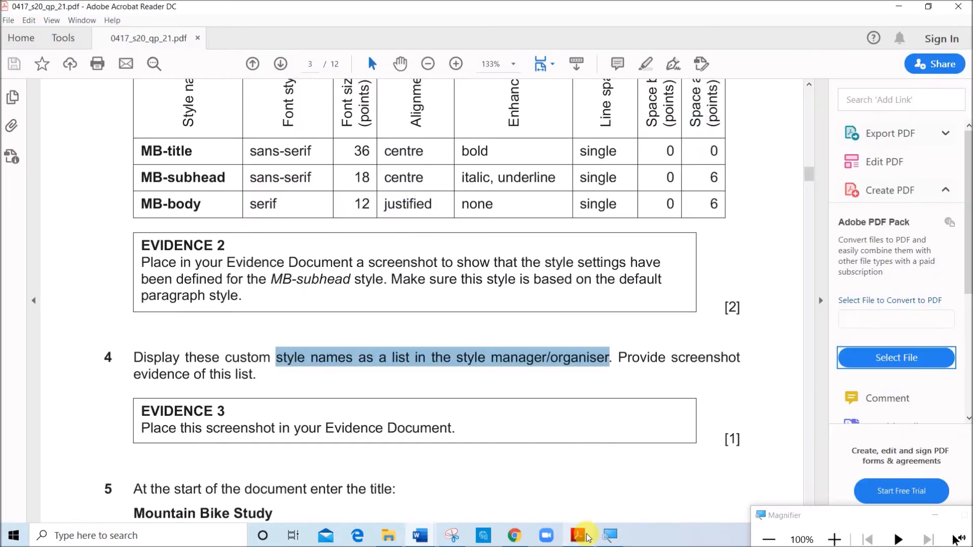
pyautogui.scroll(-3, 437, 459)
pyautogui.click(312, 344)
pyautogui.moveTo(134, 369); pyautogui.dragTo(263, 370)
pyautogui.rightClick(272, 370)
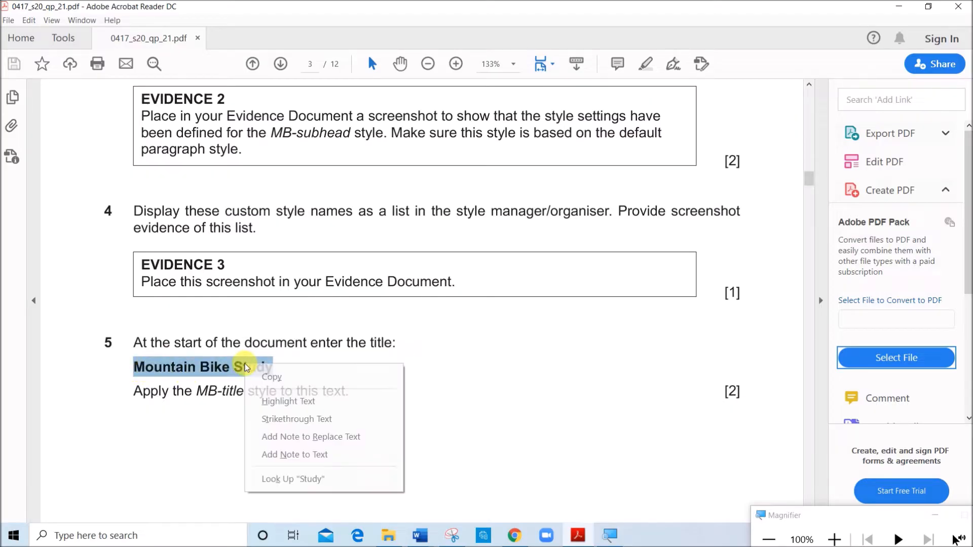
pyautogui.click(272, 378)
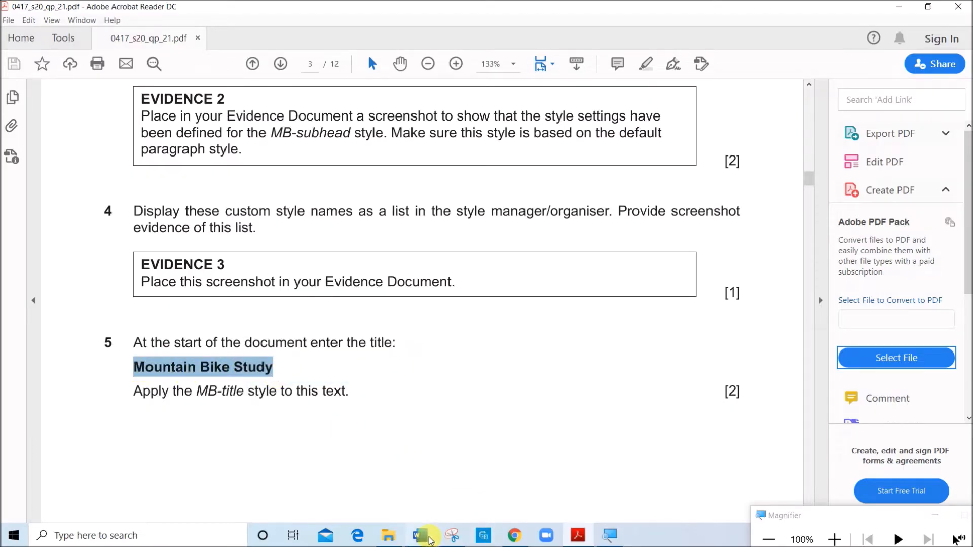
# Add a new line above "Revised by:" at the start of the MTBSTUDY report and paste the title "Mountain Bike Study" there
pyautogui.moveTo(423, 532)
pyautogui.click(474, 485)
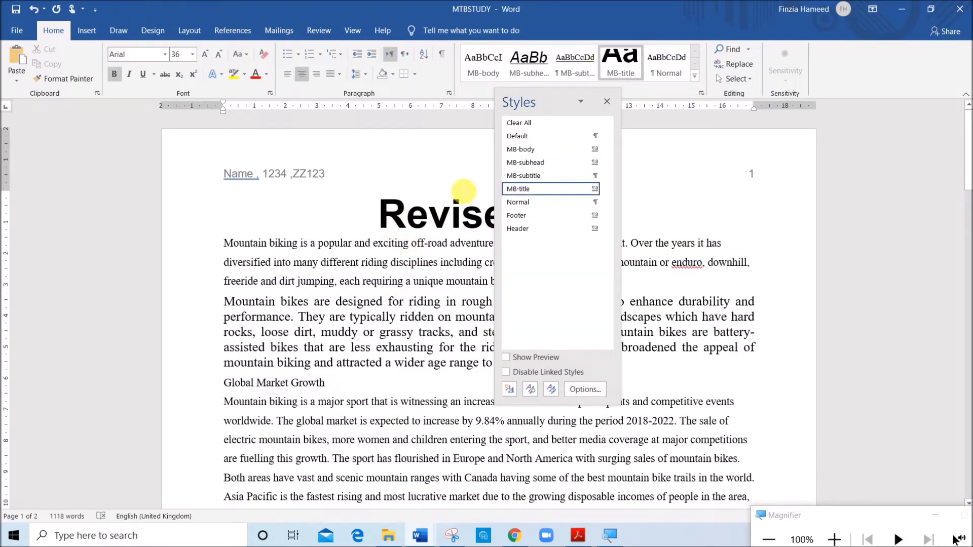
pyautogui.press('Return')
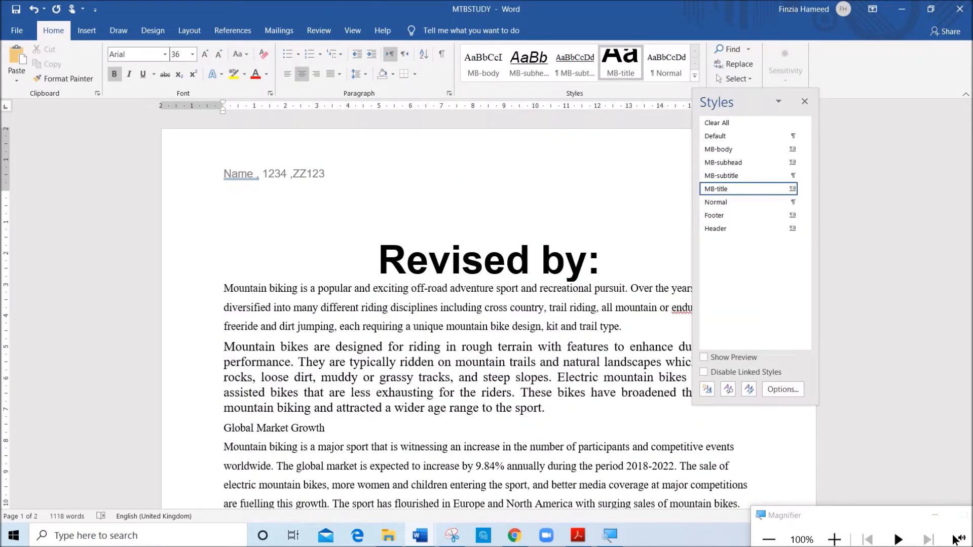
pyautogui.hotkey('ctrl', 'v')
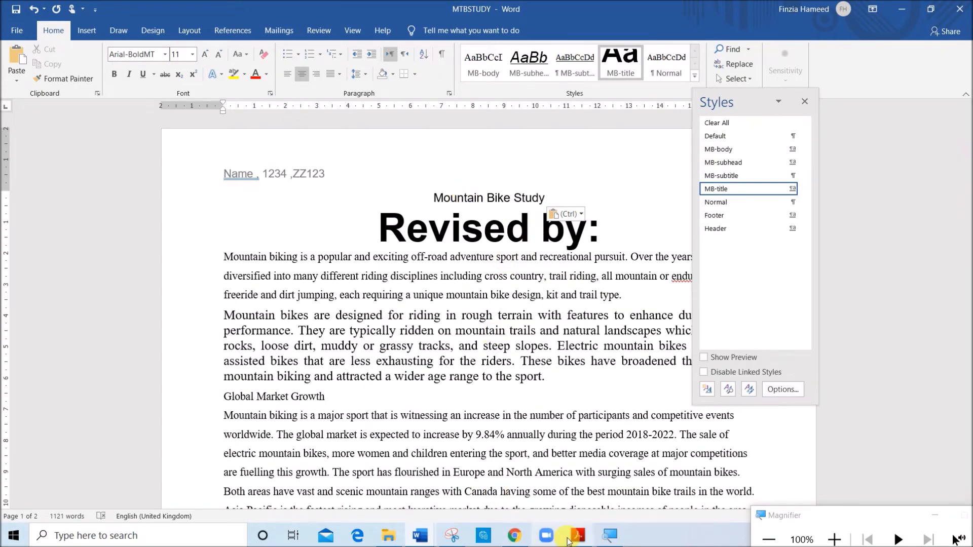
# Check the question 5 instruction in Acrobat Reader and apply the MB-title style to the "Mountain Bike Study" title in MTBSTUDY
pyautogui.click(569, 540)
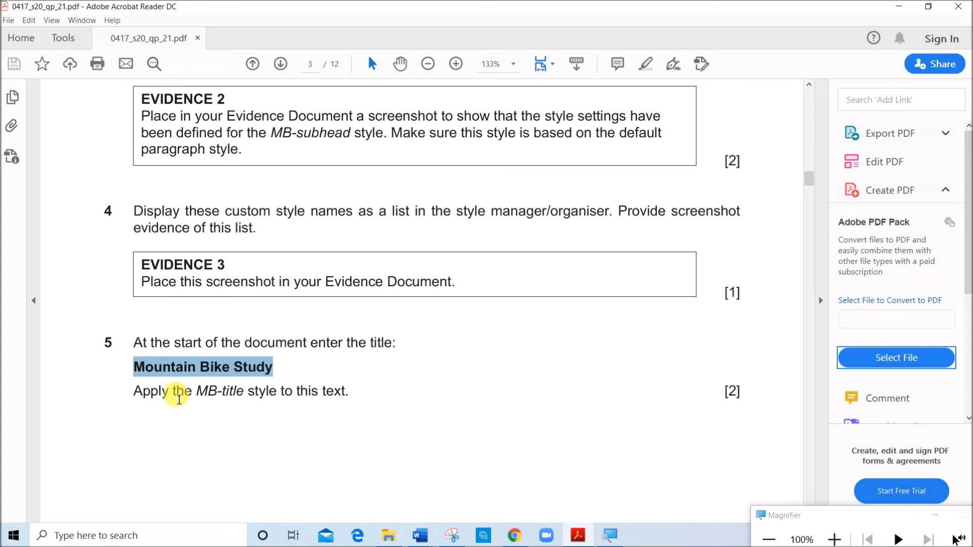
pyautogui.moveTo(426, 530)
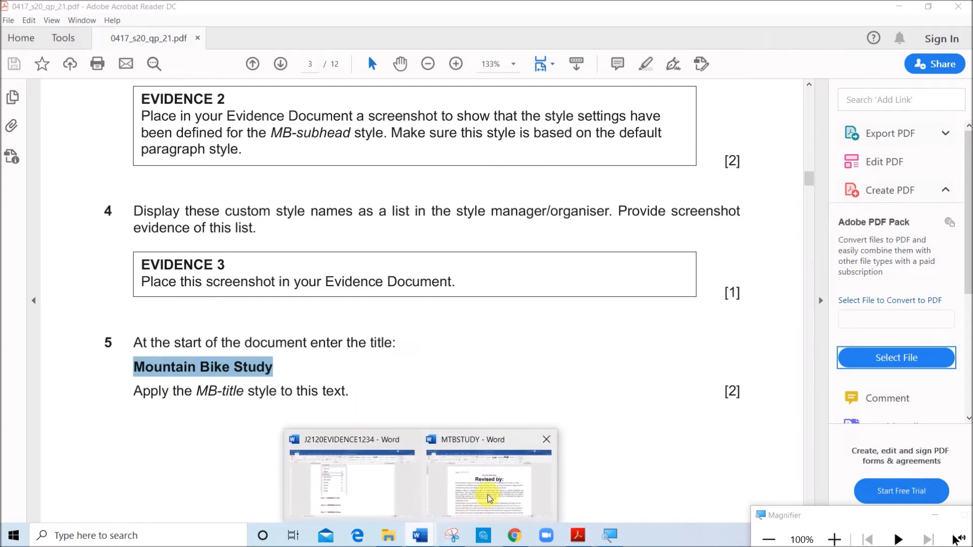
pyautogui.click(489, 499)
pyautogui.moveTo(436, 197)
pyautogui.mouseDown()
pyautogui.moveTo(528, 212)
pyautogui.moveTo(555, 197)
pyautogui.moveTo(435, 198)
pyautogui.mouseUp()
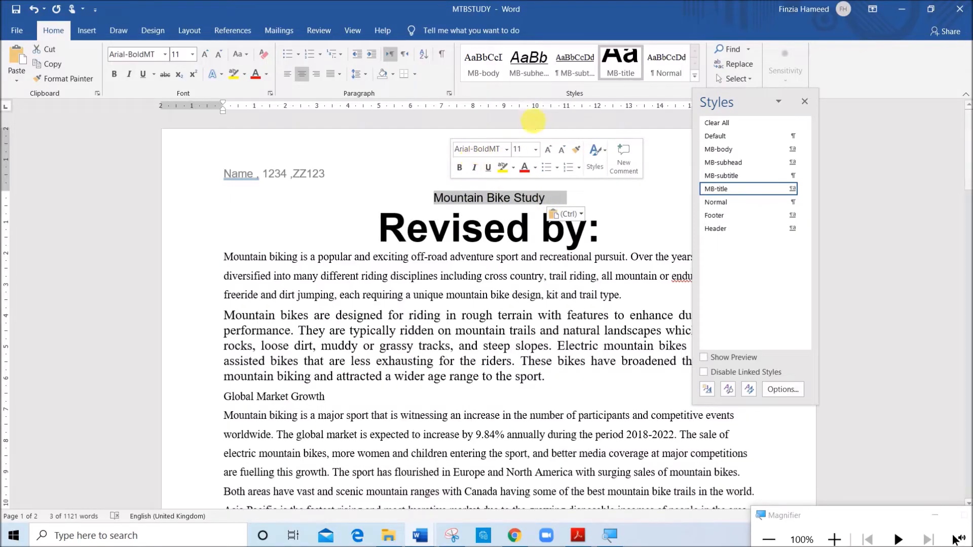
pyautogui.click(627, 57)
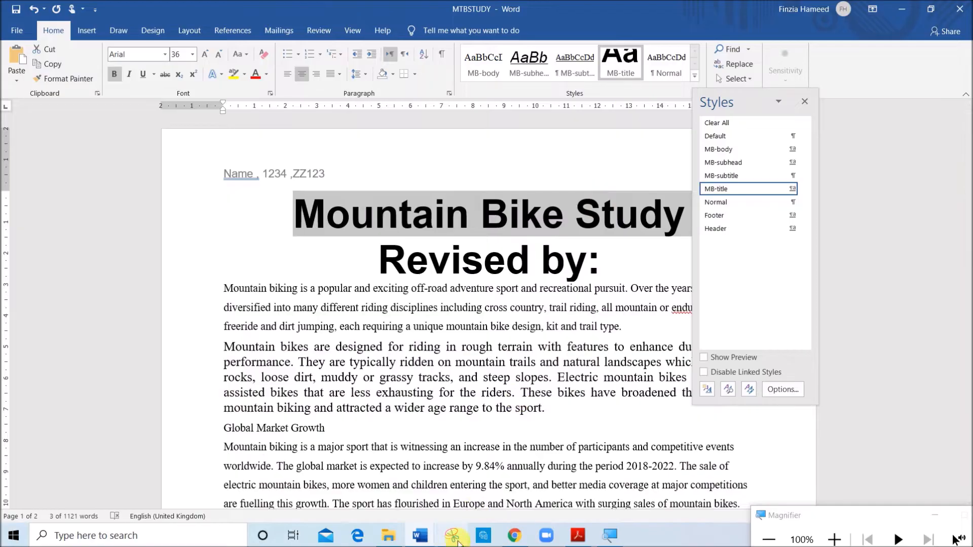
# Read question 6 in the exam paper, enter "Name" immediately after "Revised by:" in MTBSTUDY, and close the Styles pane
pyautogui.click(578, 536)
pyautogui.scroll(-12, 315, 431)
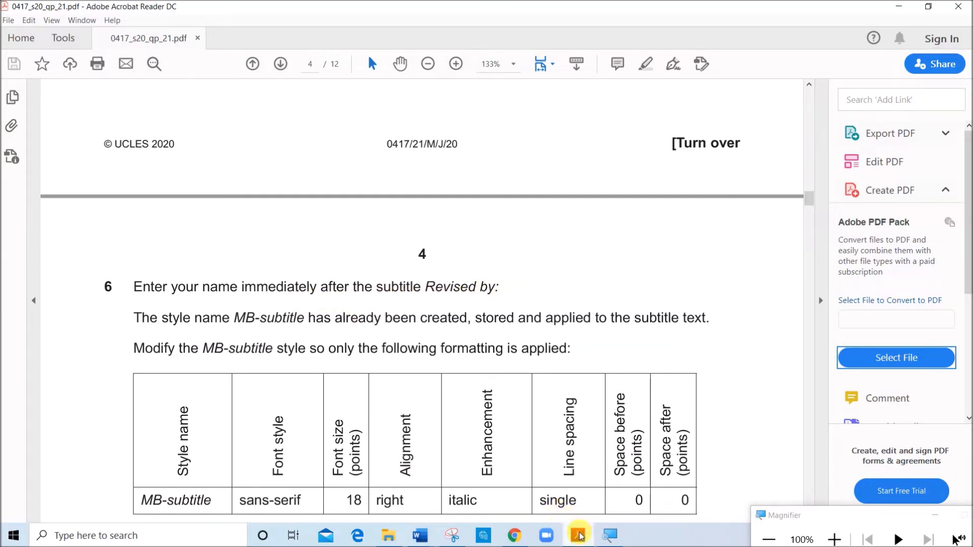
pyautogui.moveTo(421, 536)
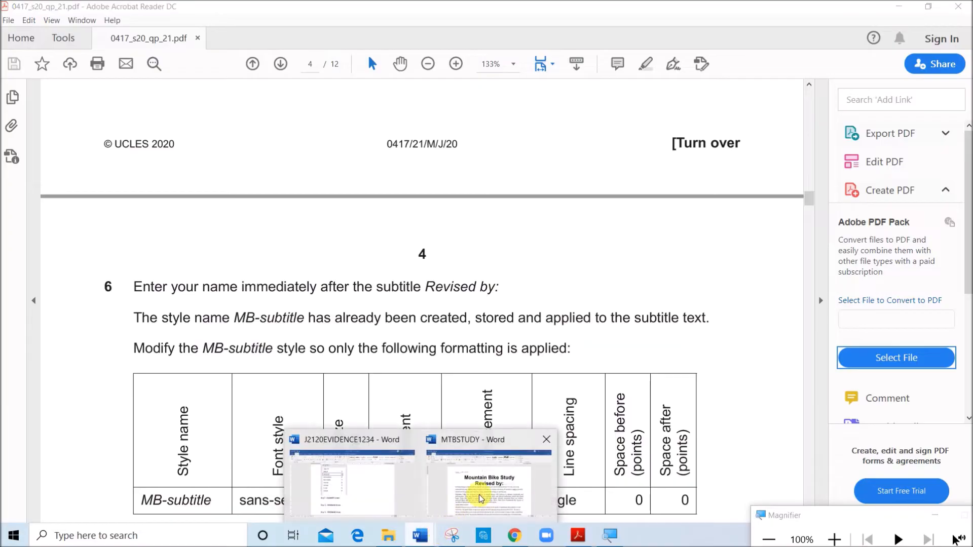
pyautogui.click(479, 501)
pyautogui.click(625, 276)
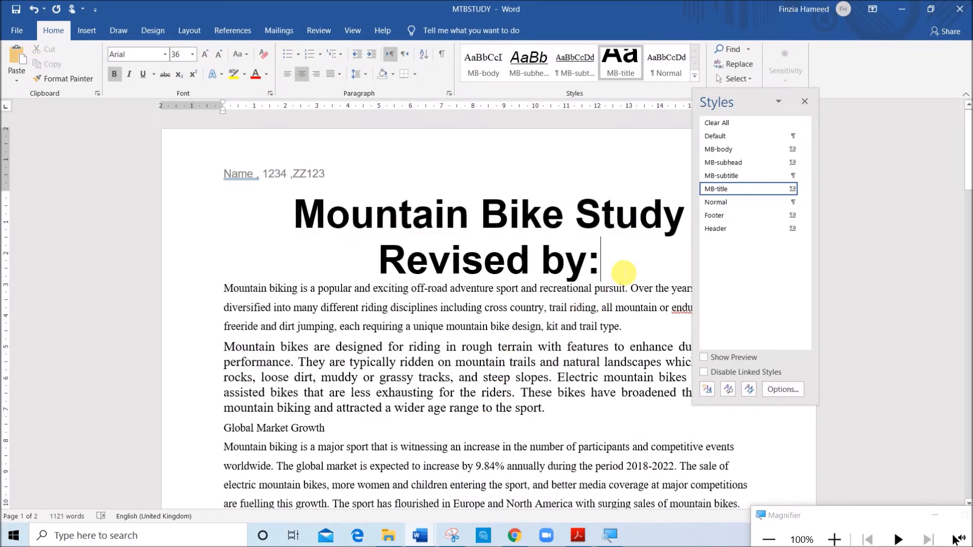
pyautogui.write('Name')
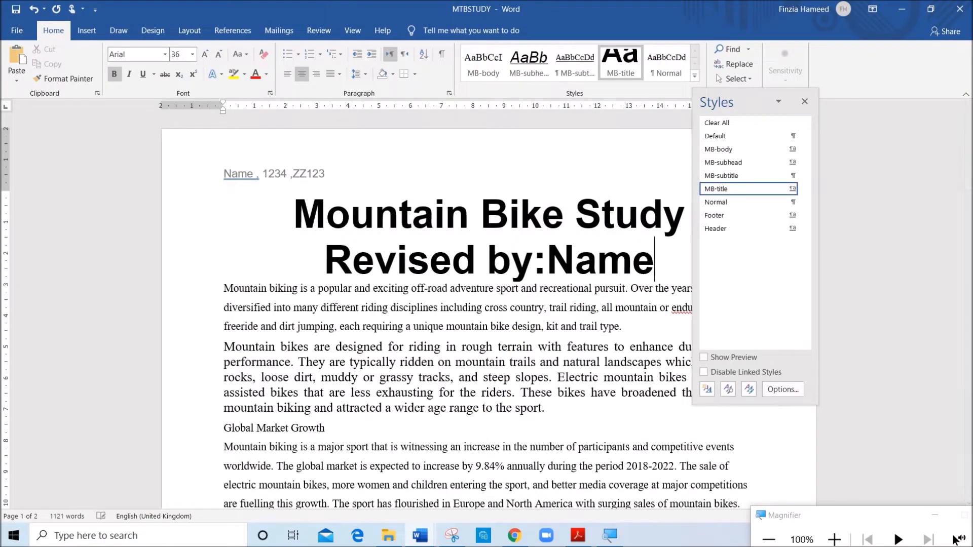
pyautogui.click(805, 103)
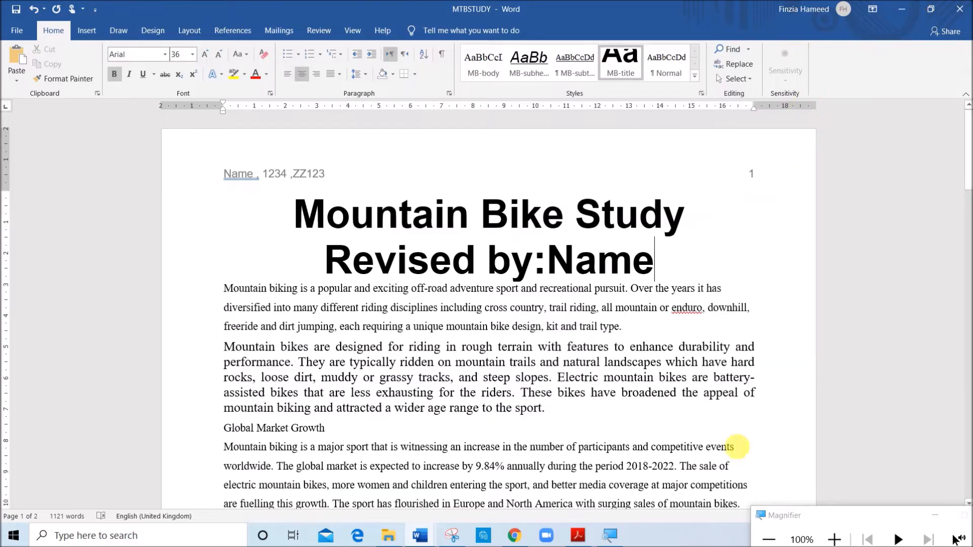
# Examine the MB-subtitle formatting requirements and the EVIDENCE 4 instruction under question 6 of the exam paper in Acrobat Reader
pyautogui.click(578, 536)
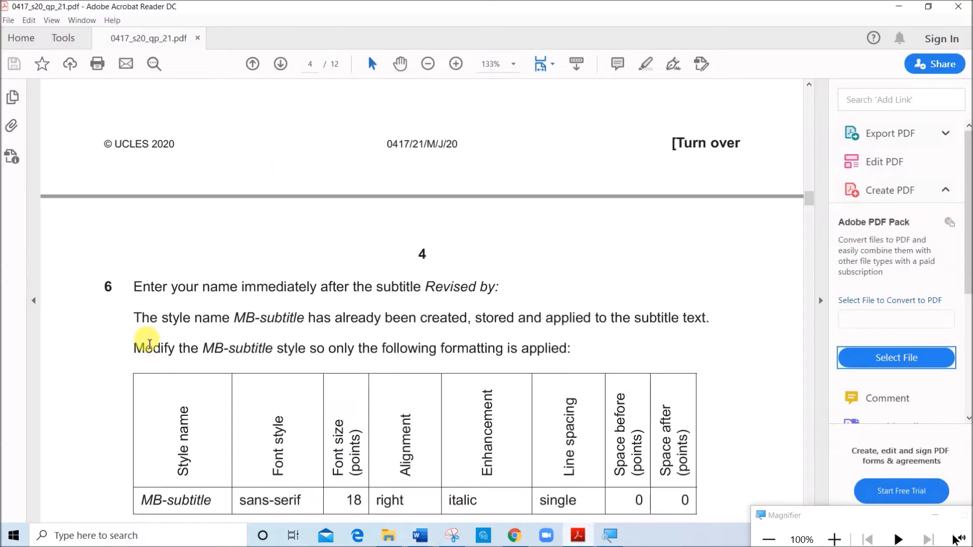
pyautogui.moveTo(161, 319); pyautogui.dragTo(723, 329)
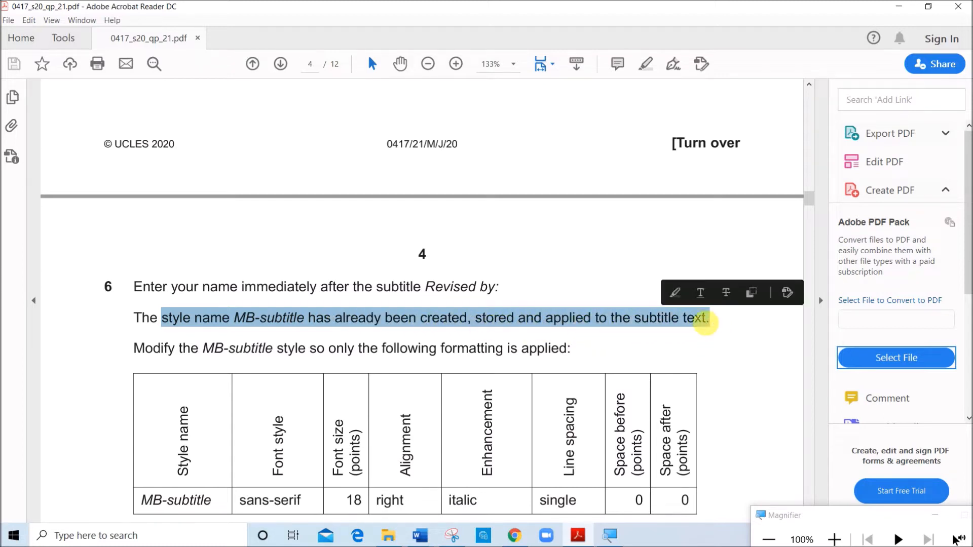
pyautogui.scroll(-3, 398, 348)
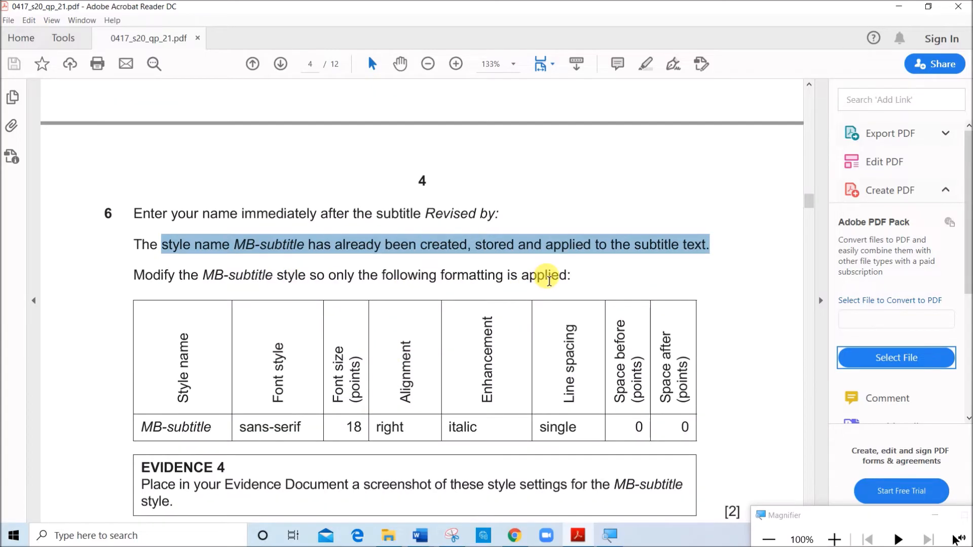
pyautogui.scroll(-1, 233, 421)
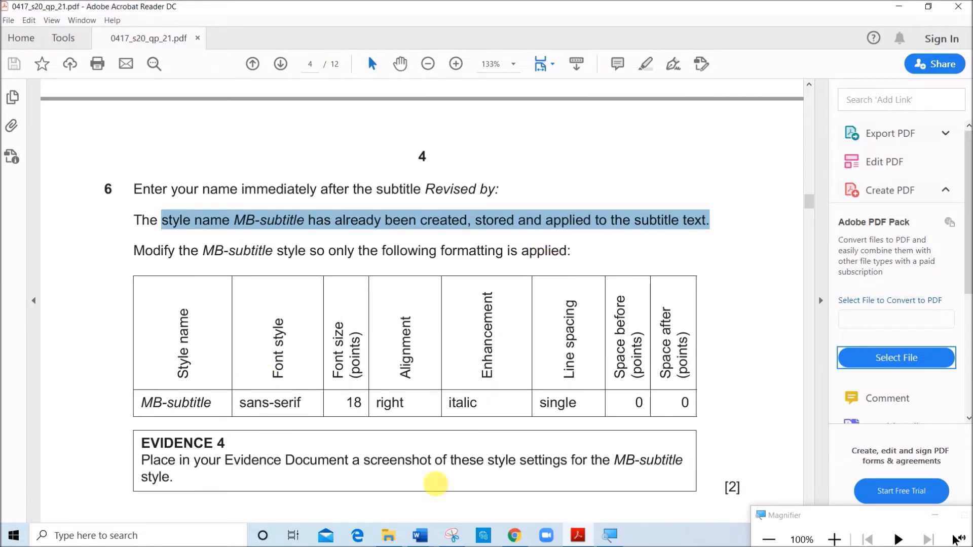
# Modify the MB-subtitle style in MTBSTUDY to use Arial, 18 pt, with right alignment, checking the values against question 6
pyautogui.click(421, 535)
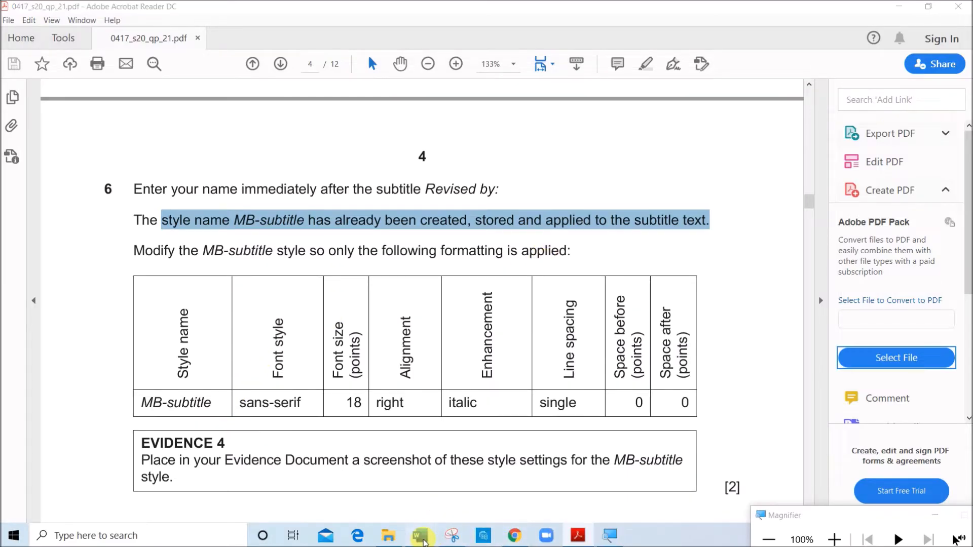
pyautogui.click(491, 497)
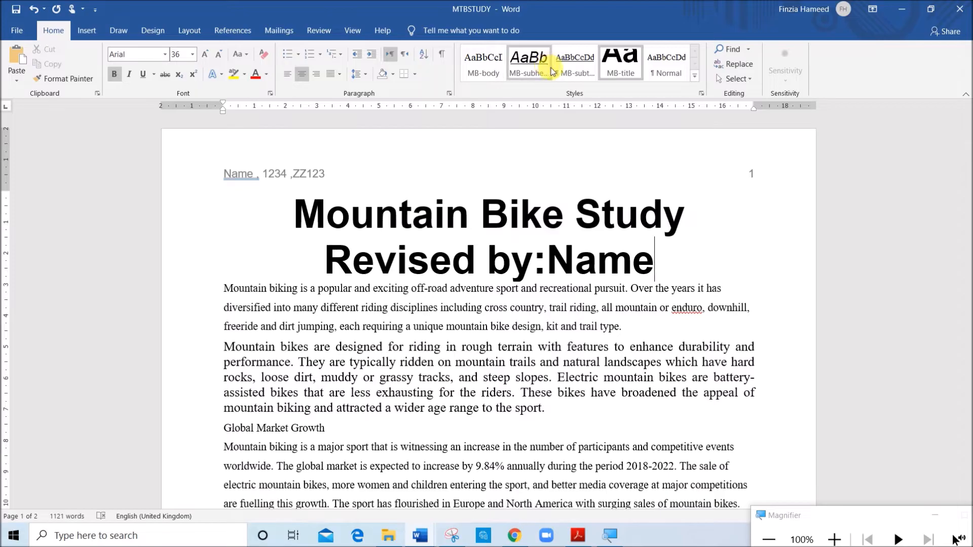
pyautogui.rightClick(570, 70)
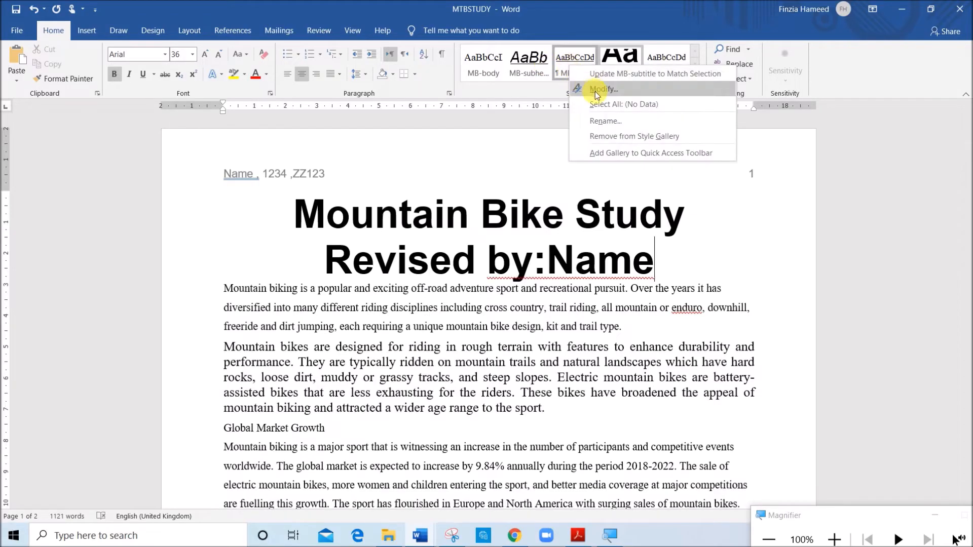
pyautogui.click(592, 87)
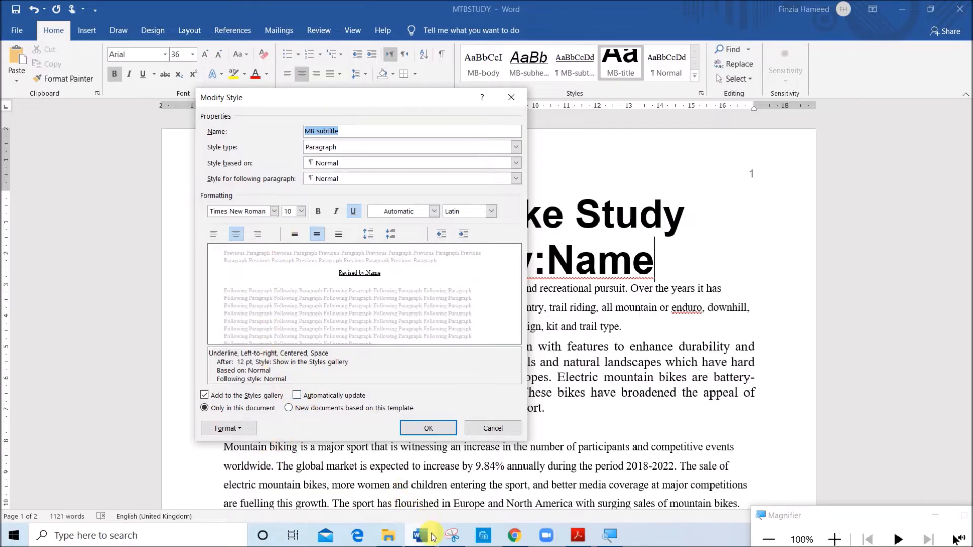
pyautogui.click(578, 536)
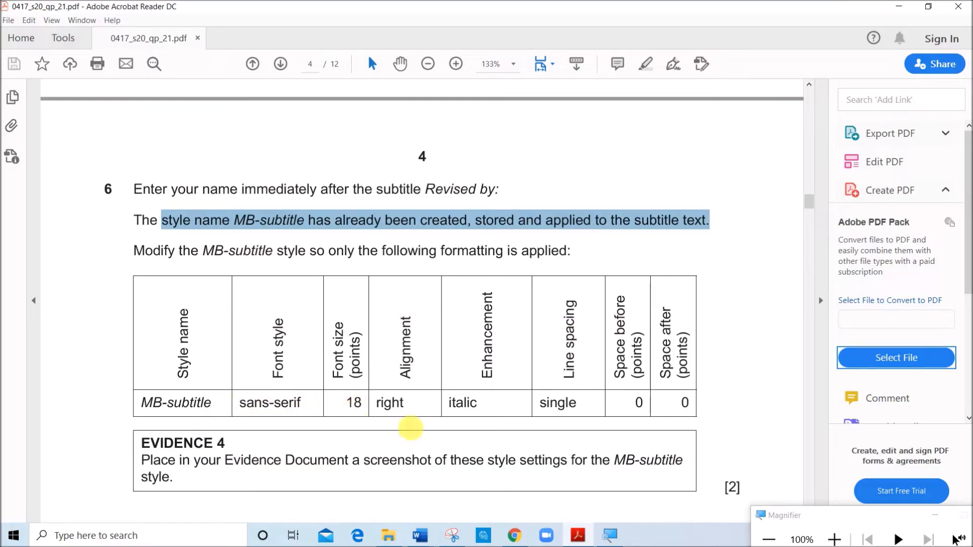
pyautogui.click(420, 536)
pyautogui.click(502, 489)
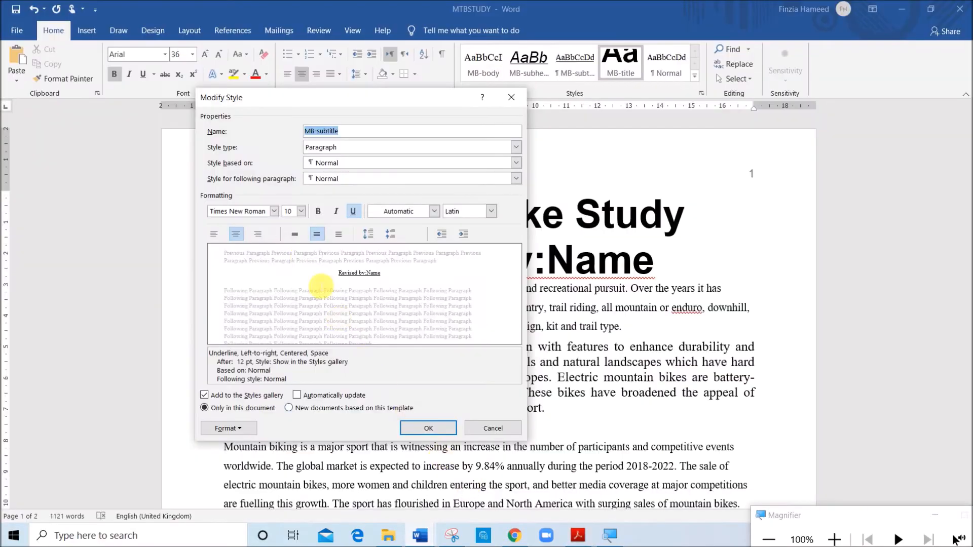
pyautogui.click(257, 210)
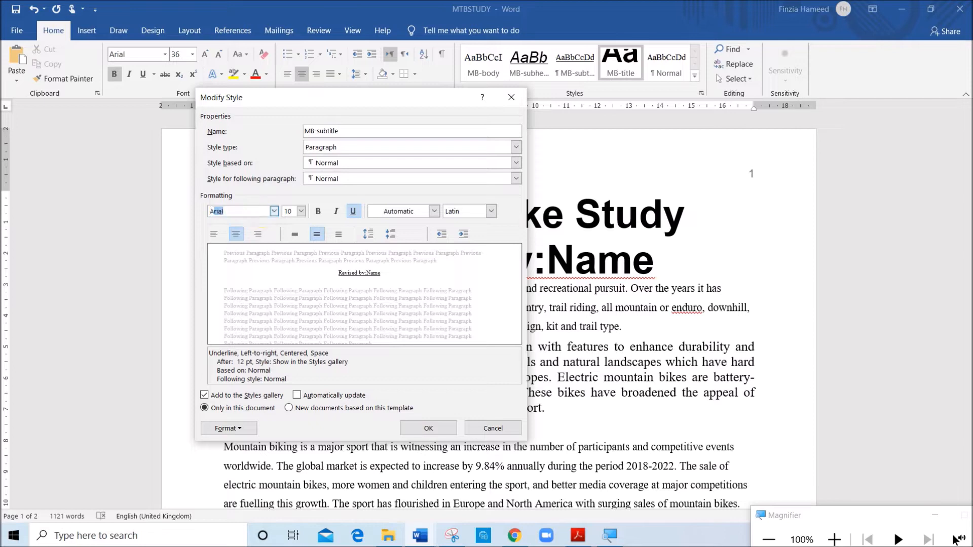
pyautogui.press('Return')
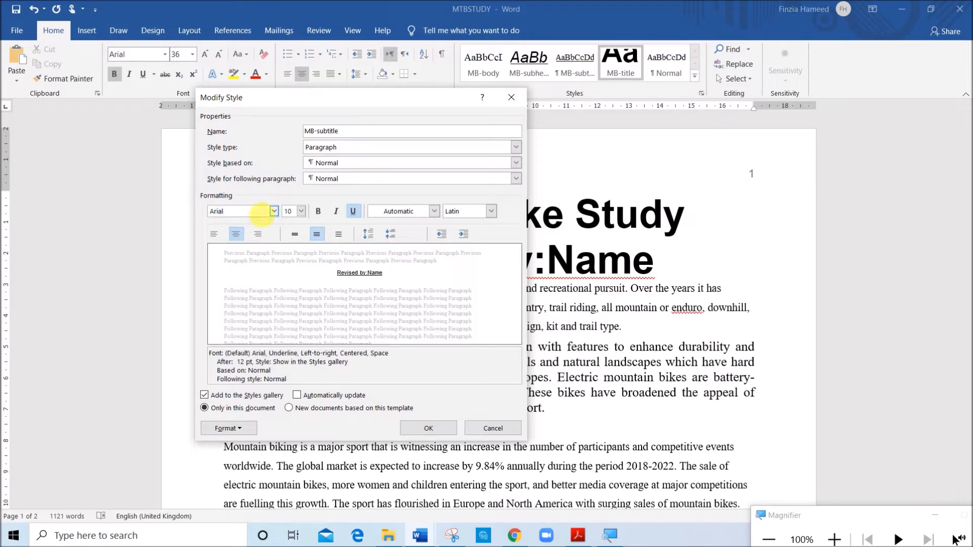
pyautogui.click(301, 212)
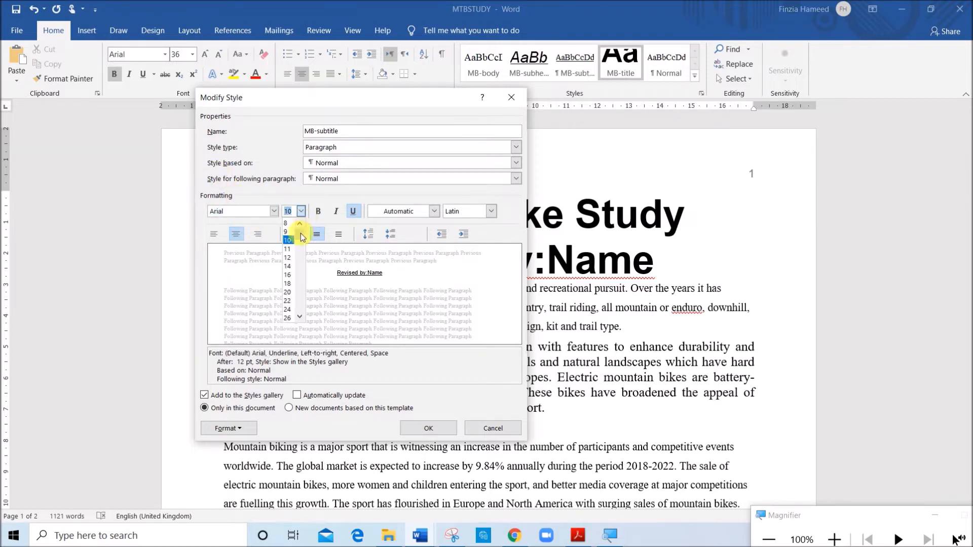
pyautogui.click(288, 284)
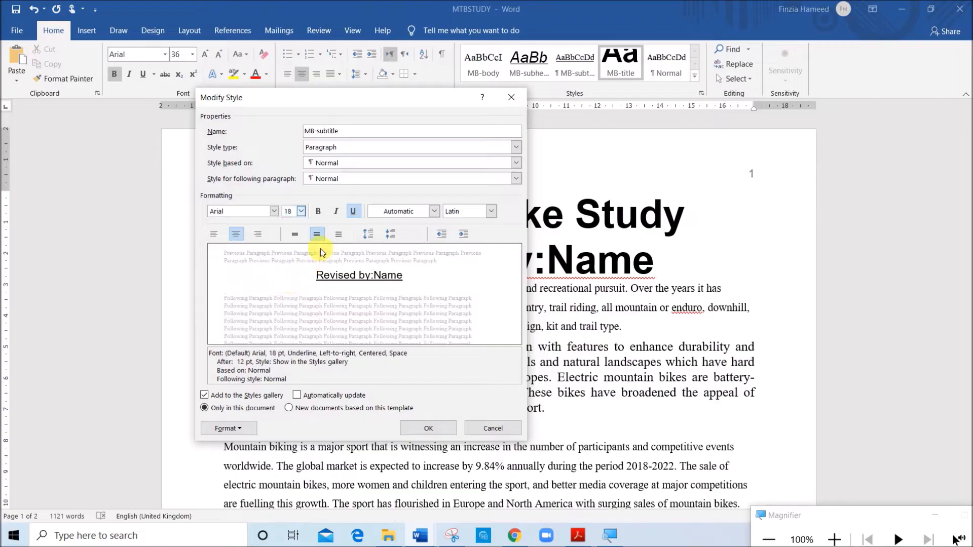
pyautogui.click(260, 235)
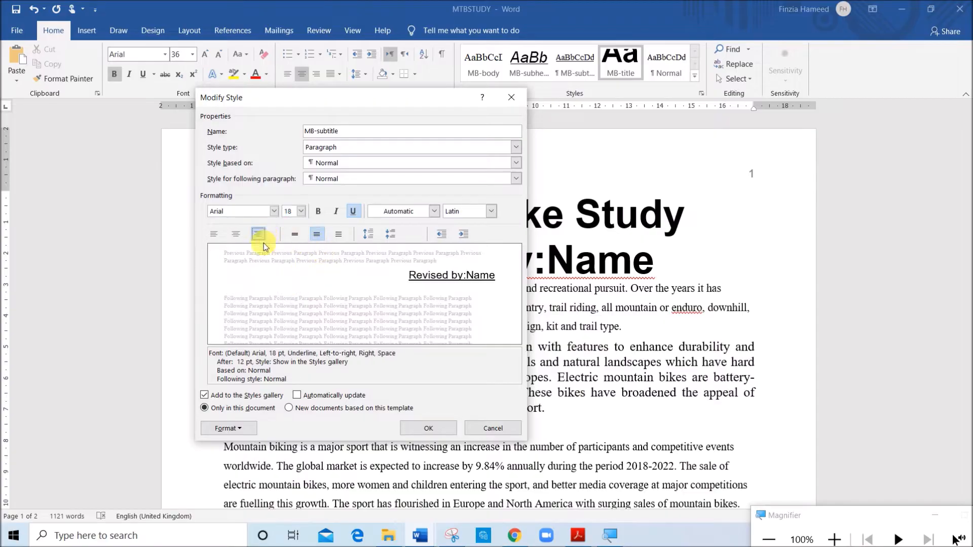
# Check the required enhancement in the exam paper and make the MB-subtitle style italic
pyautogui.click(566, 533)
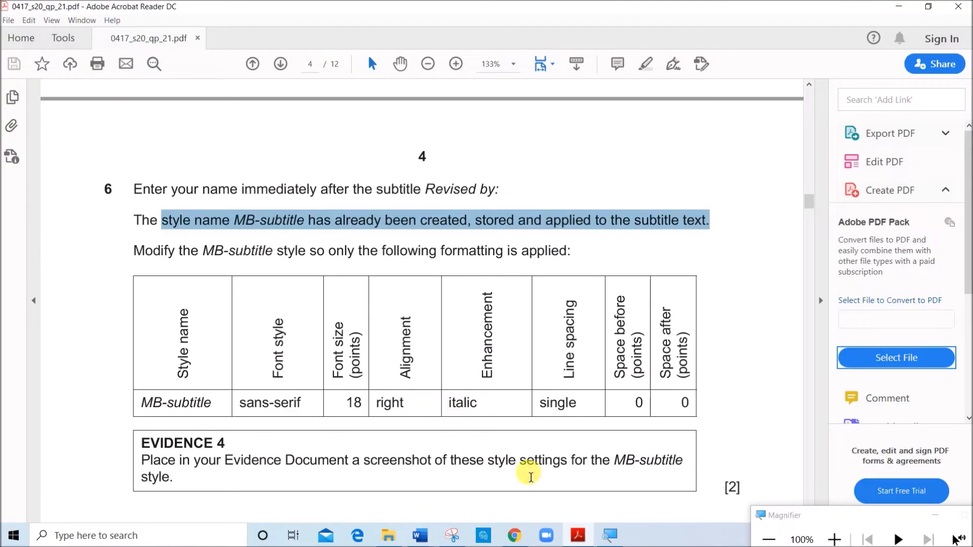
pyautogui.click(420, 534)
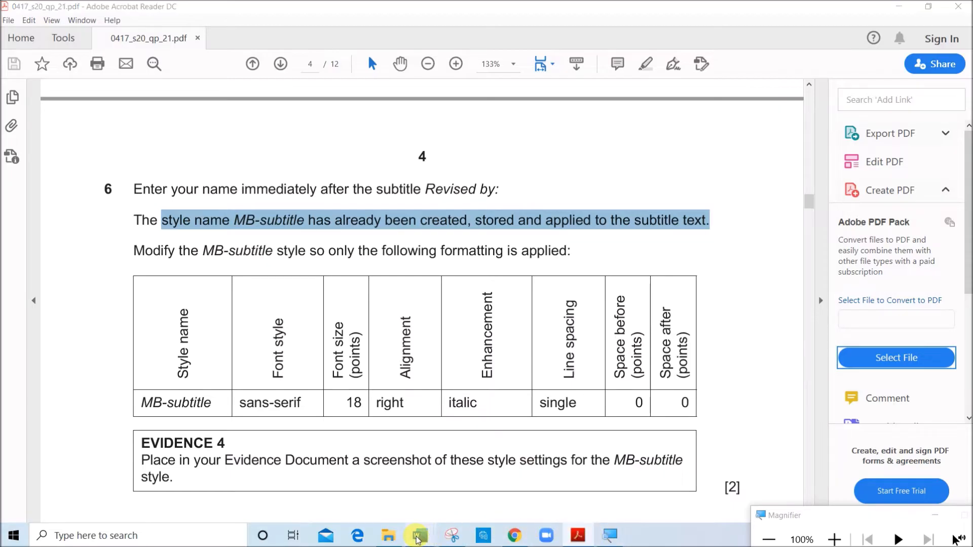
pyautogui.click(362, 490)
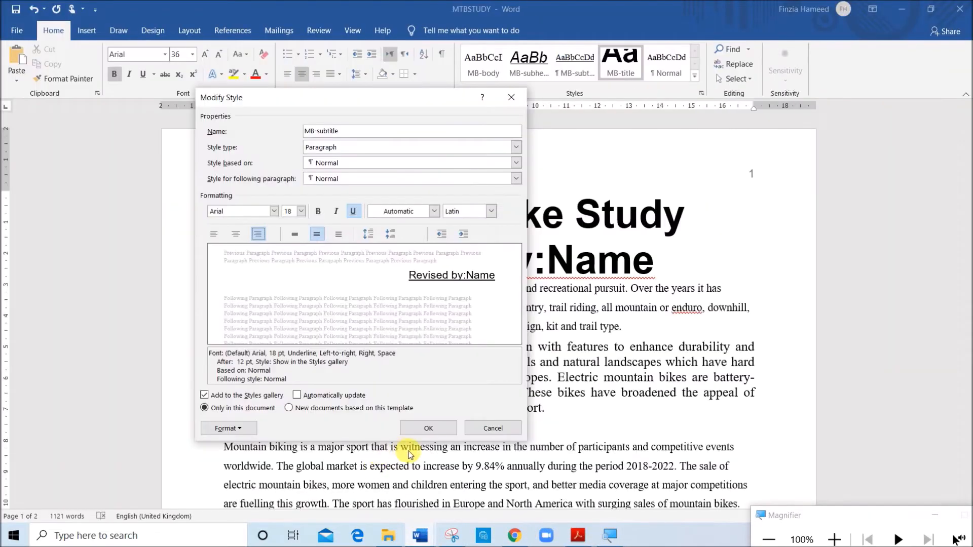
pyautogui.click(337, 213)
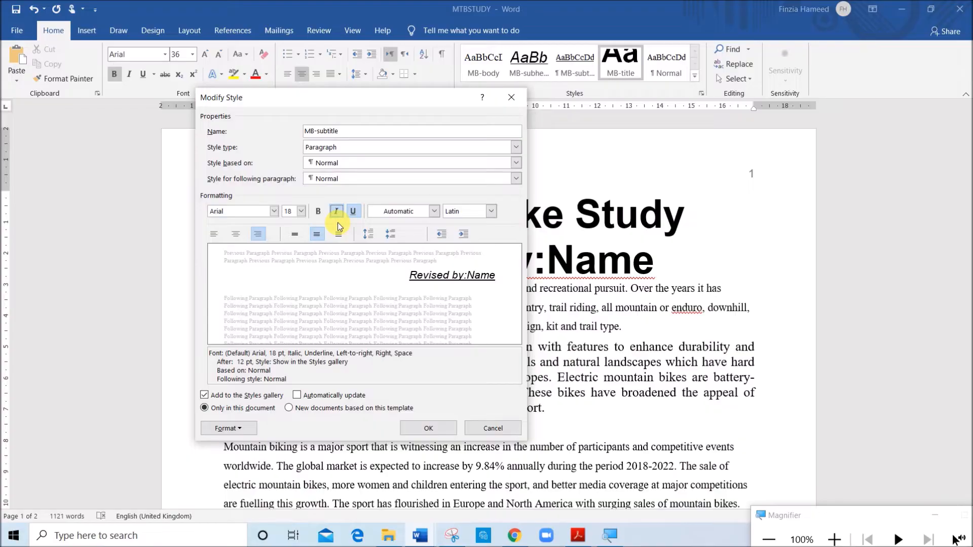
# Give the MB-subtitle style single line spacing and 0 pt space after, and apply it to the "Revised by:Name" line
pyautogui.click(234, 428)
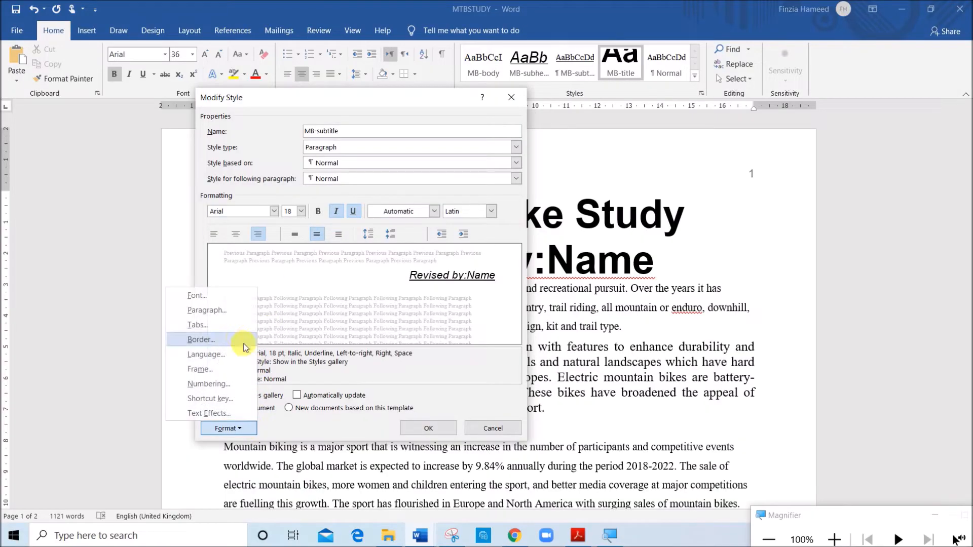
pyautogui.click(234, 312)
pyautogui.click(508, 288)
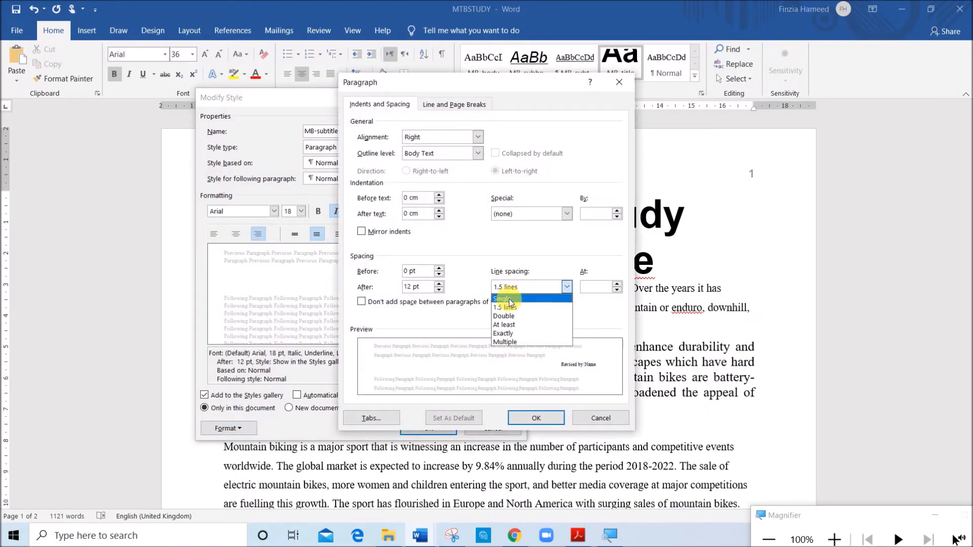
pyautogui.click(511, 302)
pyautogui.doubleClick(408, 287)
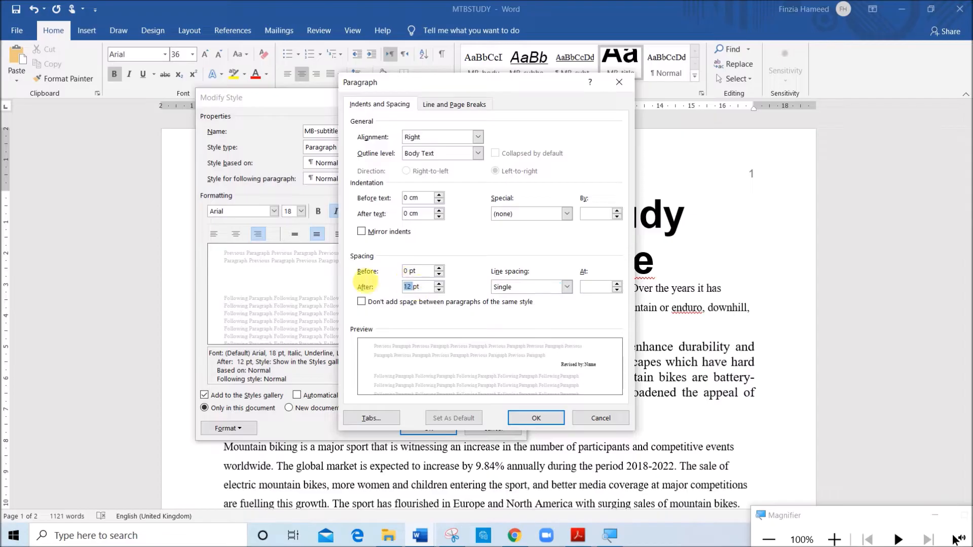
pyautogui.write('0')
pyautogui.click(535, 417)
pyautogui.click(430, 428)
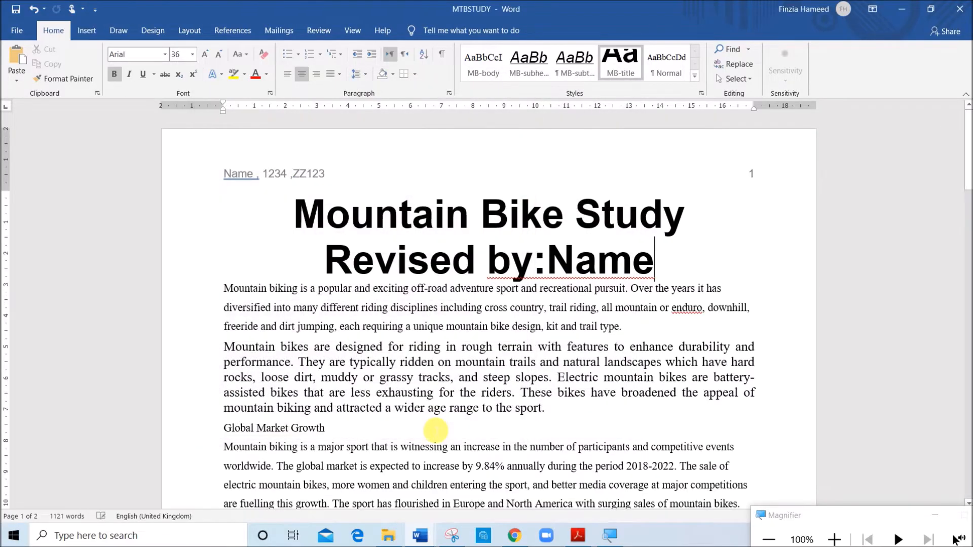
pyautogui.moveTo(337, 262); pyautogui.dragTo(659, 269)
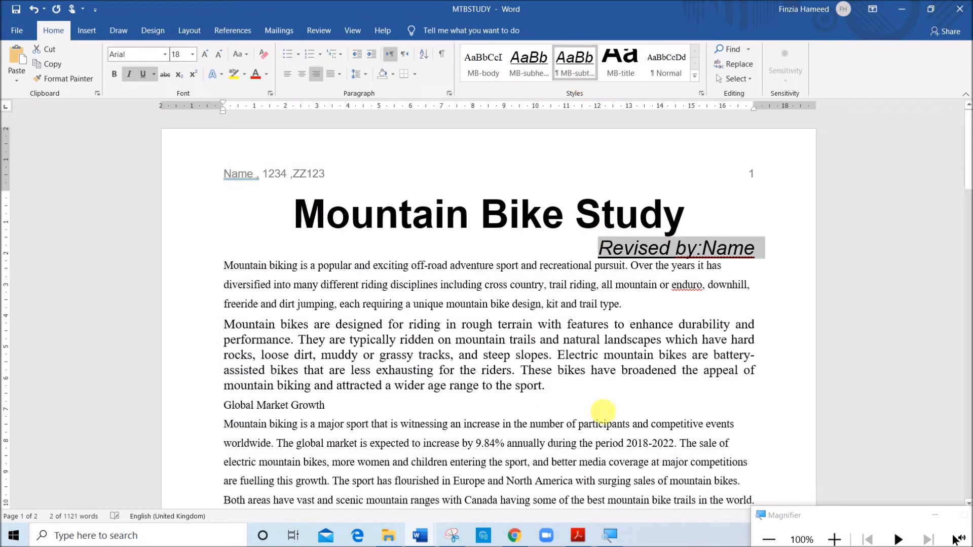
# Check the EVIDENCE 4 instruction and snip the Modify Style dialog showing the MB-subtitle settings with Snipping Tool
pyautogui.click(577, 533)
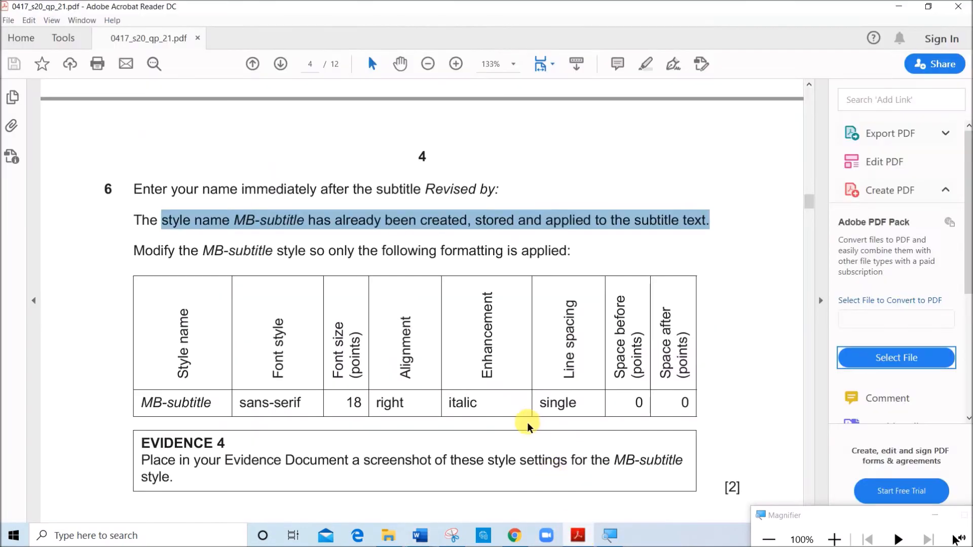
pyautogui.scroll(-3, 528, 425)
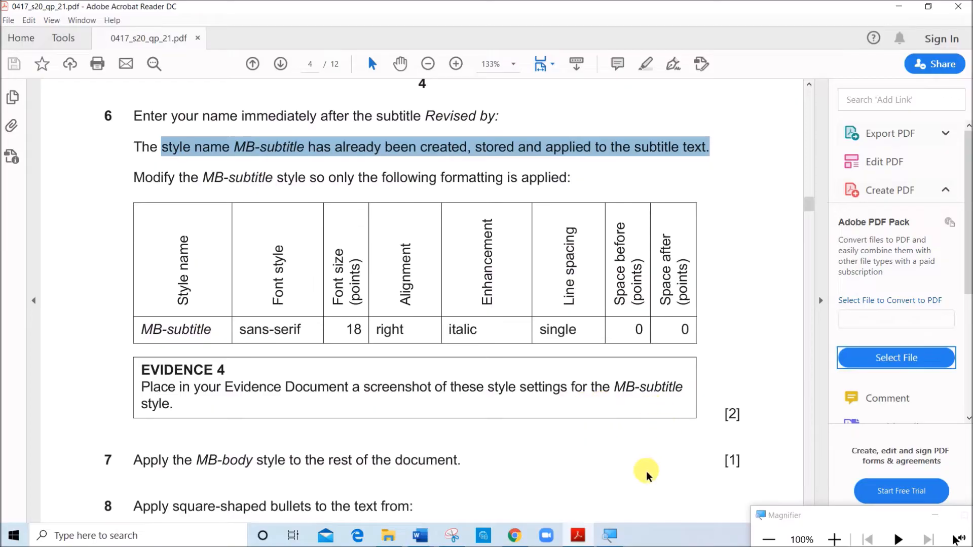
pyautogui.moveTo(420, 534)
pyautogui.click(480, 470)
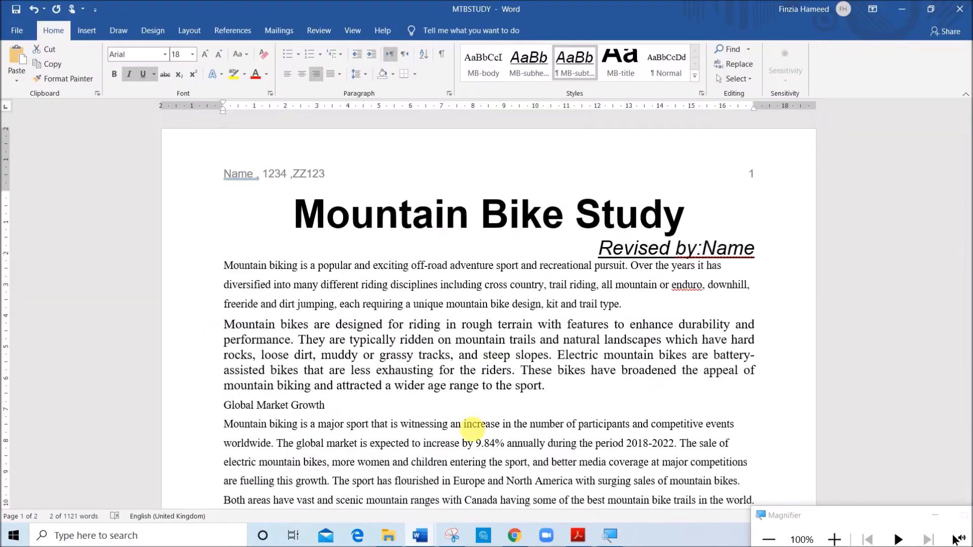
pyautogui.rightClick(568, 73)
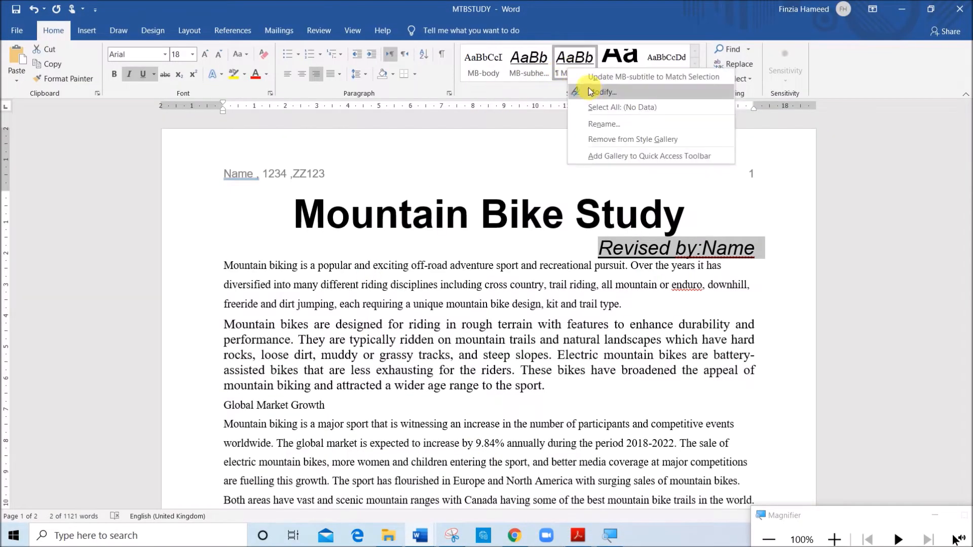
pyautogui.click(595, 93)
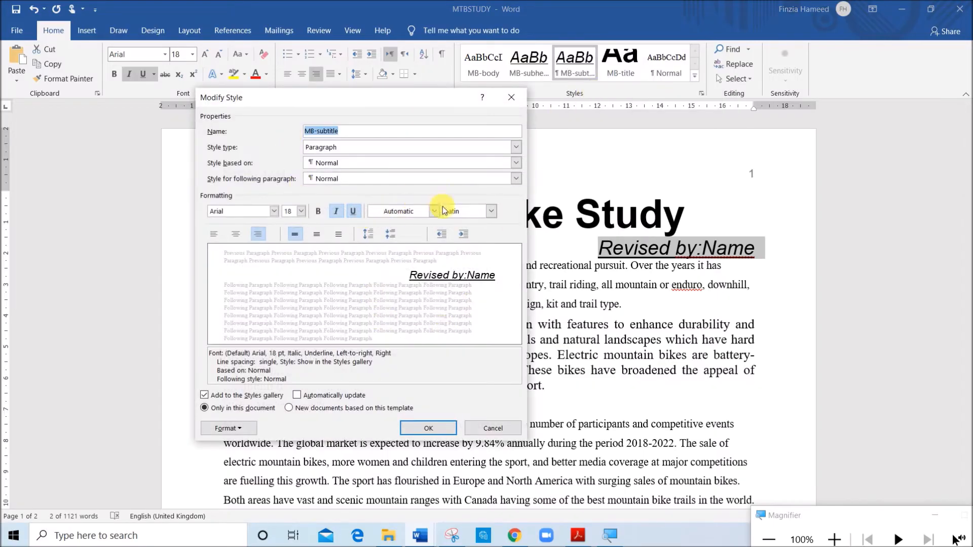
pyautogui.click(451, 534)
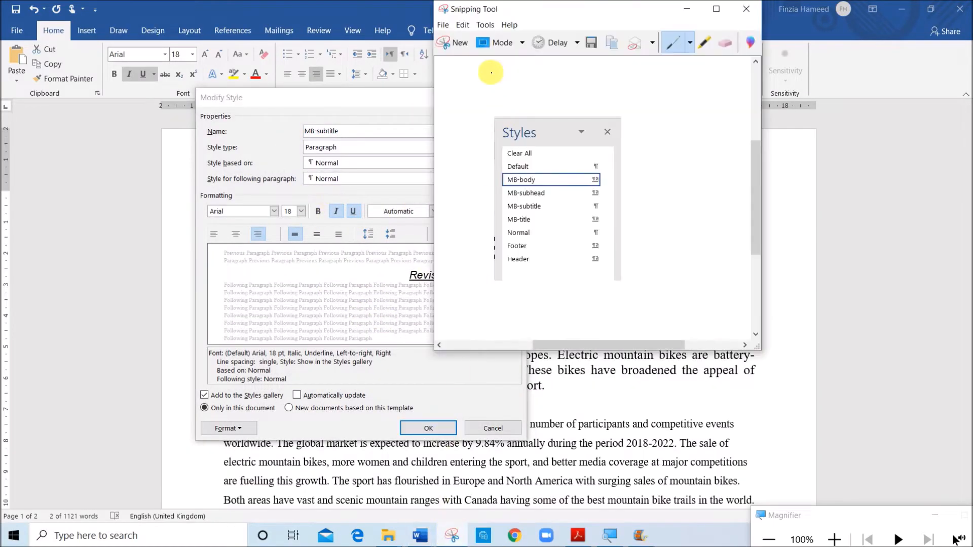
pyautogui.click(456, 43)
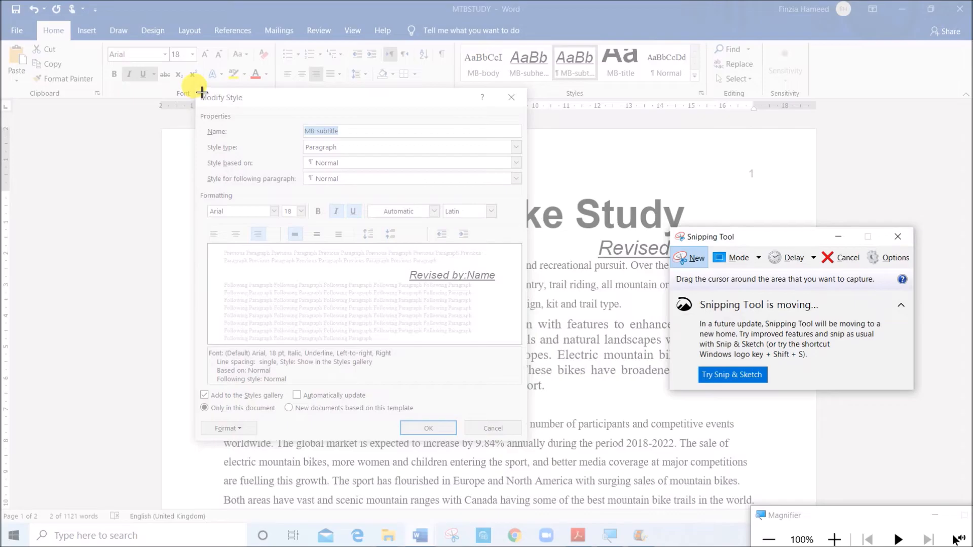
pyautogui.moveTo(195, 87); pyautogui.dragTo(525, 441)
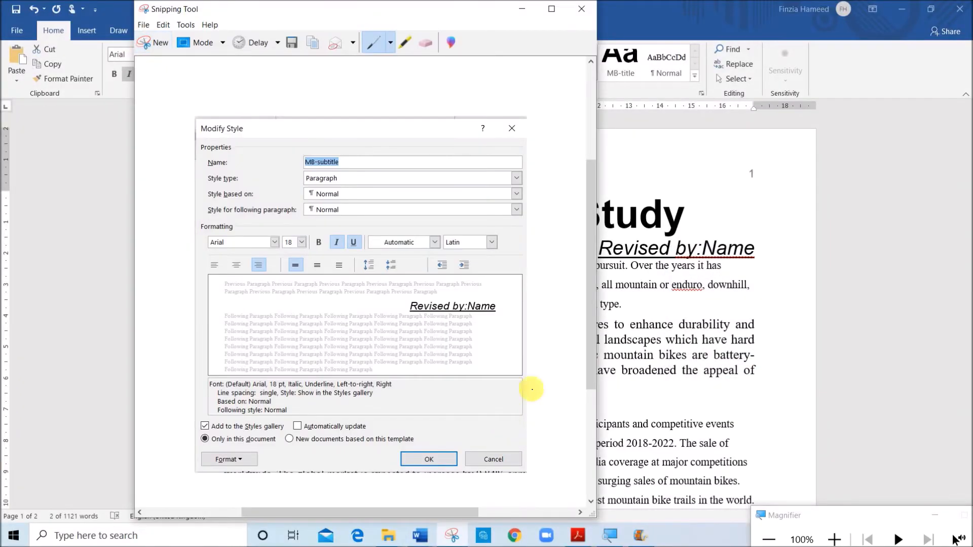
pyautogui.click(729, 196)
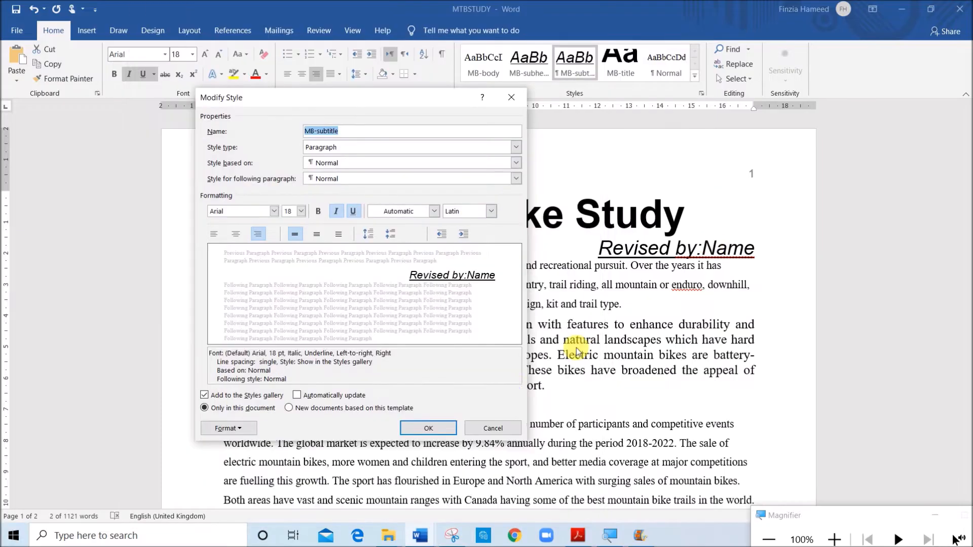
pyautogui.click(429, 460)
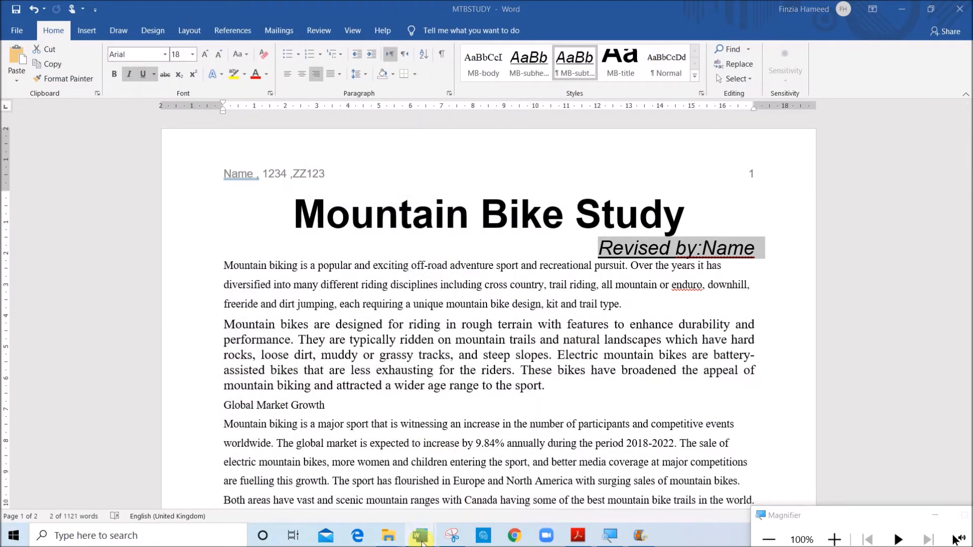
# Switch to J2120EVIDENCE1234 and paste the MB-subtitle style screenshot under the "Step 6 - EVIDENCE 4 here:" heading
pyautogui.moveTo(421, 535)
pyautogui.click(382, 502)
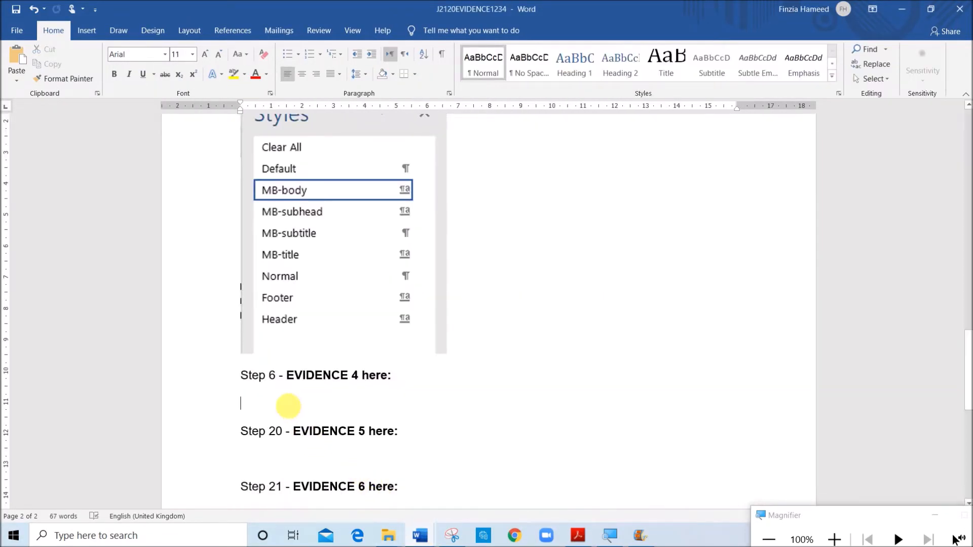
pyautogui.hotkey('ctrl', 'v')
pyautogui.scroll(-1, 310, 384)
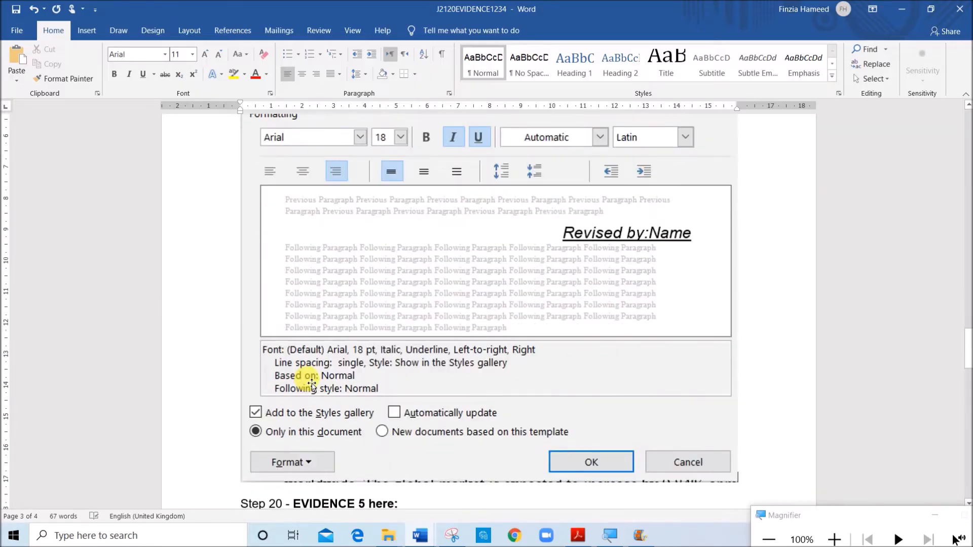
pyautogui.scroll(5, 307, 385)
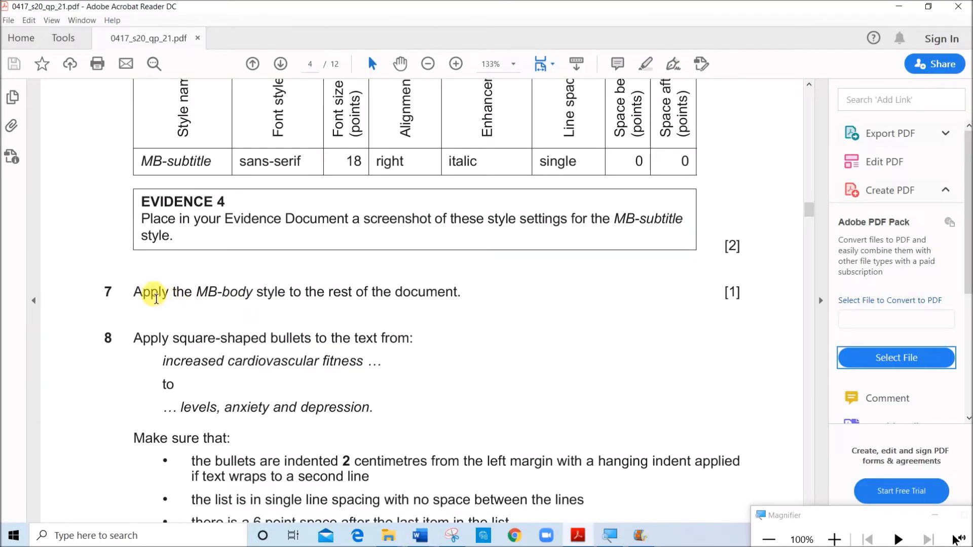
# Read question 7 and apply the MB-body style to all MTBSTUDY text after the subtitle through the end of the document
pyautogui.moveTo(156, 298); pyautogui.dragTo(467, 293)
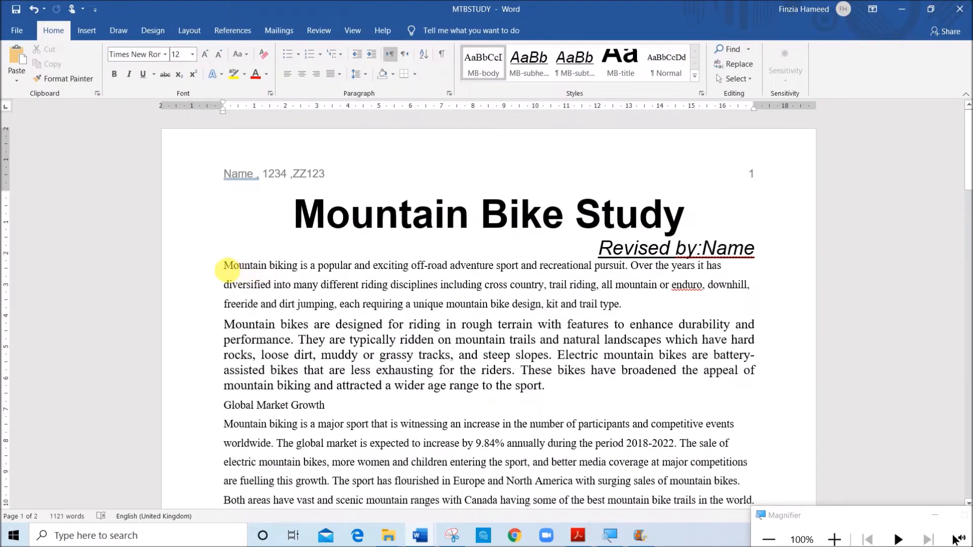
pyautogui.moveTo(227, 270); pyautogui.dragTo(659, 428)
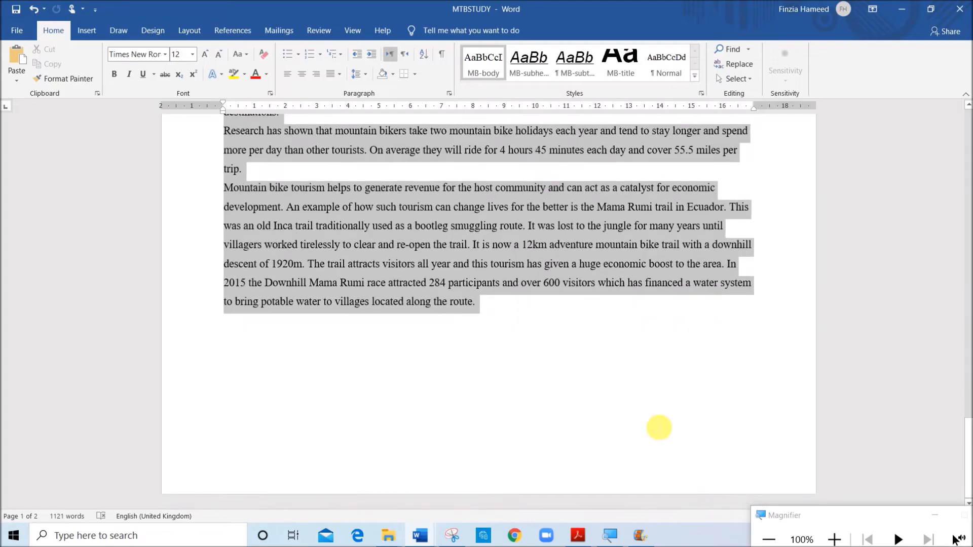
pyautogui.click(494, 69)
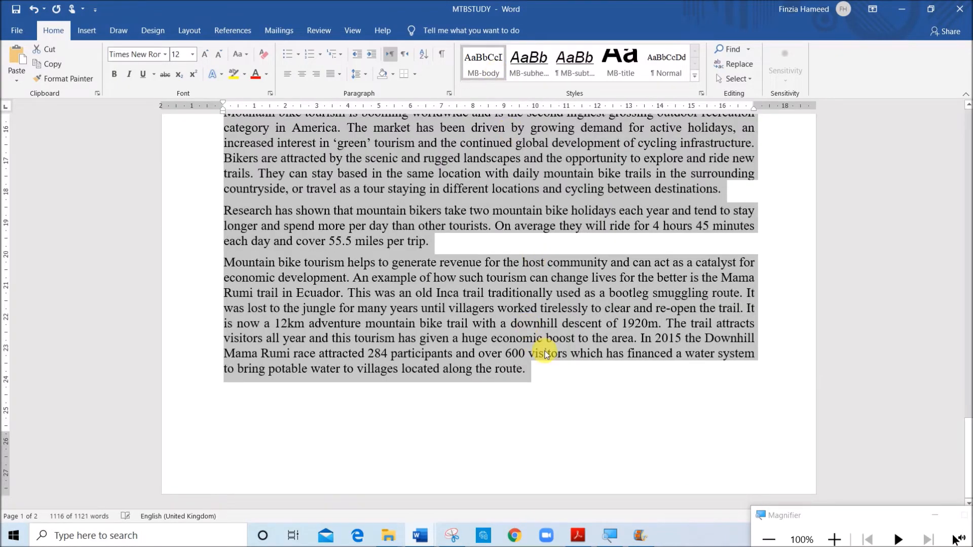
pyautogui.scroll(15, 547, 355)
# Following question 8, apply square bullets to the lines from "increased cardiovascular fitness" to "reduced stress levels, anxiety and depression."
pyautogui.moveTo(133, 240); pyautogui.dragTo(407, 258)
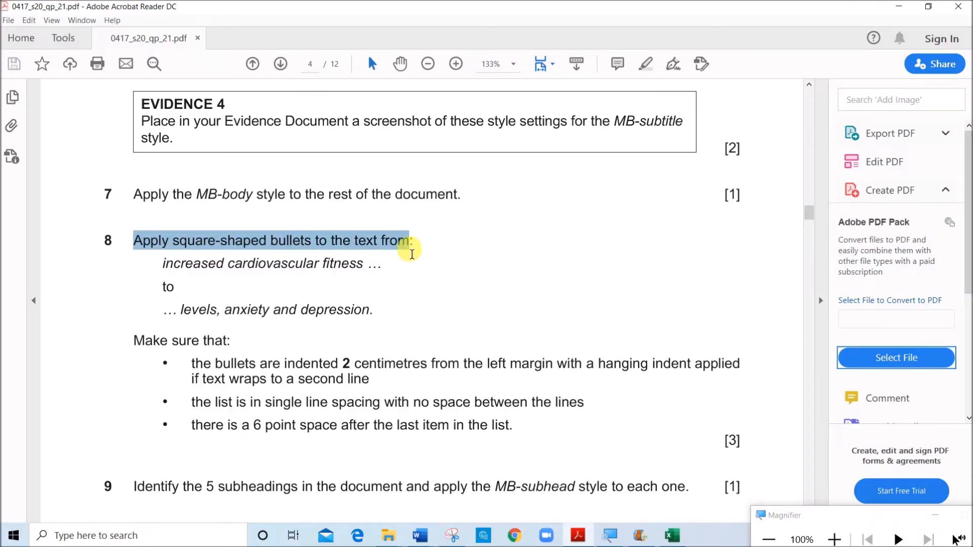
pyautogui.moveTo(163, 261); pyautogui.dragTo(354, 312)
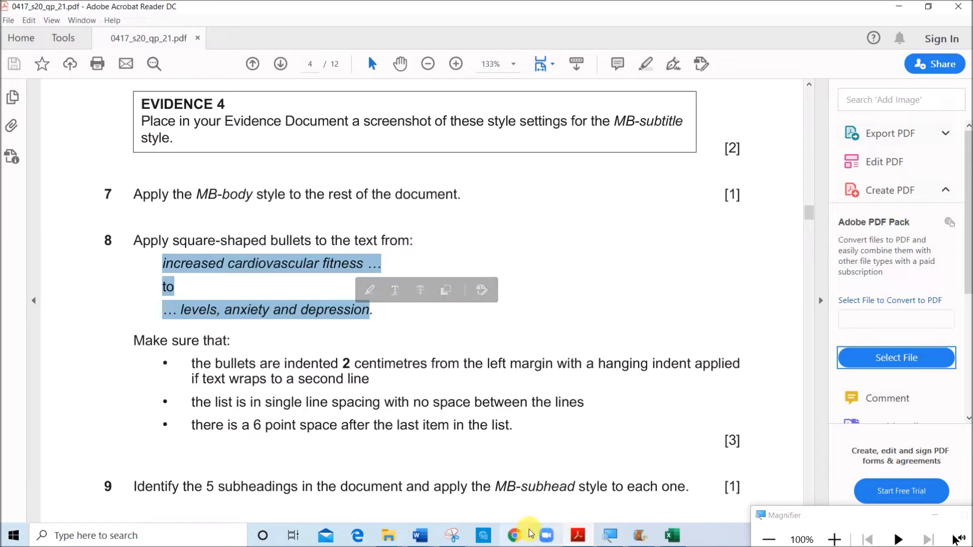
pyautogui.click(479, 499)
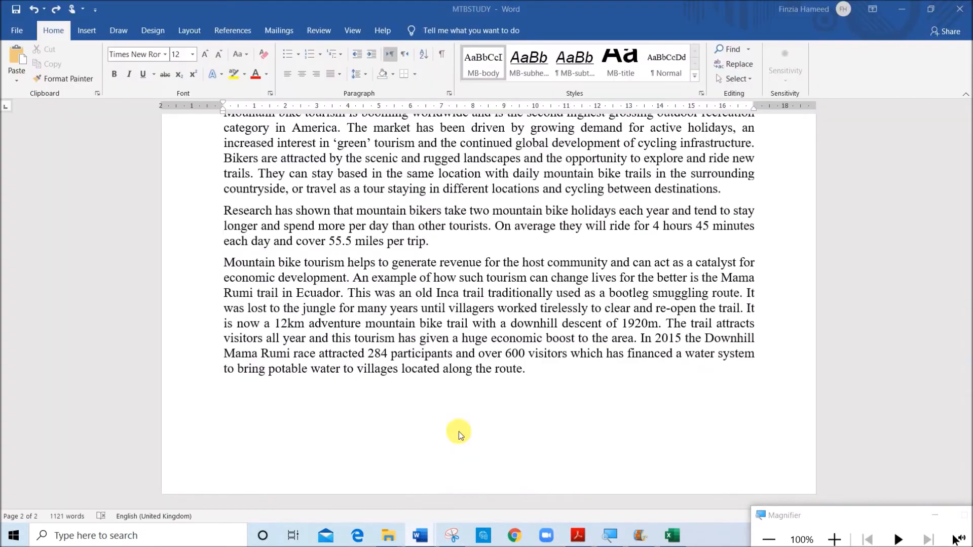
pyautogui.scroll(15, 429, 334)
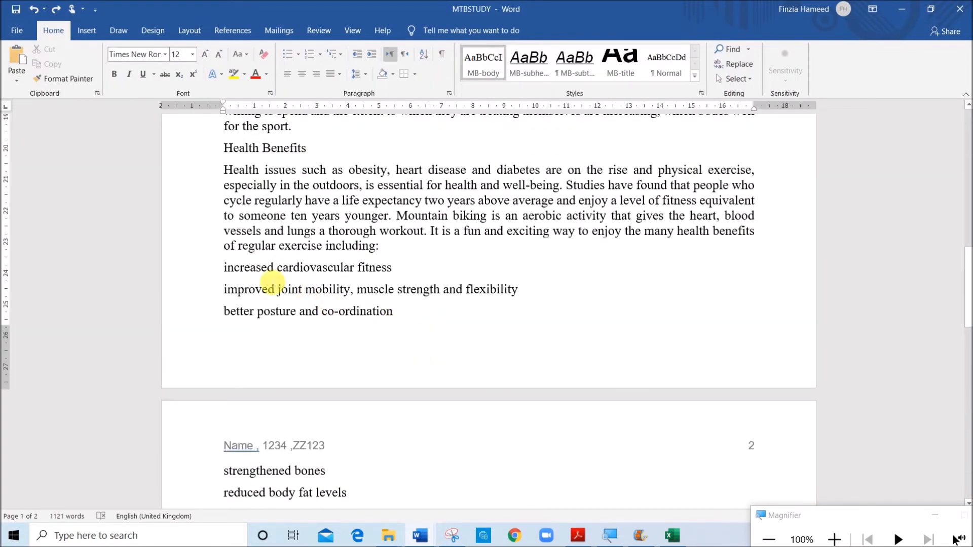
pyautogui.moveTo(234, 280); pyautogui.dragTo(467, 305)
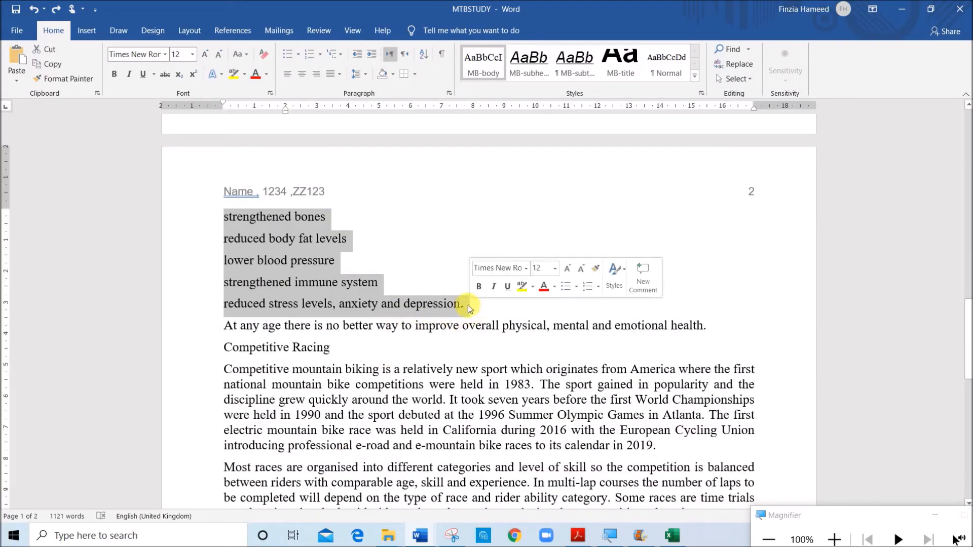
pyautogui.click(299, 54)
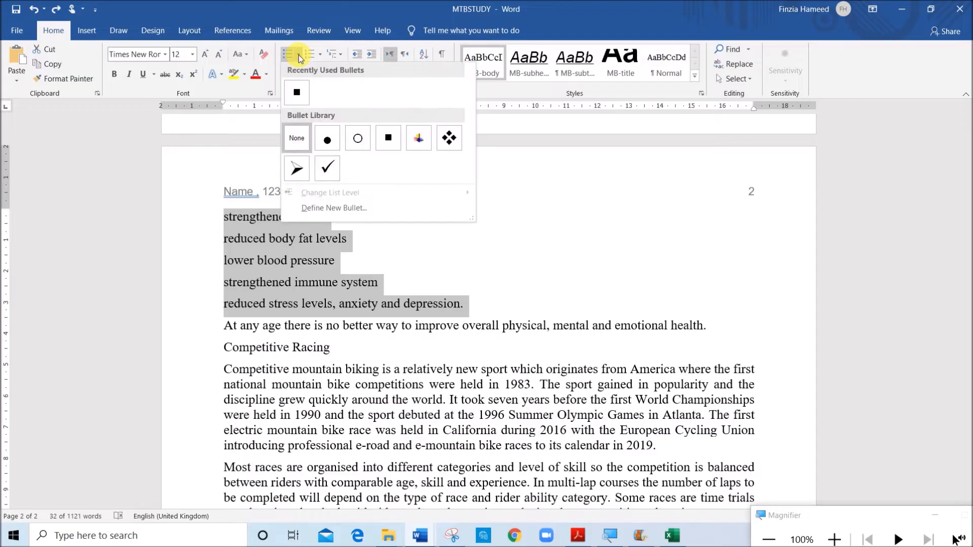
pyautogui.click(299, 95)
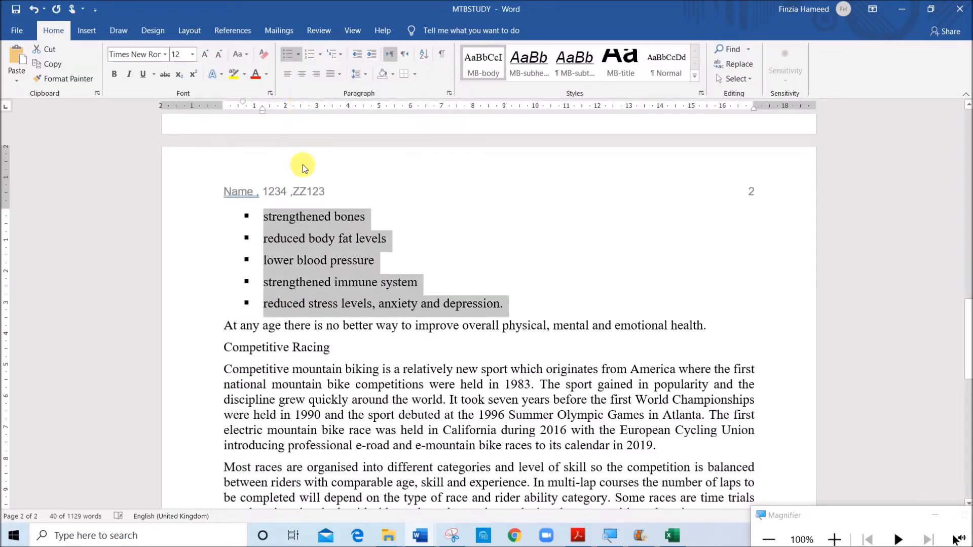
# Check the indent requirement in question 8 and set the list's bullet position to 2 cm in MTBSTUDY
pyautogui.click(577, 536)
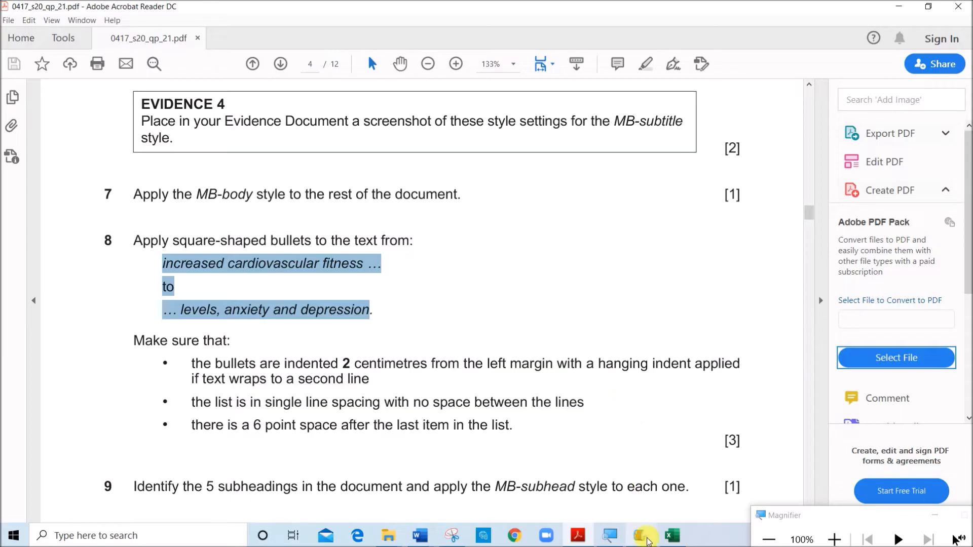
pyautogui.moveTo(420, 536)
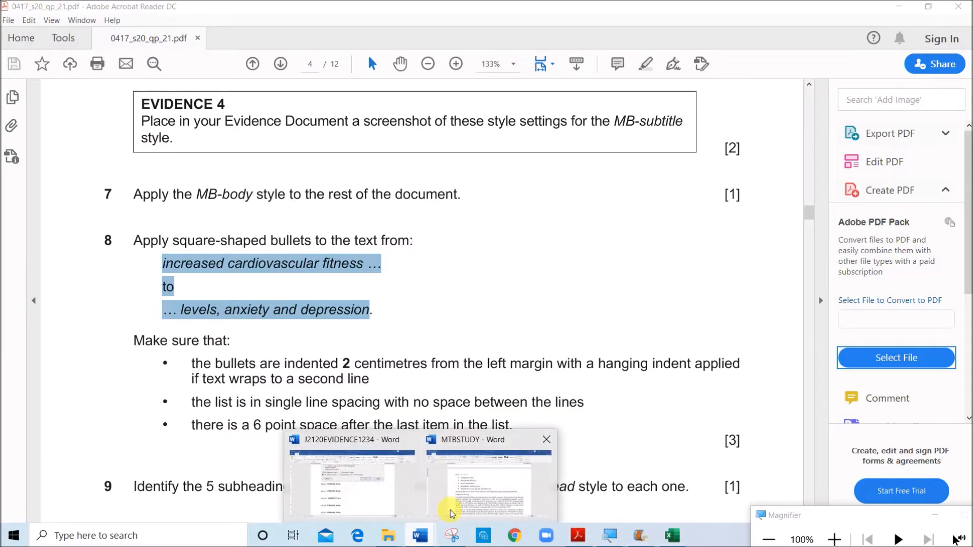
pyautogui.click(456, 487)
pyautogui.rightClick(342, 241)
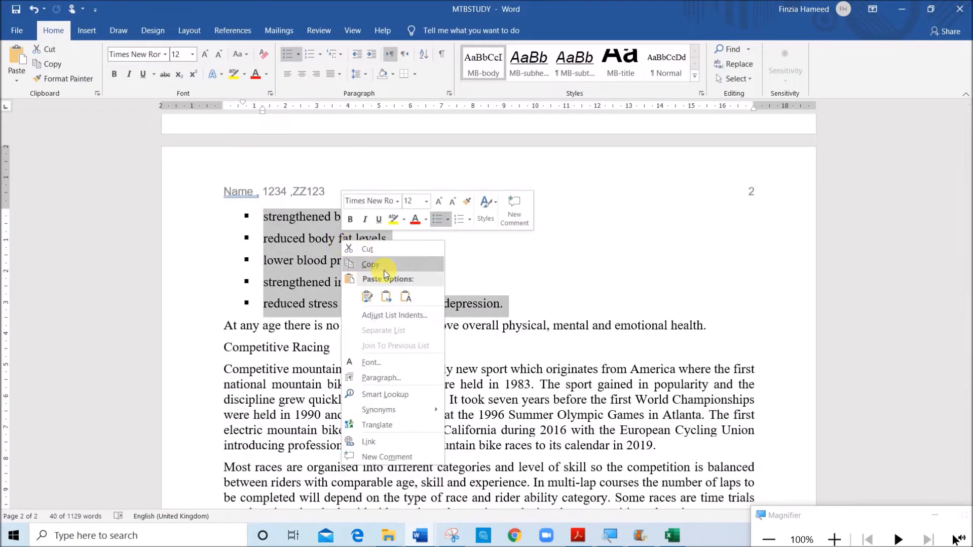
pyautogui.click(401, 316)
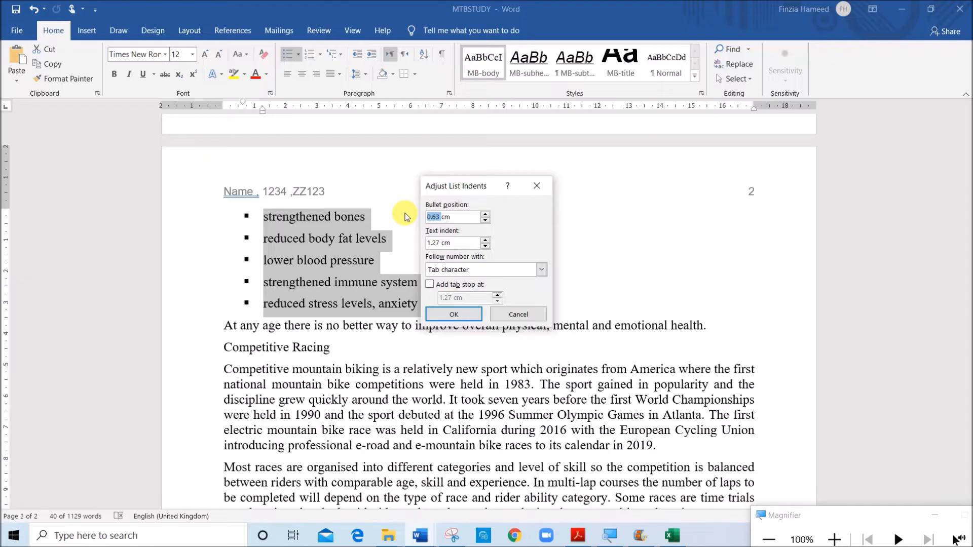
pyautogui.write('2')
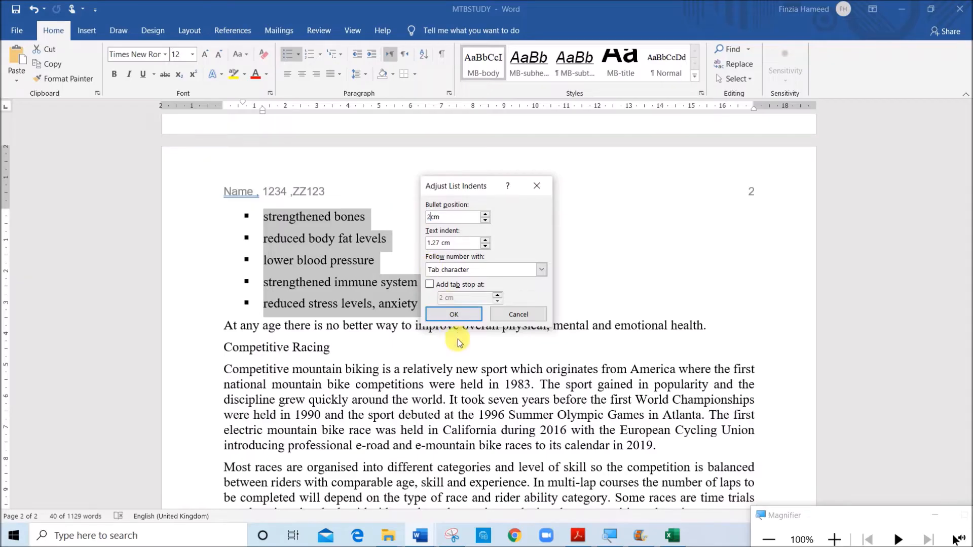
pyautogui.click(464, 315)
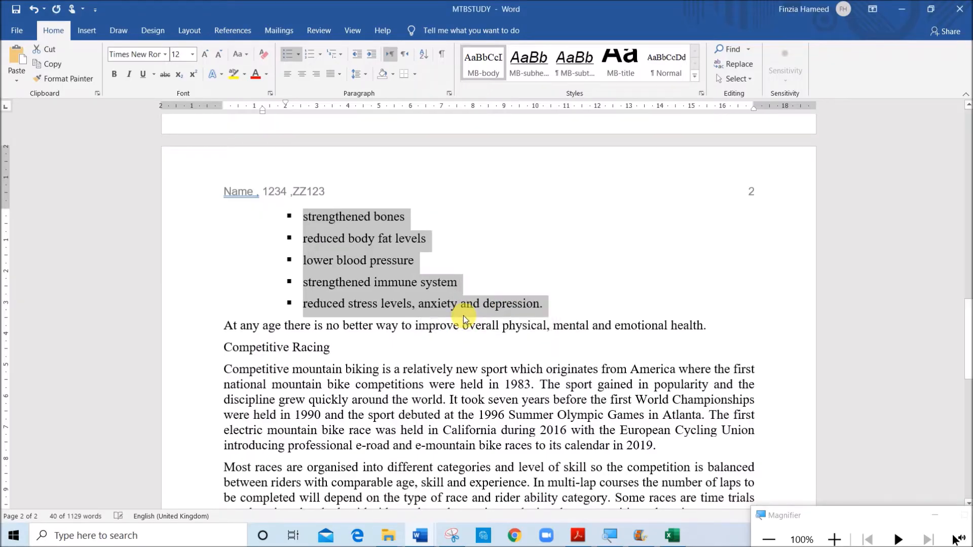
# Give the bulleted list a hanging indent and 0 pt spacing after its paragraphs
pyautogui.rightClick(338, 237)
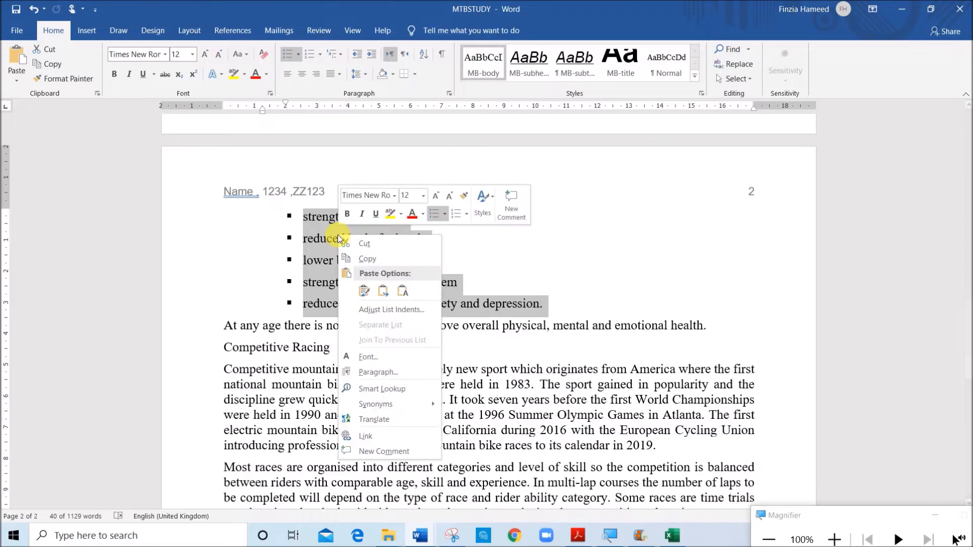
pyautogui.click(370, 372)
pyautogui.click(517, 216)
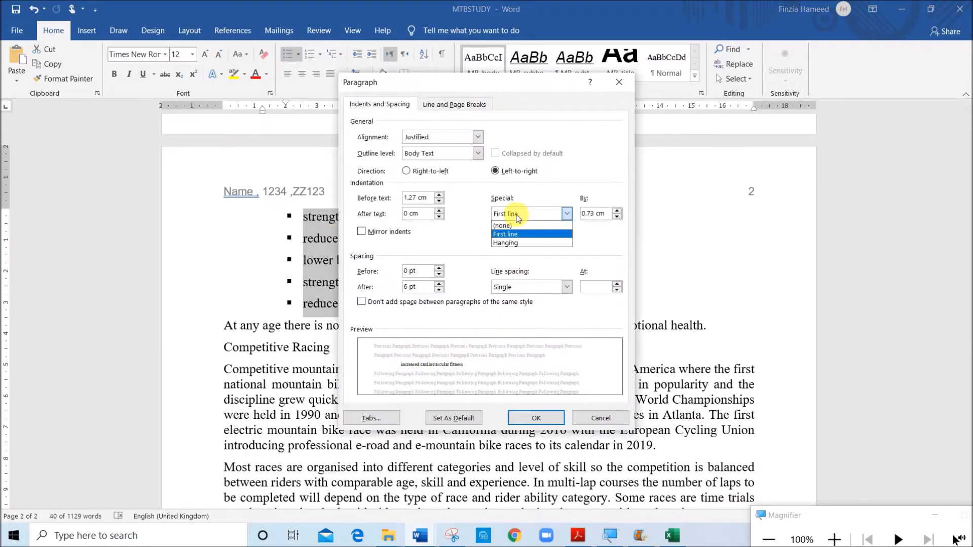
pyautogui.click(507, 243)
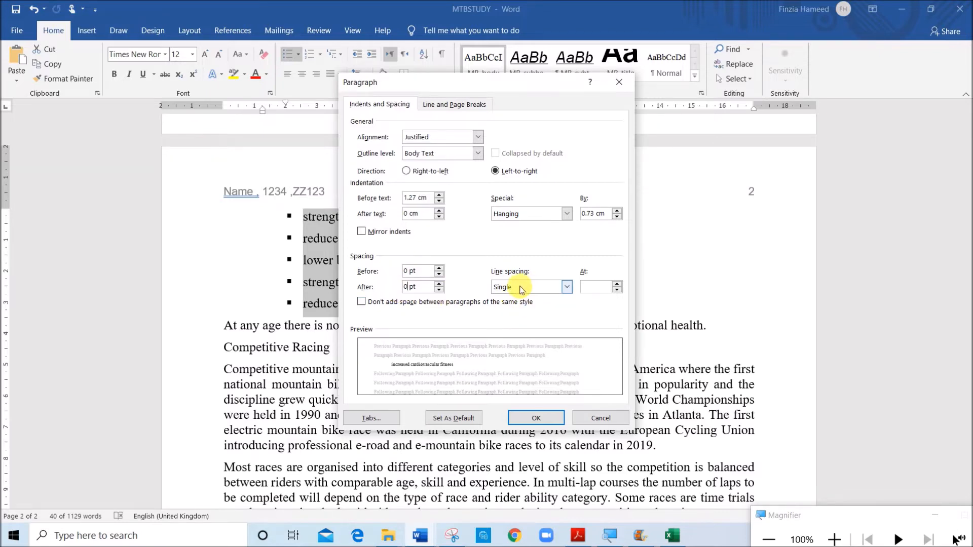
pyautogui.click(540, 416)
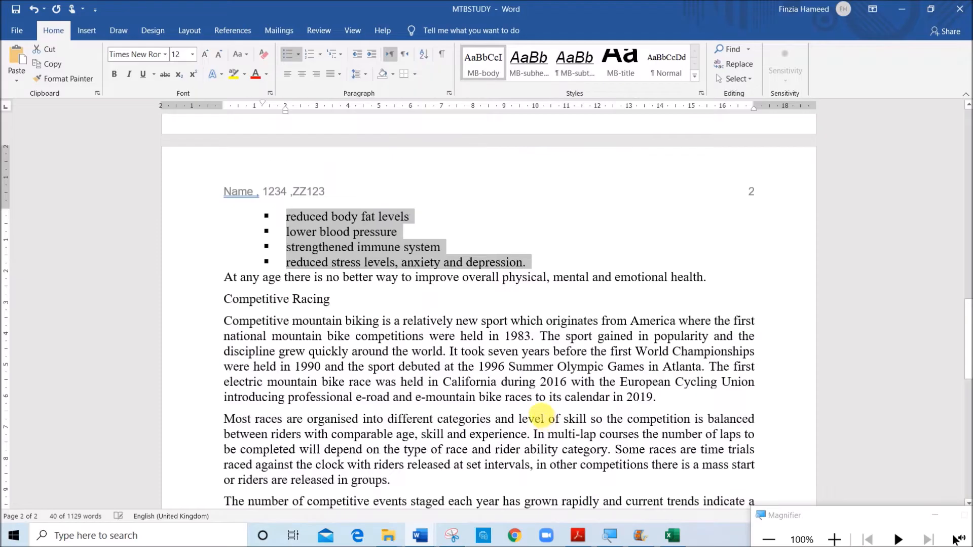
# Following question 8's last requirement, set 6 pt spacing after the final bullet and the "At any age" paragraph in MTBSTUDY
pyautogui.click(581, 537)
pyautogui.scroll(-3, 304, 349)
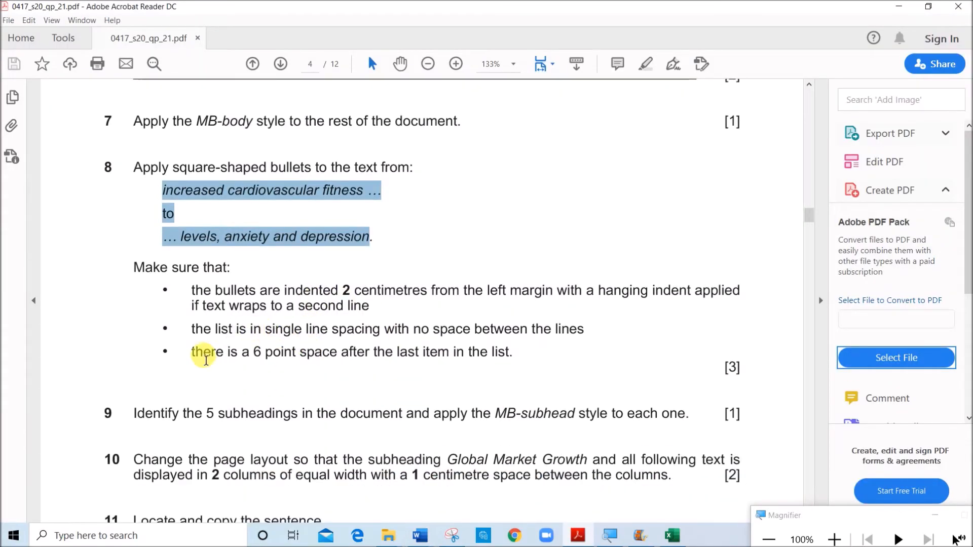
pyautogui.moveTo(198, 359); pyautogui.dragTo(513, 374)
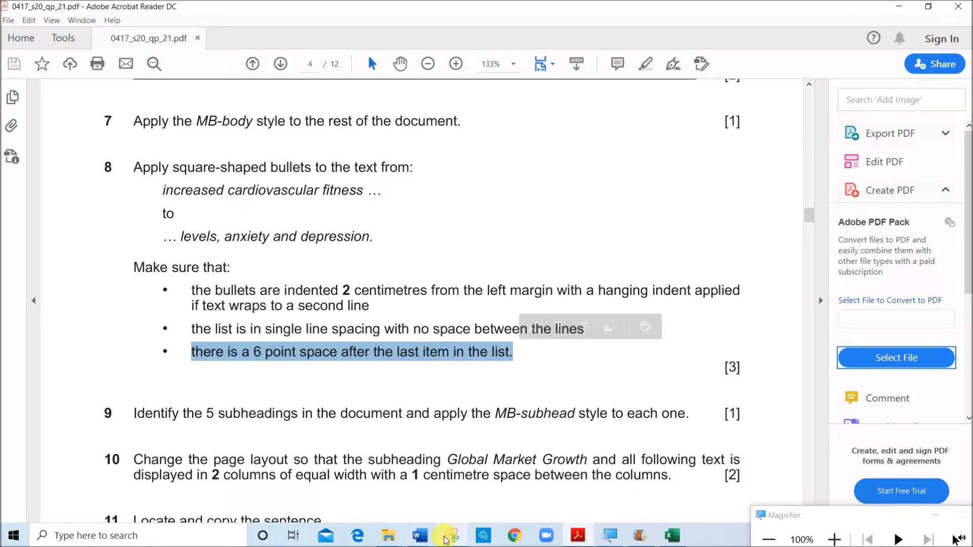
pyautogui.moveTo(423, 537)
pyautogui.click(486, 472)
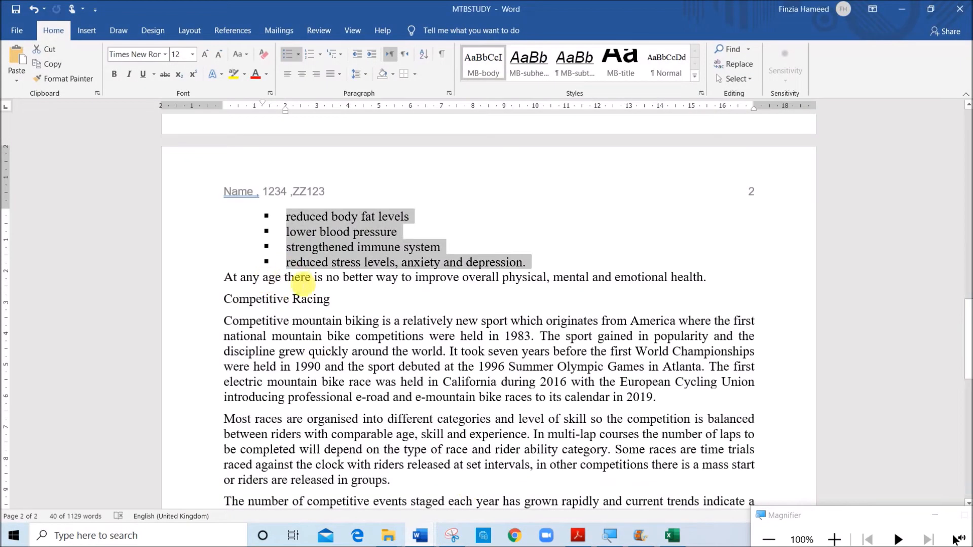
pyautogui.click(305, 269)
pyautogui.moveTo(319, 262)
pyautogui.mouseDown()
pyautogui.moveTo(591, 287)
pyautogui.moveTo(712, 274)
pyautogui.mouseUp()
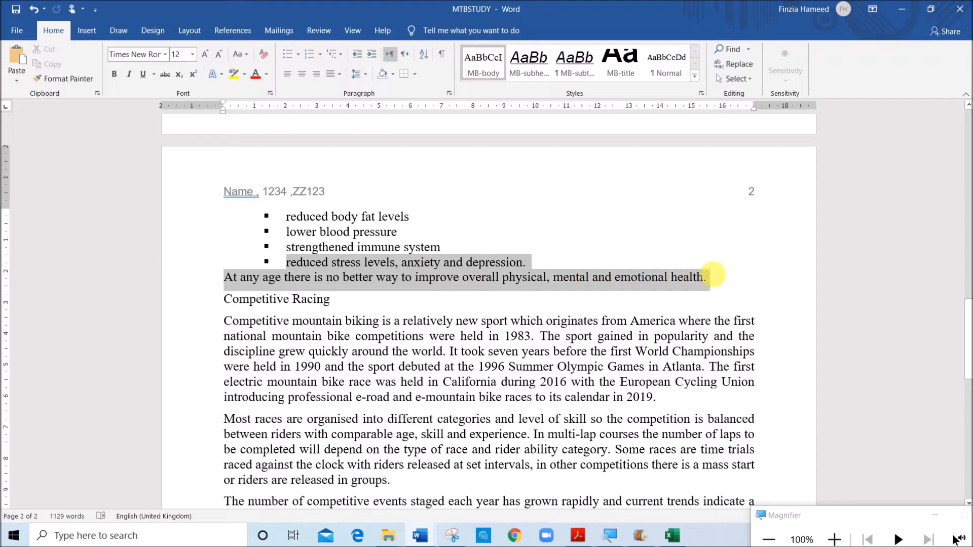
pyautogui.rightClick(477, 271)
pyautogui.click(514, 408)
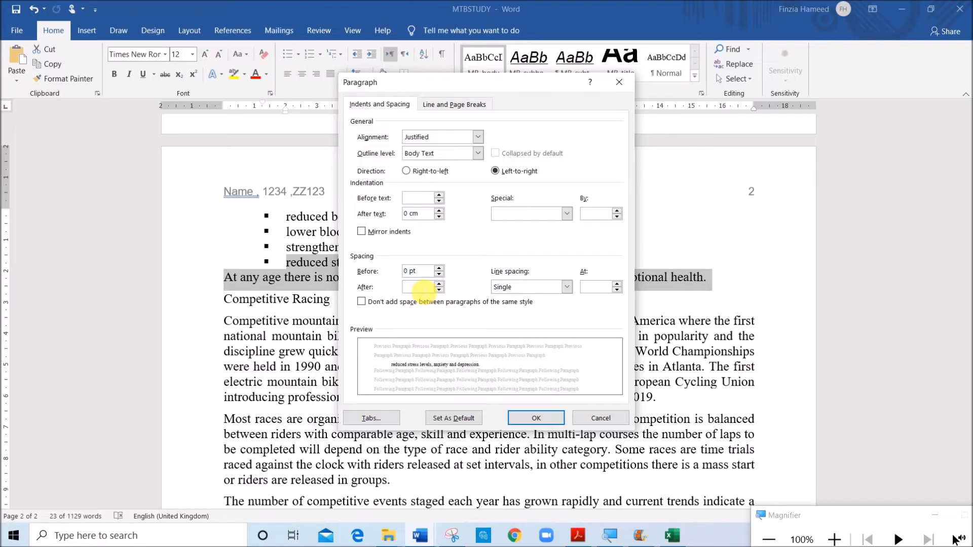
pyautogui.write('6')
pyautogui.click(527, 417)
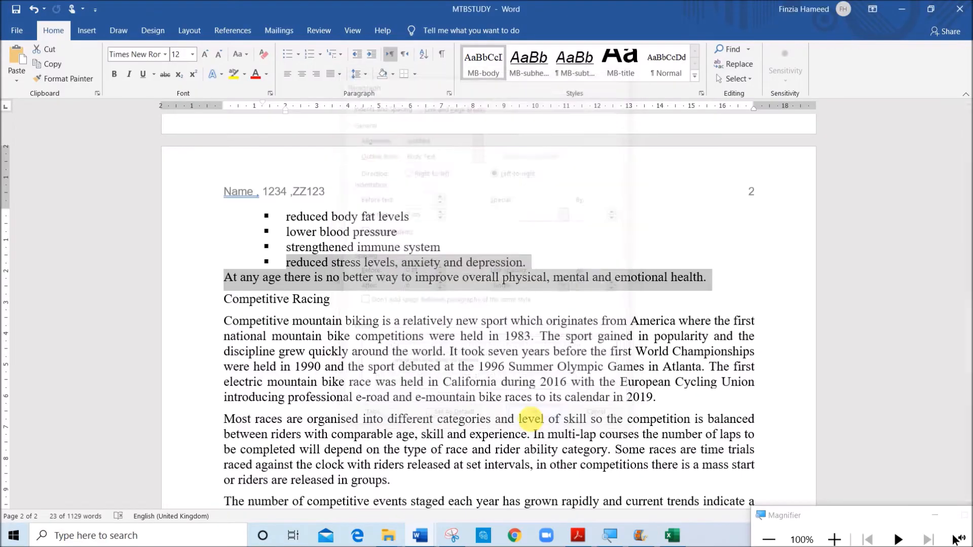
pyautogui.click(402, 291)
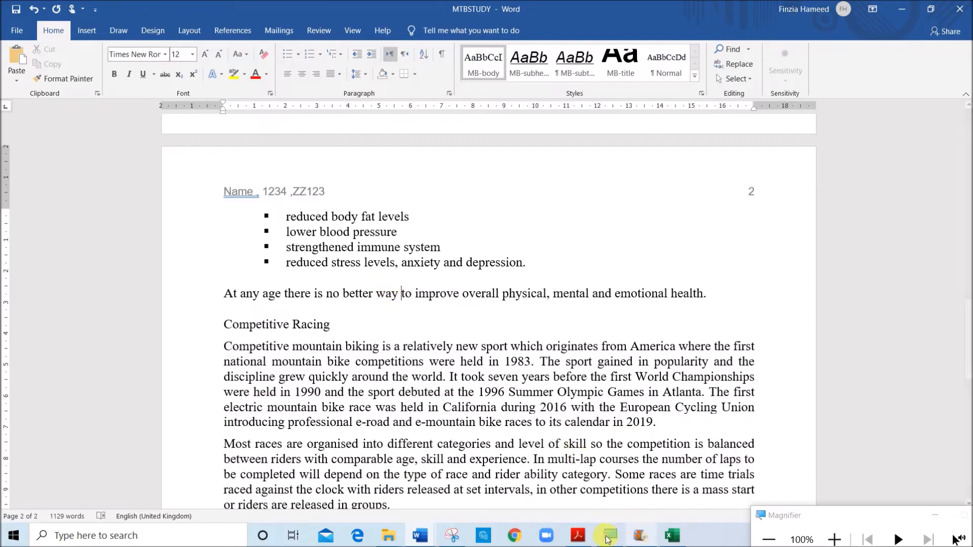
# Switch to the question paper and read question 9 about styling the document's subheadings
pyautogui.click(579, 539)
pyautogui.scroll(-3, 469, 370)
pyautogui.moveTo(207, 269); pyautogui.dragTo(602, 276)
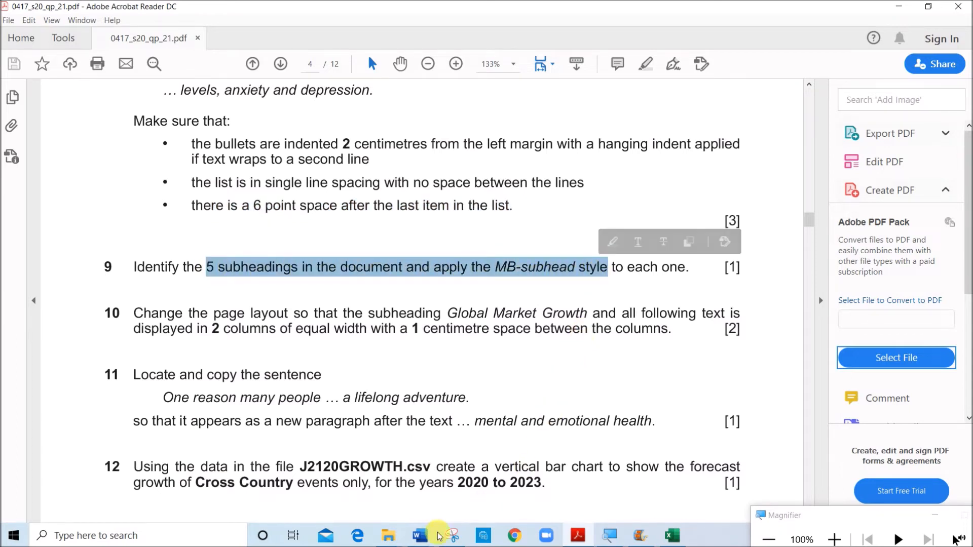
# Apply the MB-subhead style in MTBSTUDY to Global Market Growth, Demographics, Health Benefits, Competitive Racing and Mountain Biking Tourism
pyautogui.moveTo(424, 537)
pyautogui.click(465, 491)
pyautogui.scroll(10, 396, 310)
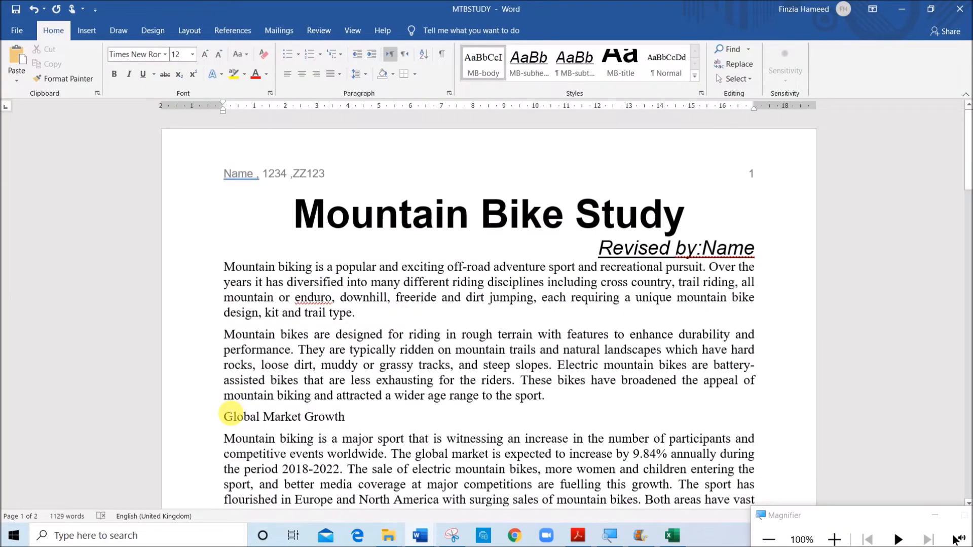
pyautogui.scroll(-2, 224, 360)
pyautogui.click(215, 341)
pyautogui.scroll(-2, 195, 380)
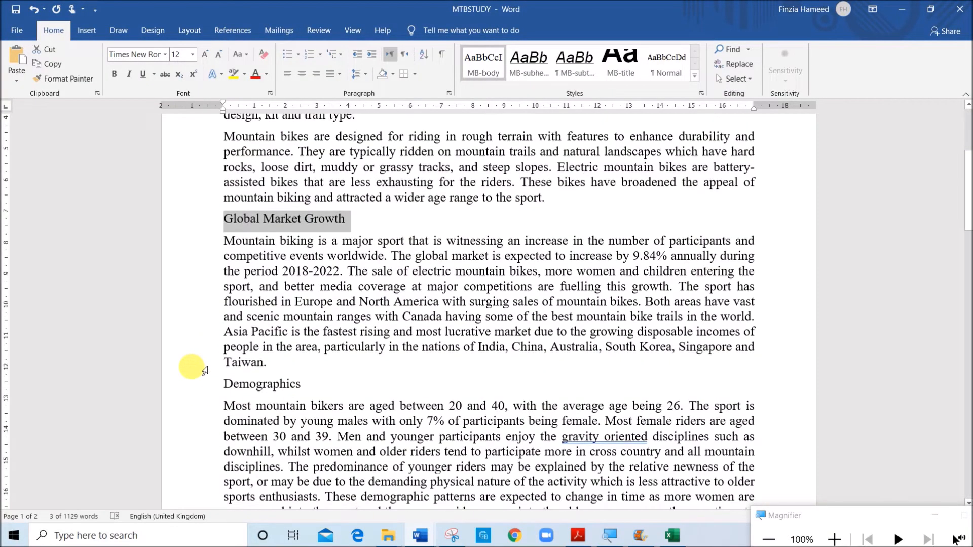
pyautogui.keyDown('ctrl'); pyautogui.click(199, 389); pyautogui.keyUp('ctrl')
pyautogui.scroll(-7, 200, 390)
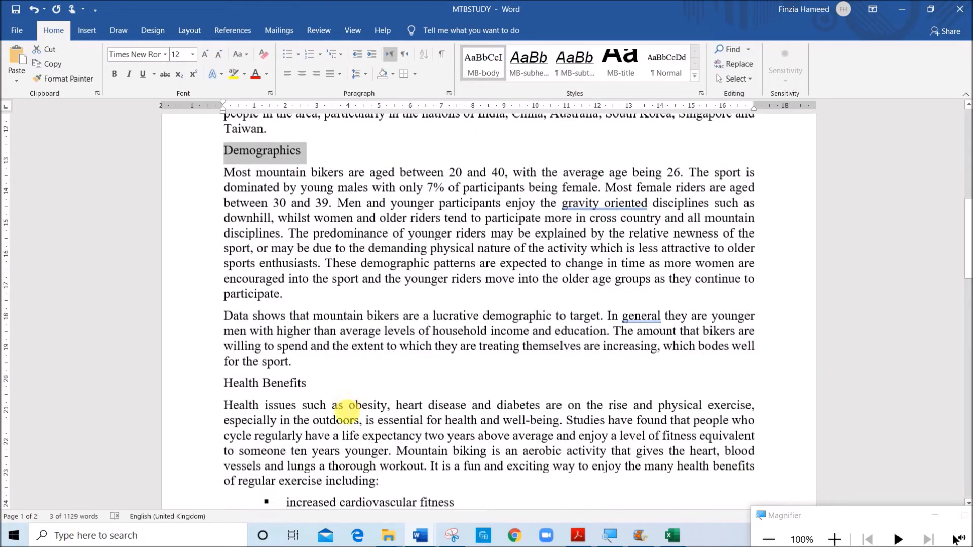
pyautogui.keyDown('ctrl'); pyautogui.click(213, 266); pyautogui.keyUp('ctrl')
pyautogui.scroll(-6, 212, 314)
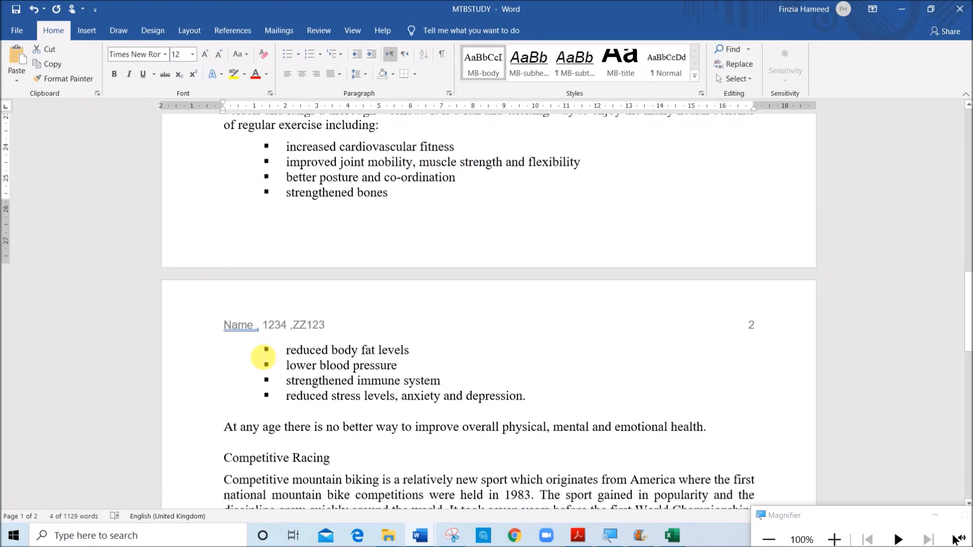
pyautogui.keyDown('ctrl'); pyautogui.click(212, 333); pyautogui.keyUp('ctrl')
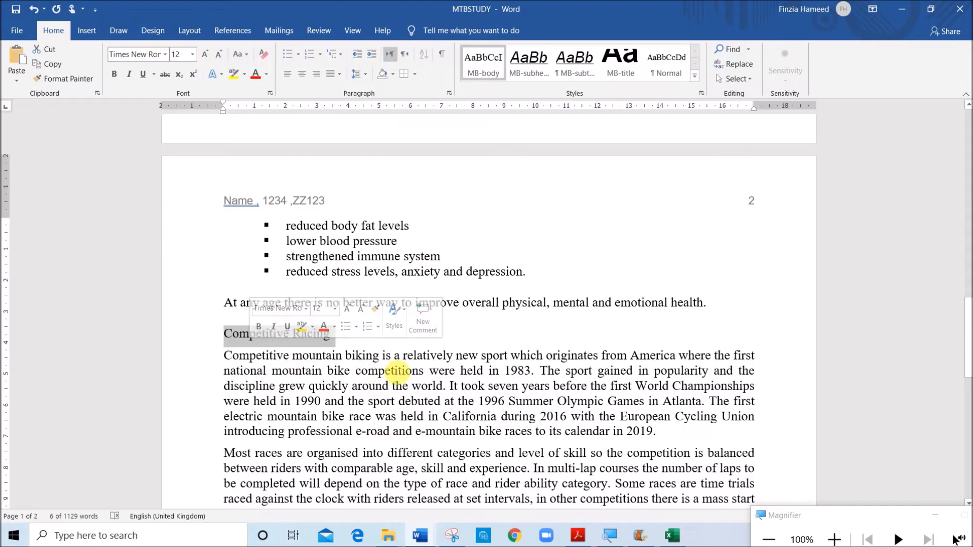
pyautogui.scroll(-7, 447, 382)
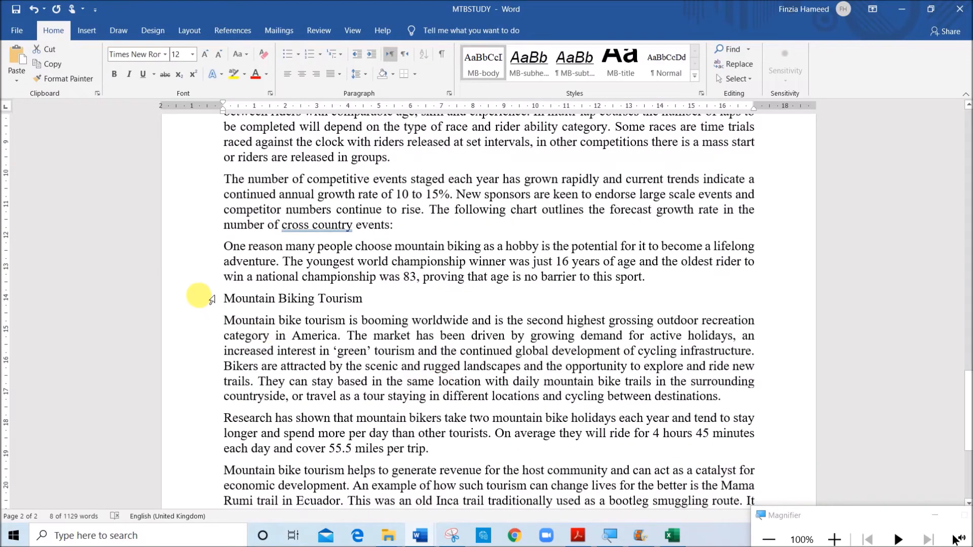
pyautogui.keyDown('ctrl'); pyautogui.click(212, 299); pyautogui.keyUp('ctrl')
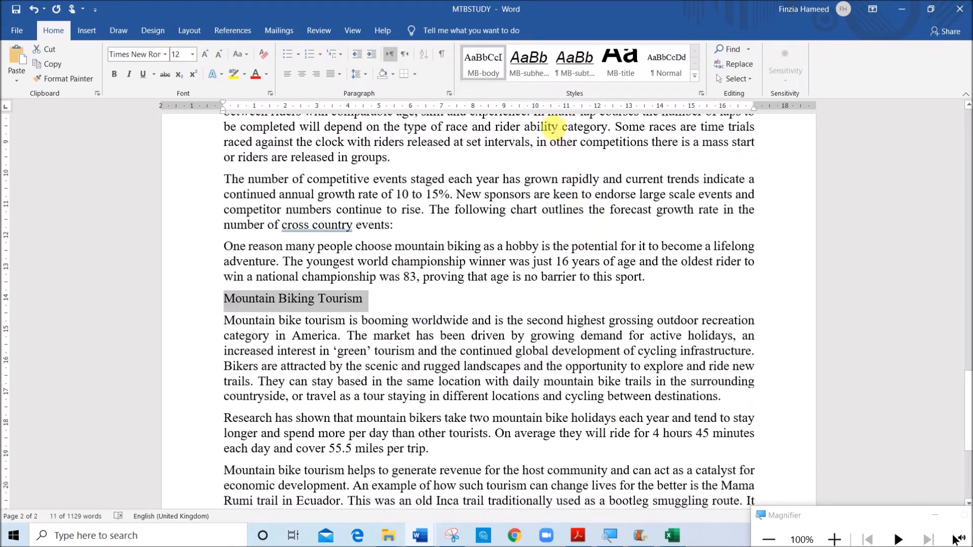
pyautogui.click(529, 75)
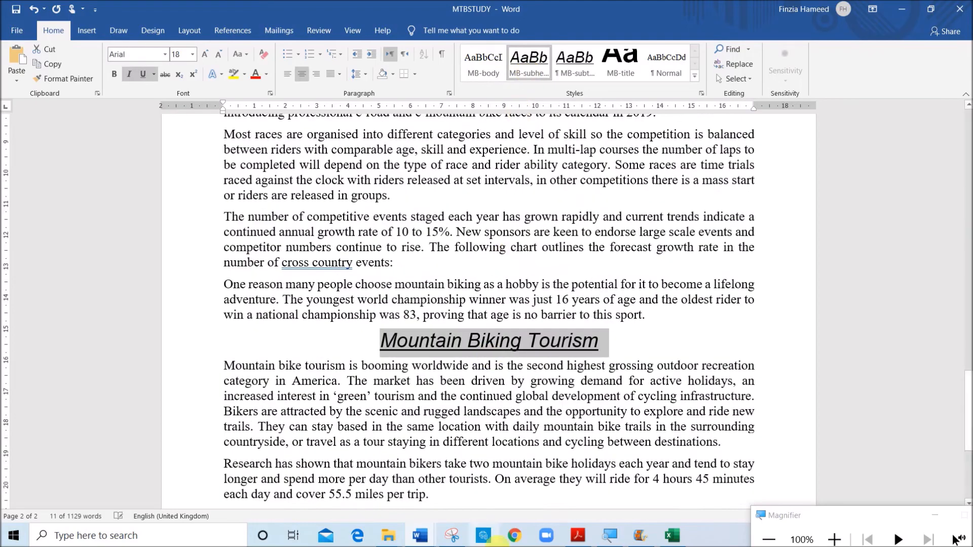
# Following question 10, lay out MTBSTUDY from Global Market Growth to the end in two equal-width columns with 1 cm spacing
pyautogui.click(579, 537)
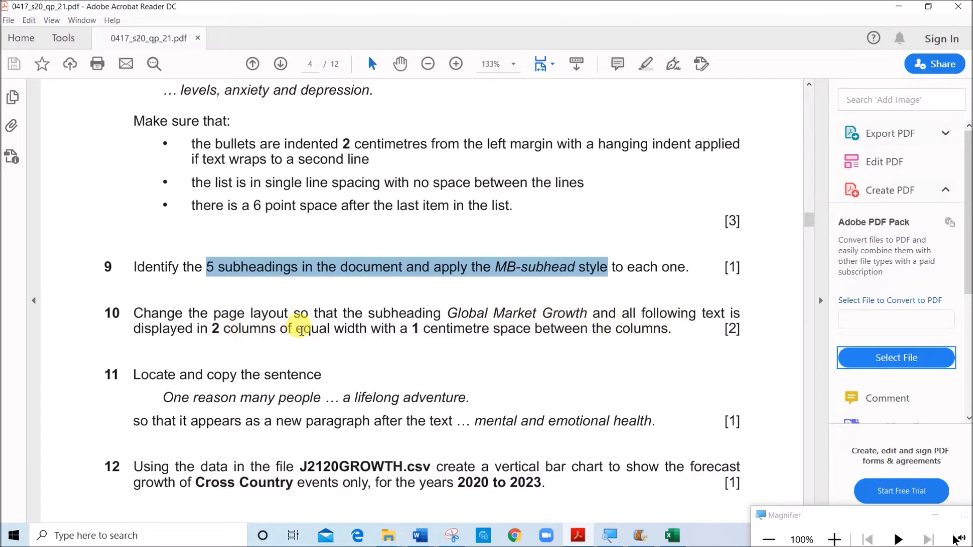
pyautogui.moveTo(420, 536)
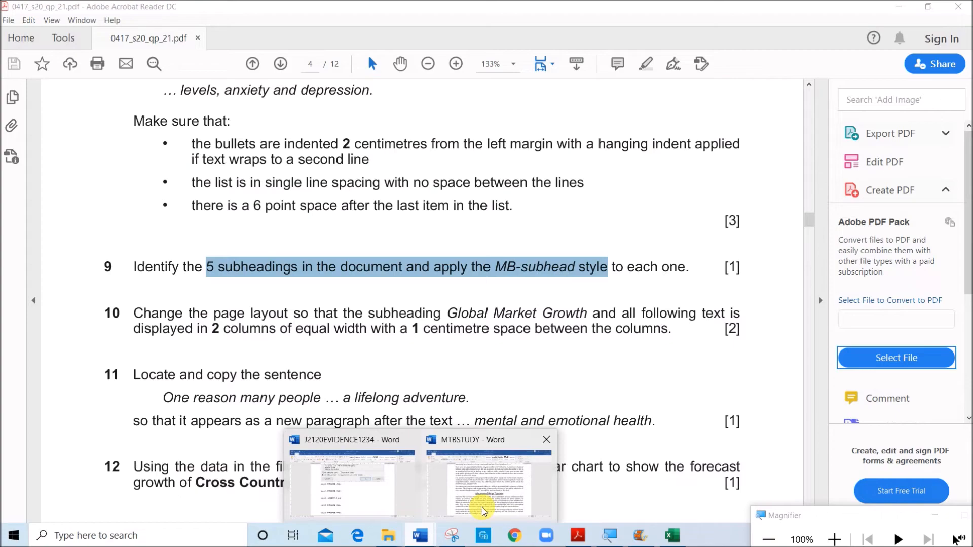
pyautogui.click(481, 433)
pyautogui.scroll(20, 482, 433)
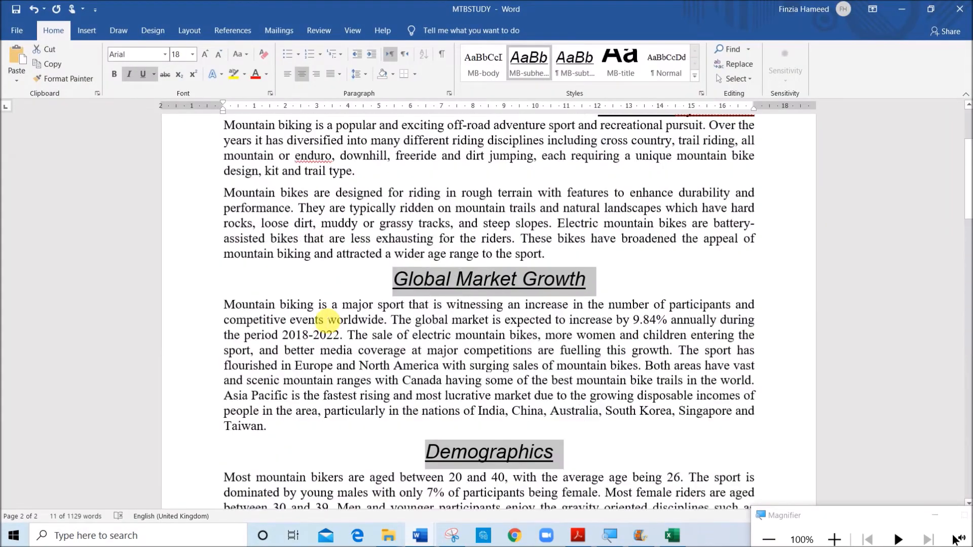
pyautogui.click(380, 420)
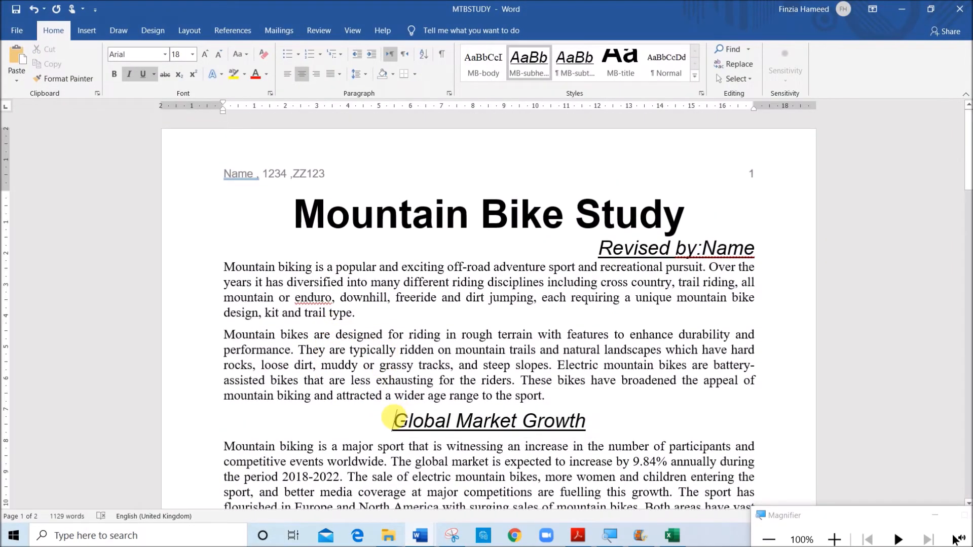
pyautogui.moveTo(439, 450); pyautogui.dragTo(702, 545)
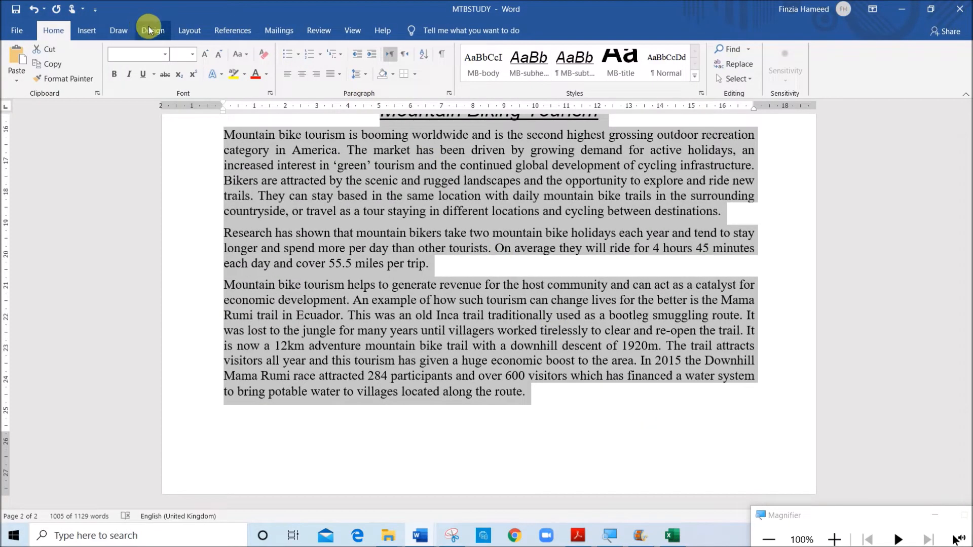
pyautogui.click(178, 30)
pyautogui.click(116, 74)
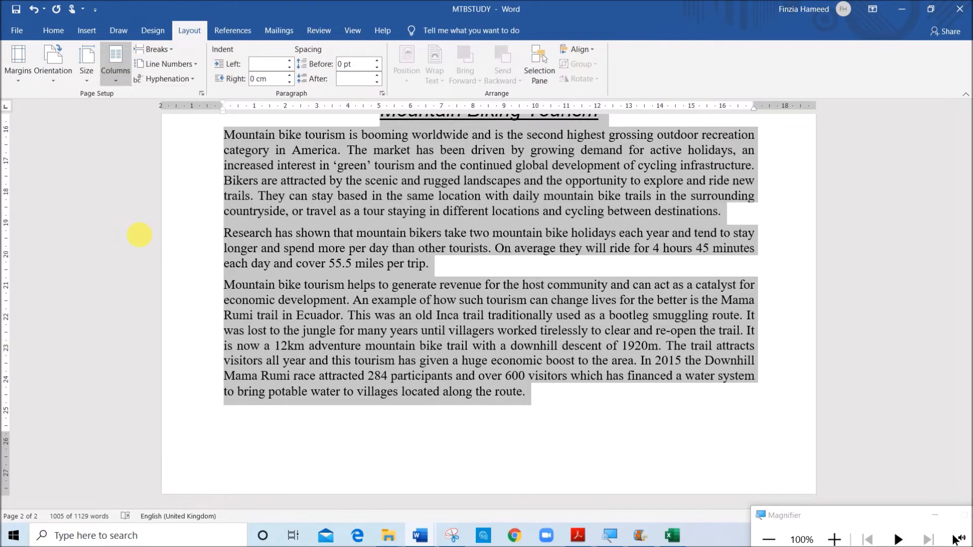
pyautogui.click(139, 235)
pyautogui.click(434, 183)
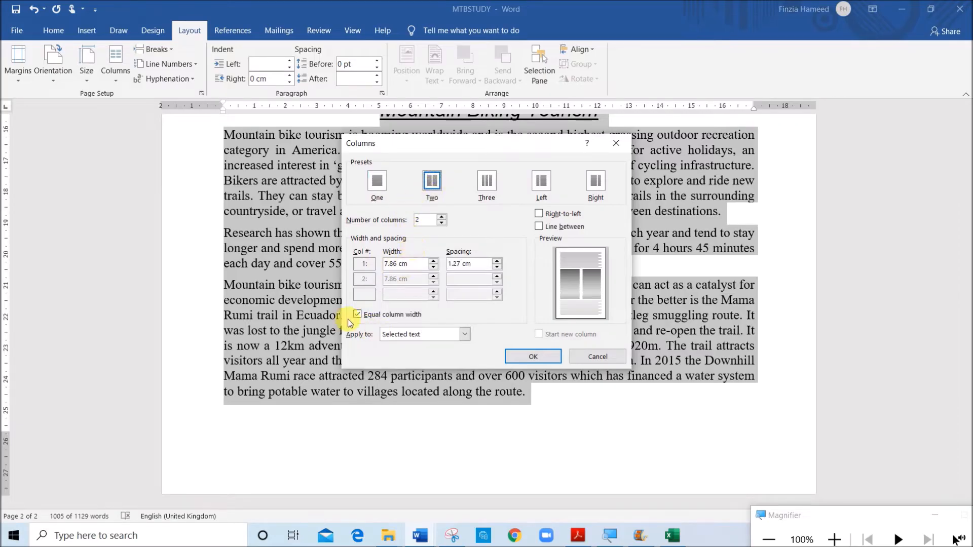
pyautogui.doubleClick(459, 264)
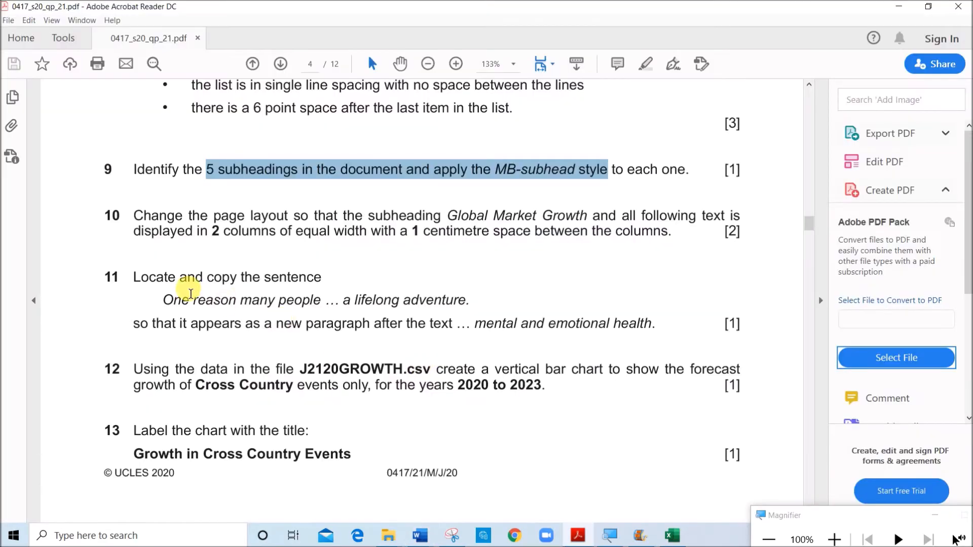
# Read question 11 for the sentence to copy and where the new paragraph goes
pyautogui.moveTo(208, 277); pyautogui.dragTo(290, 295)
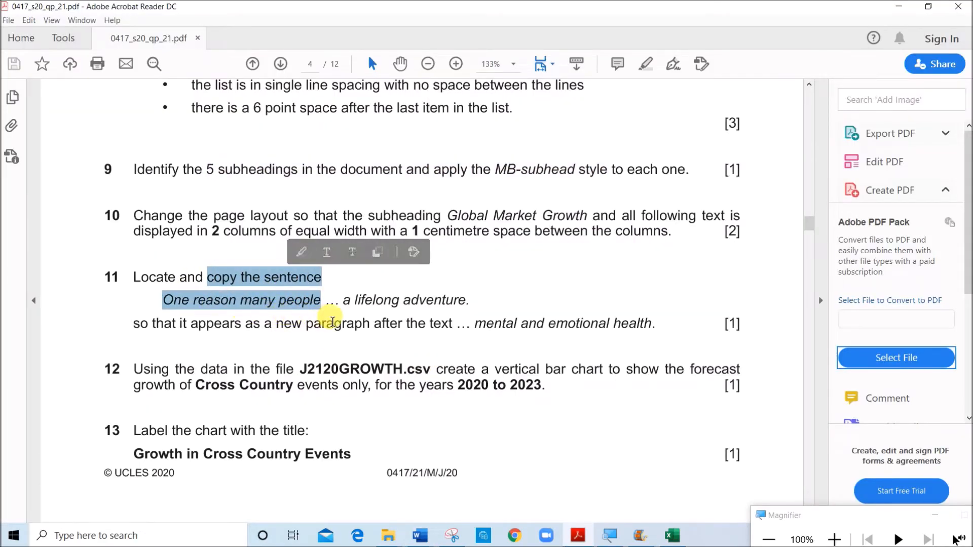
pyautogui.click(435, 307)
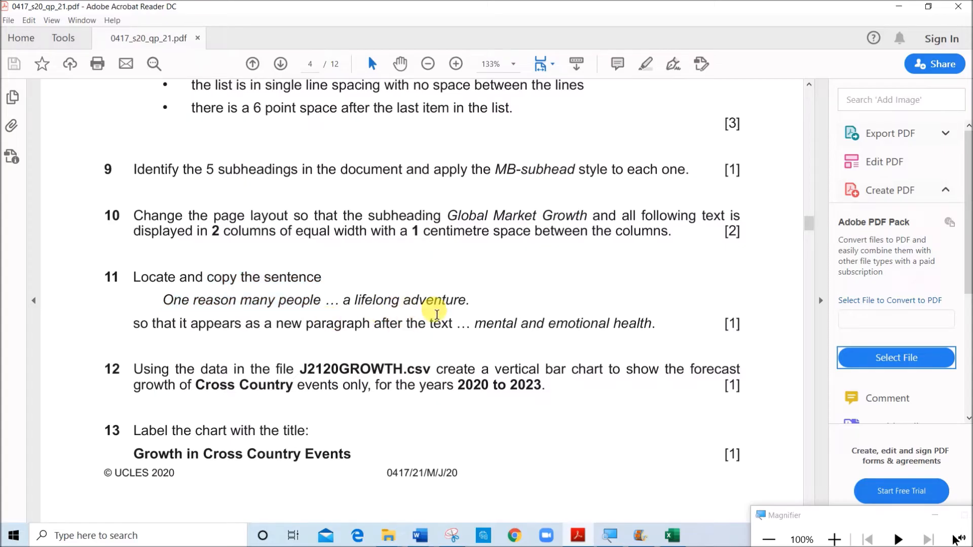
pyautogui.moveTo(208, 326); pyautogui.dragTo(636, 324)
pyautogui.click(342, 323)
pyautogui.moveTo(163, 301); pyautogui.dragTo(236, 301)
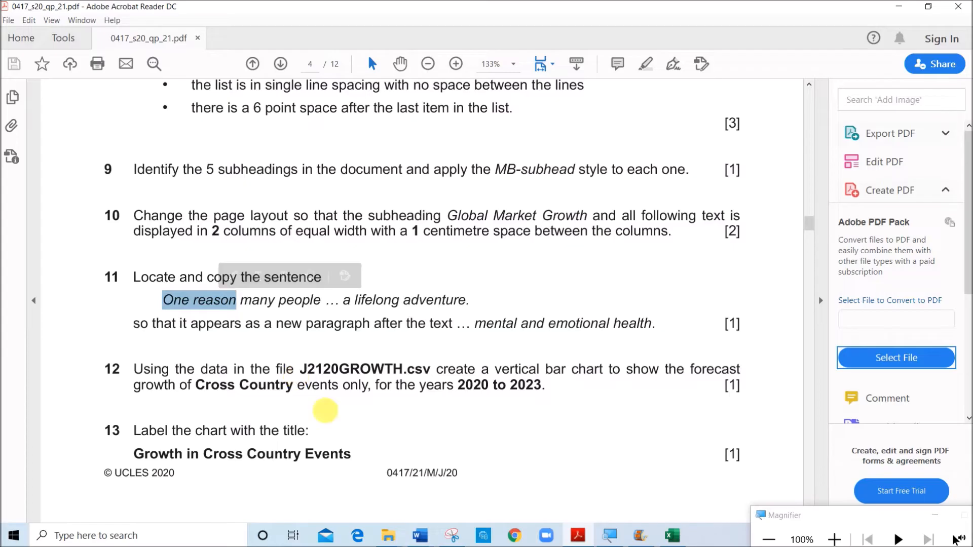
# Switch to MTBSTUDY and search the document for "One reason"
pyautogui.click(420, 536)
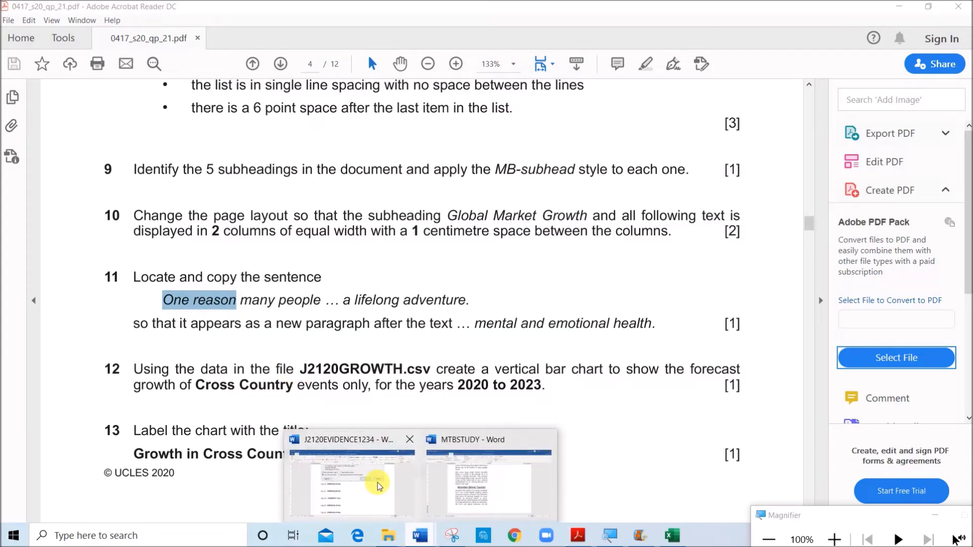
pyautogui.click(467, 482)
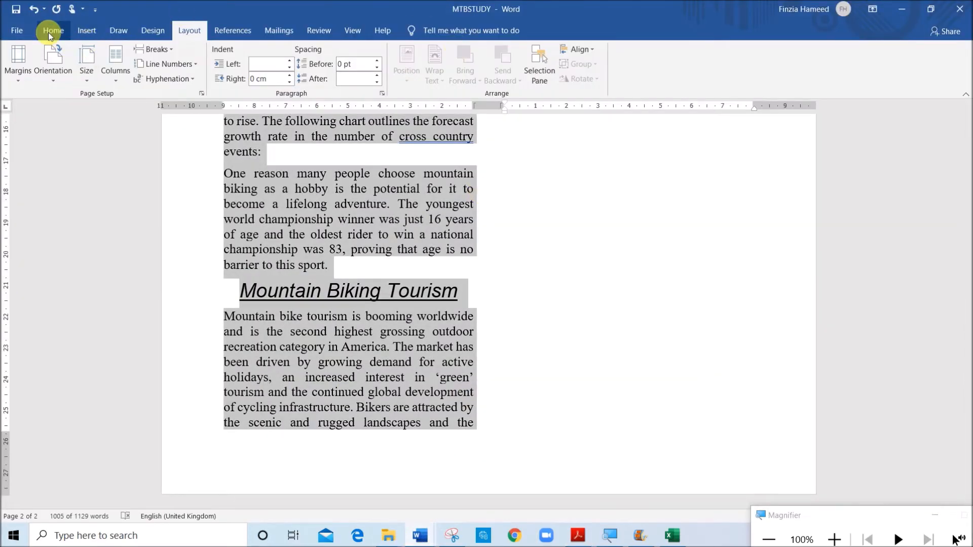
pyautogui.click(48, 32)
pyautogui.click(388, 217)
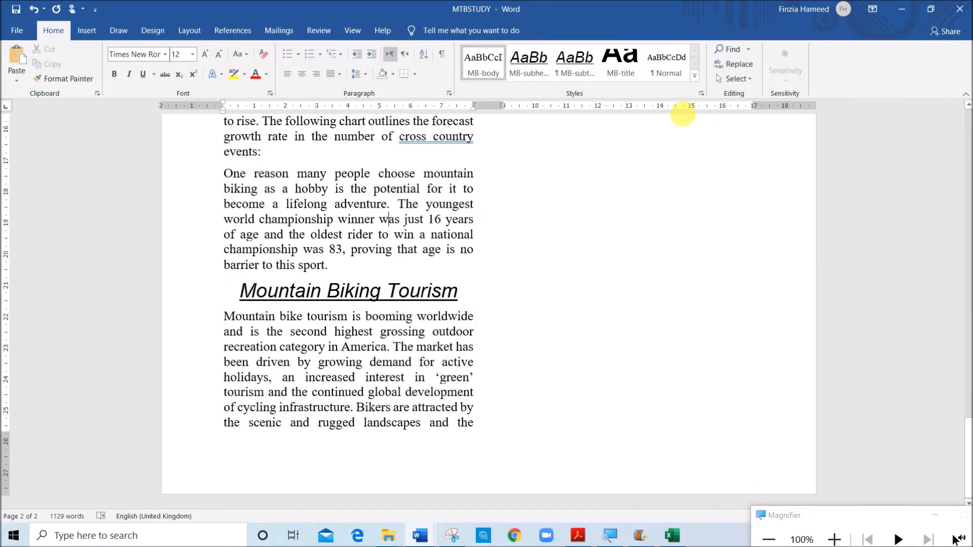
pyautogui.click(728, 51)
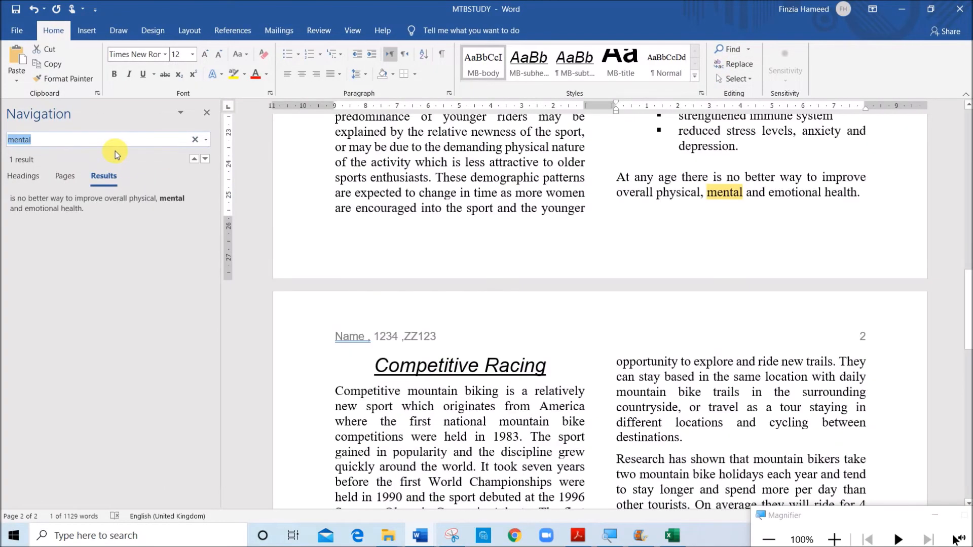
pyautogui.write('One reason')
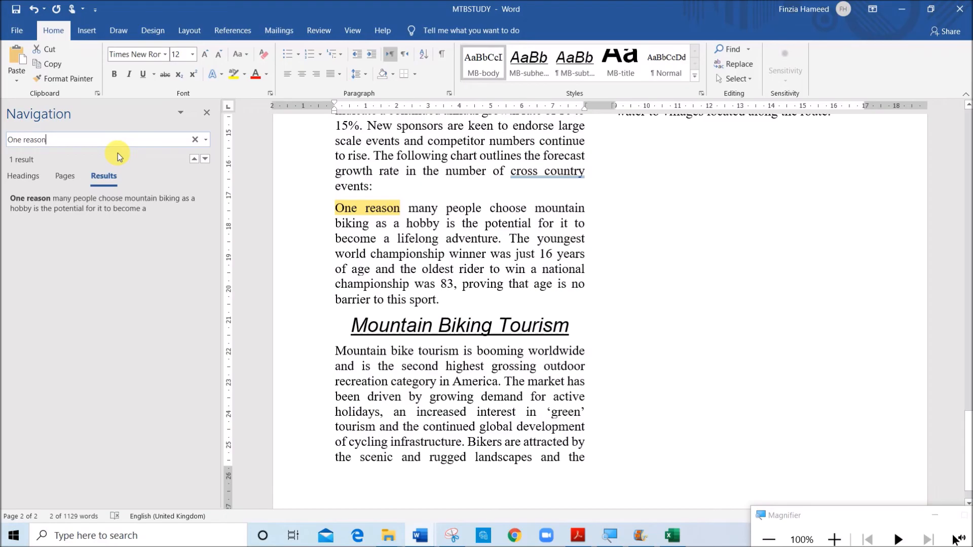
# Copy the sentence from "One reason many people" to "a lifelong adventure." and return to question 11 in the question paper
pyautogui.click(414, 243)
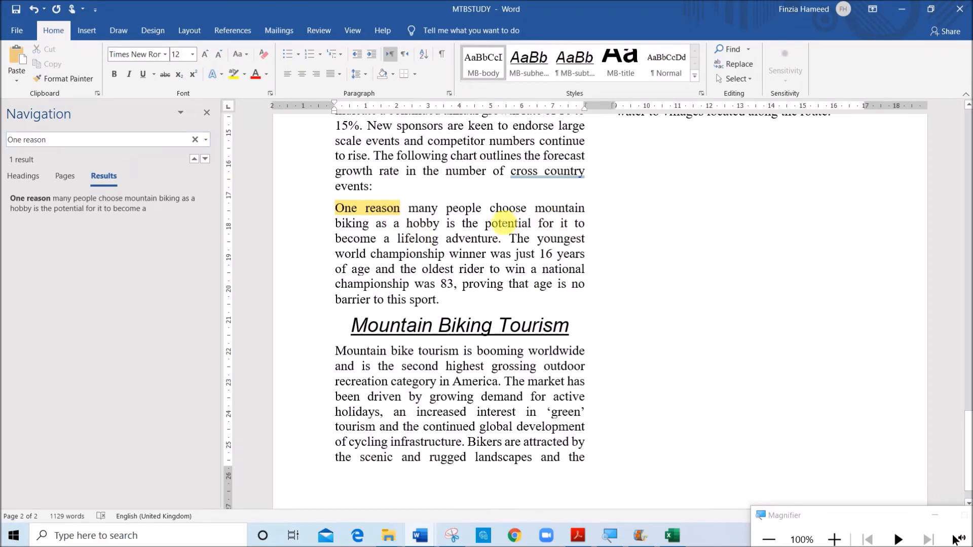
pyautogui.moveTo(343, 209); pyautogui.dragTo(502, 237)
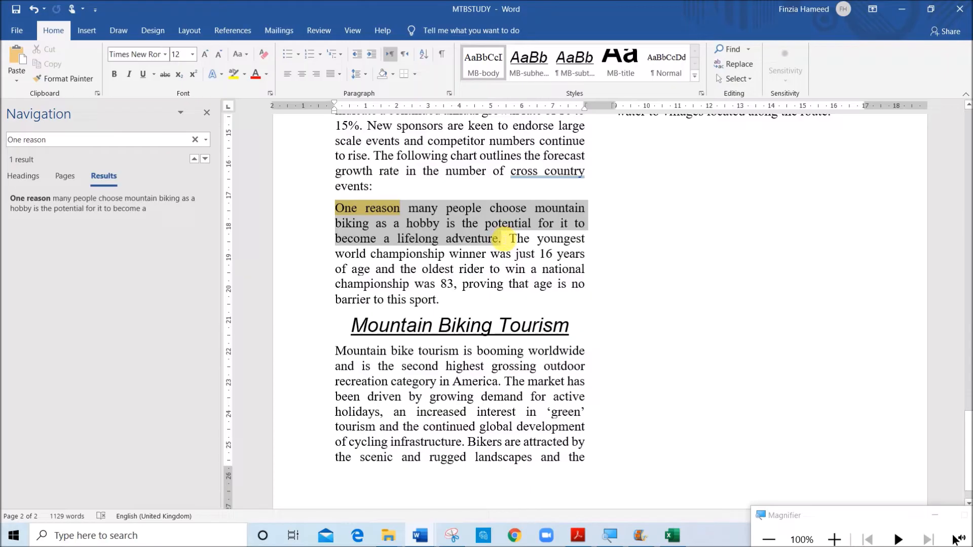
pyautogui.rightClick(454, 229)
pyautogui.click(479, 255)
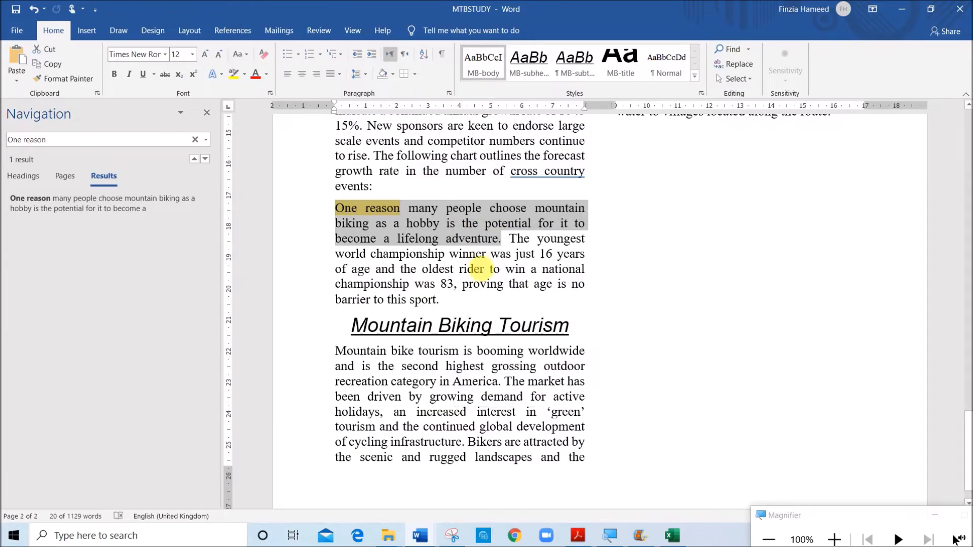
pyautogui.click(578, 536)
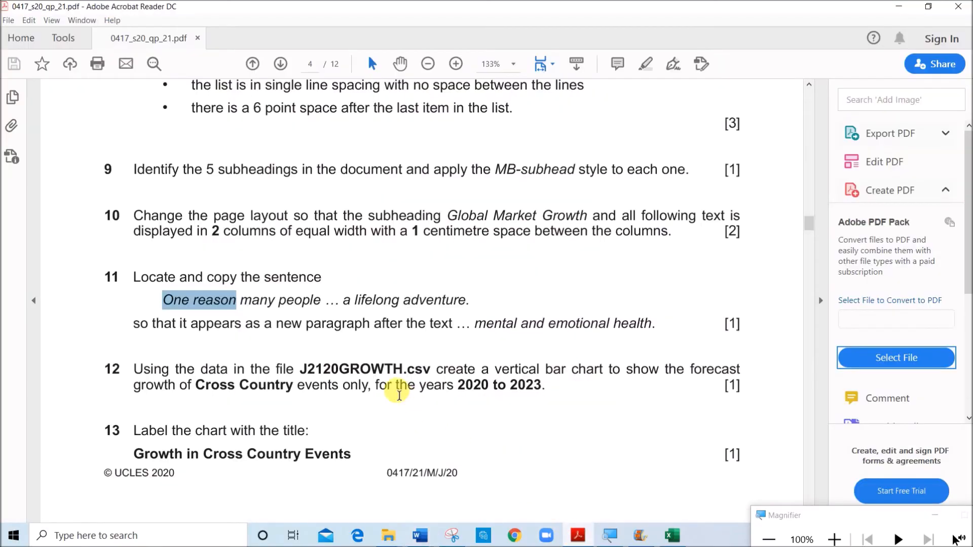
# Find "mental and emotional health" in MTBSTUDY and paste the copied sentence as a new paragraph directly after it
pyautogui.moveTo(476, 327); pyautogui.dragTo(629, 331)
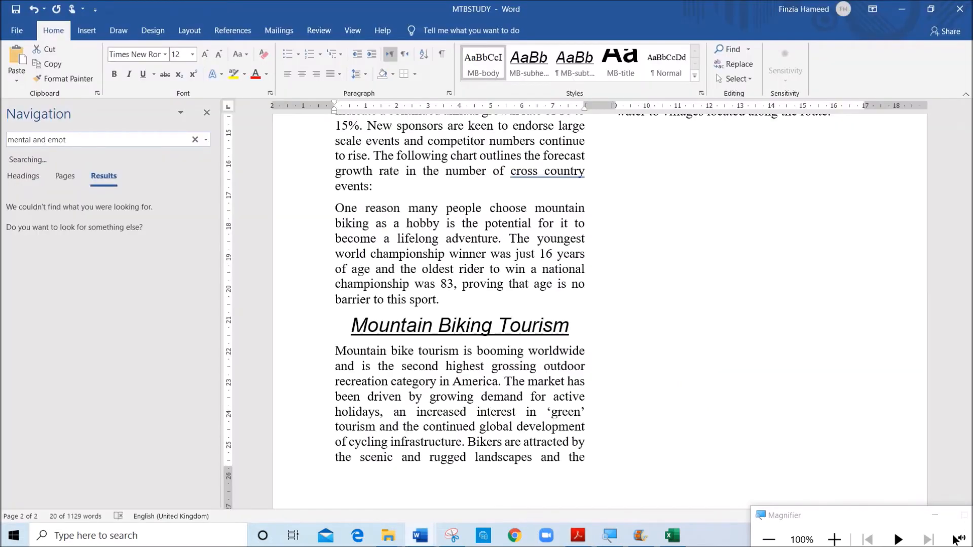
pyautogui.write('io')
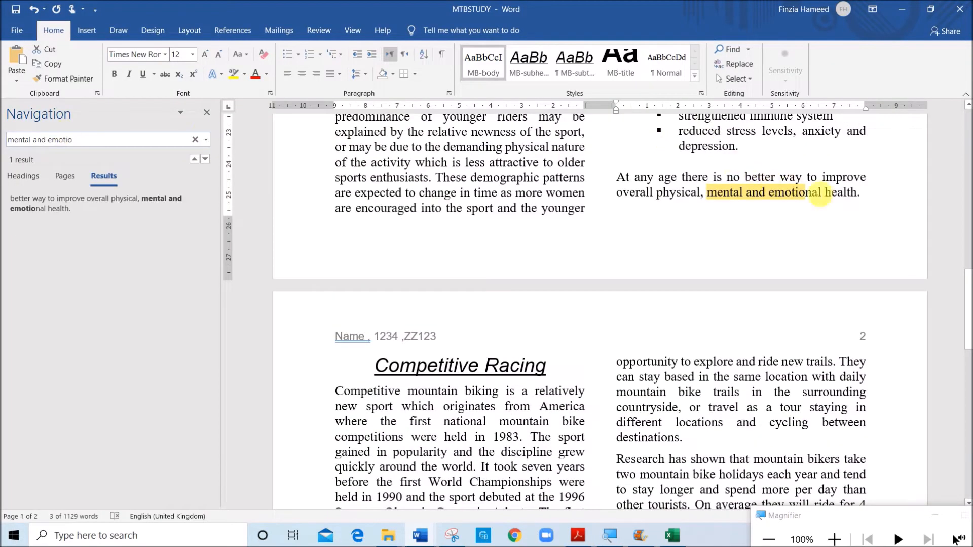
pyautogui.click(904, 183)
pyautogui.hotkey('ctrl', 'v')
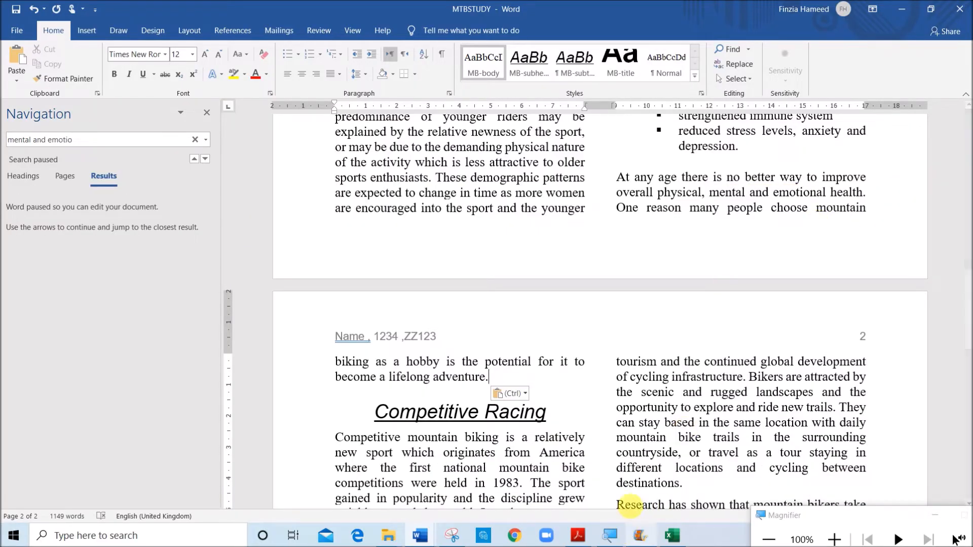
# Return to the question paper and read question 12 for the data file, chart type, event category and years to chart
pyautogui.hotkey('alt', 'Tab')
pyautogui.scroll(-3, 390, 378)
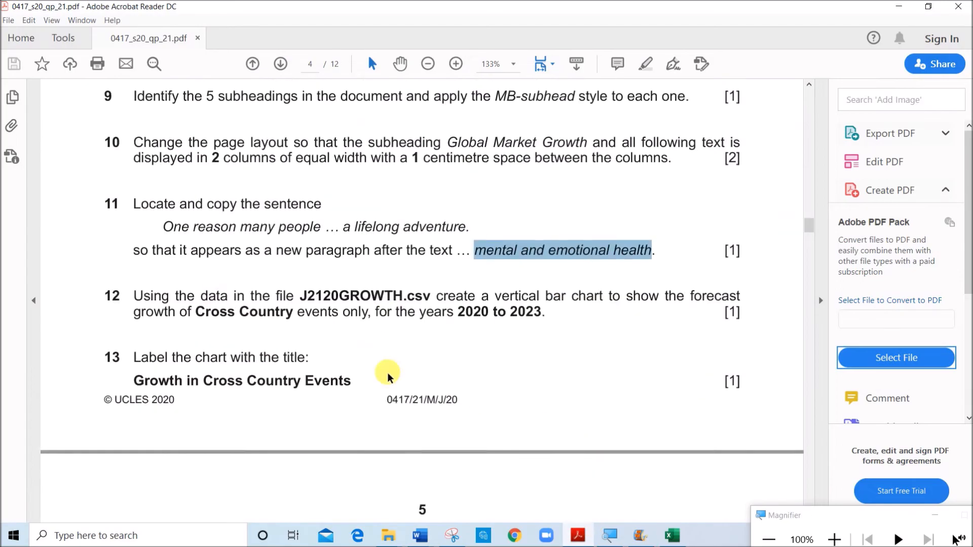
pyautogui.click(277, 310)
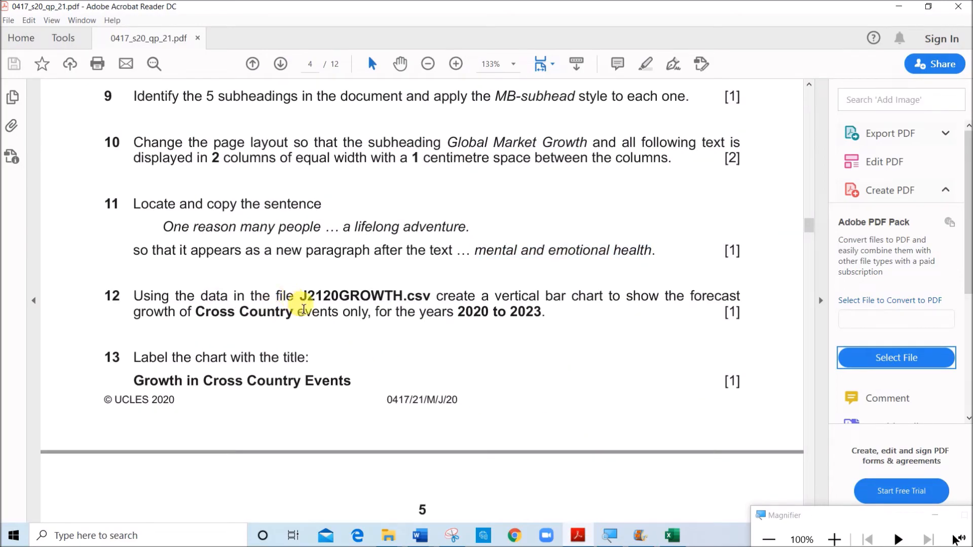
pyautogui.moveTo(301, 295); pyautogui.dragTo(744, 300)
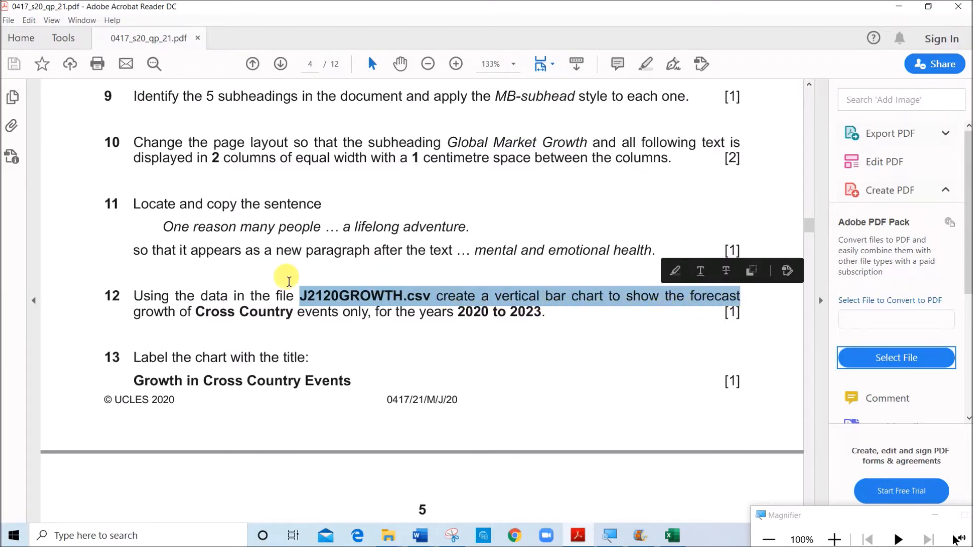
pyautogui.click(232, 312)
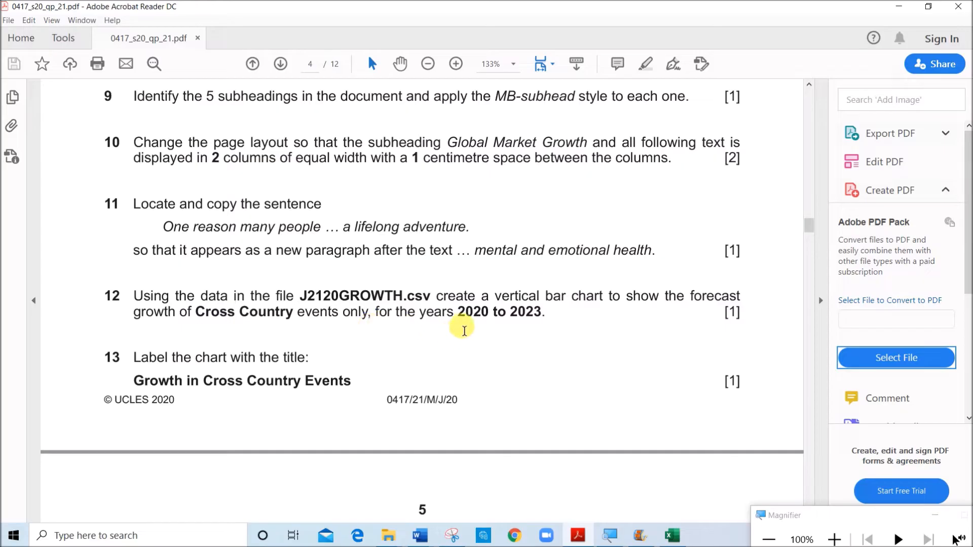
pyautogui.moveTo(462, 317); pyautogui.dragTo(542, 317)
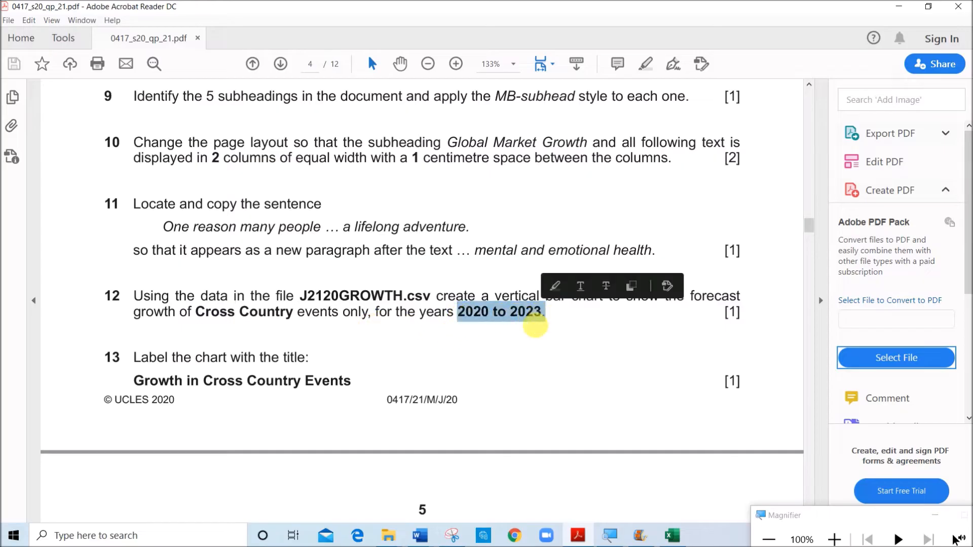
# In the J2120GROWTH workbook, insert a 2-D clustered column chart of Cross Country for 2020 to 2023 and move it beside the data
pyautogui.click(674, 536)
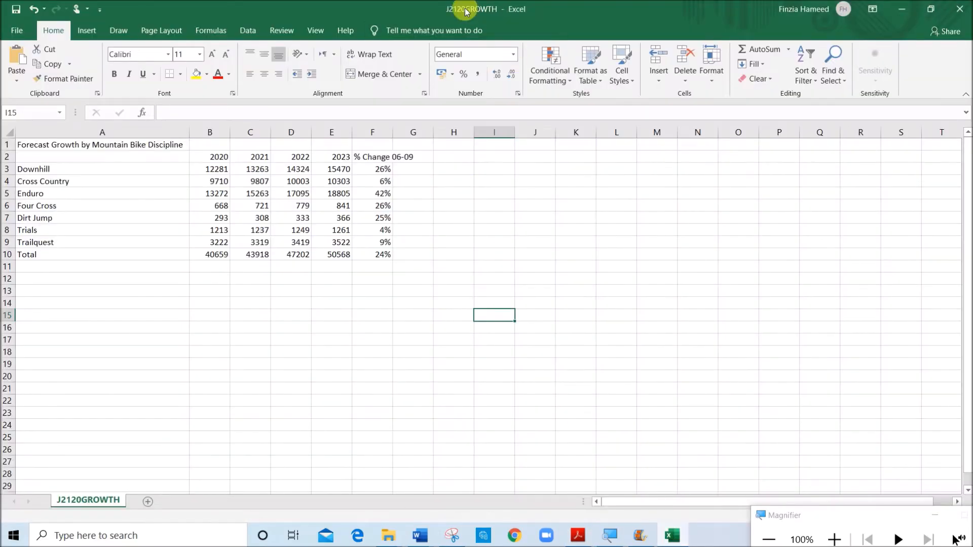
pyautogui.click(337, 339)
pyautogui.click(159, 187)
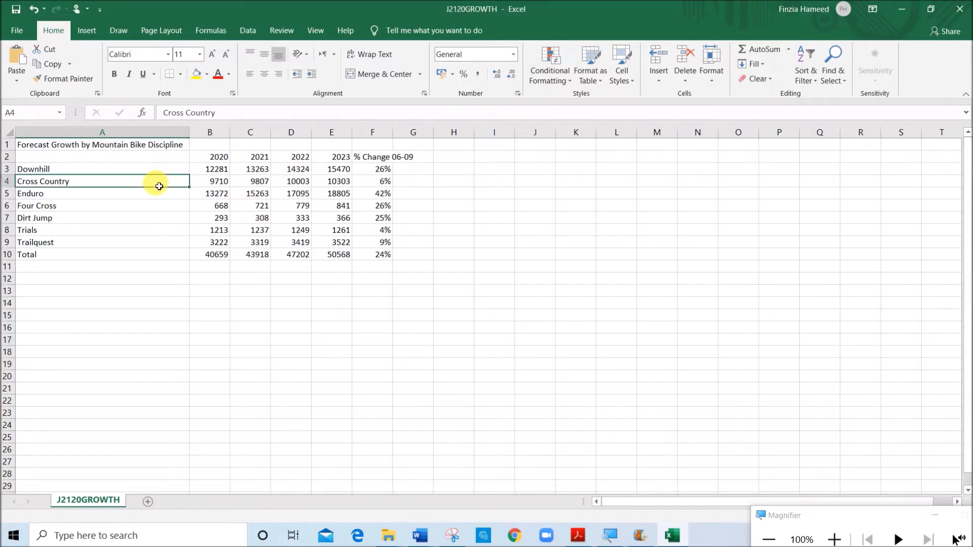
pyautogui.moveTo(207, 188); pyautogui.dragTo(337, 183)
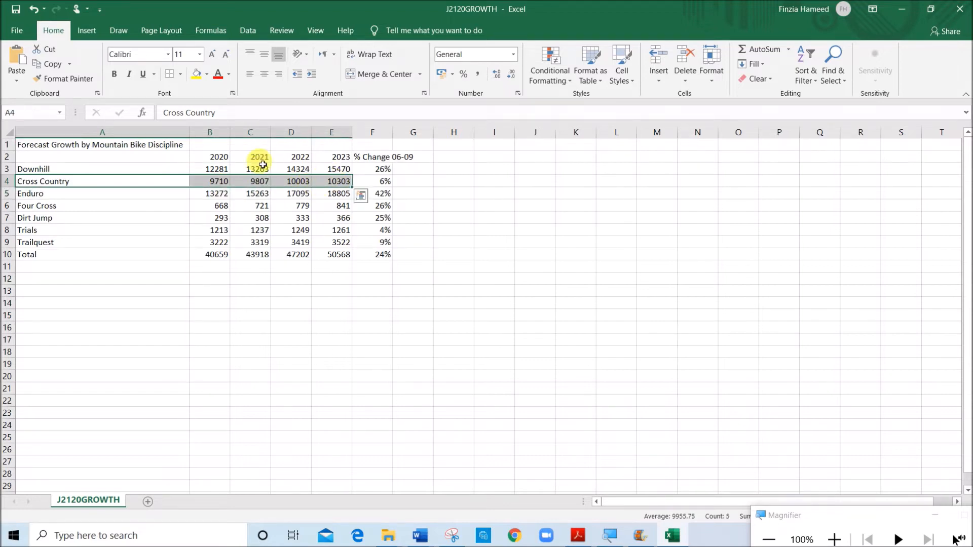
pyautogui.keyDown('ctrl'); pyautogui.click(181, 159); pyautogui.keyUp('ctrl')
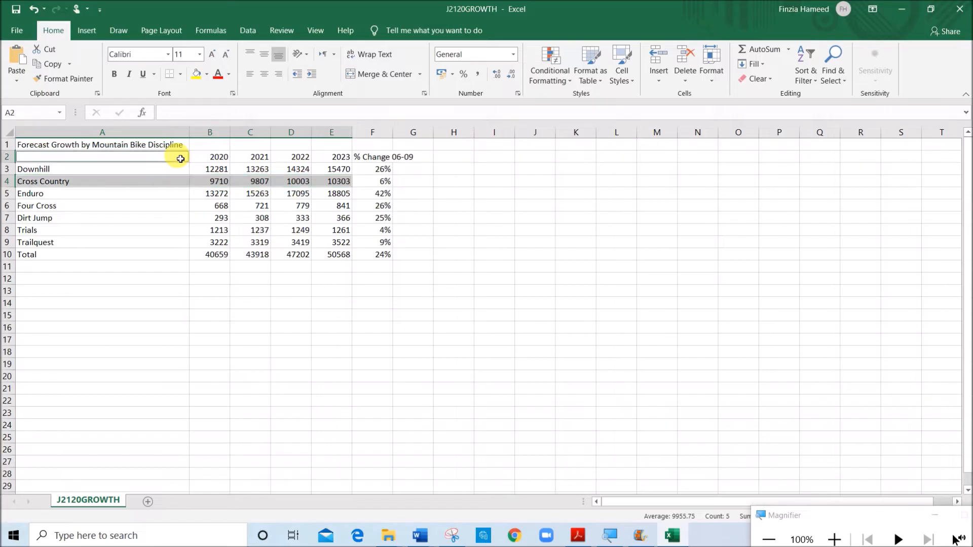
pyautogui.moveTo(194, 160); pyautogui.dragTo(343, 161)
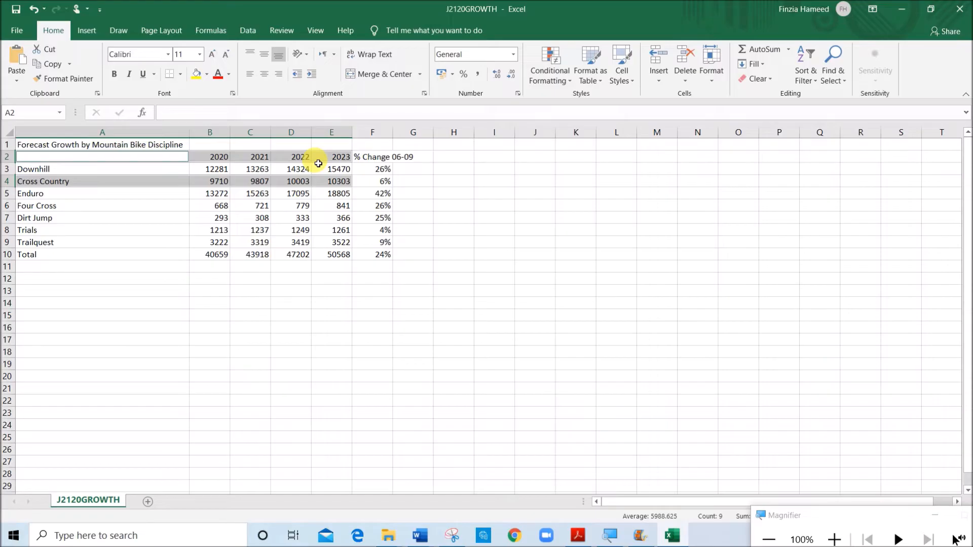
pyautogui.click(87, 30)
pyautogui.click(432, 54)
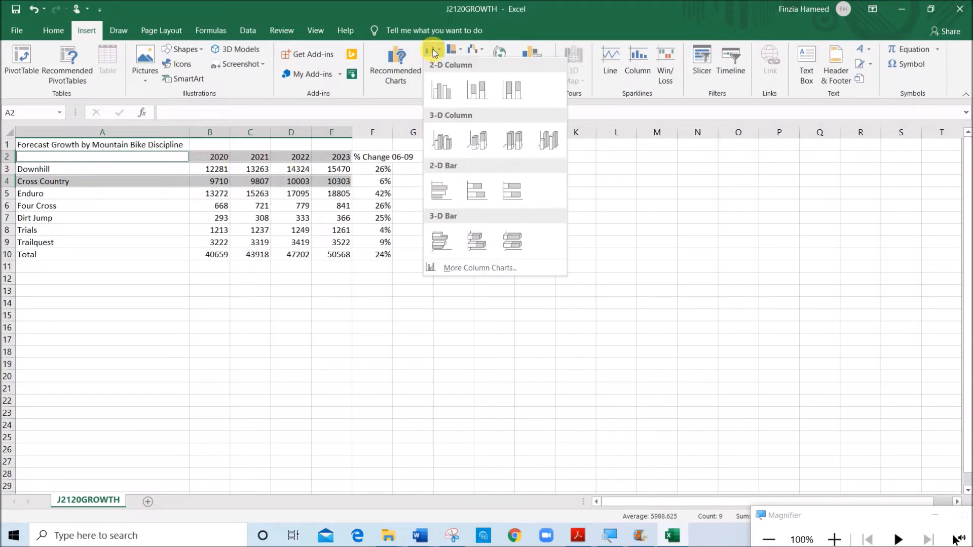
pyautogui.click(452, 90)
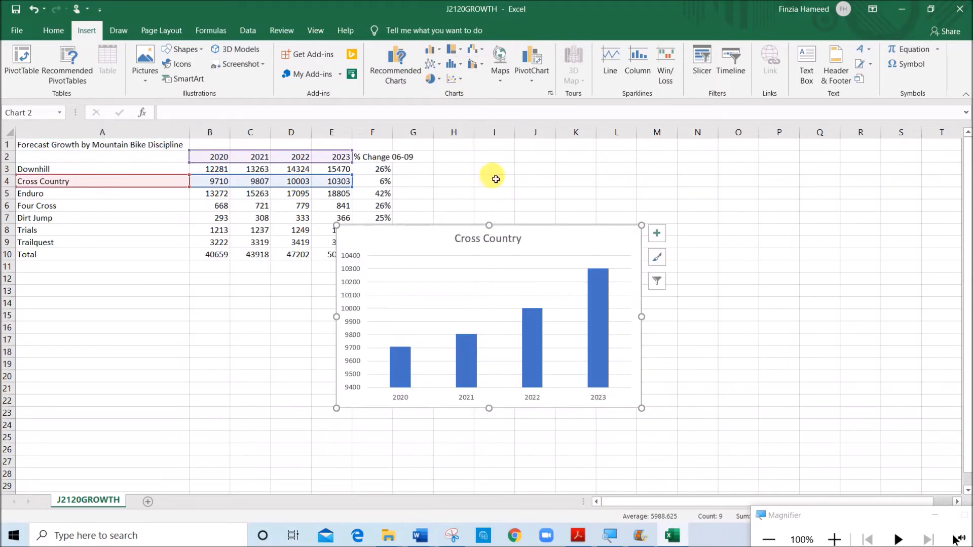
pyautogui.moveTo(534, 235); pyautogui.dragTo(613, 220)
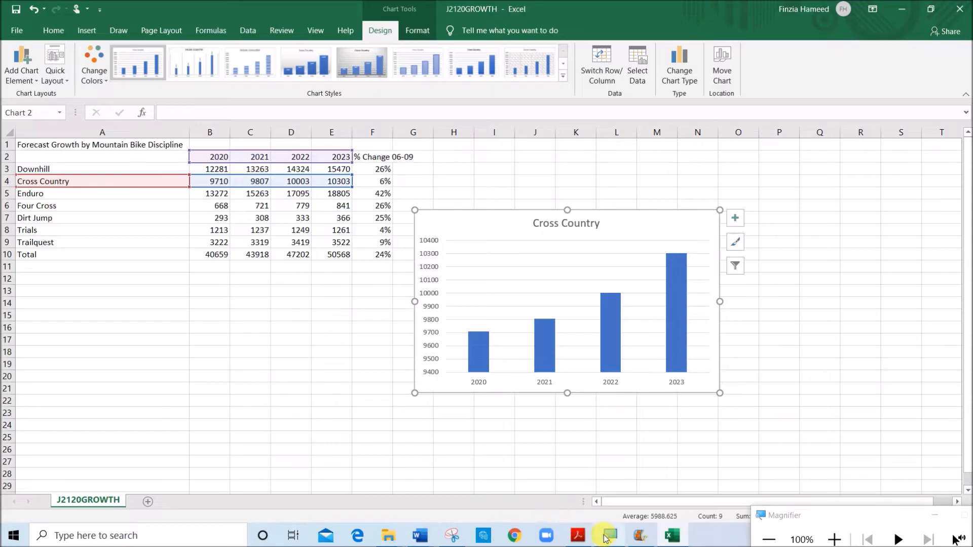
# Check question 13 and set the chart title to "Growth in Cross Country Events"
pyautogui.click(569, 530)
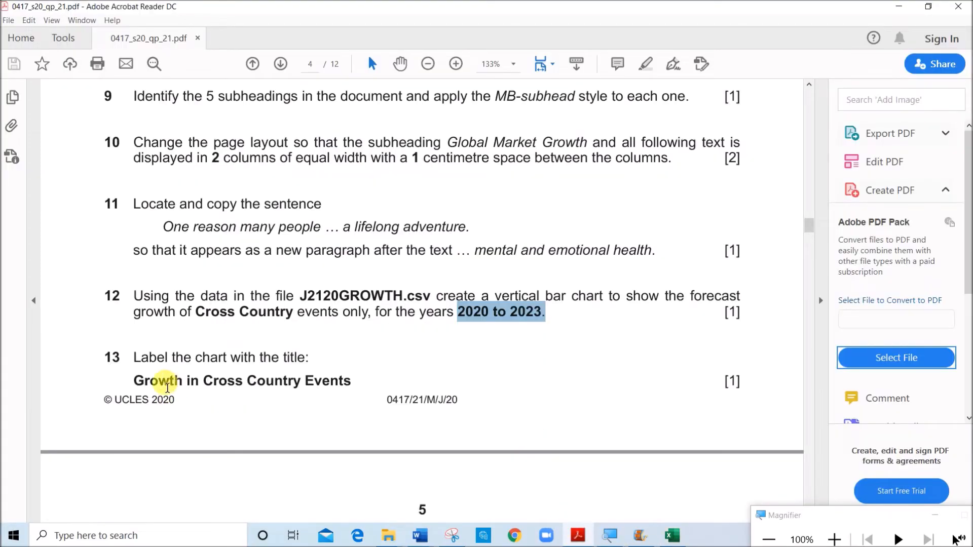
pyautogui.moveTo(134, 381); pyautogui.dragTo(342, 375)
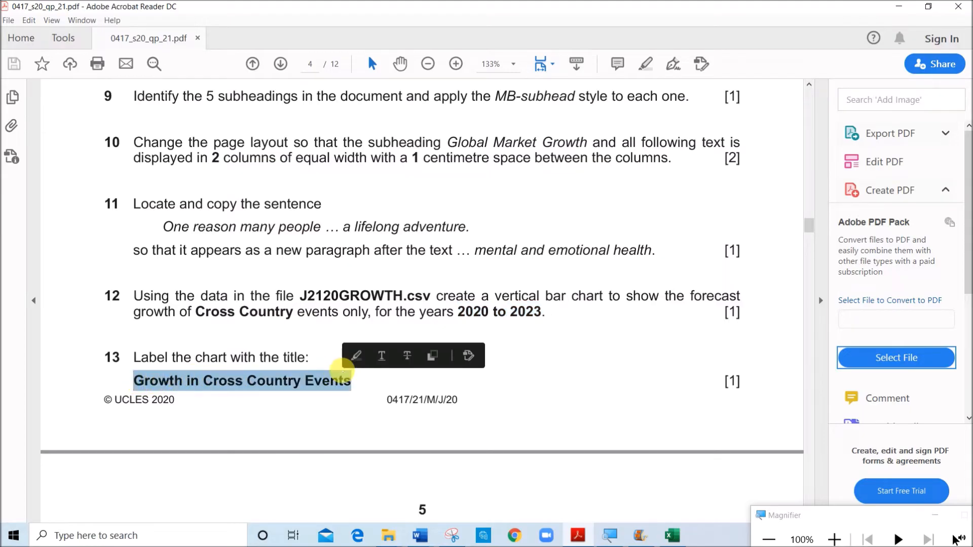
pyautogui.click(672, 536)
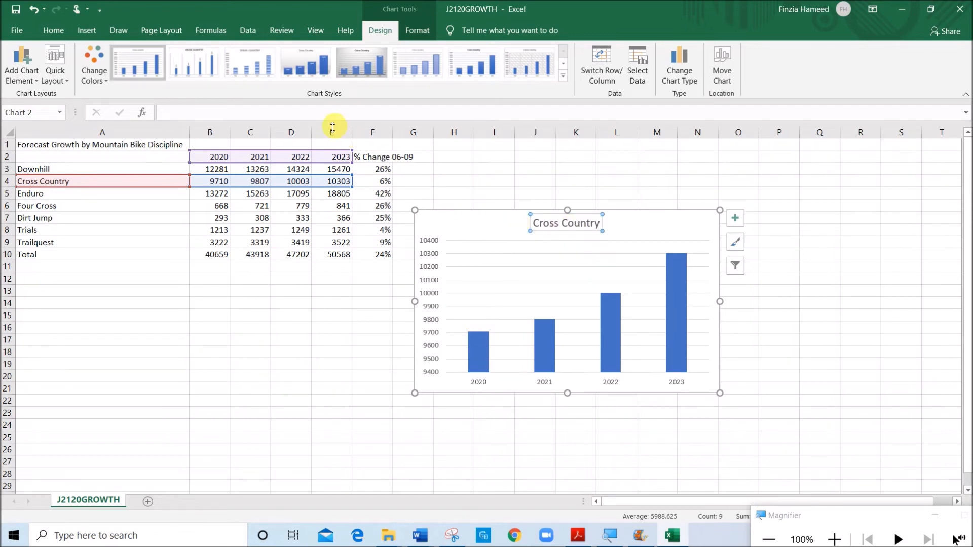
pyautogui.press('Return')
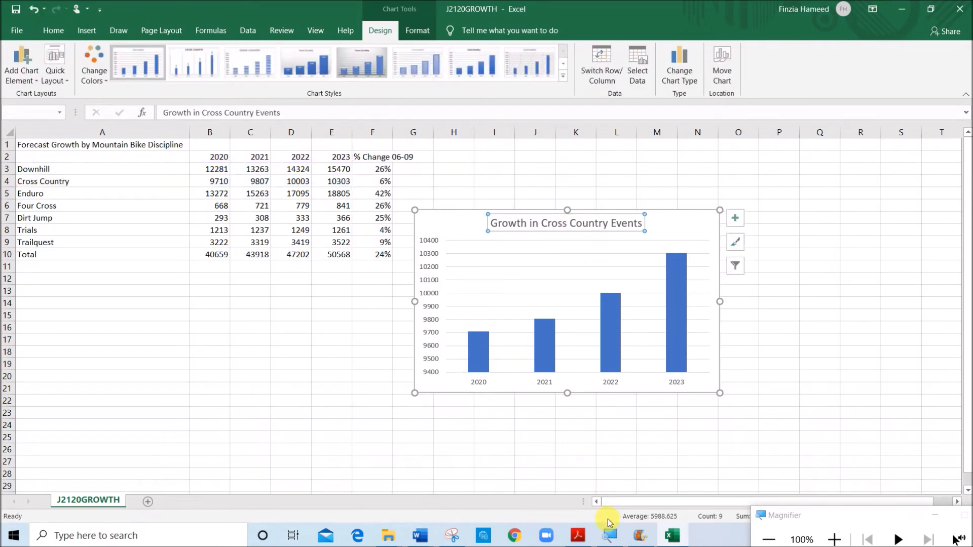
# Following question 14, add axis titles to the chart and label the value axis "Number of Events"
pyautogui.hotkey('alt', 'Tab')
pyautogui.scroll(-1, 372, 348)
pyautogui.scroll(-1, 372, 347)
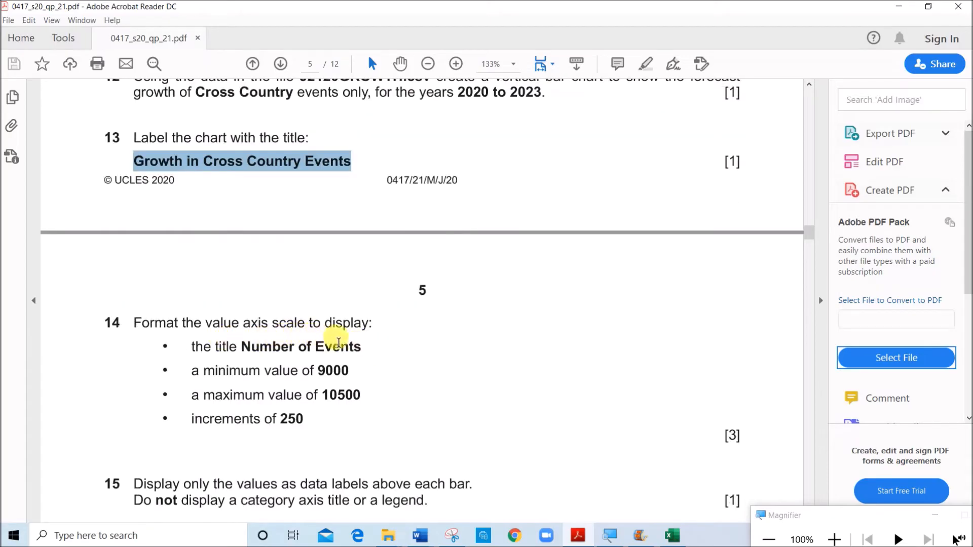
pyautogui.click(298, 348)
pyautogui.moveTo(246, 351); pyautogui.dragTo(346, 352)
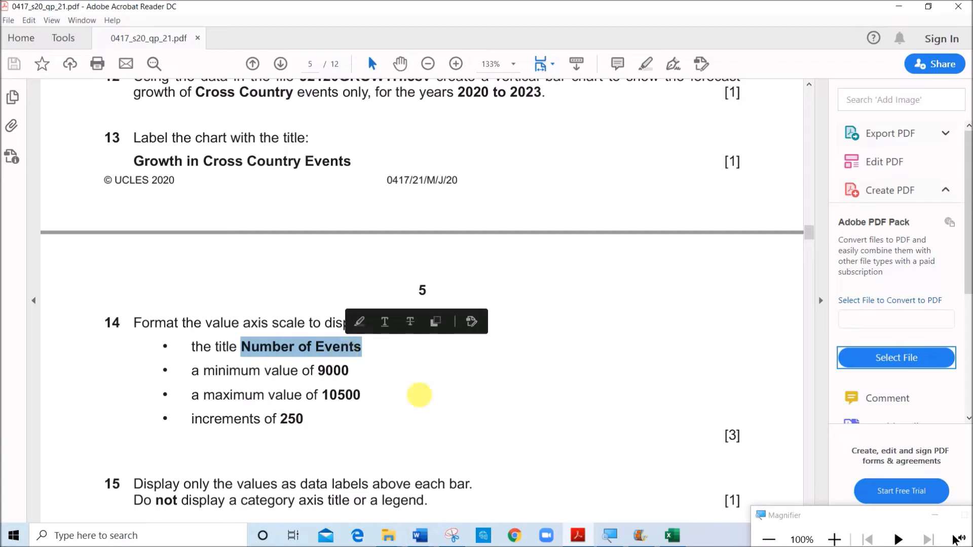
pyautogui.click(672, 535)
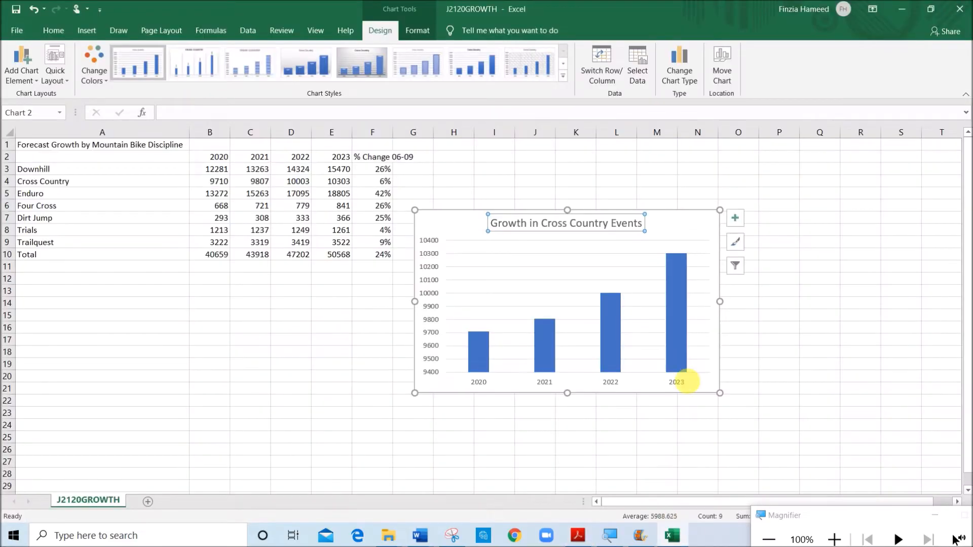
pyautogui.click(735, 225)
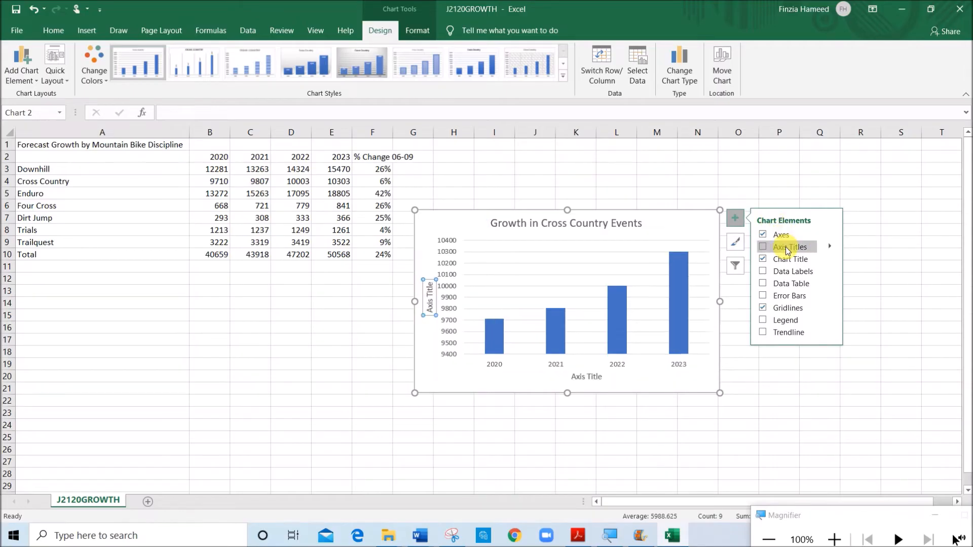
pyautogui.click(22, 76)
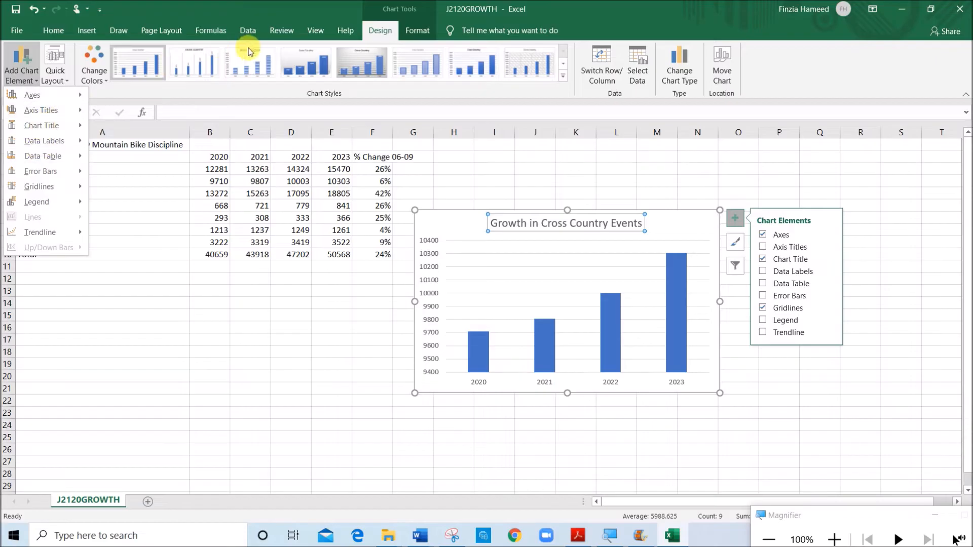
pyautogui.click(660, 17)
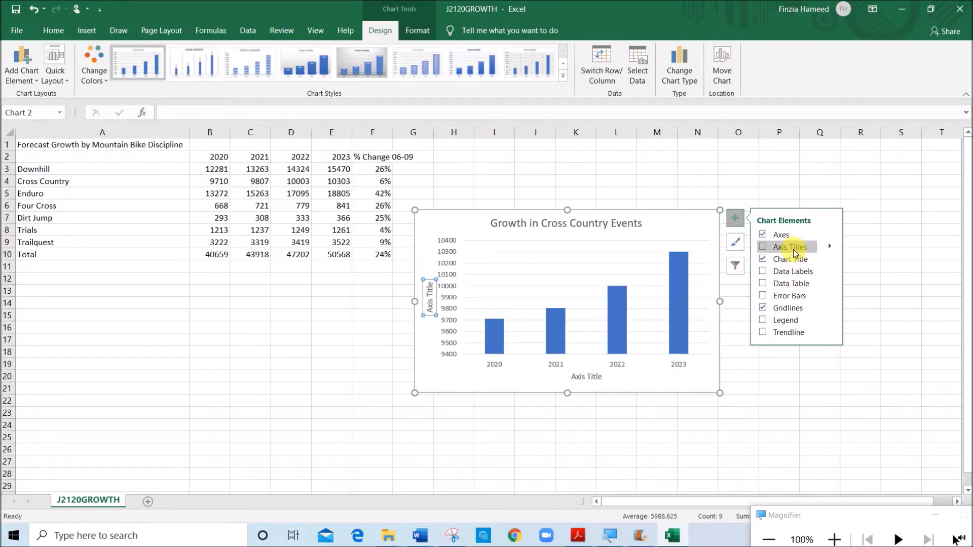
pyautogui.click(200, 113)
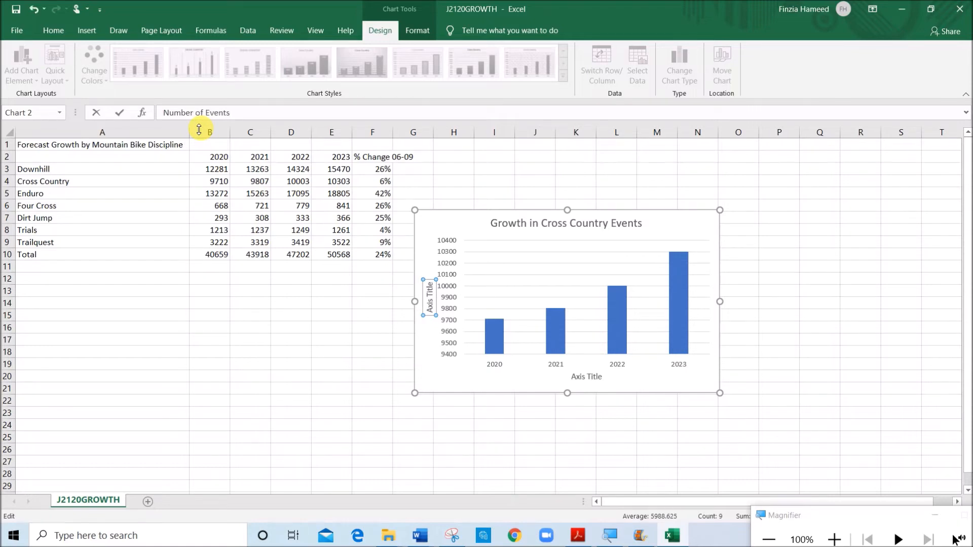
pyautogui.write('Number of Events')
pyautogui.press('Return')
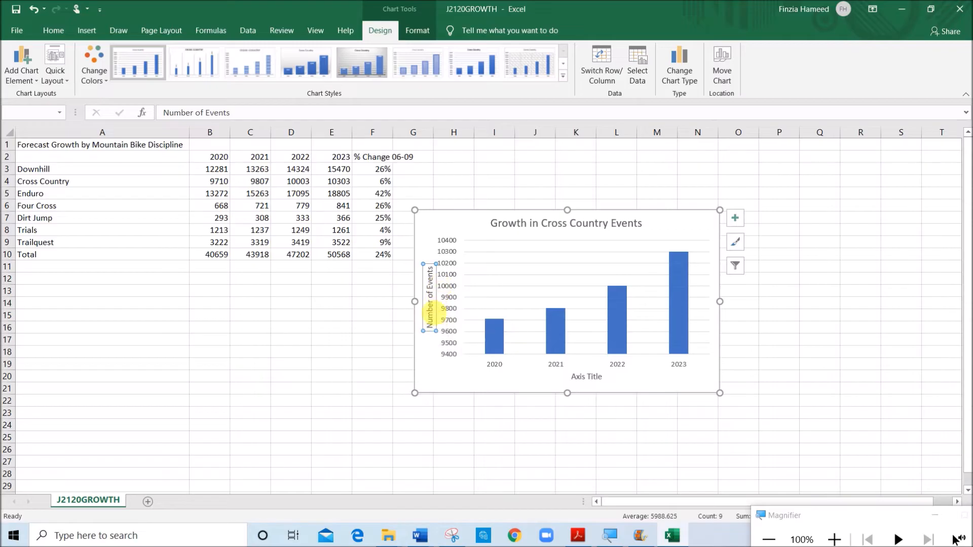
# Following question 14, set the chart's value axis to a minimum of 9000 and a maximum of 10500
pyautogui.click(578, 536)
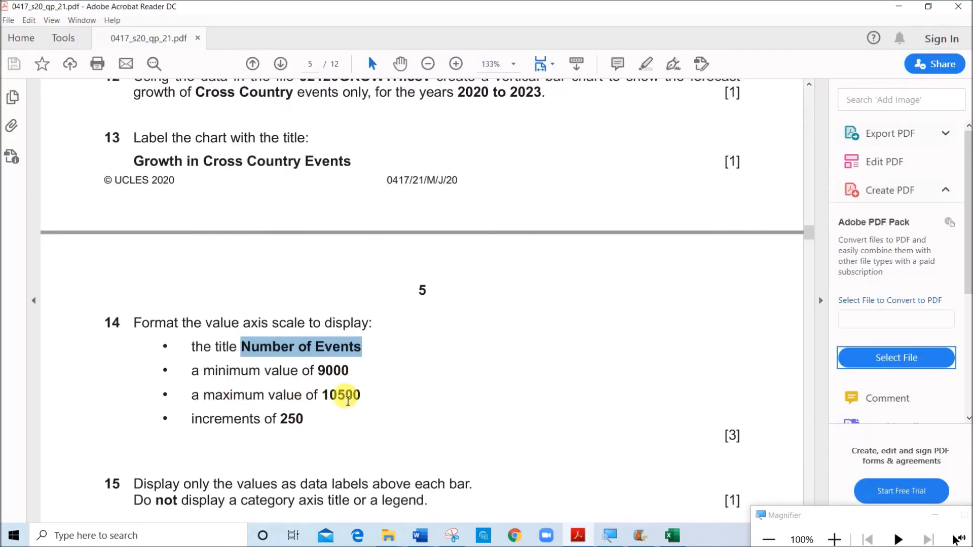
pyautogui.click(670, 538)
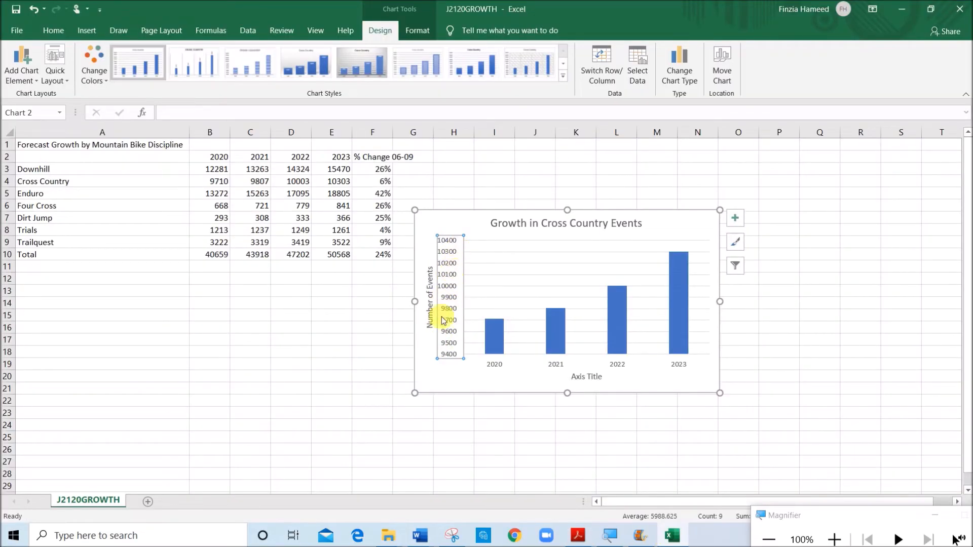
pyautogui.rightClick(451, 334)
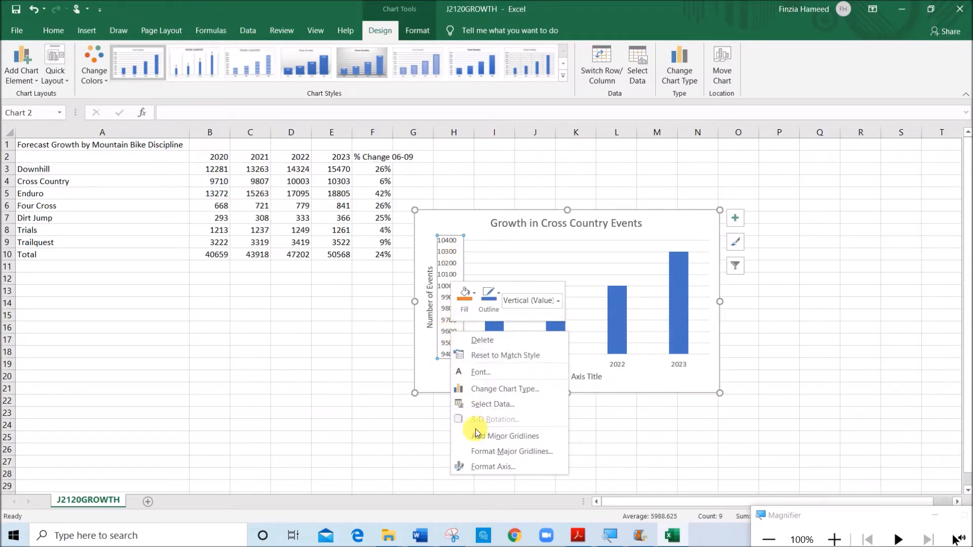
pyautogui.click(483, 466)
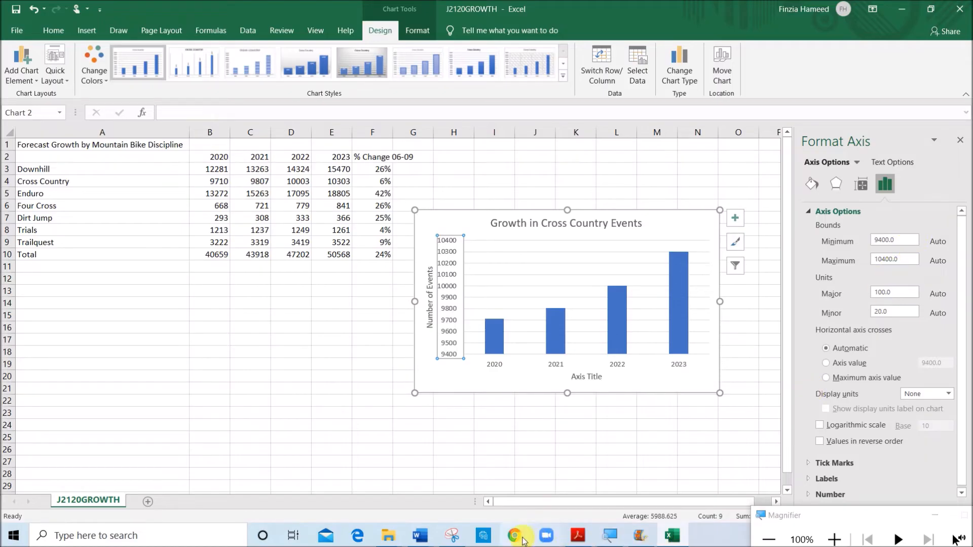
pyautogui.click(579, 540)
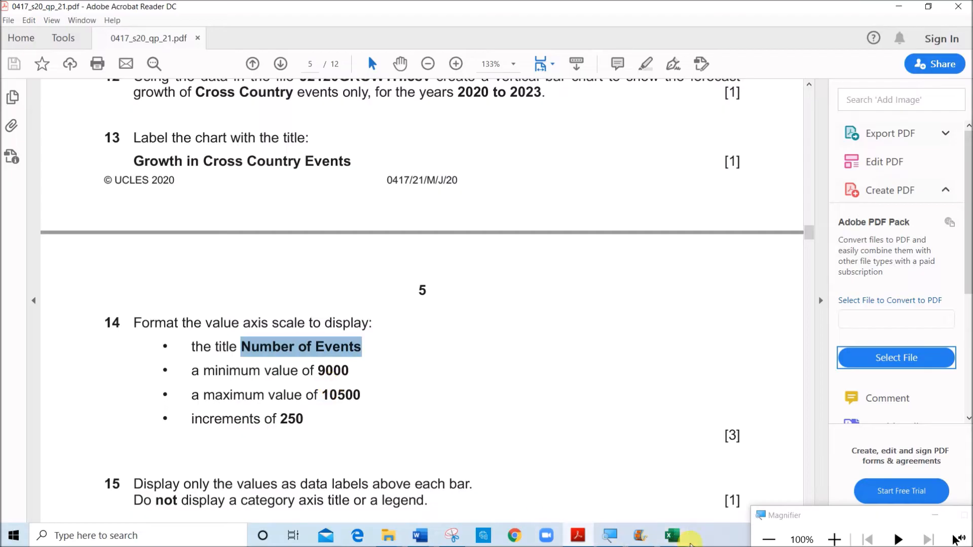
pyautogui.click(672, 536)
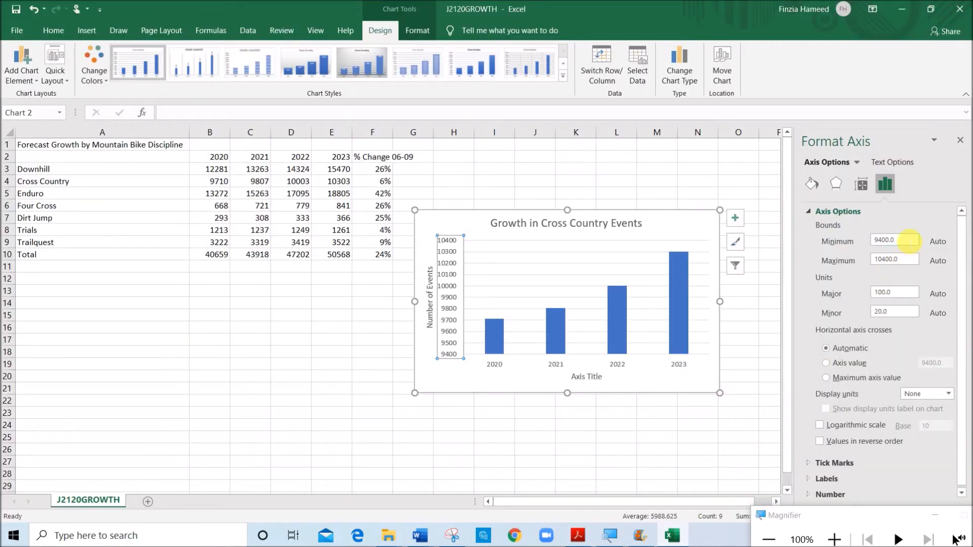
pyautogui.write('9000')
pyautogui.click(904, 260)
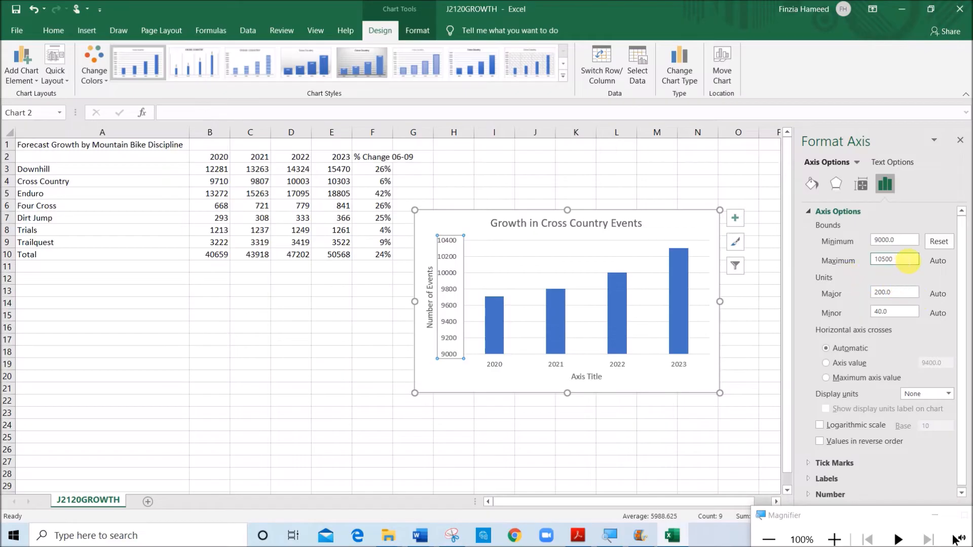
pyautogui.press('Return')
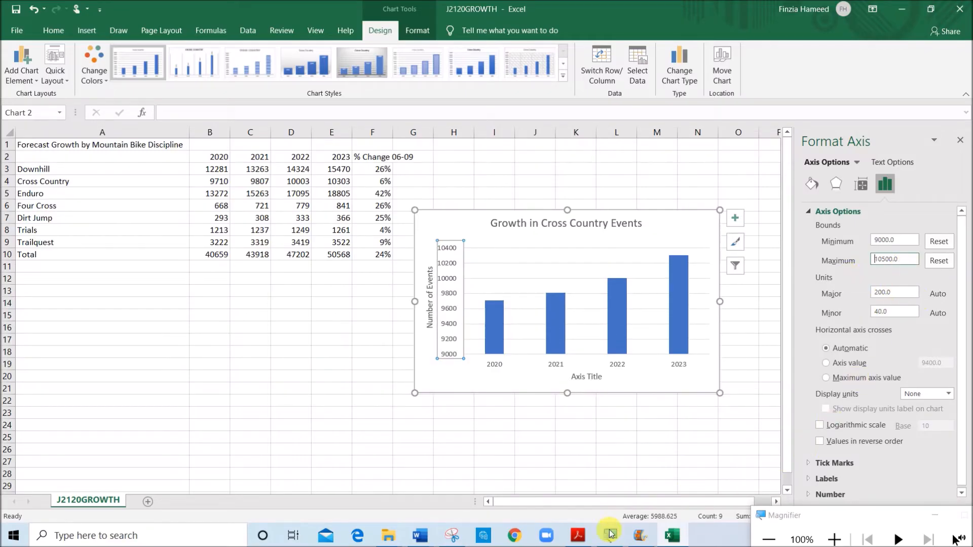
# Check the increment in question 14 of the paper and set the value axis major unit to 250
pyautogui.click(587, 542)
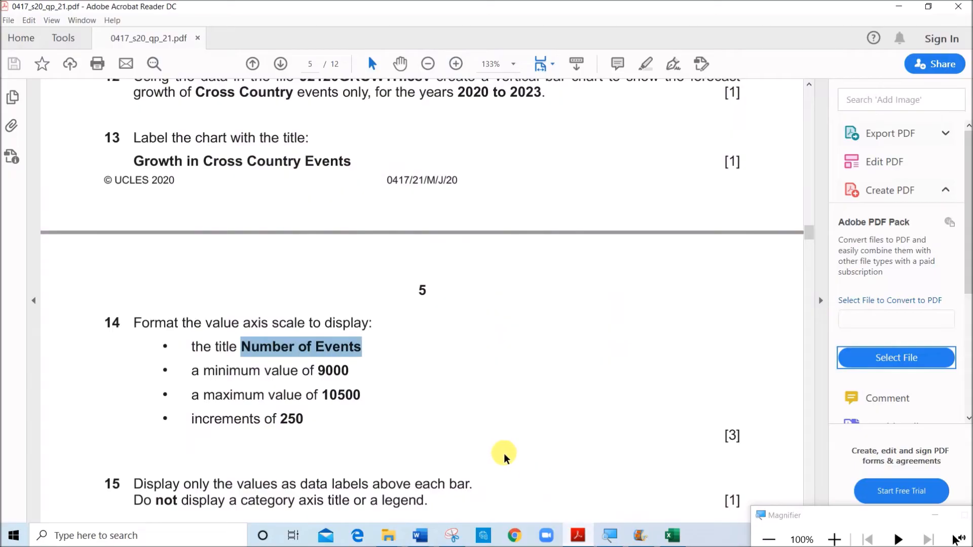
pyautogui.click(292, 431)
pyautogui.doubleClick(292, 430)
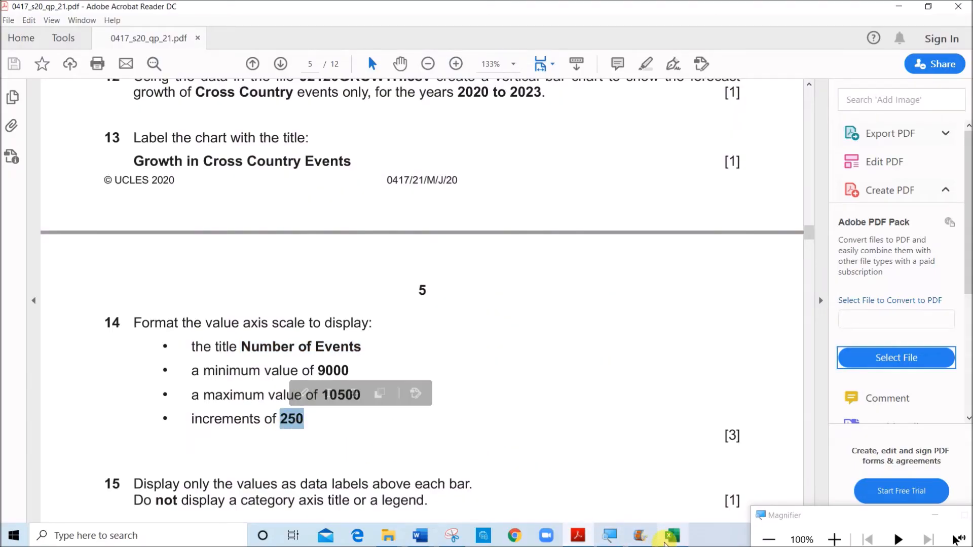
pyautogui.click(673, 536)
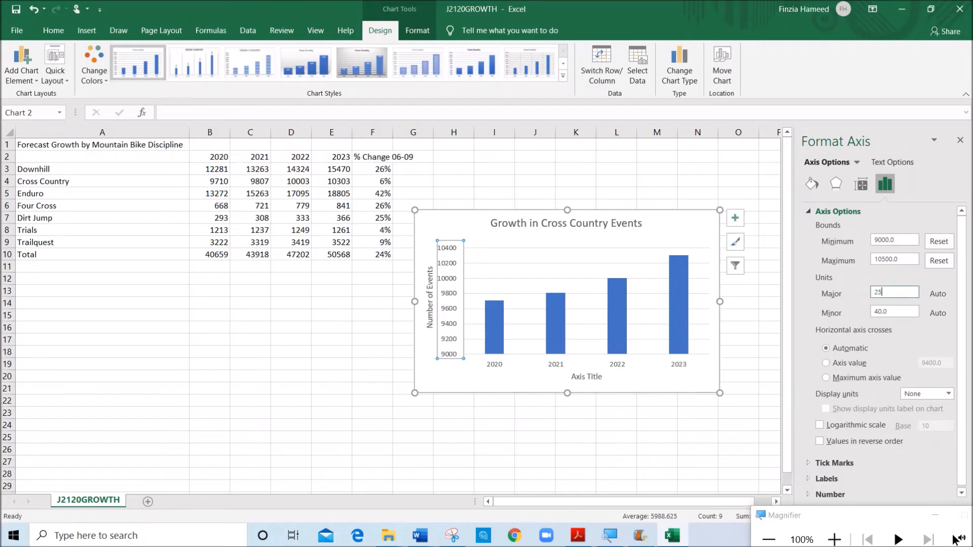
pyautogui.click(847, 301)
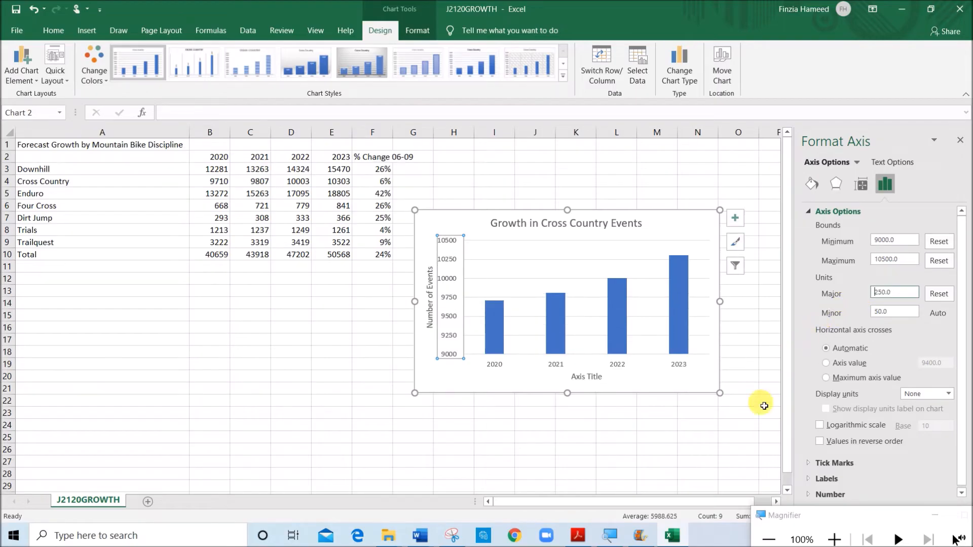
# Read question 15 and add data labels showing the values above the chart's bars
pyautogui.click(578, 536)
pyautogui.scroll(-3, 392, 453)
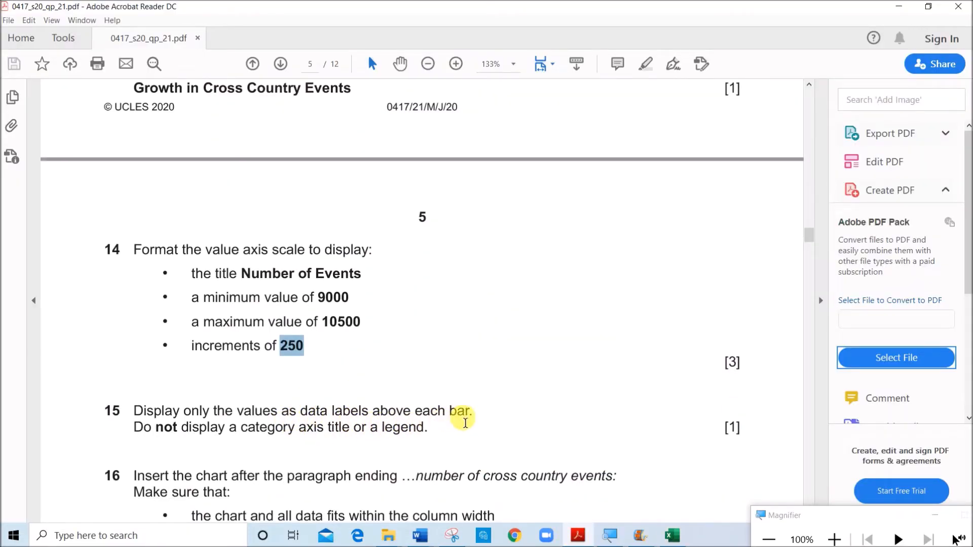
pyautogui.click(673, 536)
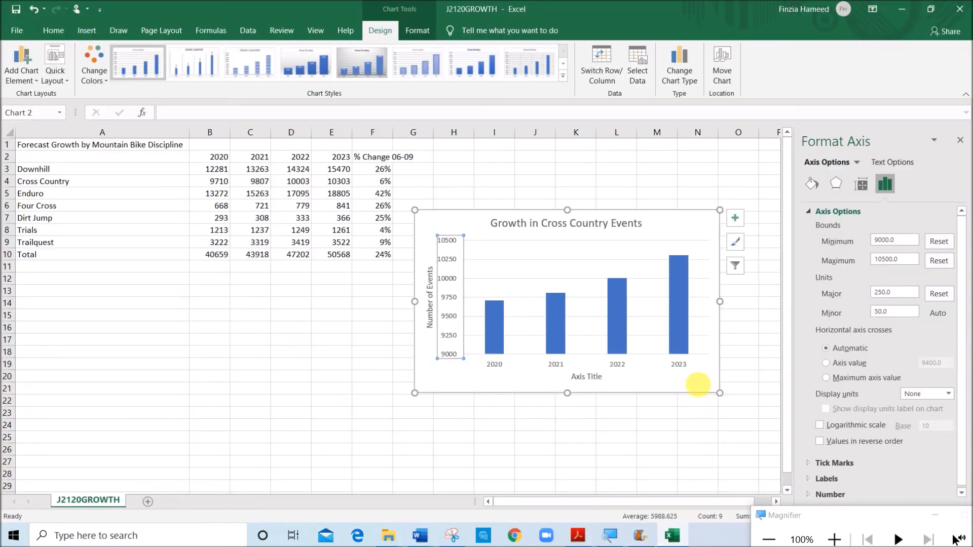
pyautogui.click(617, 328)
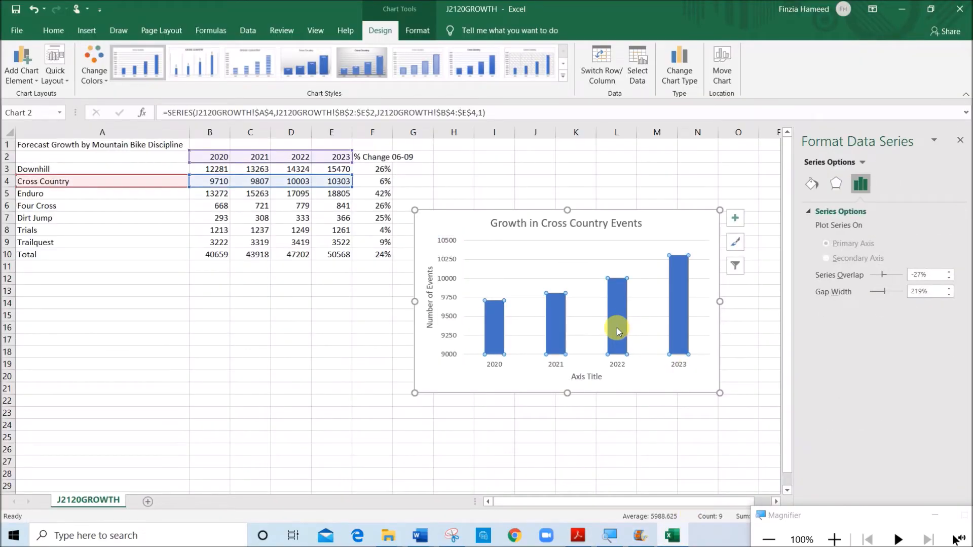
pyautogui.rightClick(621, 291)
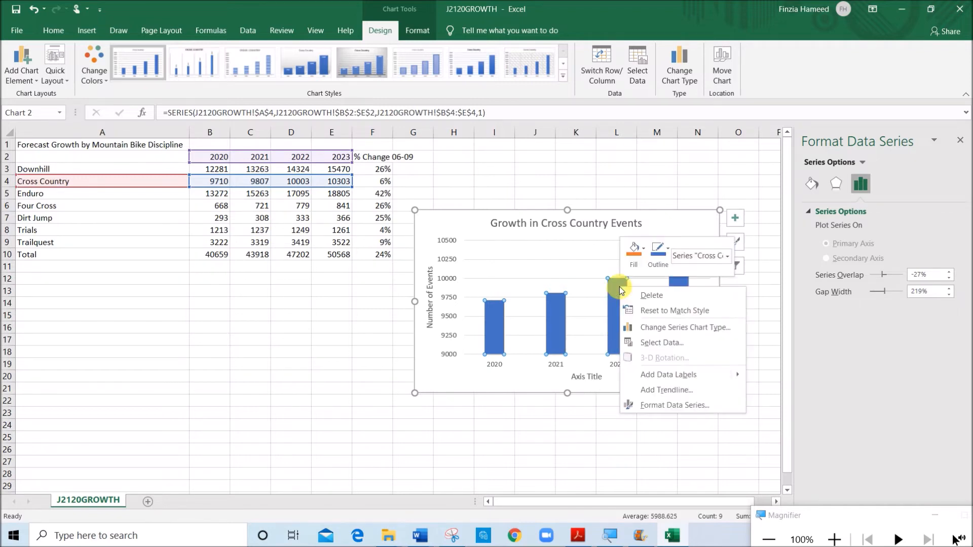
pyautogui.moveTo(739, 381)
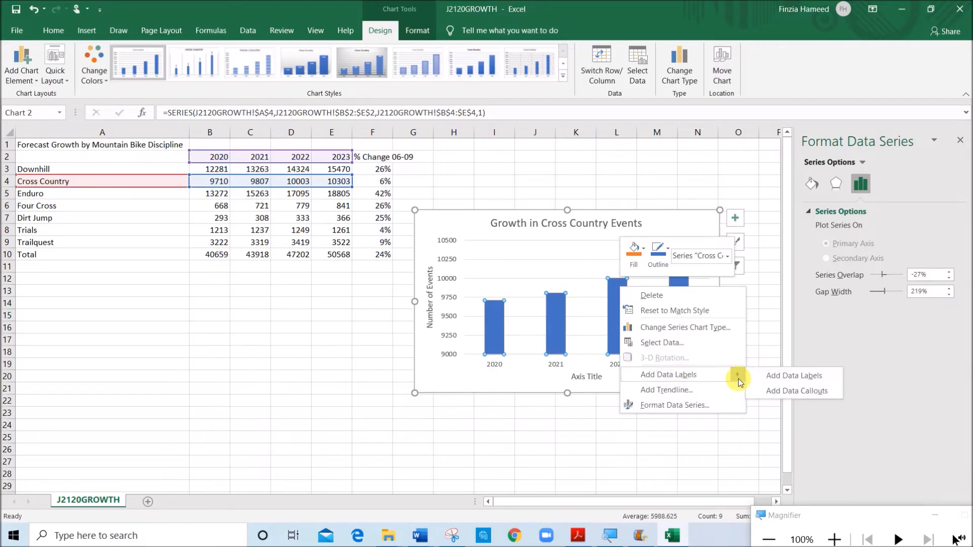
pyautogui.click(780, 378)
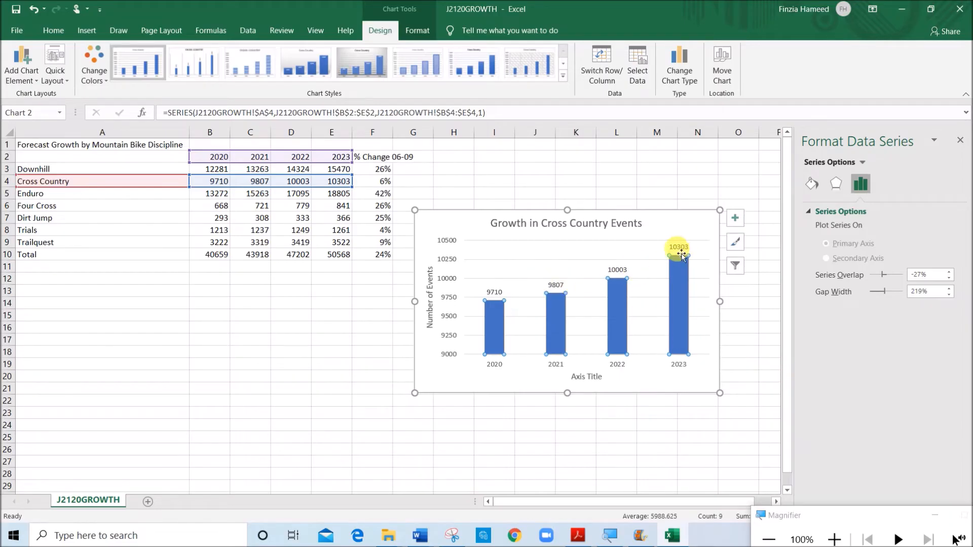
# Recheck question 15 in the paper and delete the category axis title from the chart in the workbook
pyautogui.click(577, 532)
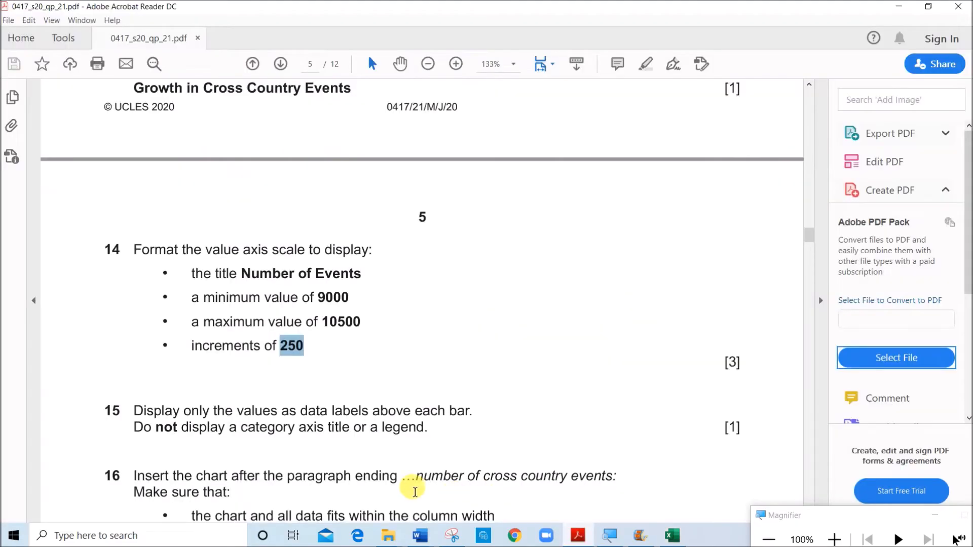
pyautogui.scroll(-1, 290, 436)
pyautogui.scroll(-1, 290, 436)
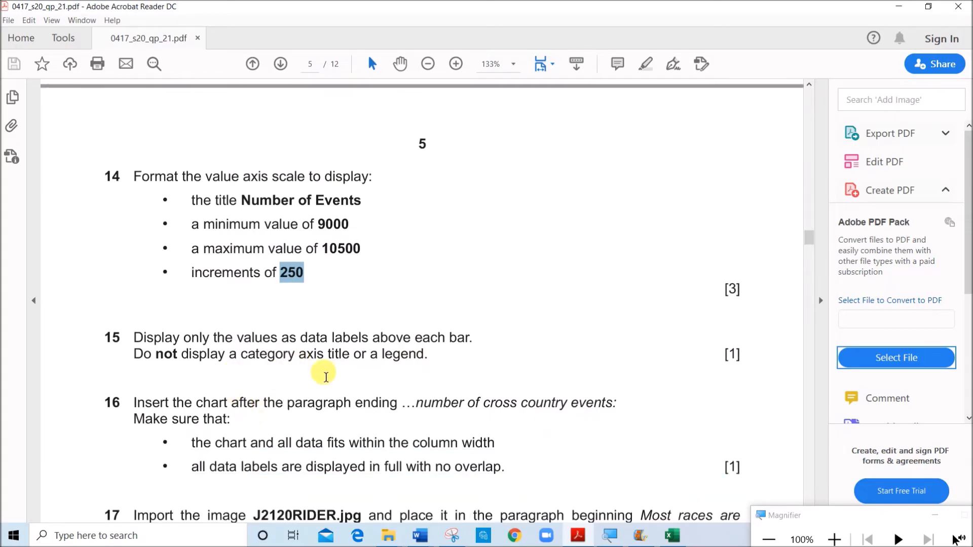
pyautogui.click(672, 535)
pyautogui.click(590, 381)
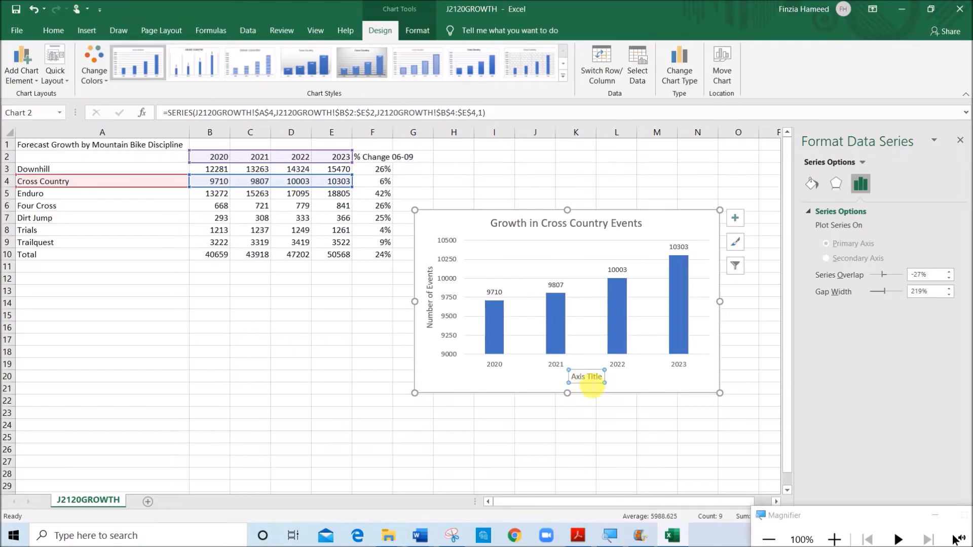
pyautogui.press('Delete')
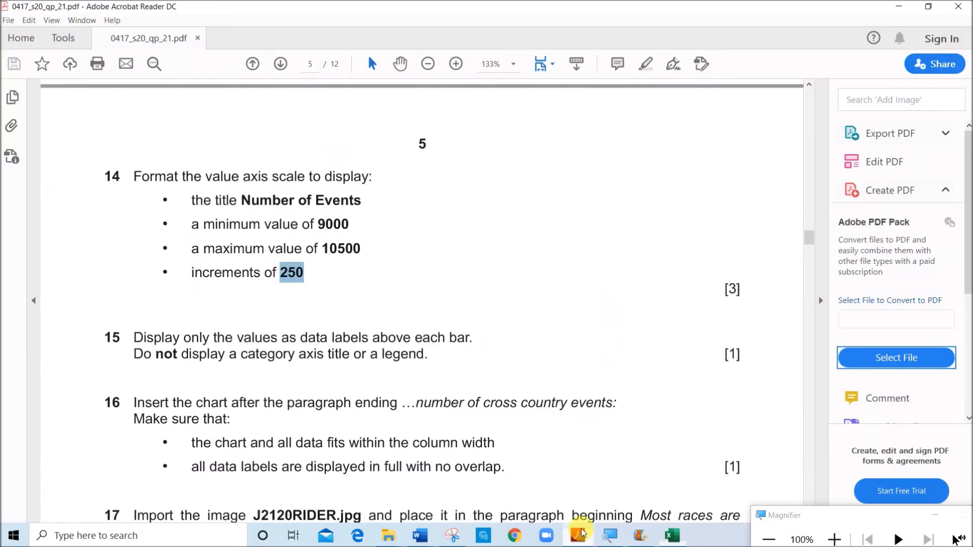
# Read question 16, search MTBSTUDY for "number of cross country" and place the insertion point after "events:" at that paragraph's end
pyautogui.click(578, 536)
pyautogui.scroll(-3, 395, 406)
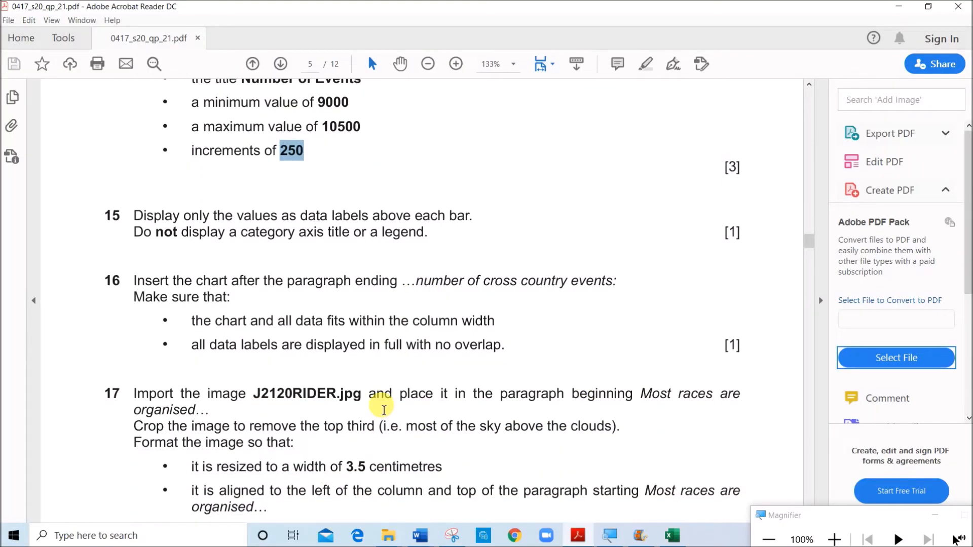
pyautogui.moveTo(424, 285); pyautogui.dragTo(561, 290)
pyautogui.hotkey('ctrl', 'c')
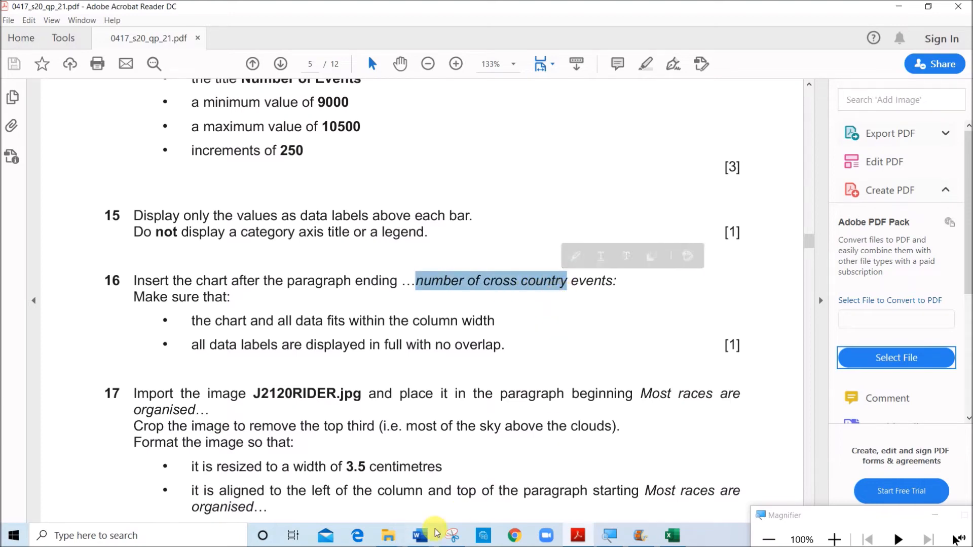
pyautogui.click(426, 539)
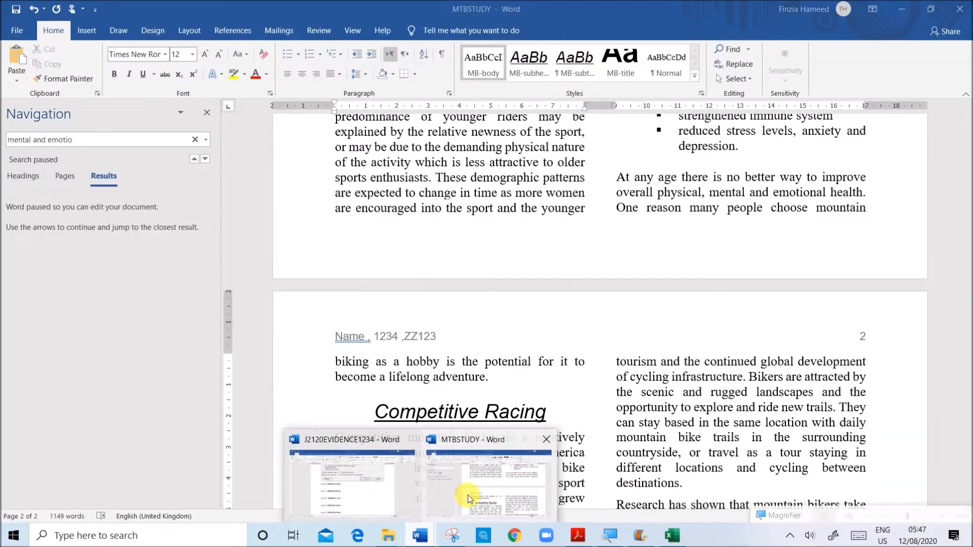
pyautogui.click(468, 495)
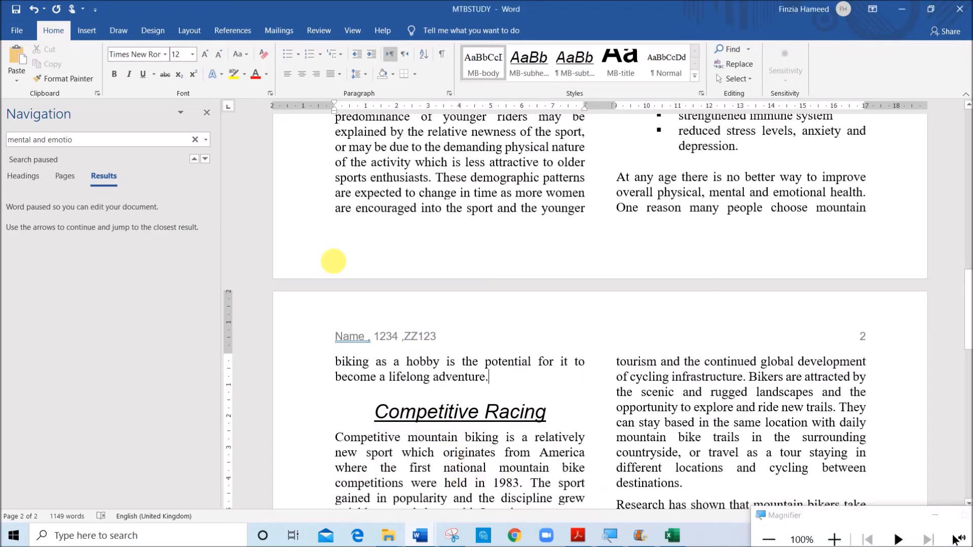
pyautogui.click(95, 142)
pyautogui.hotkey('ctrl', 'a')
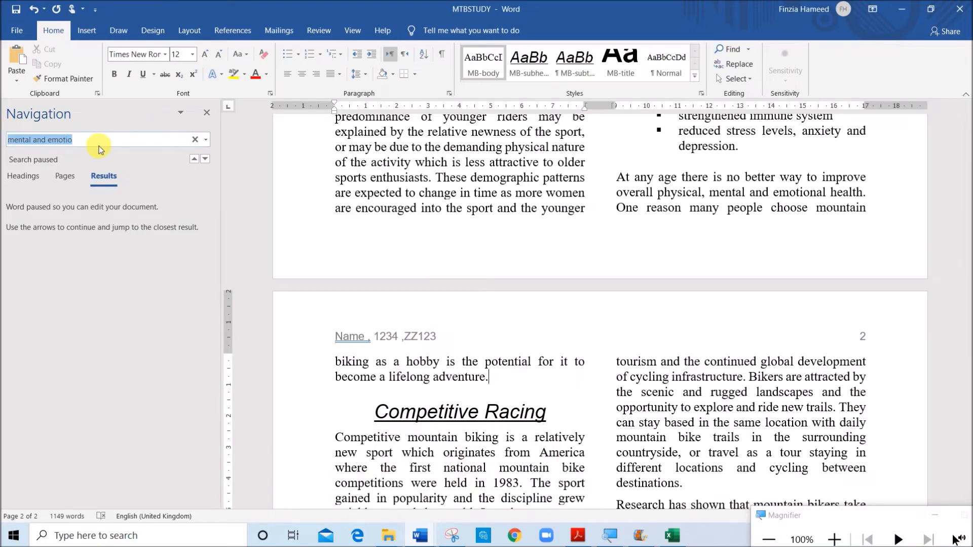
pyautogui.hotkey('ctrl', 'v')
pyautogui.press('Return')
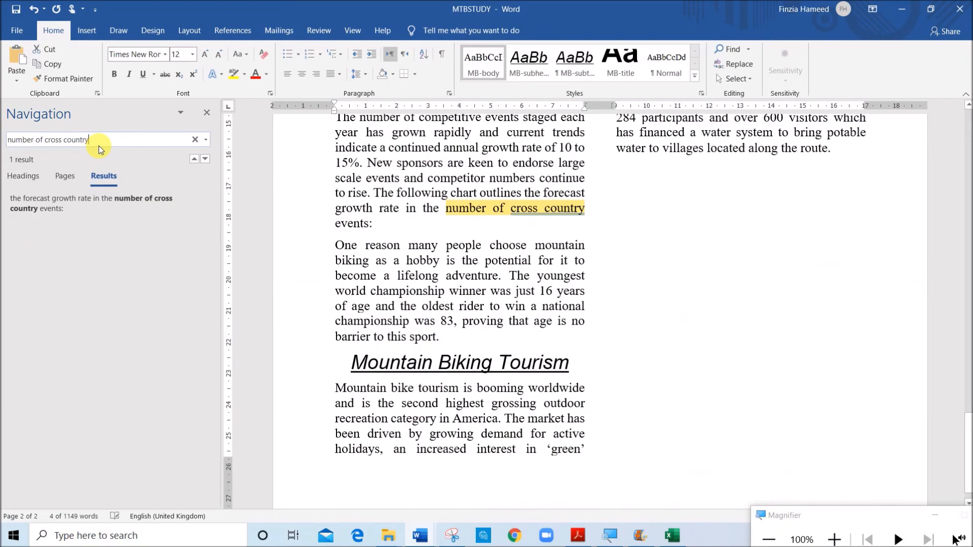
pyautogui.click(376, 224)
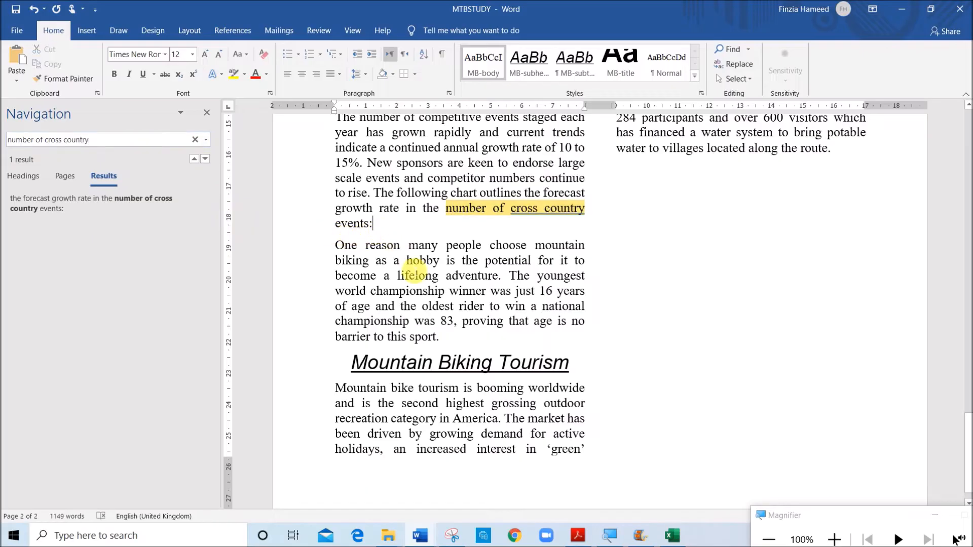
# Copy the whole Cross Country chart from the J2120GROWTH workbook and paste it into MTBSTUDY after the paragraph ending "number of cross country events:"
pyautogui.click(674, 536)
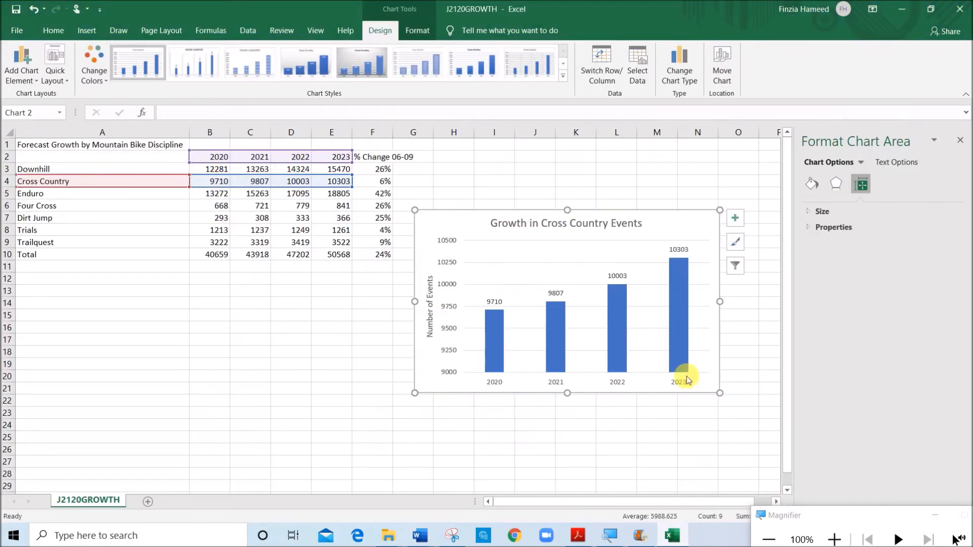
pyautogui.click(707, 361)
pyautogui.click(712, 381)
pyautogui.click(649, 461)
pyautogui.click(716, 381)
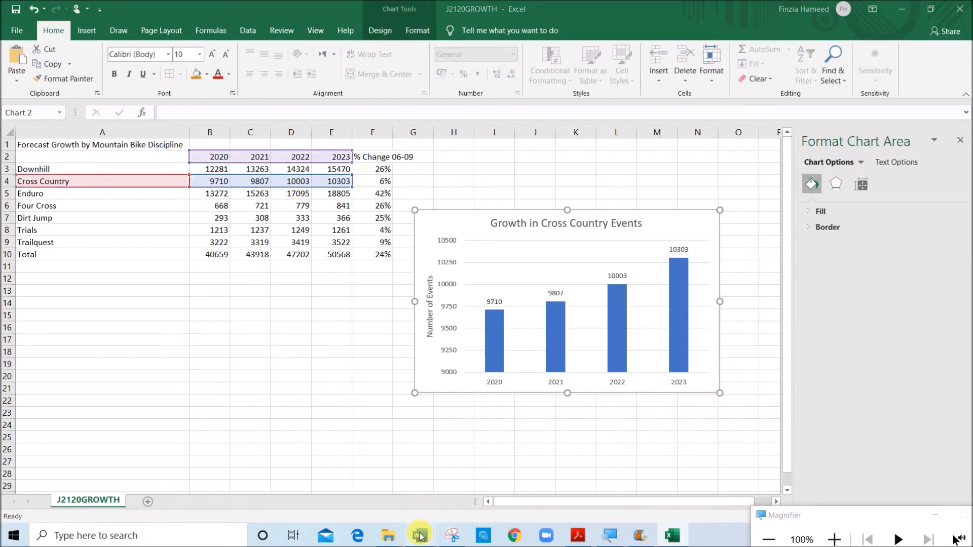
pyautogui.click(420, 536)
pyautogui.click(504, 500)
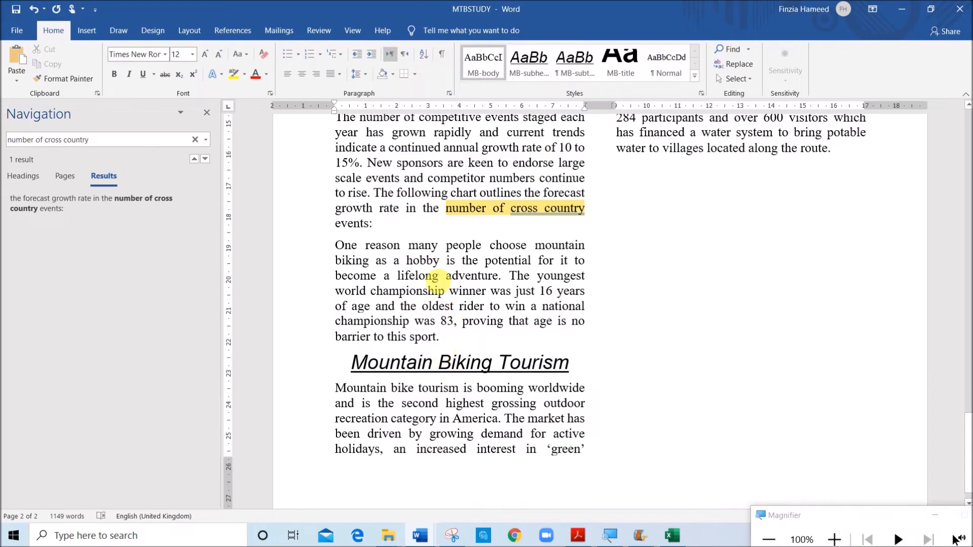
# Check question 16's chart fit and label requirements and question 17's image file name in the paper, and return to MTBSTUDY in Word
pyautogui.hotkey('alt', 'Tab')
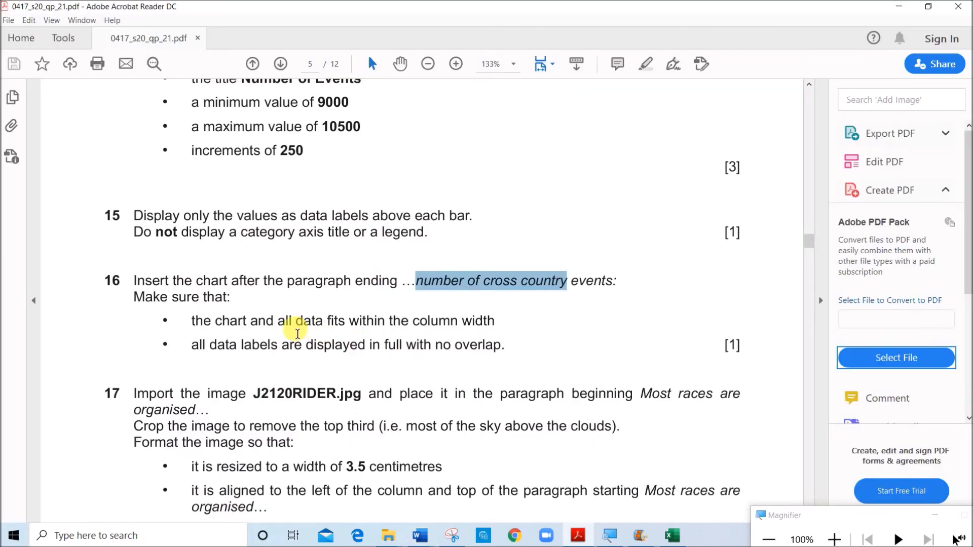
pyautogui.moveTo(277, 322); pyautogui.dragTo(484, 345)
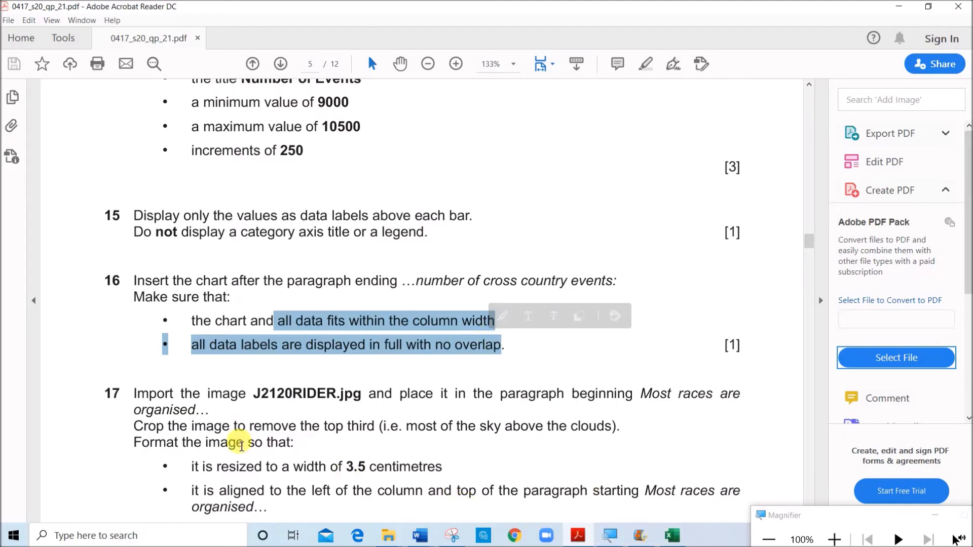
pyautogui.moveTo(258, 401); pyautogui.dragTo(366, 403)
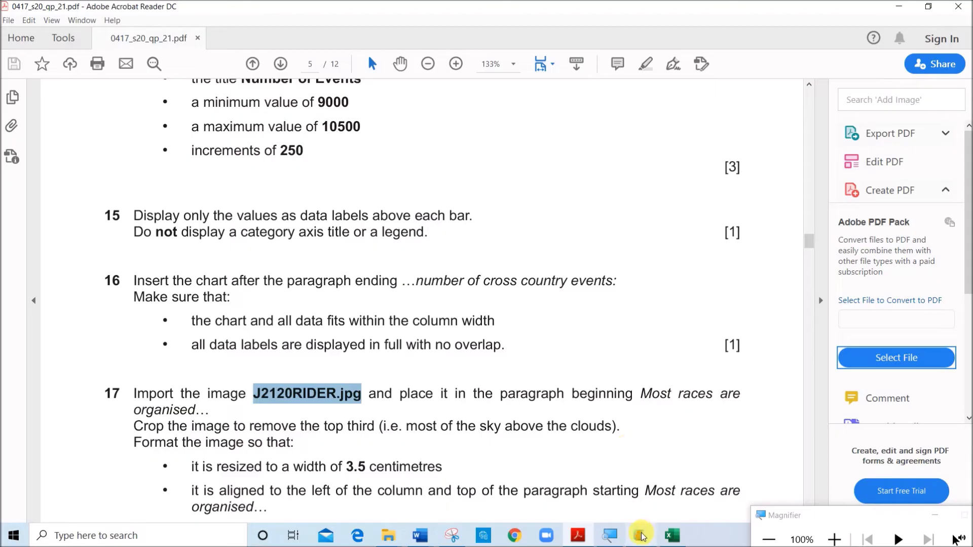
pyautogui.click(421, 536)
pyautogui.click(498, 484)
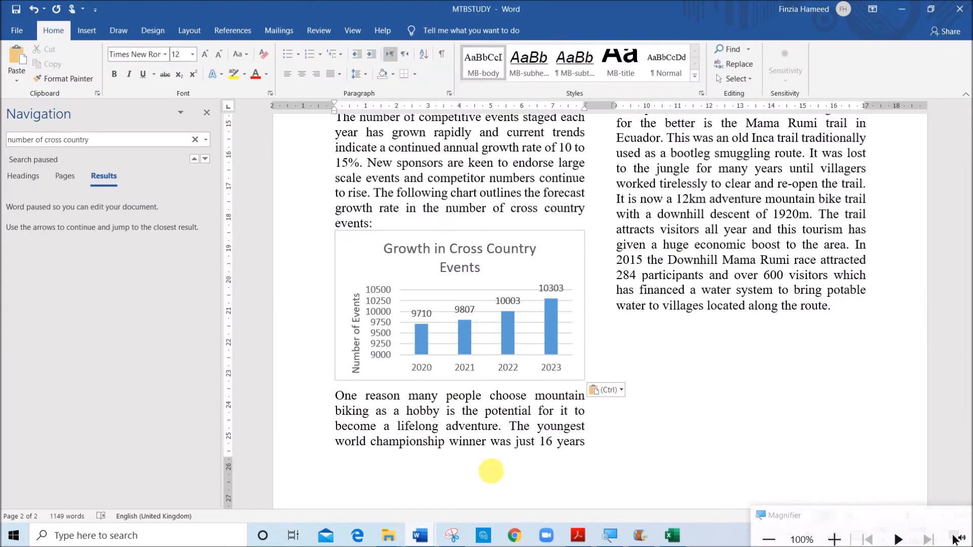
# Insert the J2120RIDER picture from the June 2020-21 folder at the start of the paragraph beginning "Most races are organised"
pyautogui.scroll(5, 456, 379)
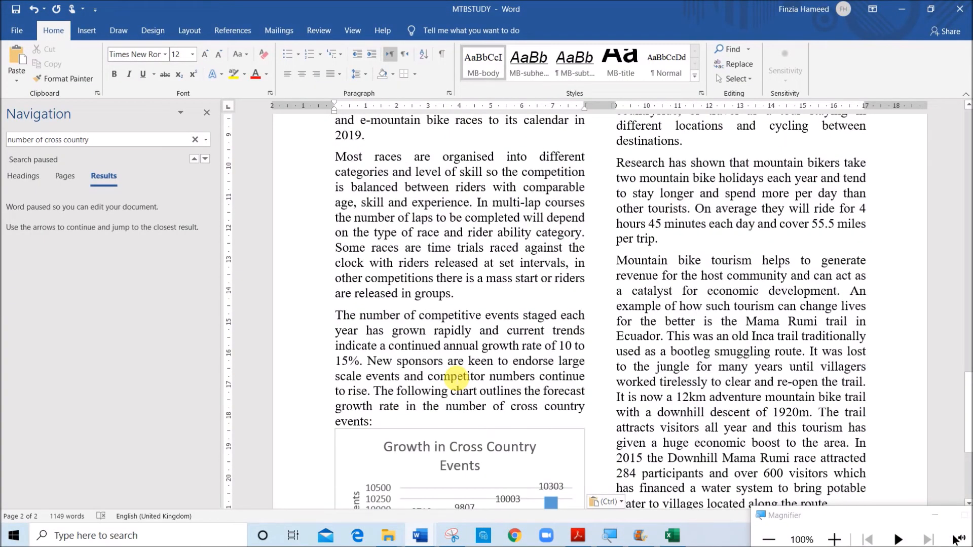
pyautogui.scroll(3, 413, 256)
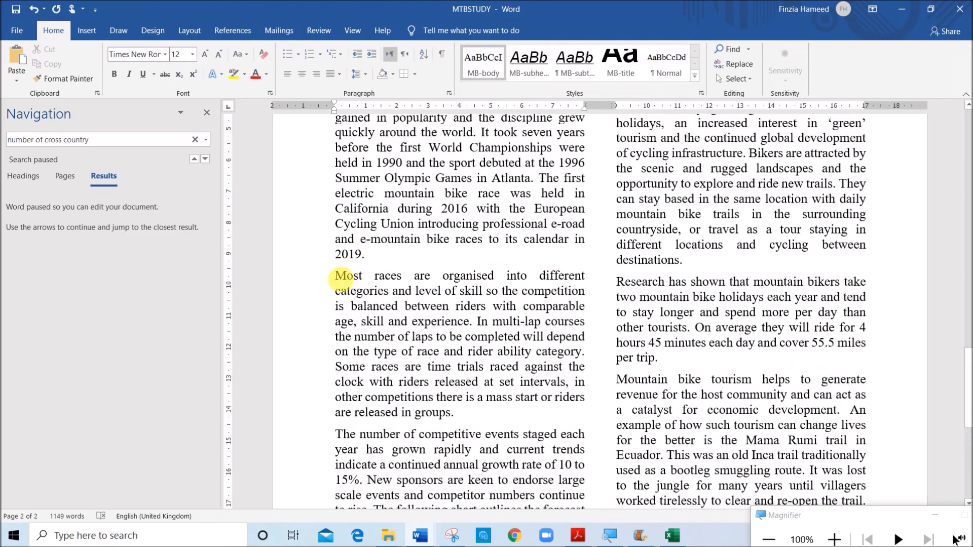
pyautogui.click(341, 280)
pyautogui.click(94, 31)
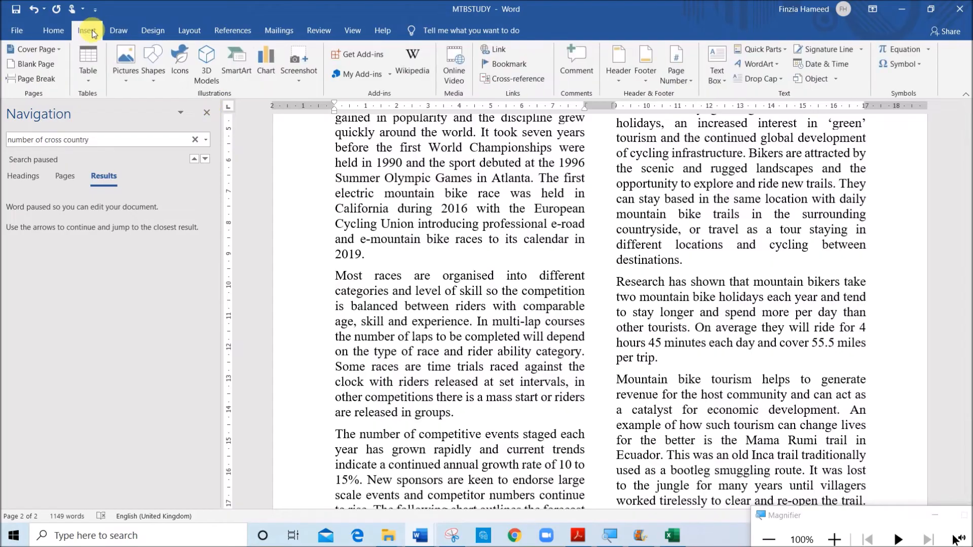
pyautogui.click(127, 82)
pyautogui.click(152, 113)
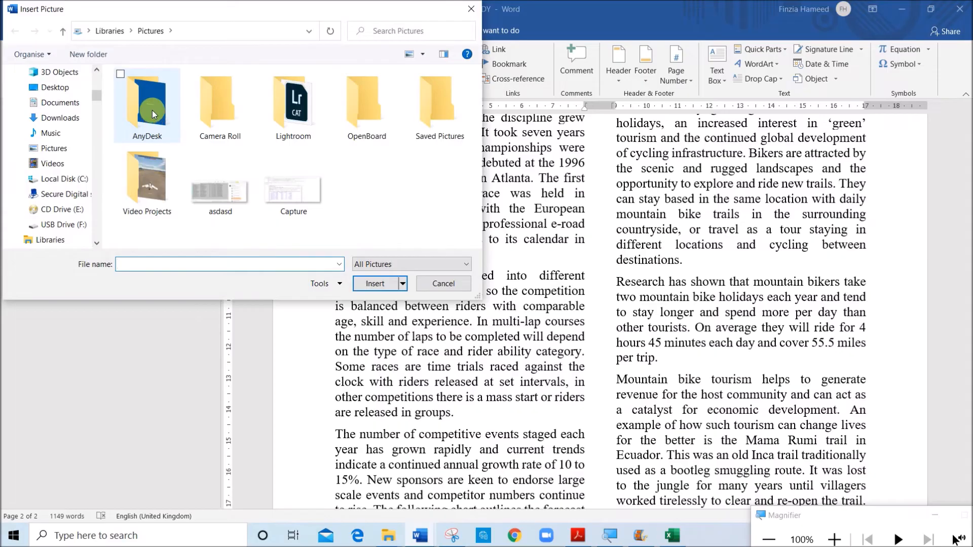
pyautogui.click(76, 88)
pyautogui.click(218, 104)
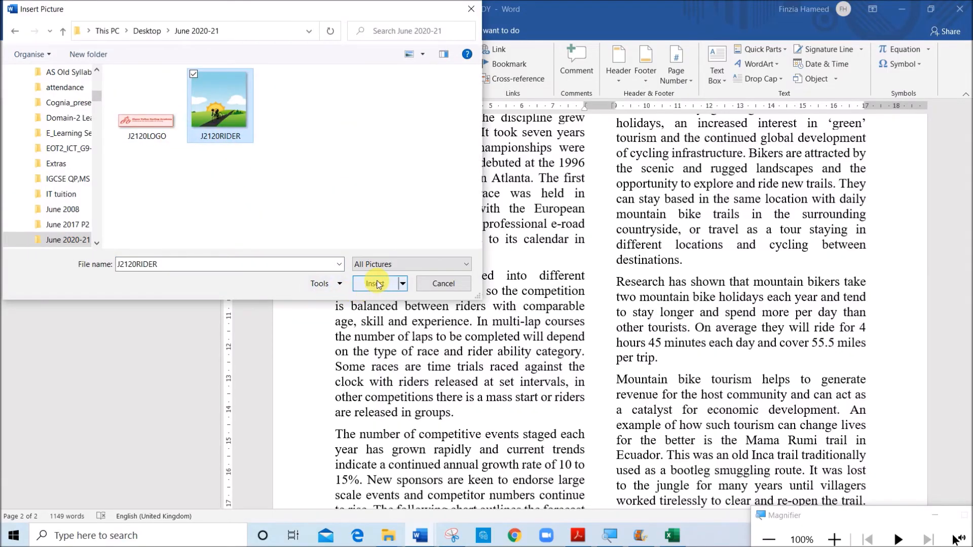
pyautogui.click(377, 284)
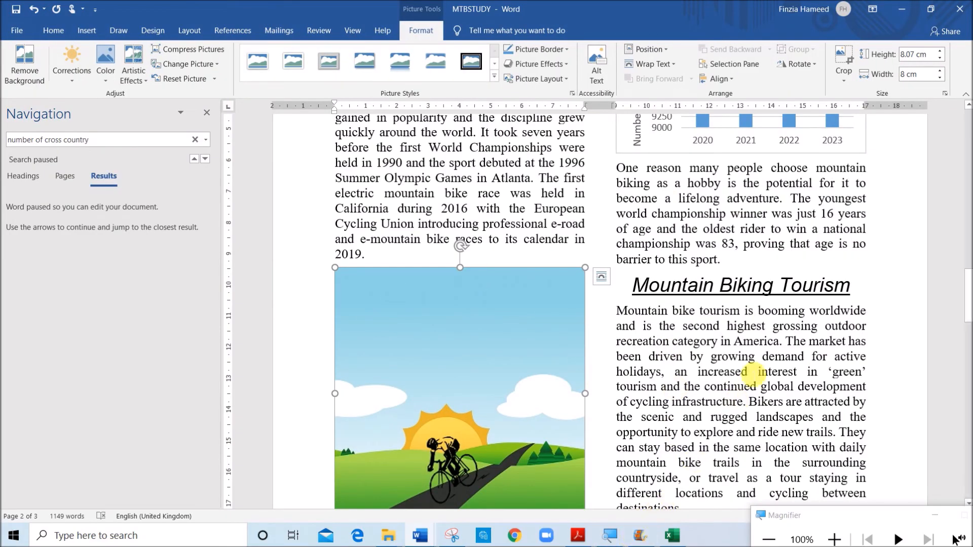
# Check question 17's crop instruction in the paper and crop the sky off the top third of the rider image, leaving about 5.9 cm height
pyautogui.hotkey('alt', 'Tab')
pyautogui.scroll(-3, 482, 347)
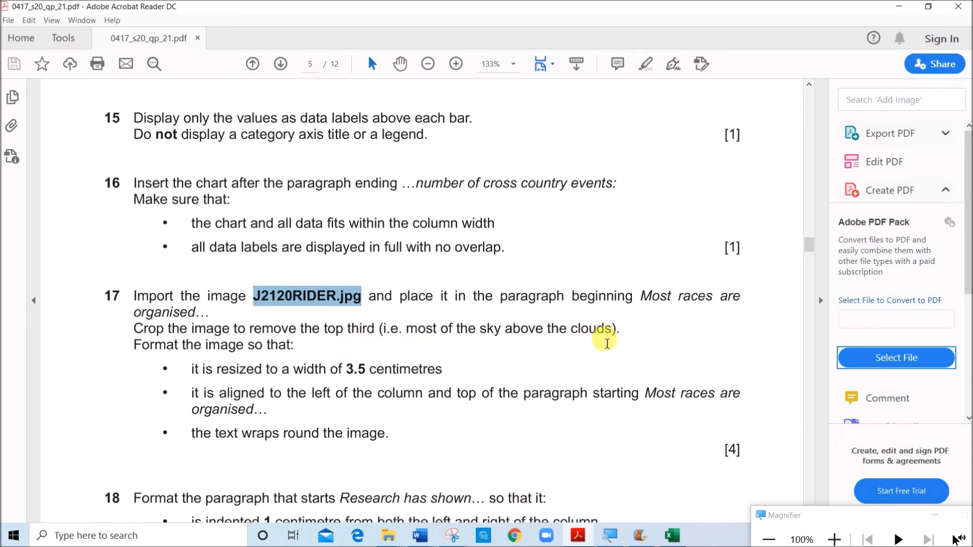
pyautogui.hotkey('alt', 'Tab')
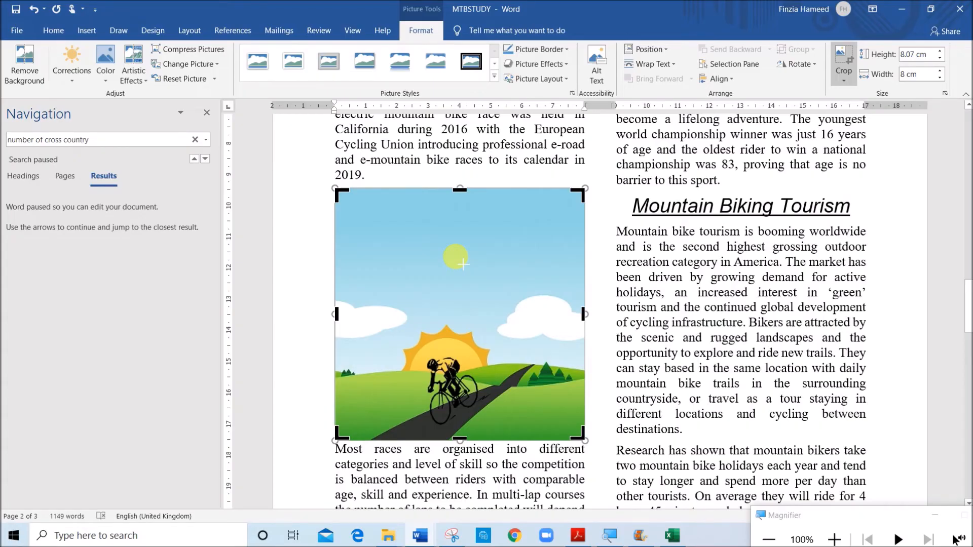
pyautogui.moveTo(464, 264); pyautogui.dragTo(460, 261)
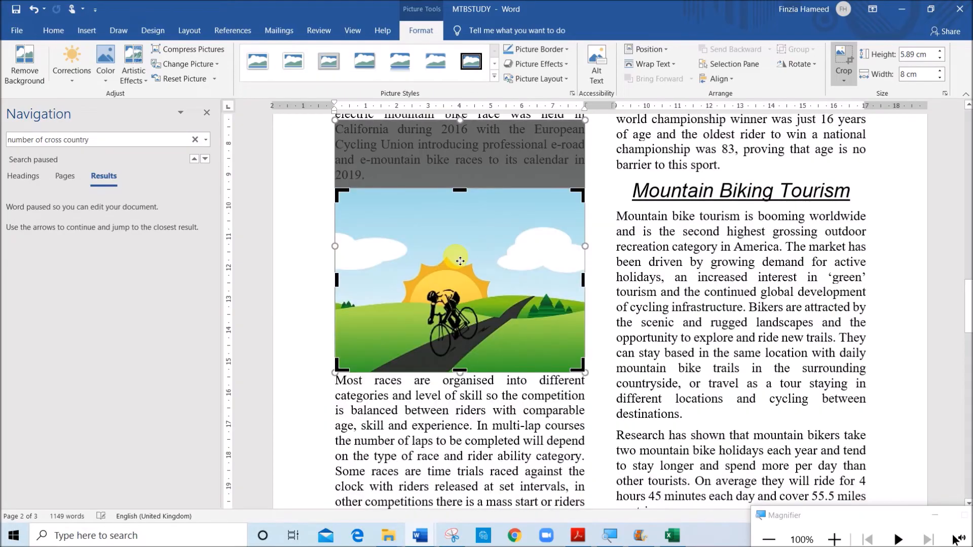
pyautogui.click(480, 184)
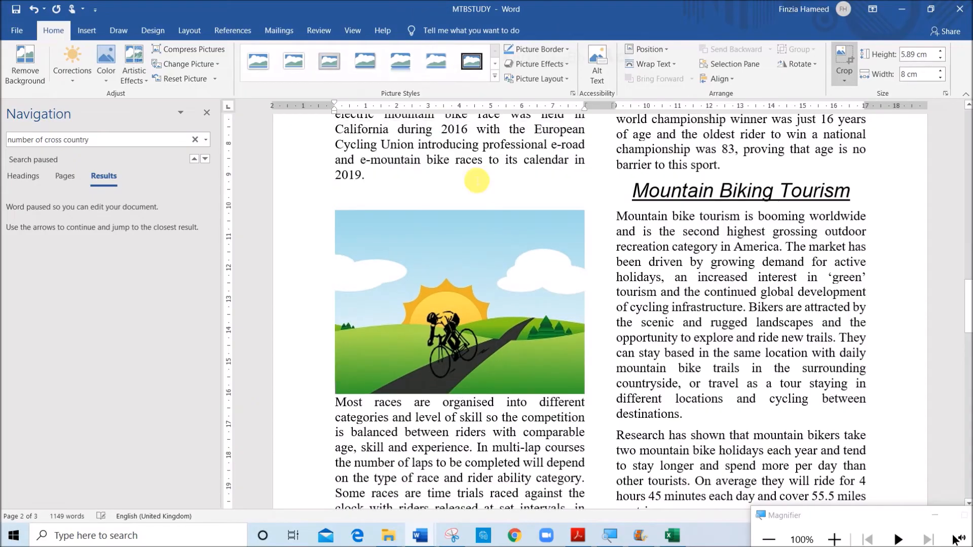
pyautogui.click(488, 300)
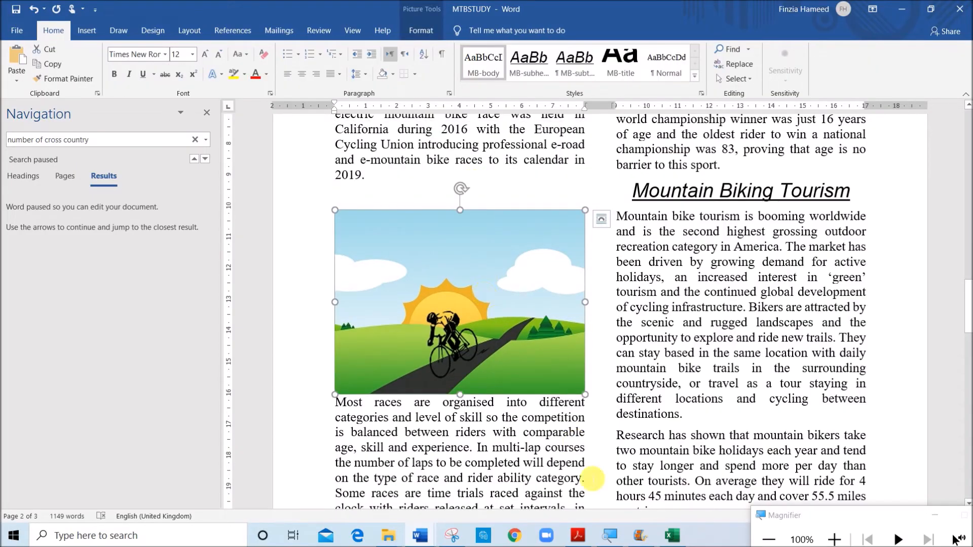
# Check the required image width in the paper and set the rider image's absolute width to 3.5 cm in MTBSTUDY
pyautogui.click(578, 536)
pyautogui.moveTo(203, 369); pyautogui.dragTo(446, 369)
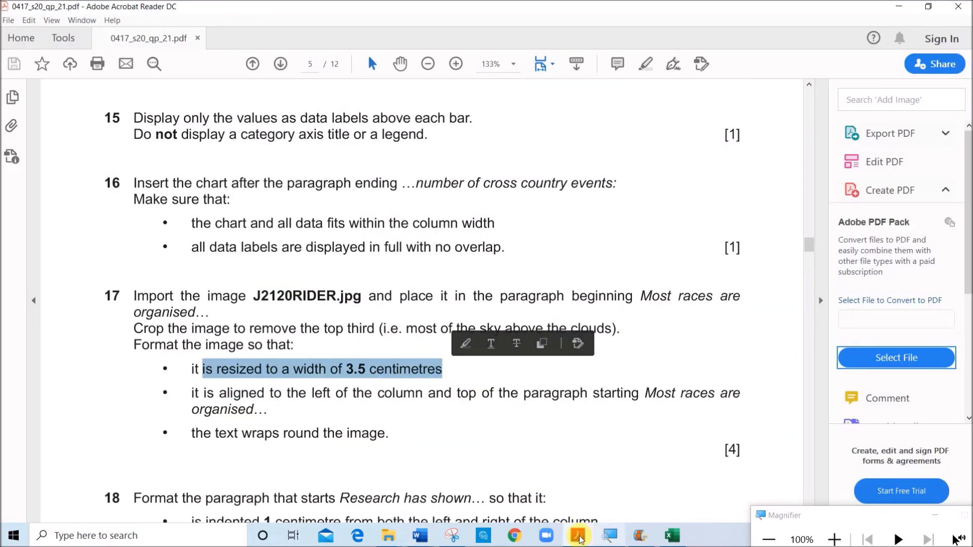
pyautogui.moveTo(423, 535)
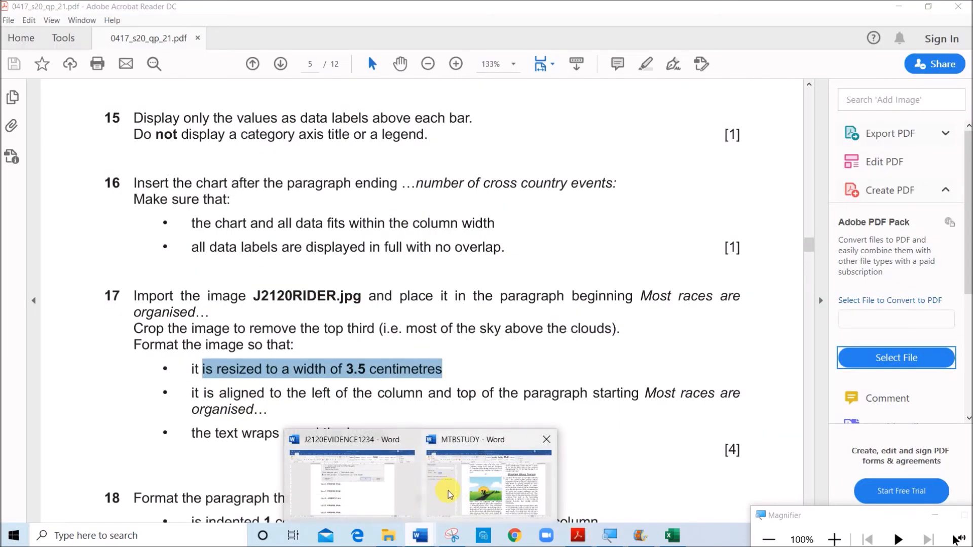
pyautogui.click(448, 494)
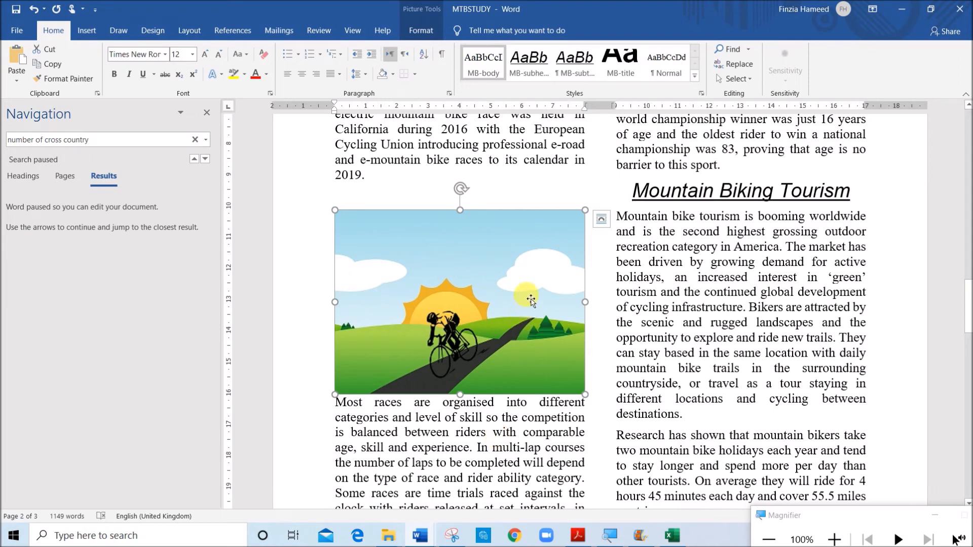
pyautogui.click(419, 30)
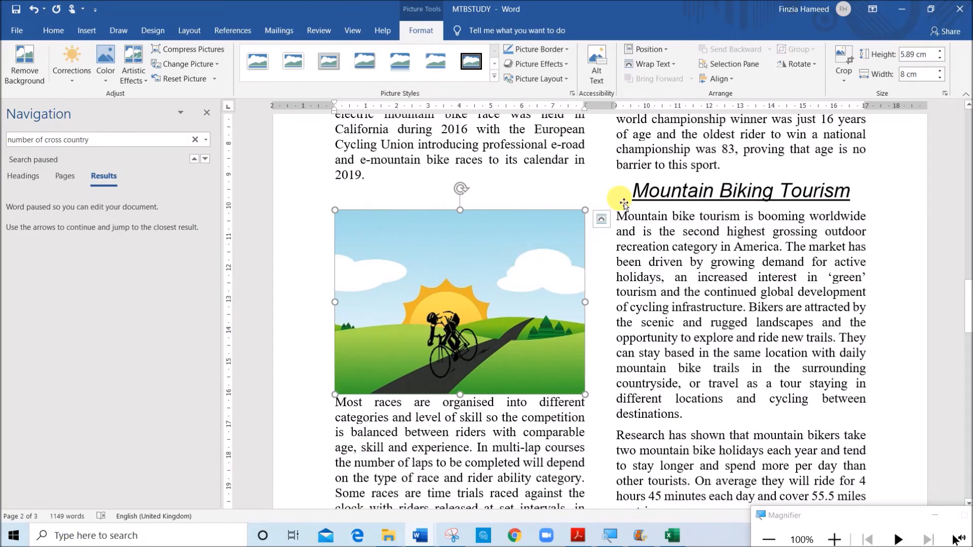
pyautogui.rightClick(527, 375)
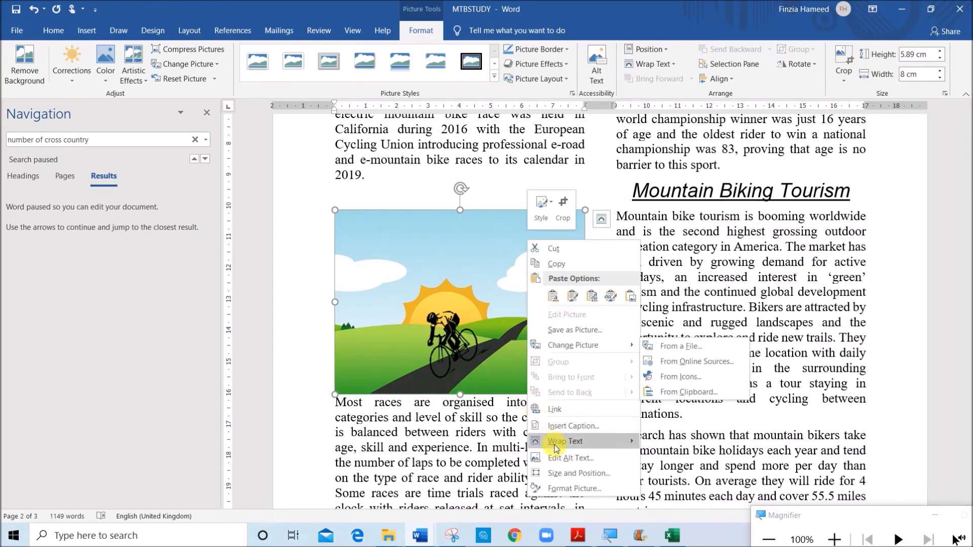
pyautogui.click(560, 475)
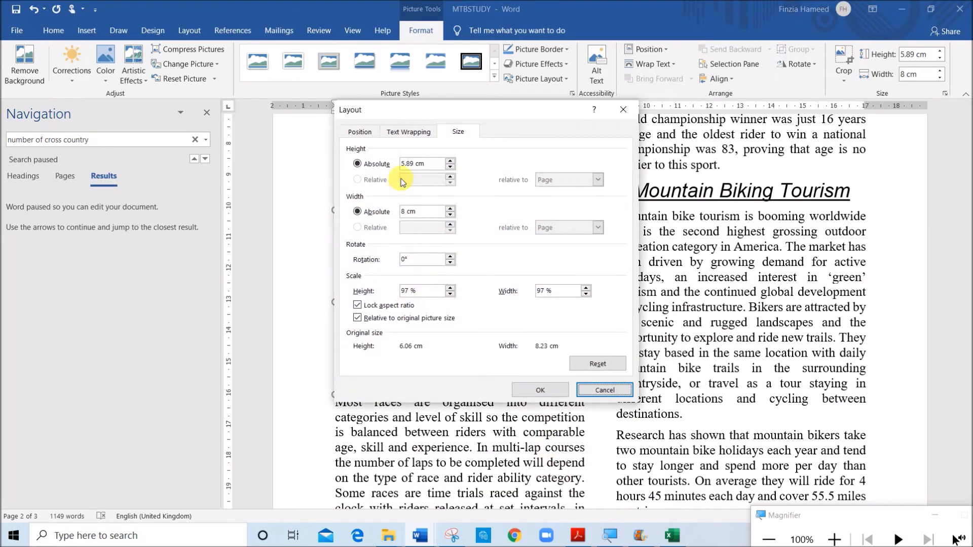
pyautogui.click(408, 212)
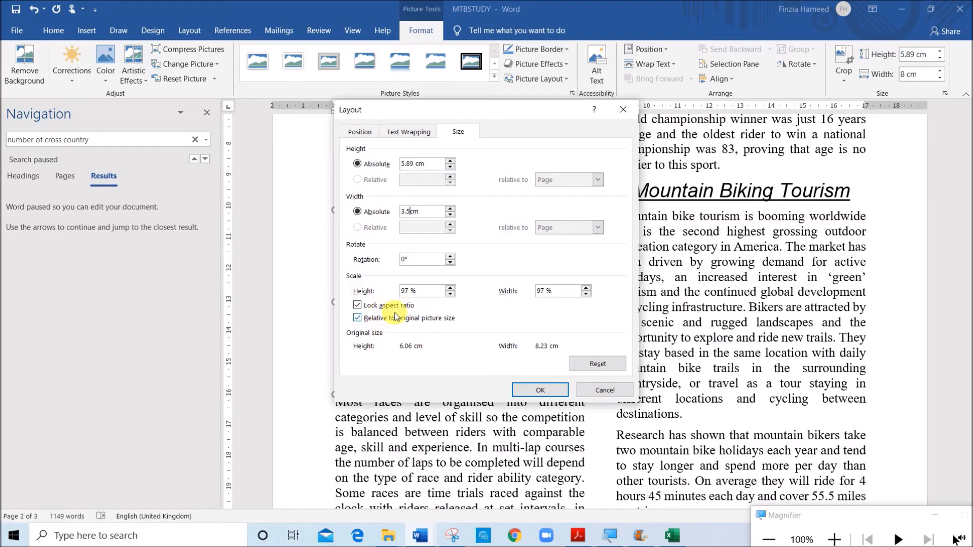
pyautogui.click(538, 390)
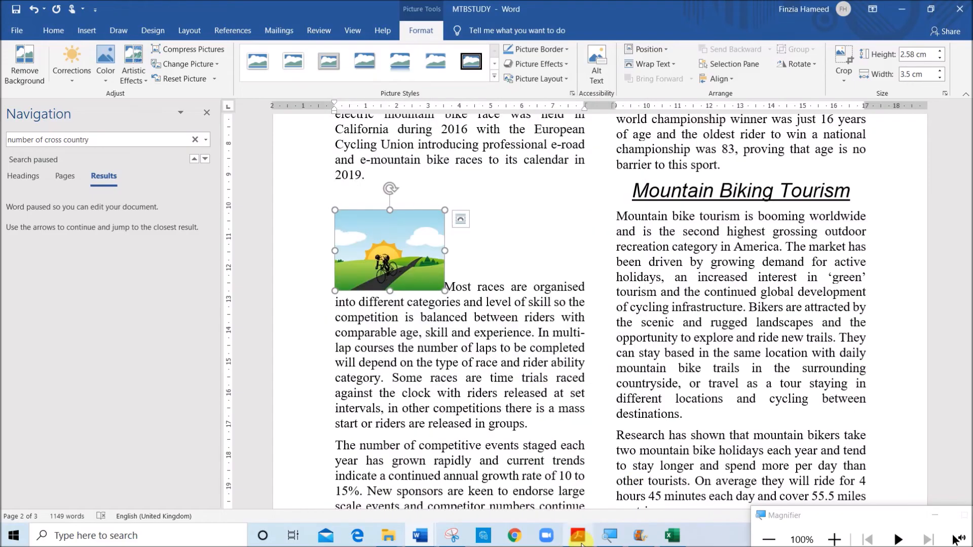
# Check question 17's alignment and wrapping requirements in the paper and apply Square text wrapping to the rider image in MTBSTUDY
pyautogui.moveTo(582, 545)
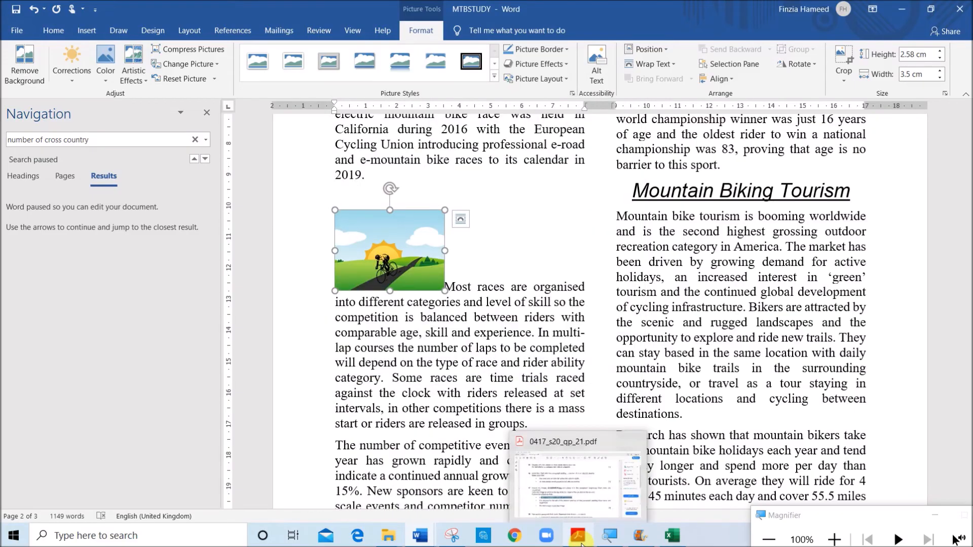
pyautogui.click(580, 486)
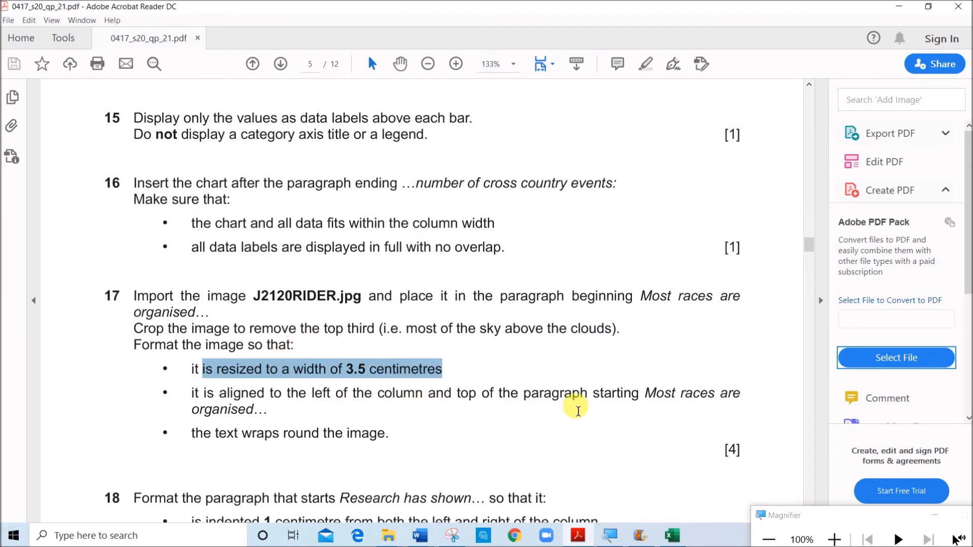
pyautogui.hotkey('alt', 'Tab')
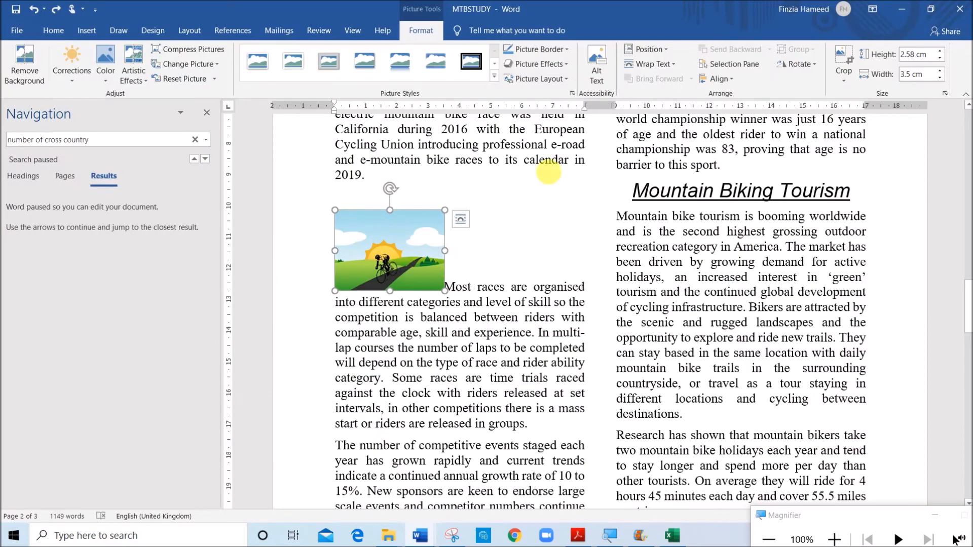
pyautogui.click(654, 64)
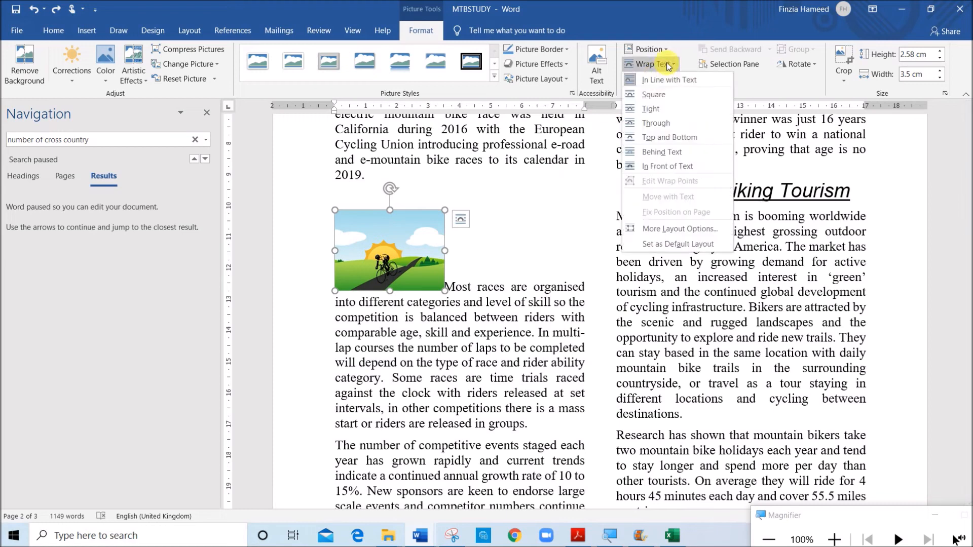
pyautogui.click(658, 96)
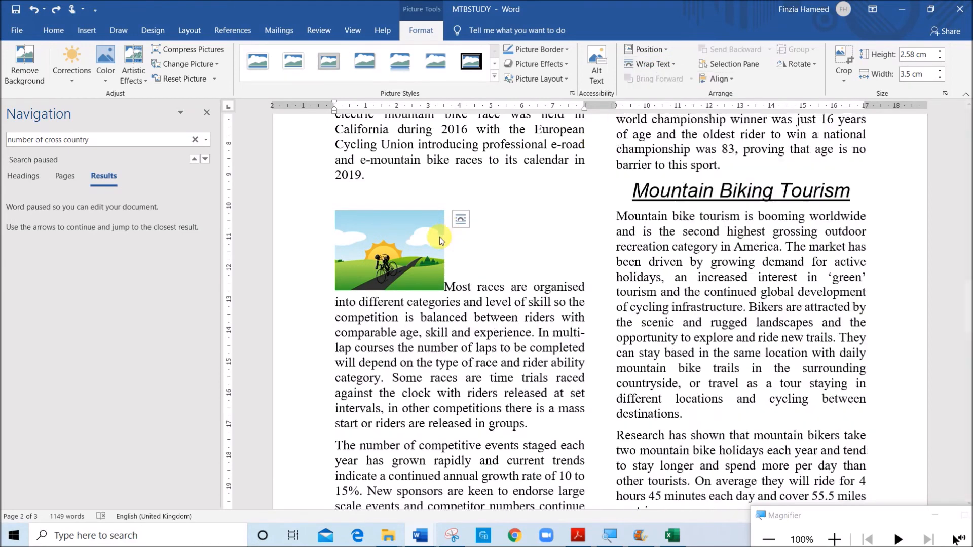
pyautogui.click(494, 251)
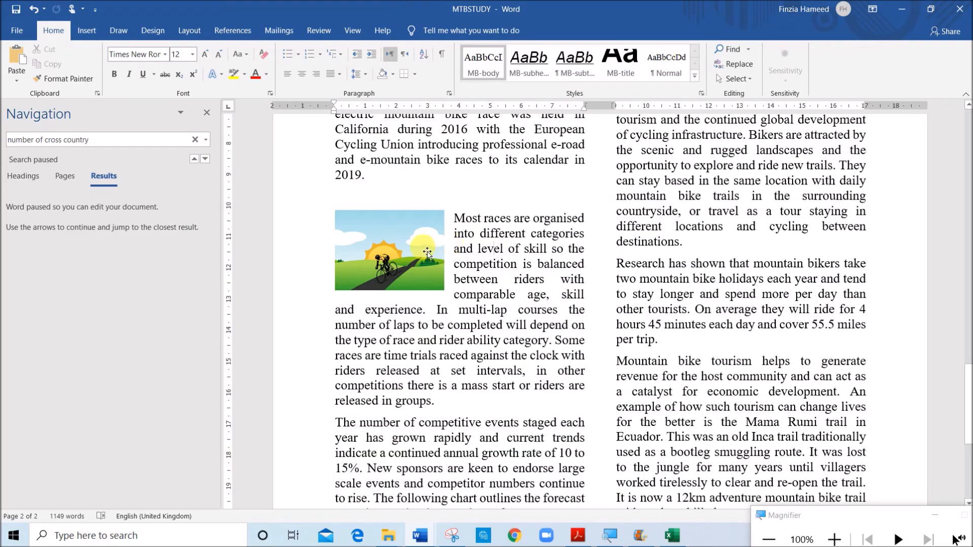
# Align the rider image with the left edge of the column and the top of the "Most races are organised" paragraph
pyautogui.click(428, 257)
pyautogui.moveTo(427, 260); pyautogui.dragTo(427, 256)
pyautogui.moveTo(360, 260); pyautogui.dragTo(360, 259)
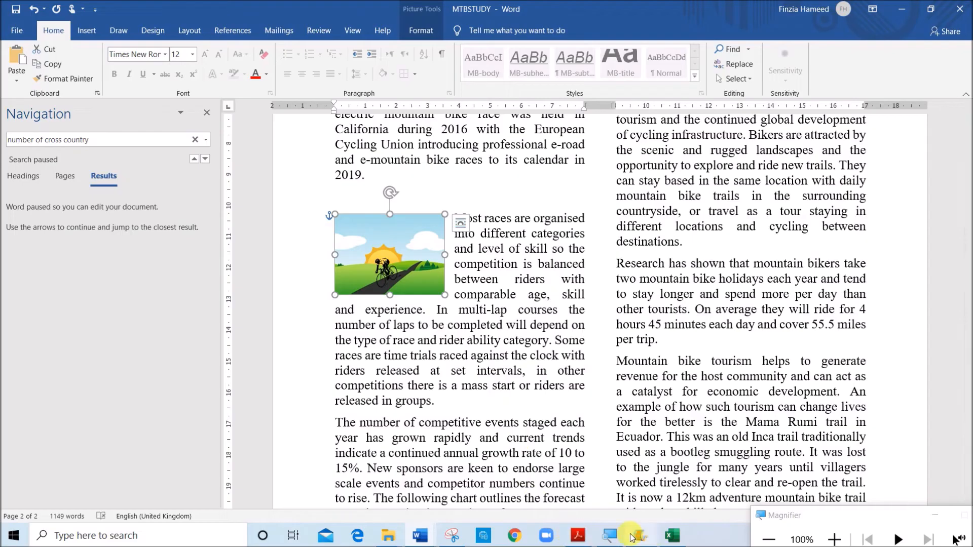
# Check question 18's indent and border requirements in the paper and select the whole paragraph starting "Research has shown" in MTBSTUDY
pyautogui.click(579, 539)
pyautogui.scroll(-6, 327, 429)
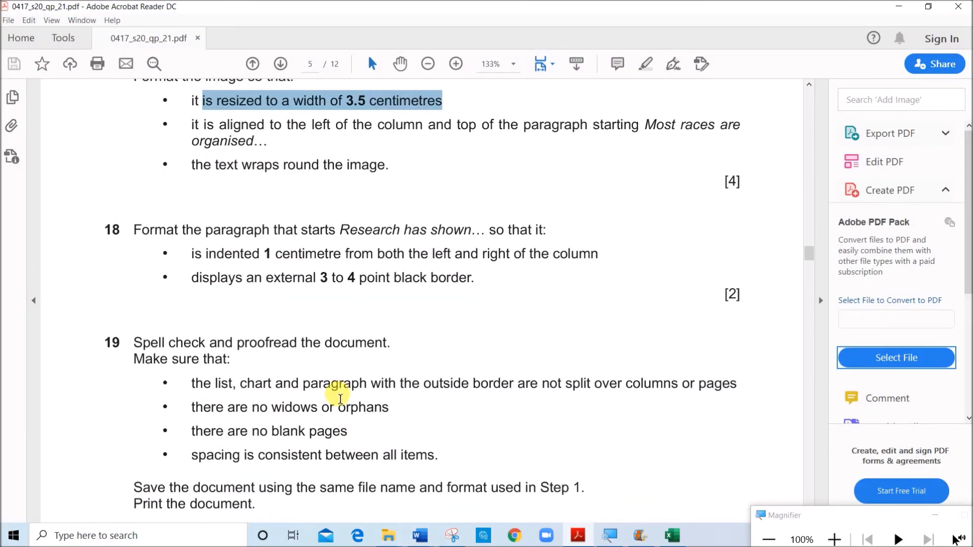
pyautogui.moveTo(340, 231); pyautogui.dragTo(452, 226)
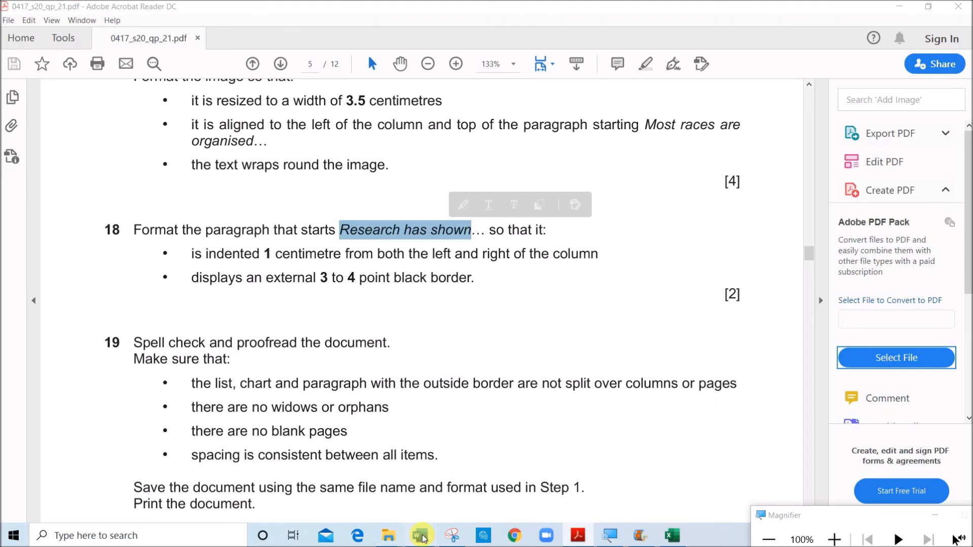
pyautogui.moveTo(420, 536)
pyautogui.click(498, 486)
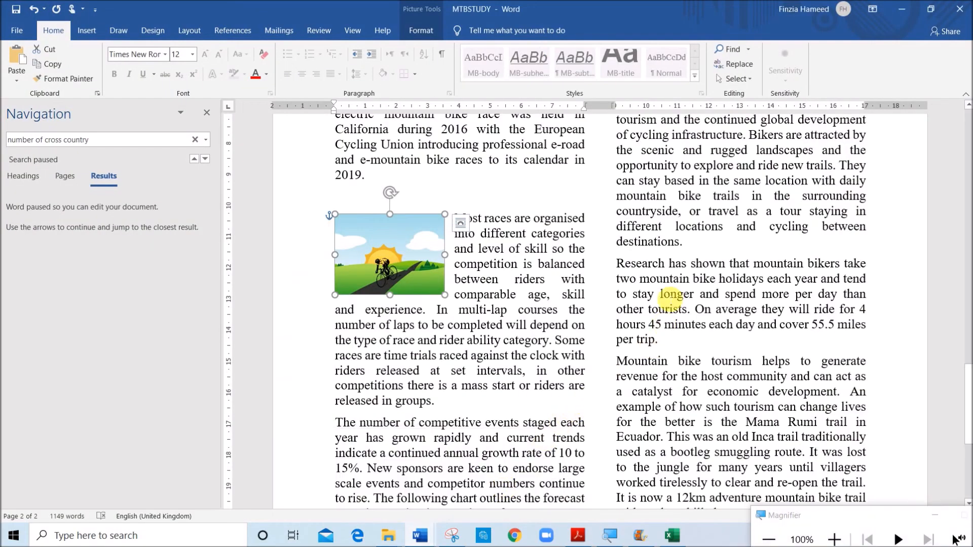
pyautogui.click(627, 277)
pyautogui.moveTo(627, 277); pyautogui.dragTo(669, 345)
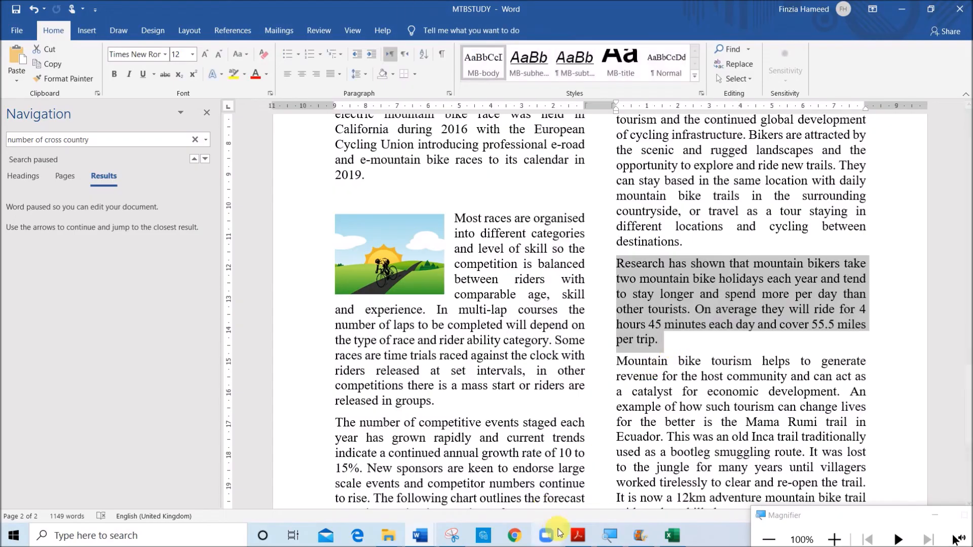
pyautogui.click(578, 536)
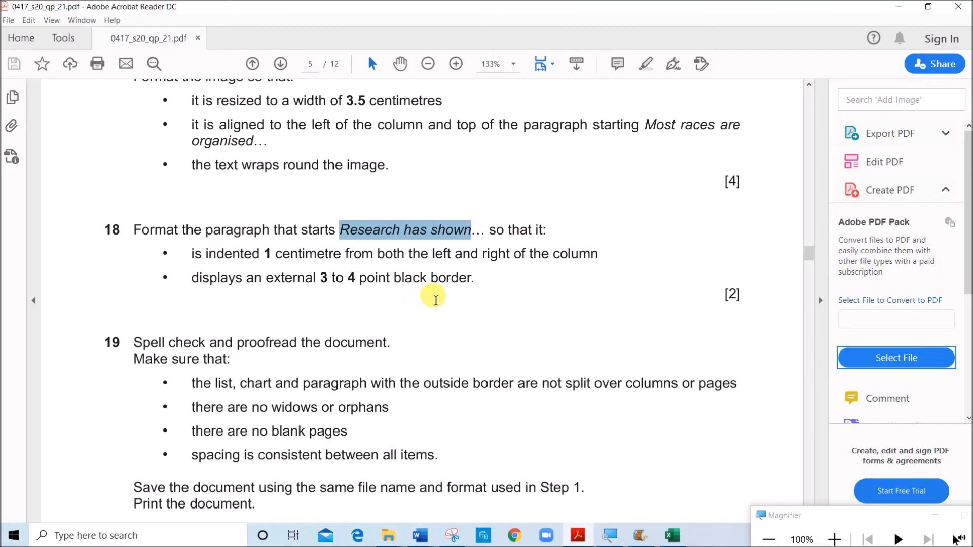
pyautogui.click(425, 536)
pyautogui.click(494, 449)
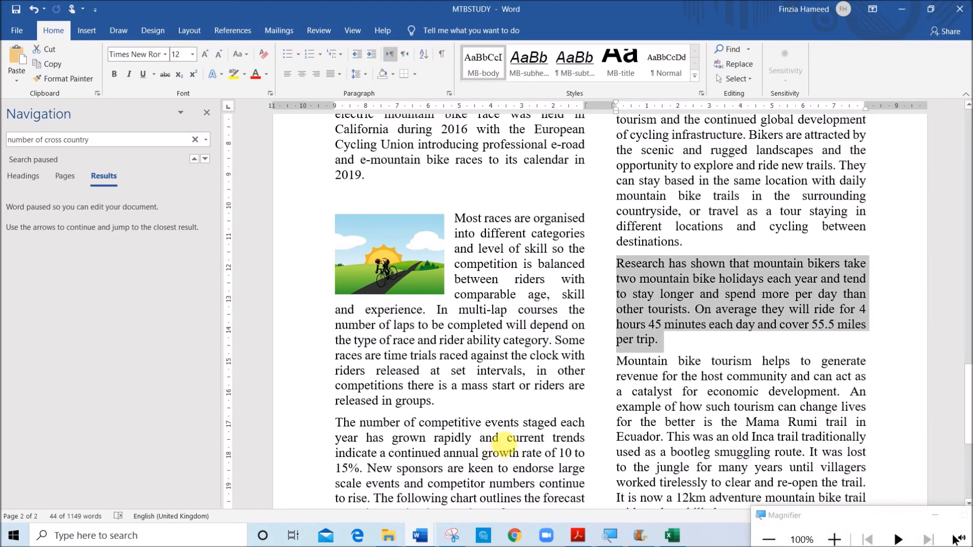
# Indent the "Research has shown" paragraph by 1 cm before and 1 cm after the text
pyautogui.rightClick(688, 304)
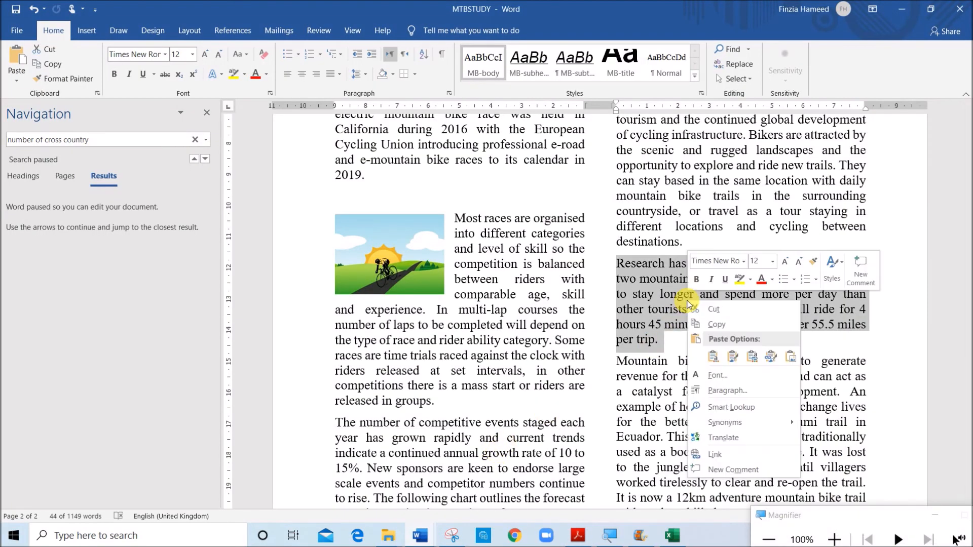
pyautogui.click(724, 393)
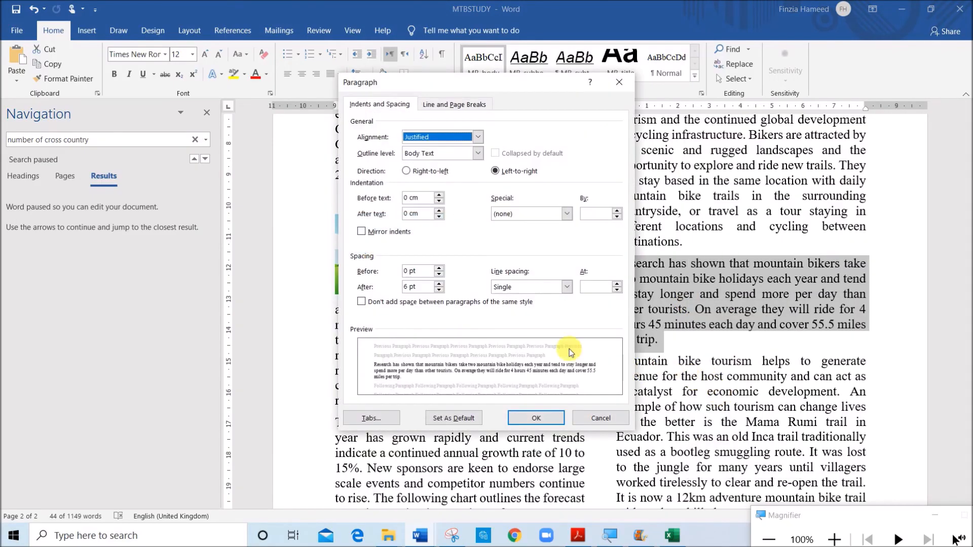
pyautogui.click(407, 198)
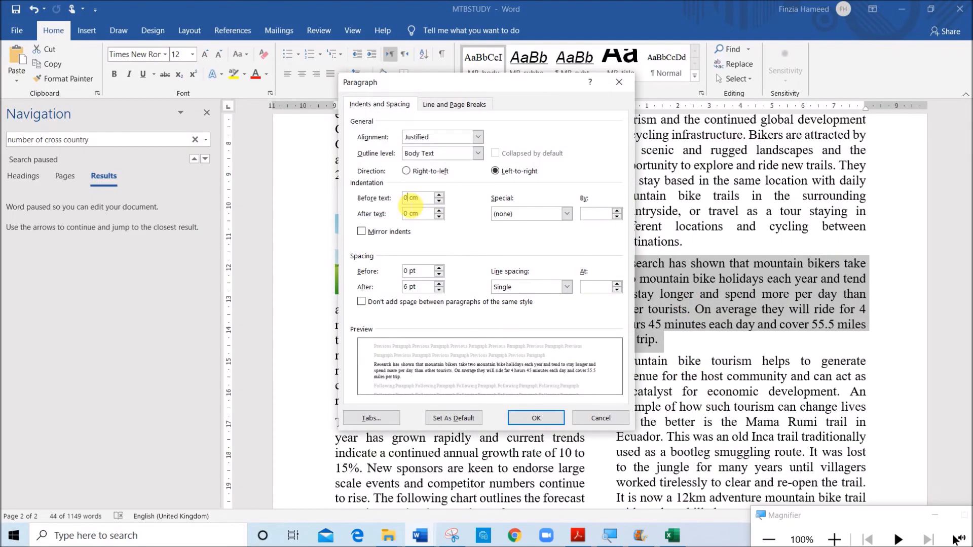
pyautogui.write('1')
pyautogui.moveTo(411, 217); pyautogui.dragTo(395, 217)
pyautogui.write('1')
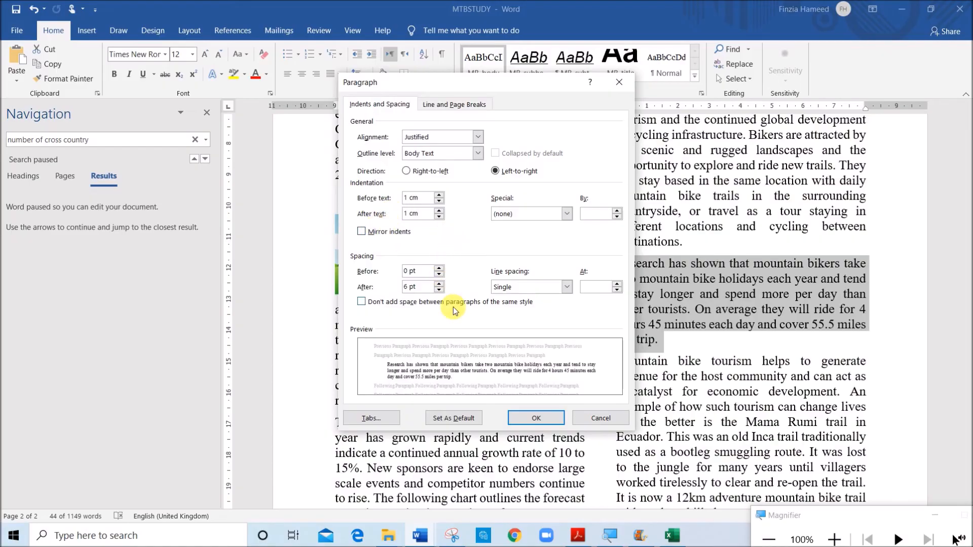
pyautogui.click(536, 419)
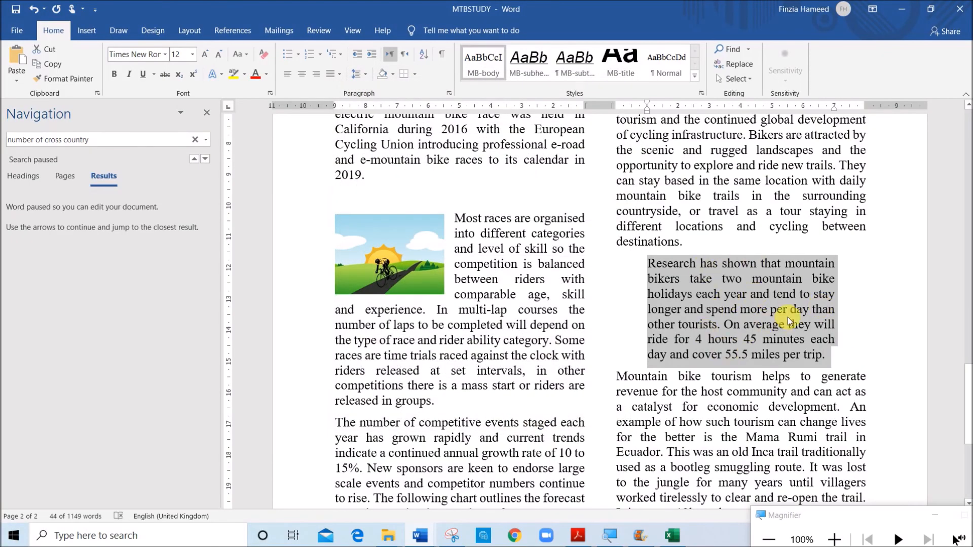
# Add an external black border around the selected "Research has shown" paragraph
pyautogui.hotkey('alt', 'p')
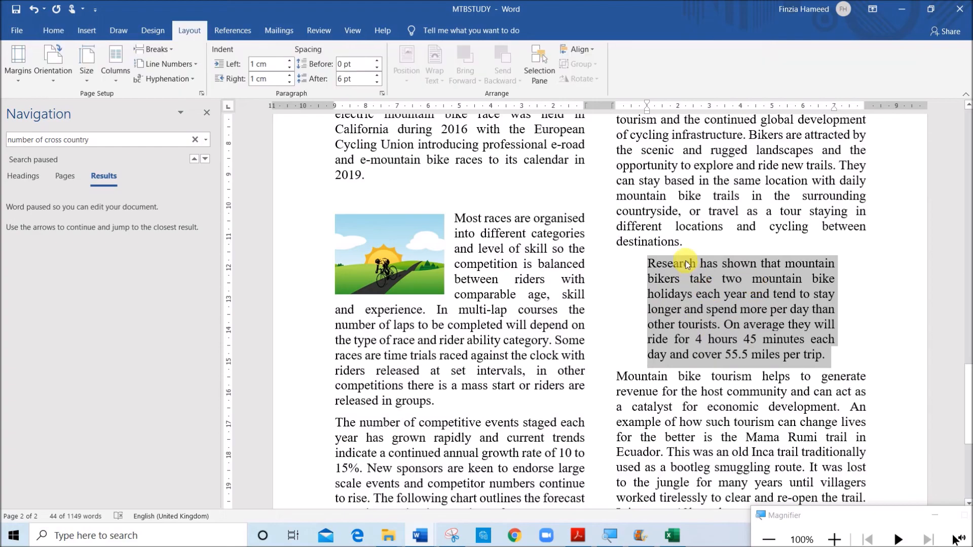
pyautogui.click(144, 33)
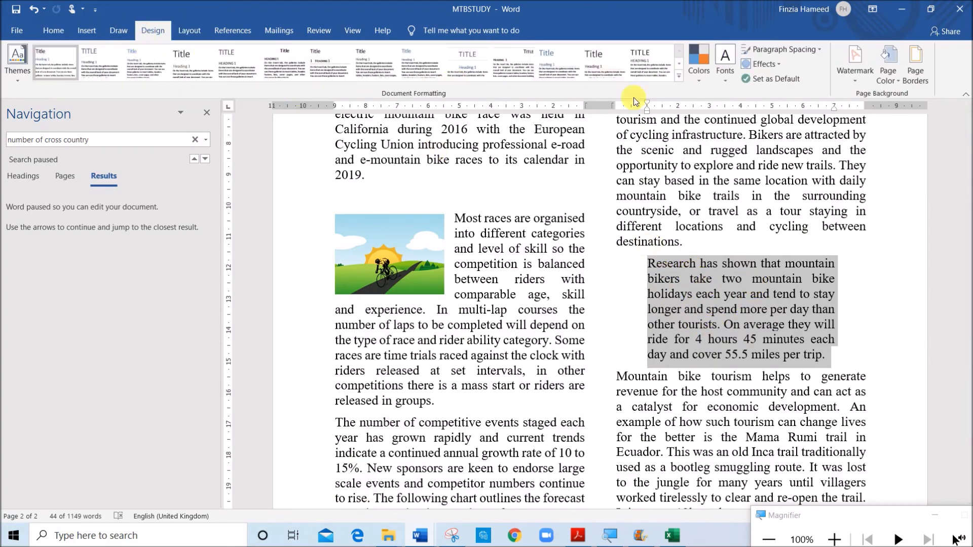
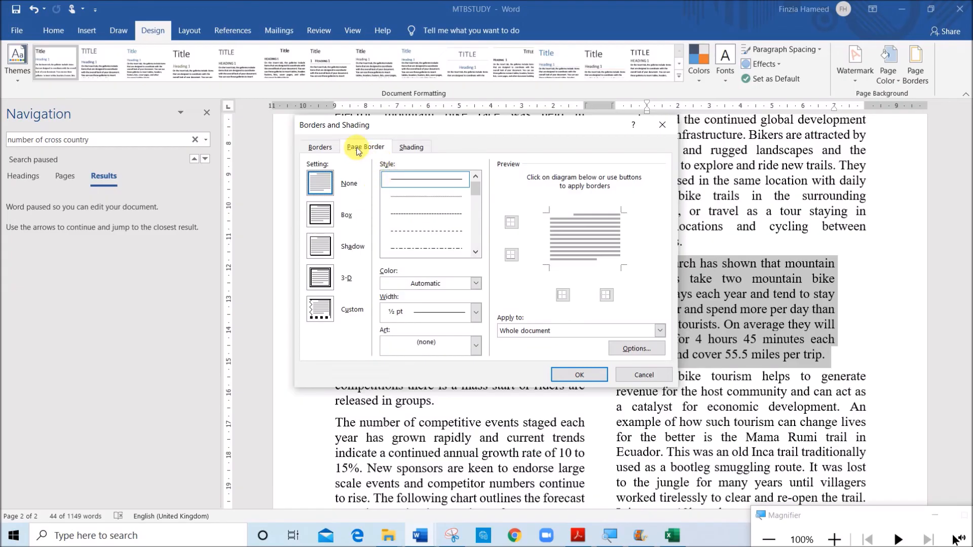
# Apply a 3 pt box border to the "Research has shown" paragraph and deselect the text
pyautogui.click(320, 148)
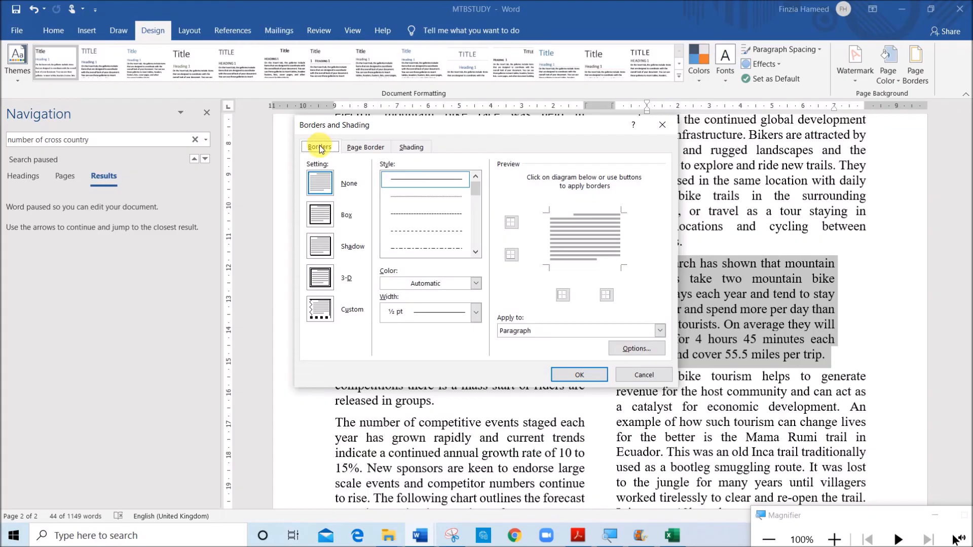
pyautogui.click(323, 217)
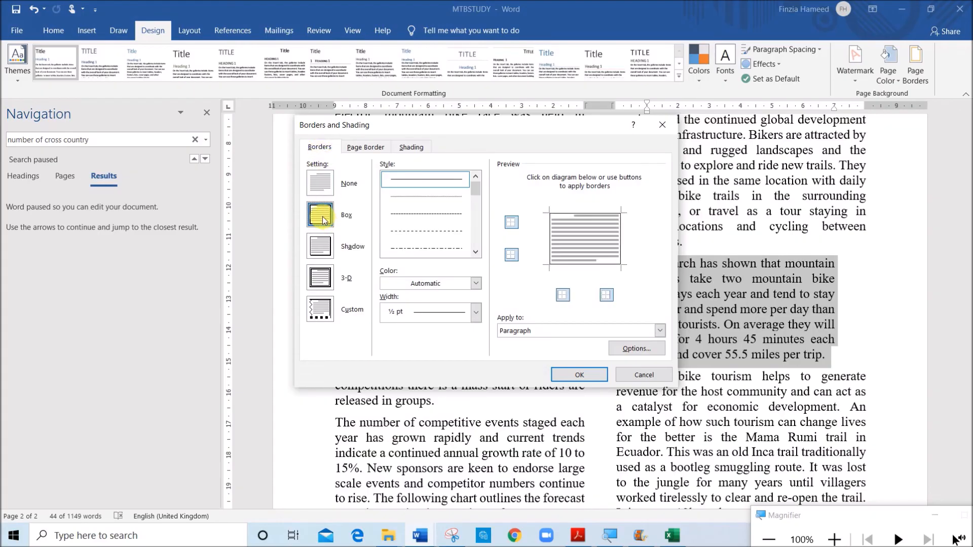
pyautogui.click(421, 318)
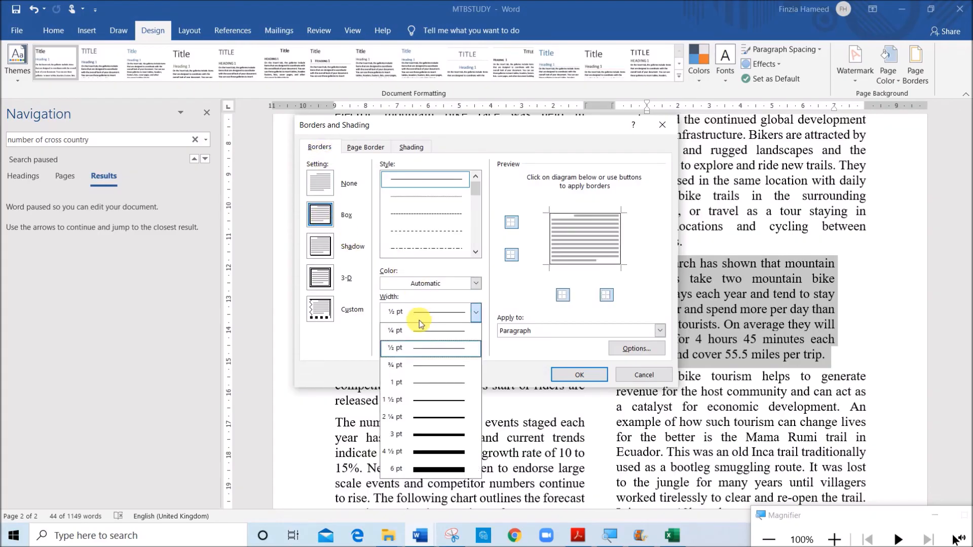
pyautogui.click(430, 439)
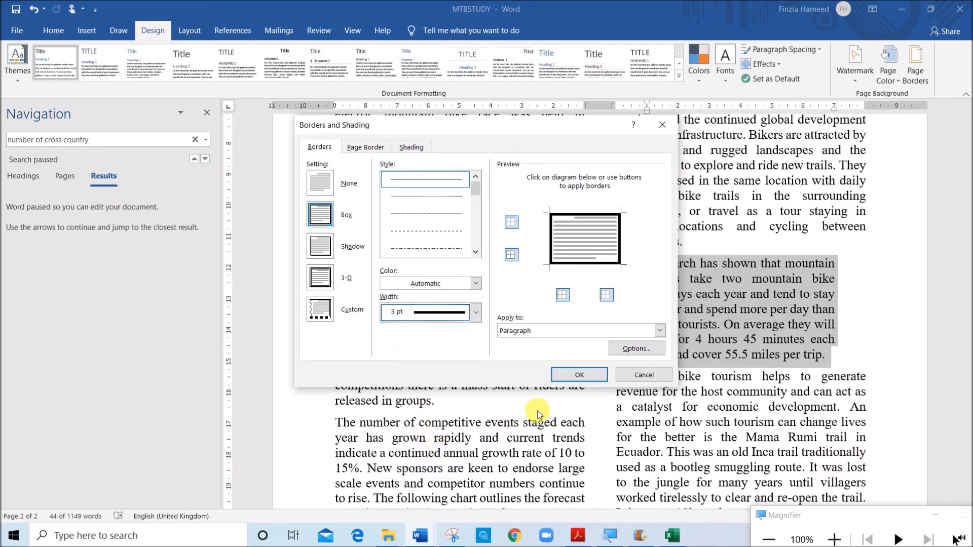
pyautogui.click(588, 379)
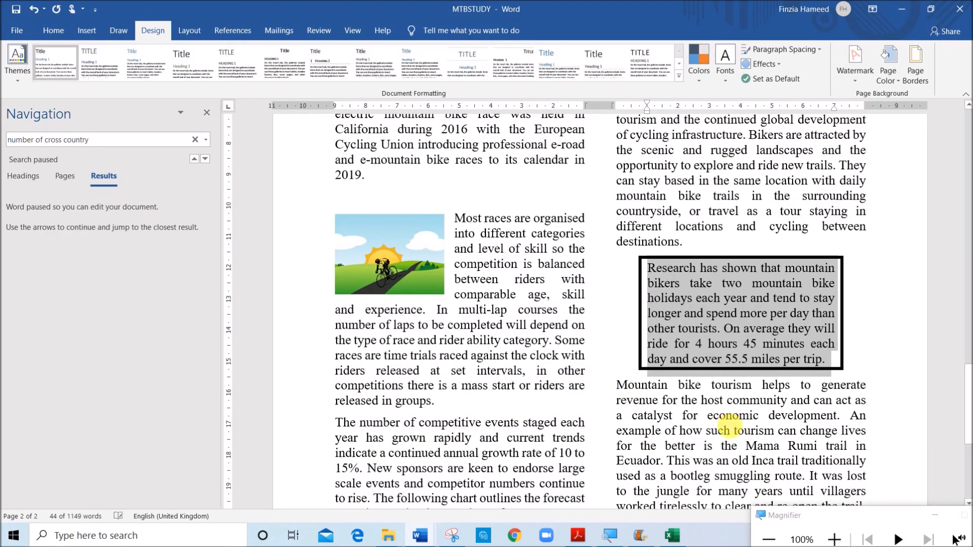
pyautogui.click(725, 423)
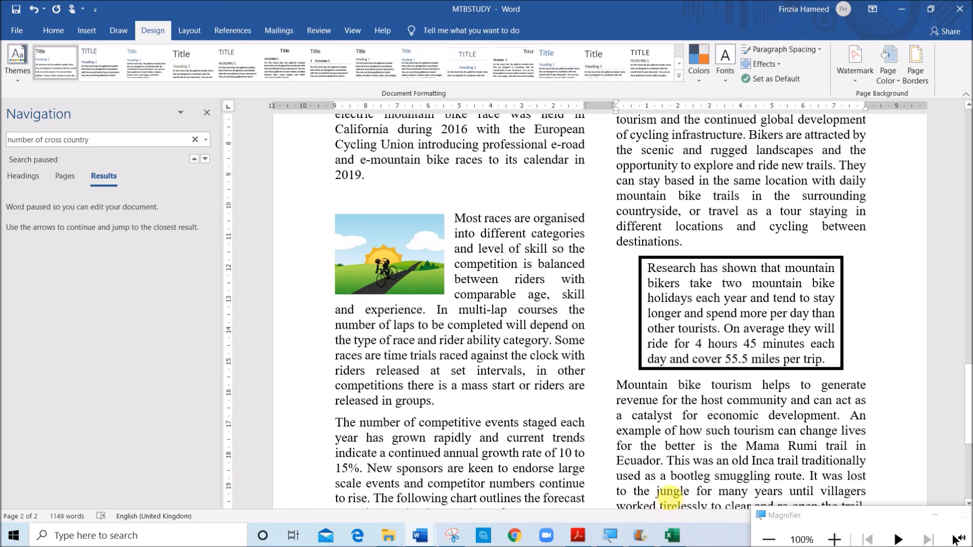
# Switch to the exam paper and read question 19's spell check, layout, saving and printing requirements
pyautogui.click(578, 536)
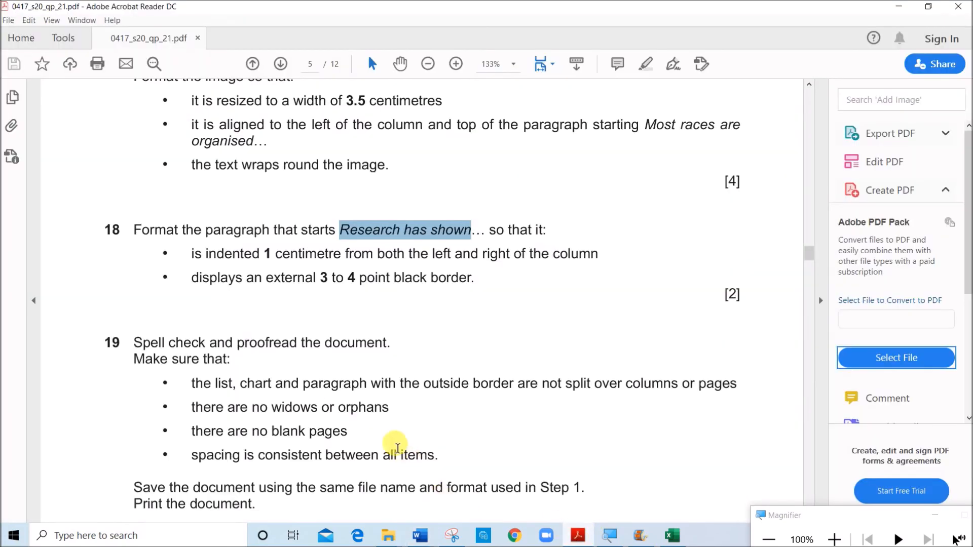
pyautogui.scroll(-2, 395, 413)
pyautogui.scroll(-2, 395, 416)
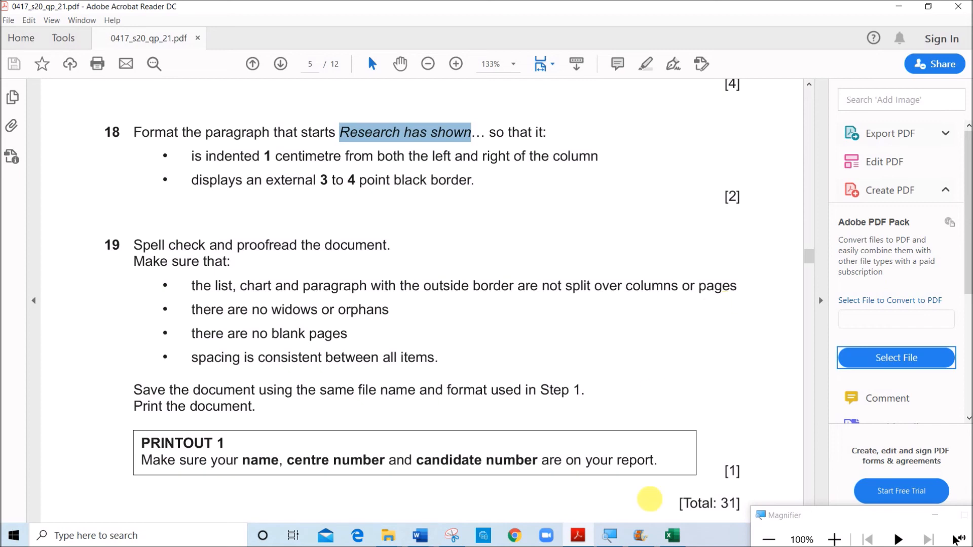
# Run the spelling and grammar check on MTBSTUDY, ignoring flagged items such as "enduro", "gravity oriented", "general", "cross country" and "by:Name"
pyautogui.click(420, 536)
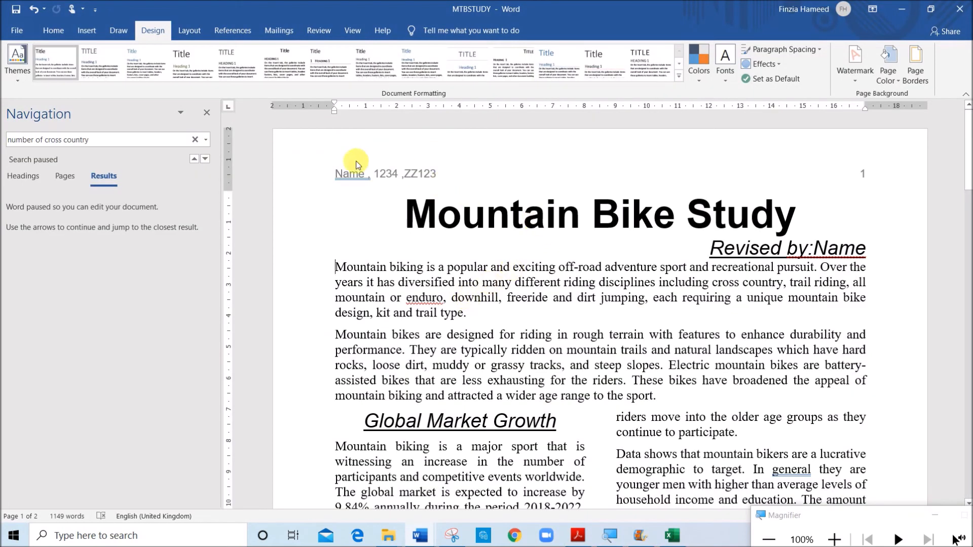
pyautogui.click(317, 32)
pyautogui.click(207, 112)
pyautogui.press('F7')
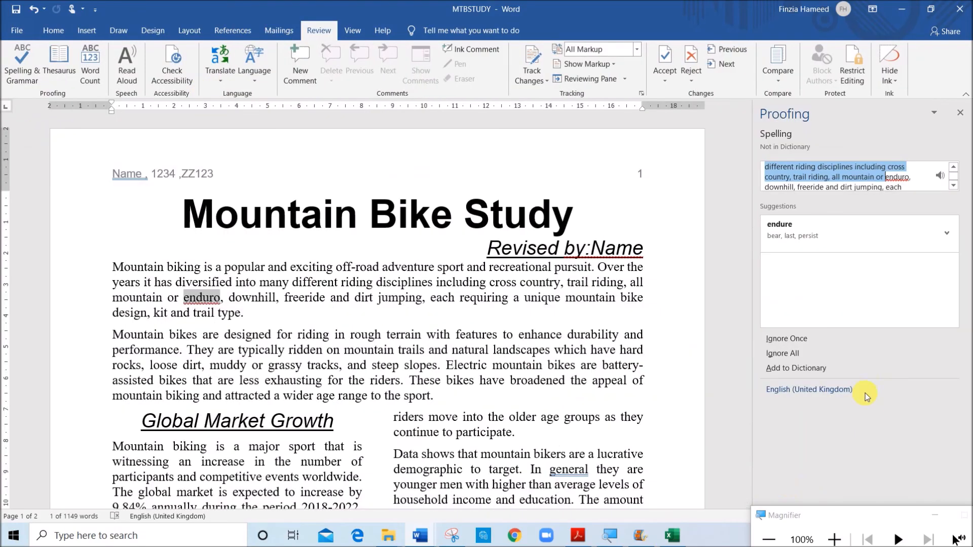
pyautogui.click(786, 342)
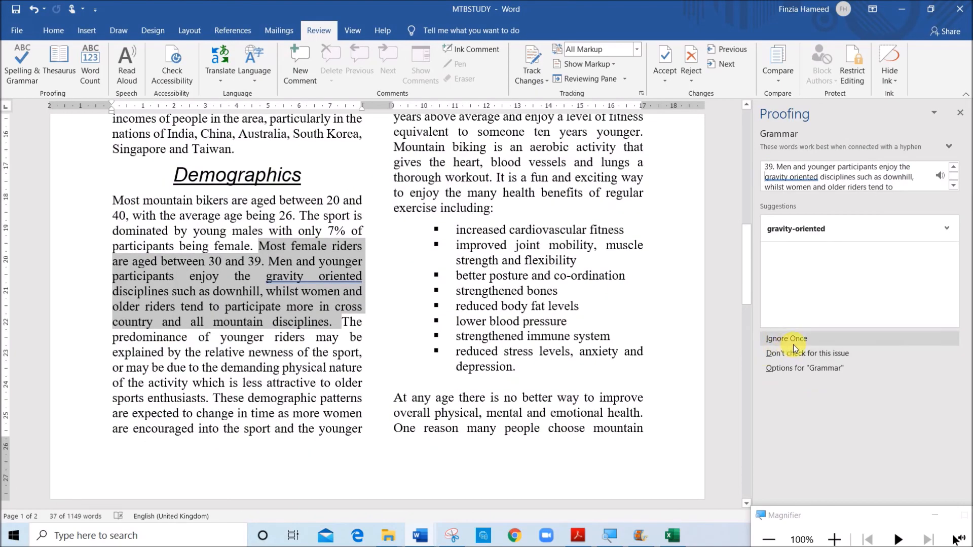
pyautogui.click(798, 346)
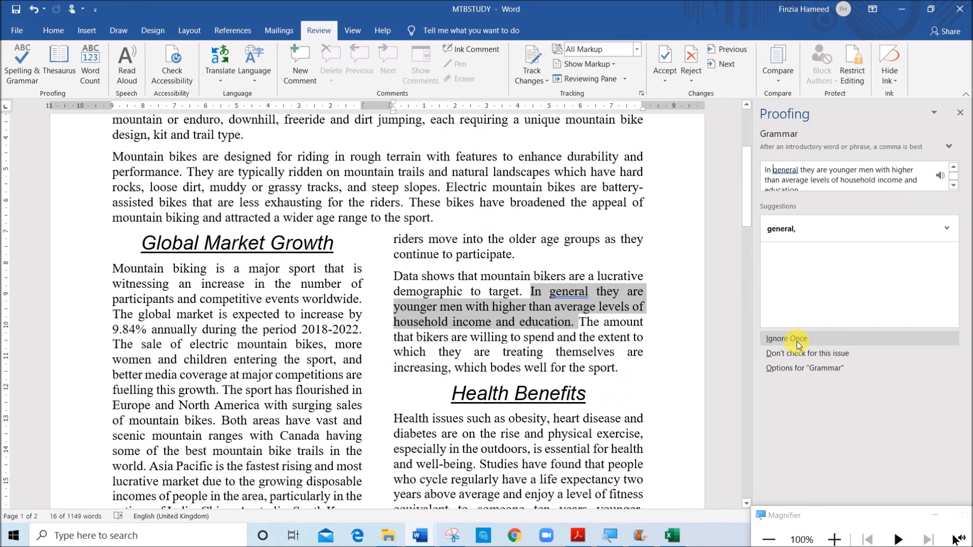
pyautogui.click(798, 343)
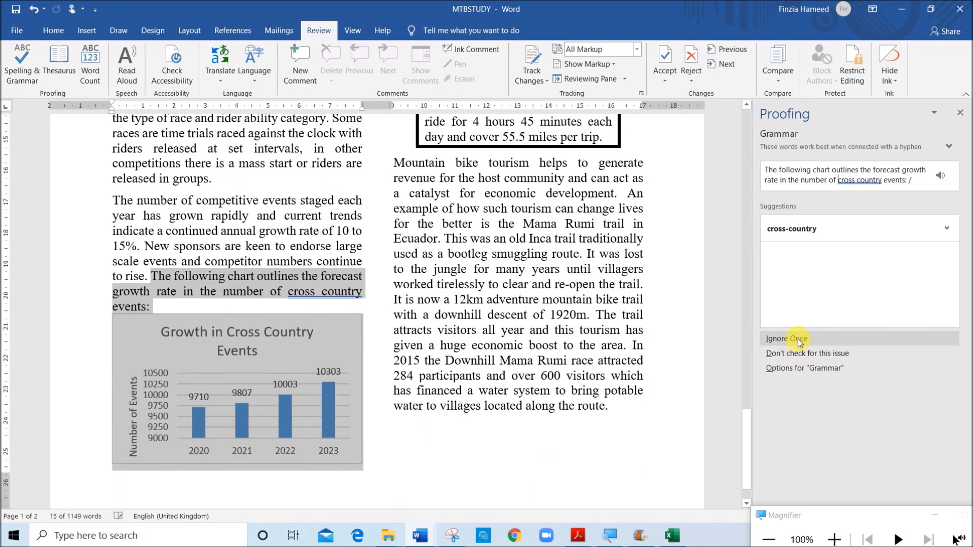
pyautogui.click(798, 342)
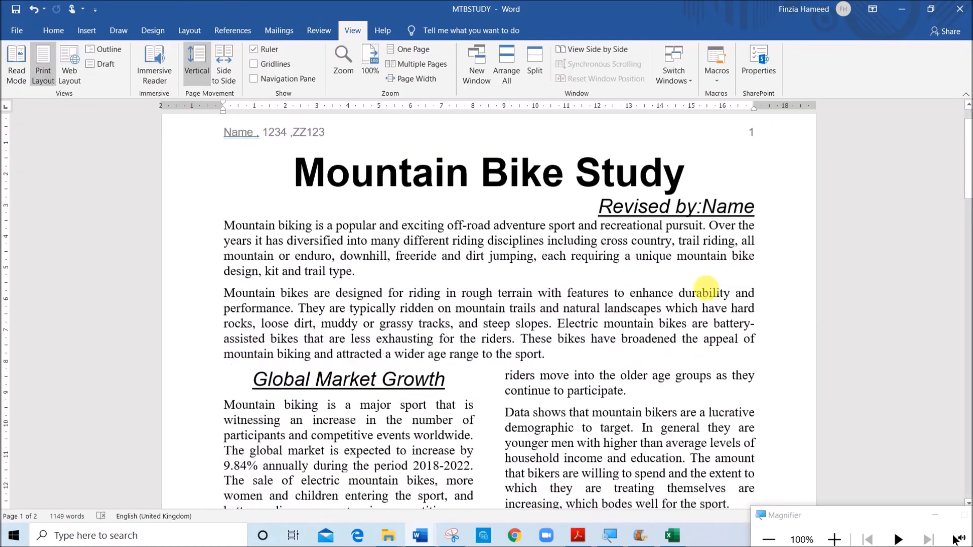
# Look over the first page of MTBSTUDY and recheck question 19's rules on split items in the exam paper
pyautogui.scroll(-1, 671, 376)
pyautogui.scroll(3, 672, 375)
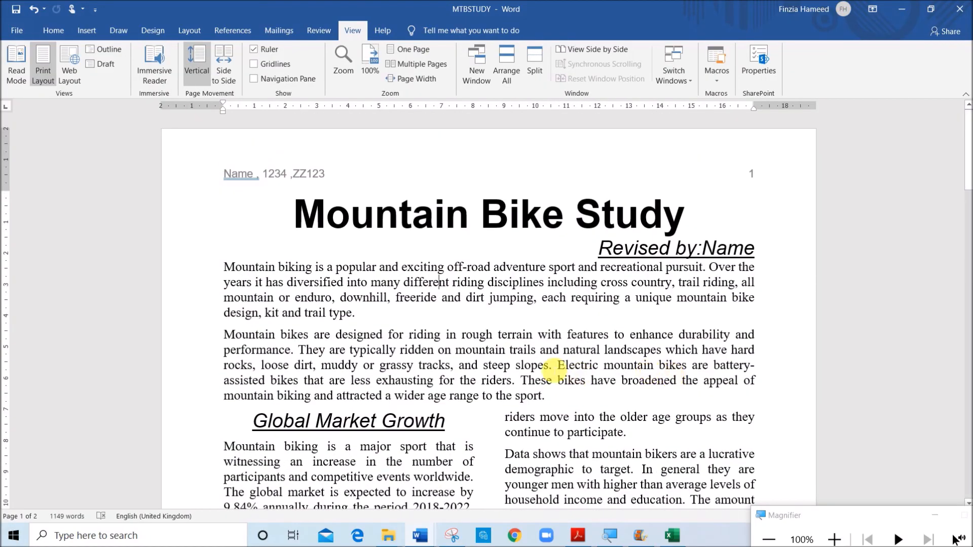
pyautogui.scroll(-10, 512, 343)
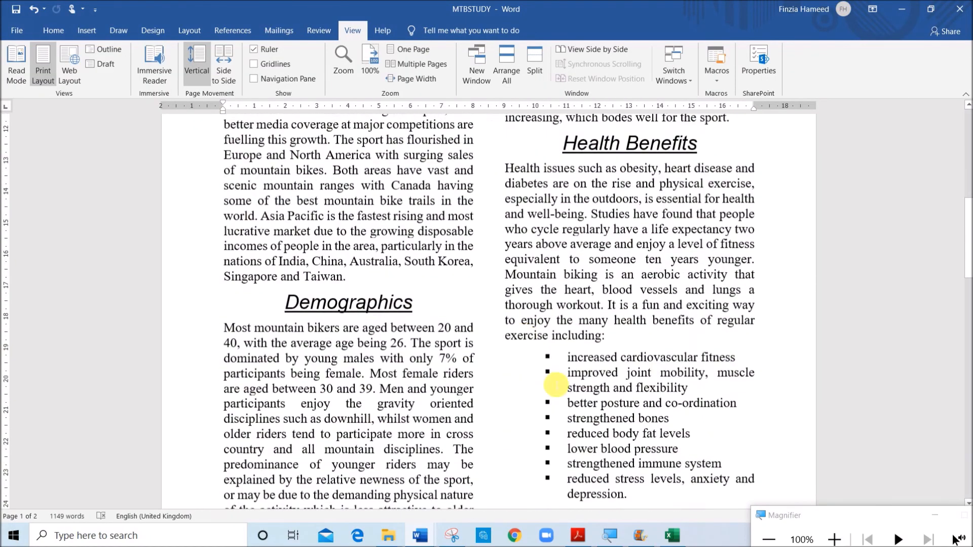
pyautogui.click(586, 539)
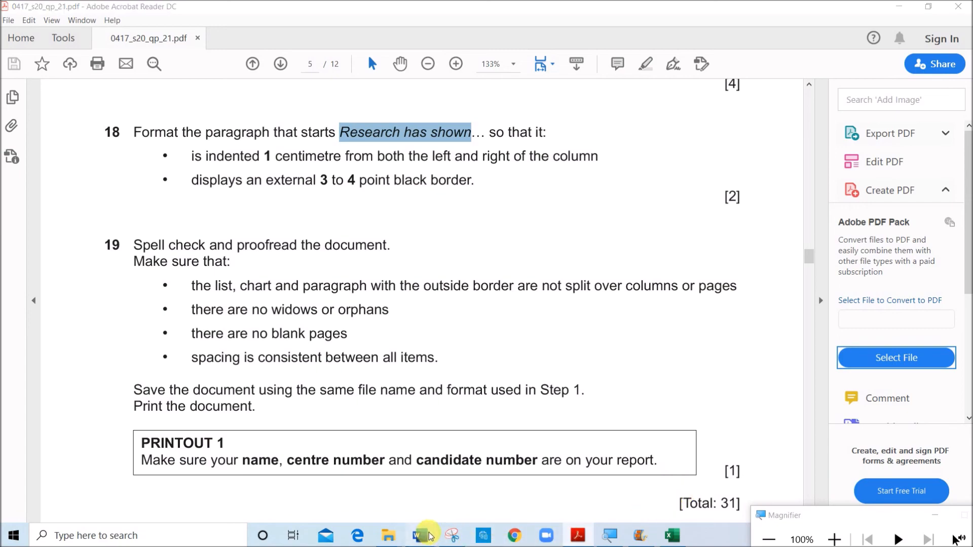
pyautogui.moveTo(422, 533)
pyautogui.click(471, 488)
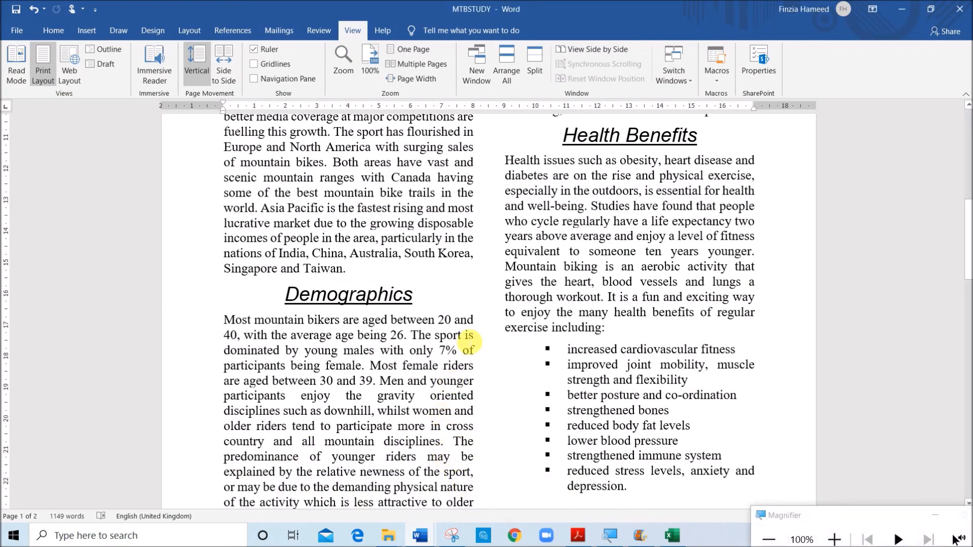
# Examine both pages of MTBSTUDY for any list, chart or bordered paragraph split over columns or pages
pyautogui.scroll(15, 451, 338)
pyautogui.scroll(-7, 471, 339)
pyautogui.scroll(-10, 476, 346)
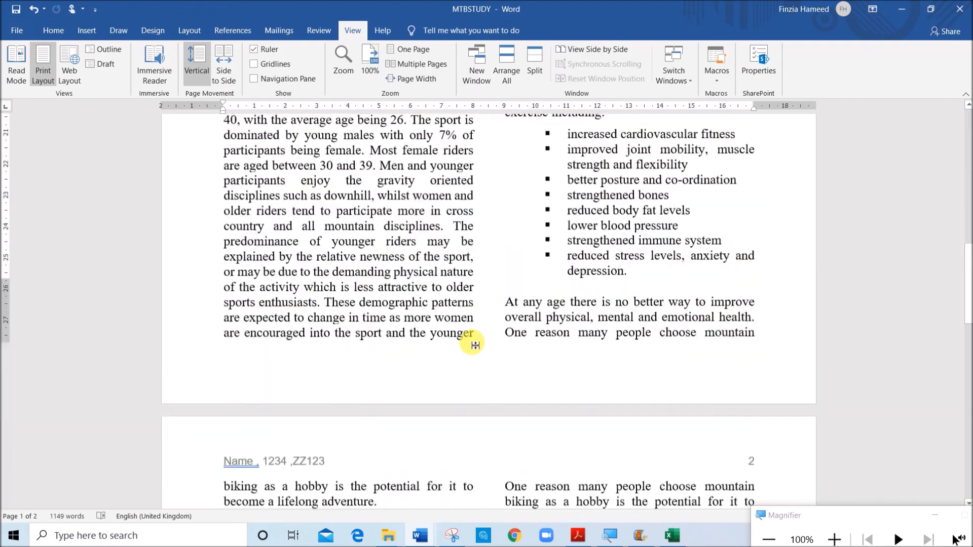
pyautogui.scroll(3, 471, 341)
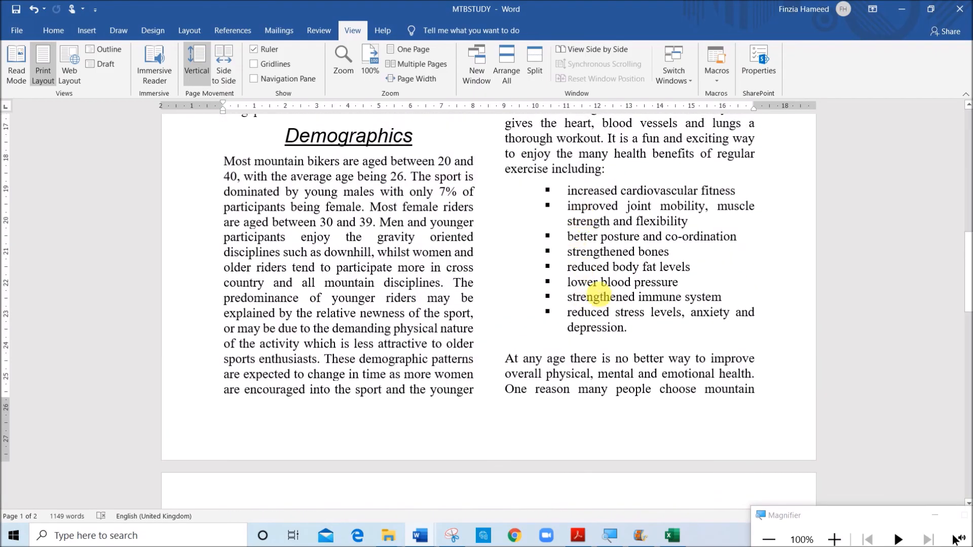
pyautogui.scroll(-10, 594, 291)
pyautogui.scroll(-11, 600, 295)
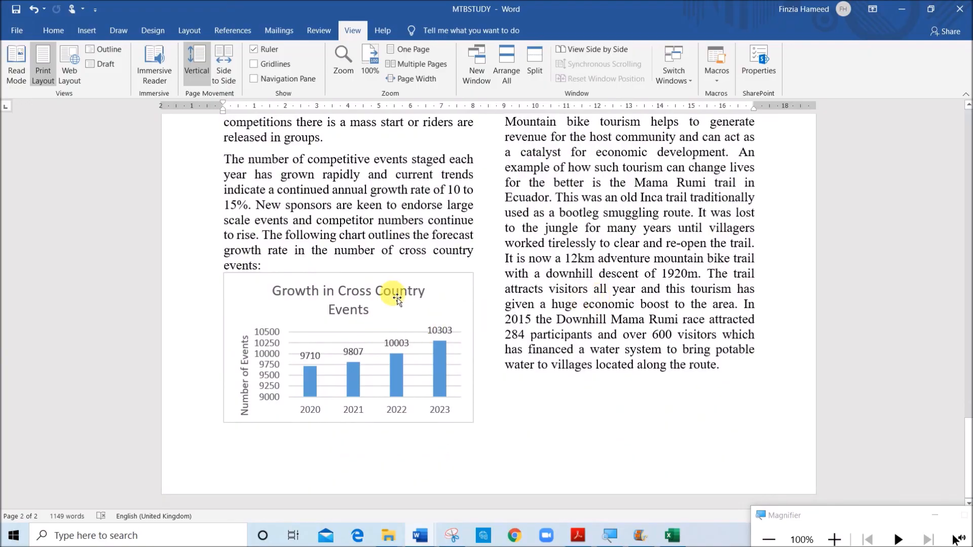
pyautogui.scroll(12, 588, 396)
pyautogui.scroll(12, 586, 381)
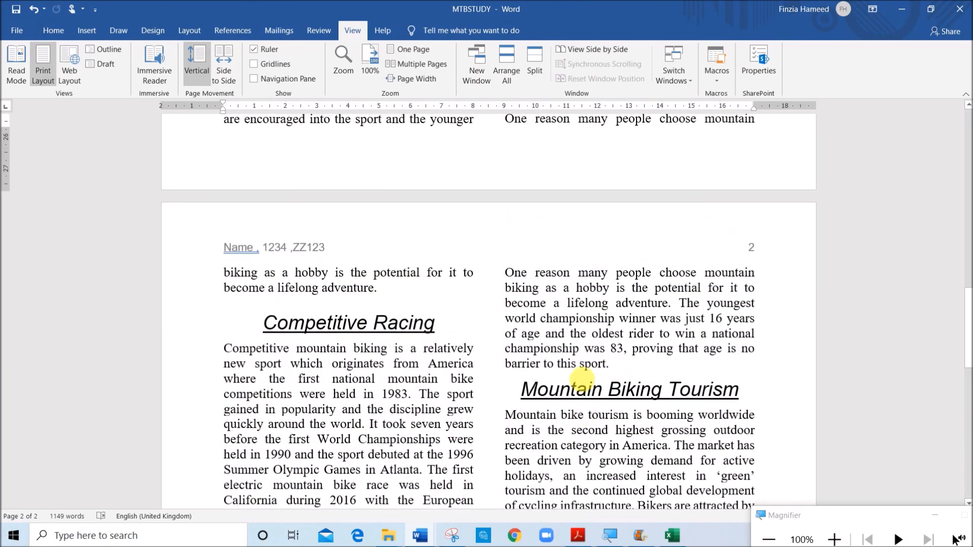
pyautogui.scroll(4, 581, 379)
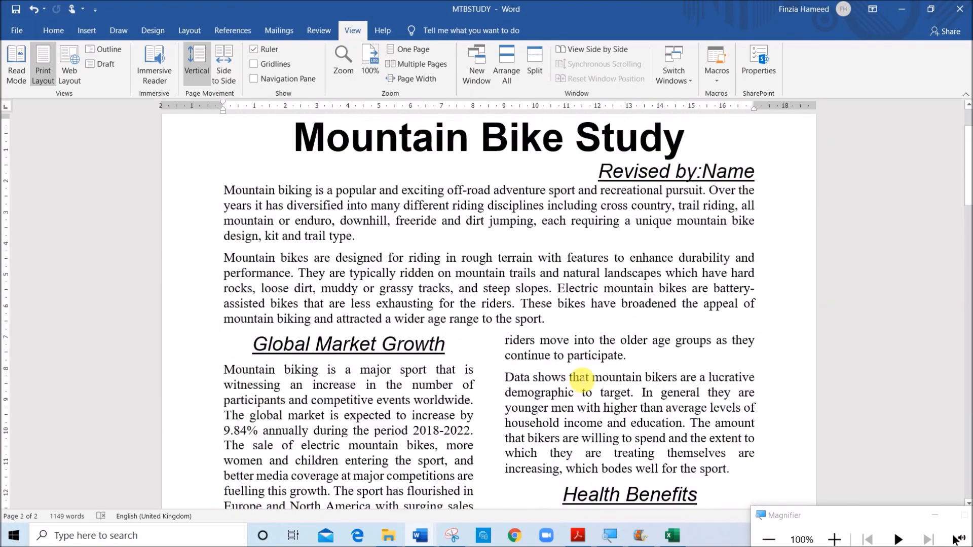
pyautogui.scroll(-3, 634, 355)
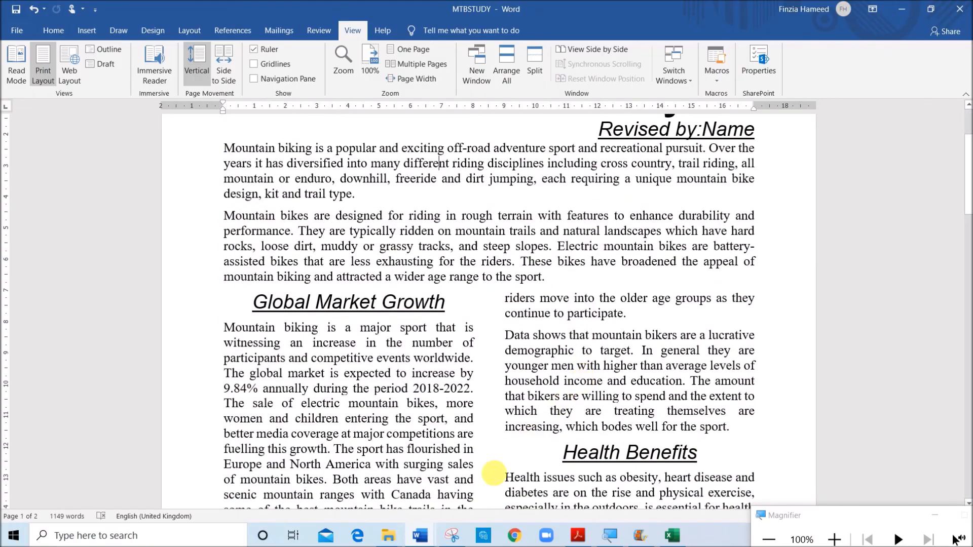
# Reread question 19 in the exam paper and highlight its "there are no widows or orphans" requirement
pyautogui.click(578, 536)
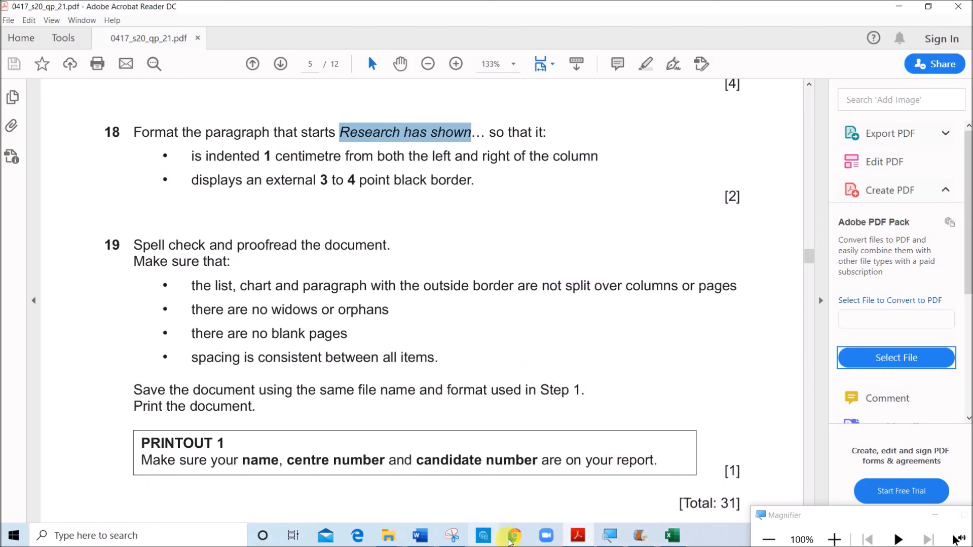
pyautogui.click(420, 535)
pyautogui.click(428, 503)
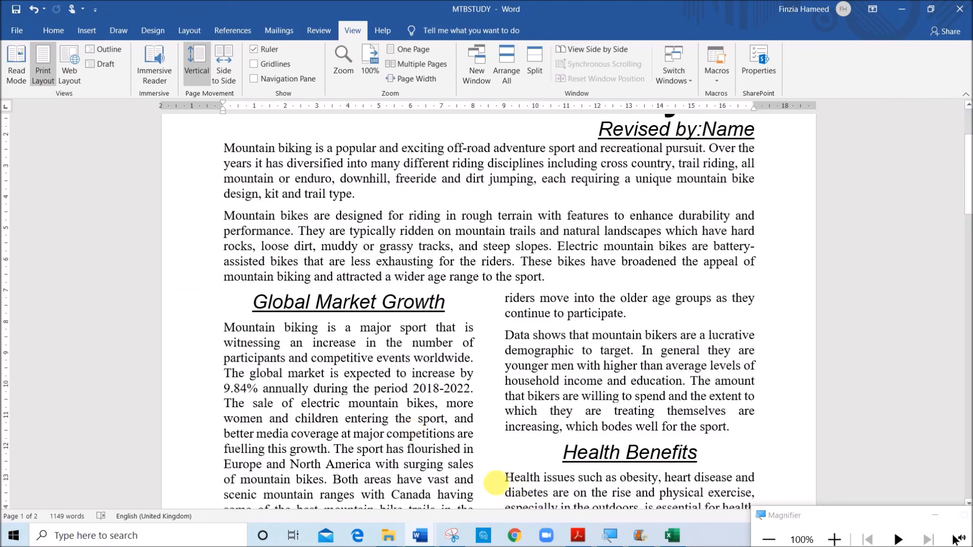
pyautogui.click(578, 536)
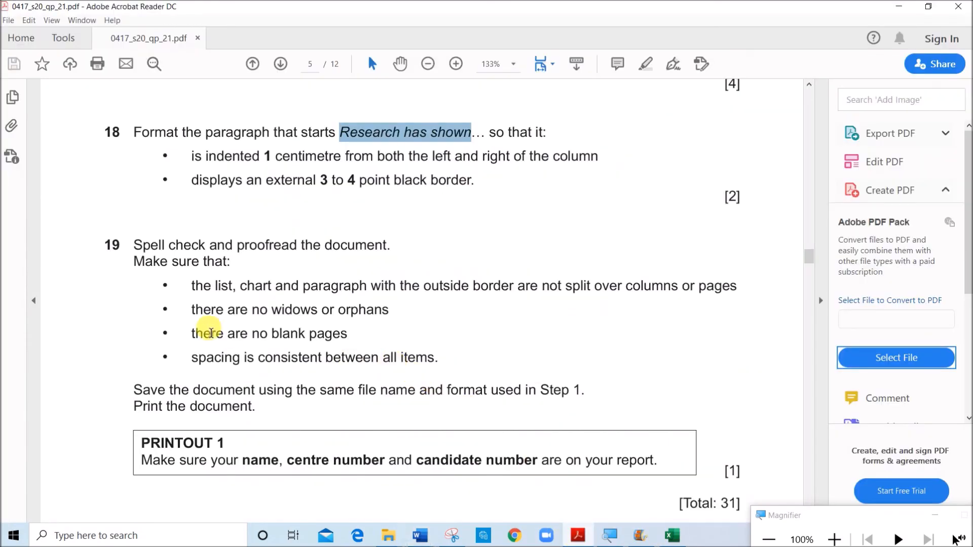
pyautogui.tripleClick(213, 310)
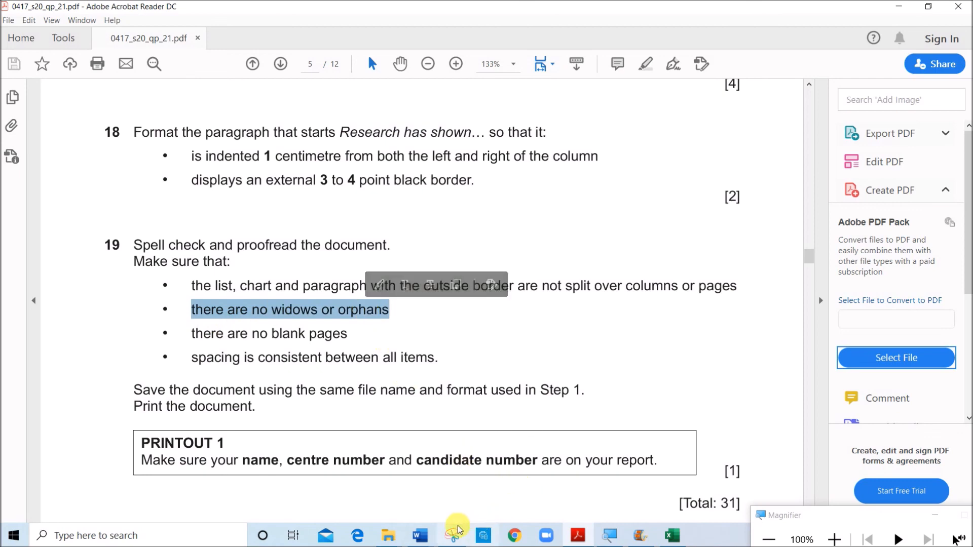
# Check the Widow/Orphan control setting for the paragraph starting "Mountain bikes are designed" in MTBSTUDY
pyautogui.moveTo(423, 535)
pyautogui.click(459, 477)
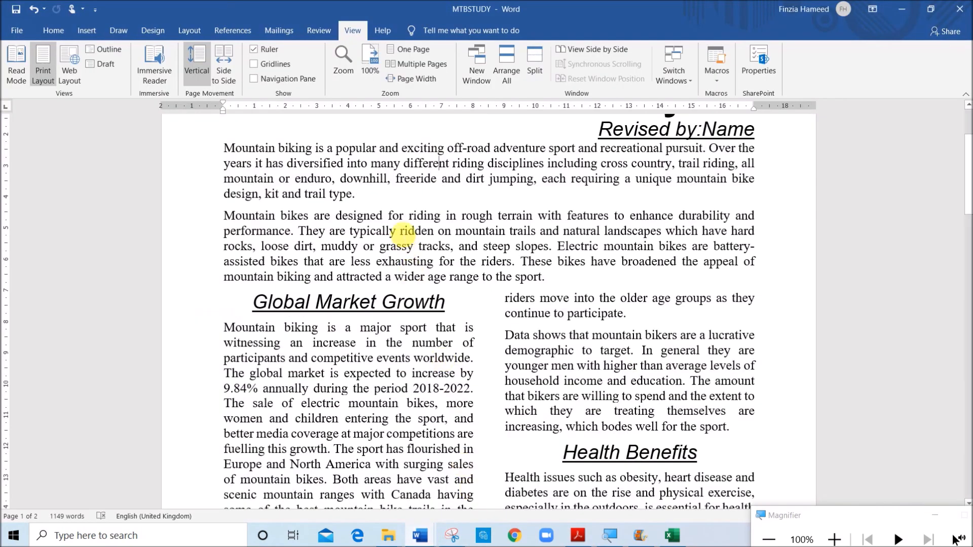
pyautogui.rightClick(400, 227)
pyautogui.click(438, 320)
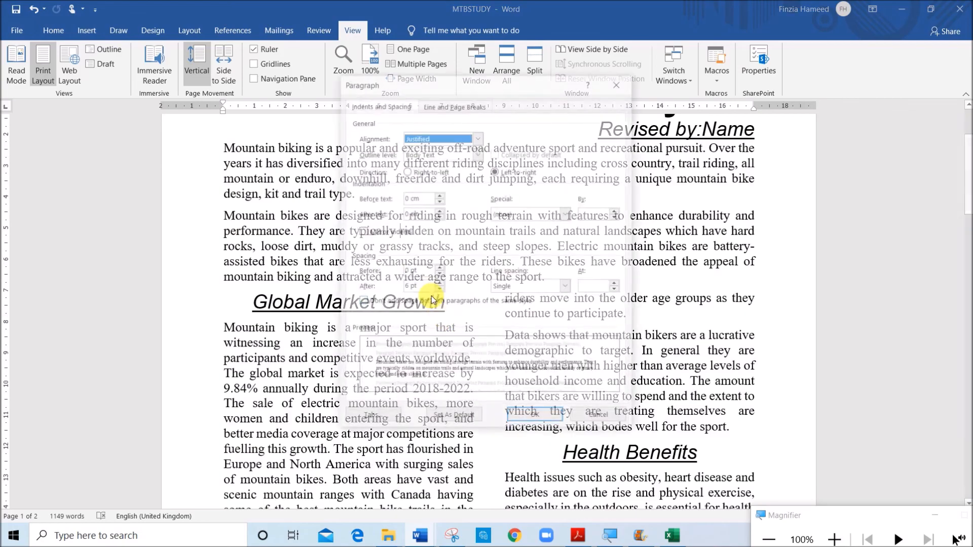
pyautogui.click(448, 104)
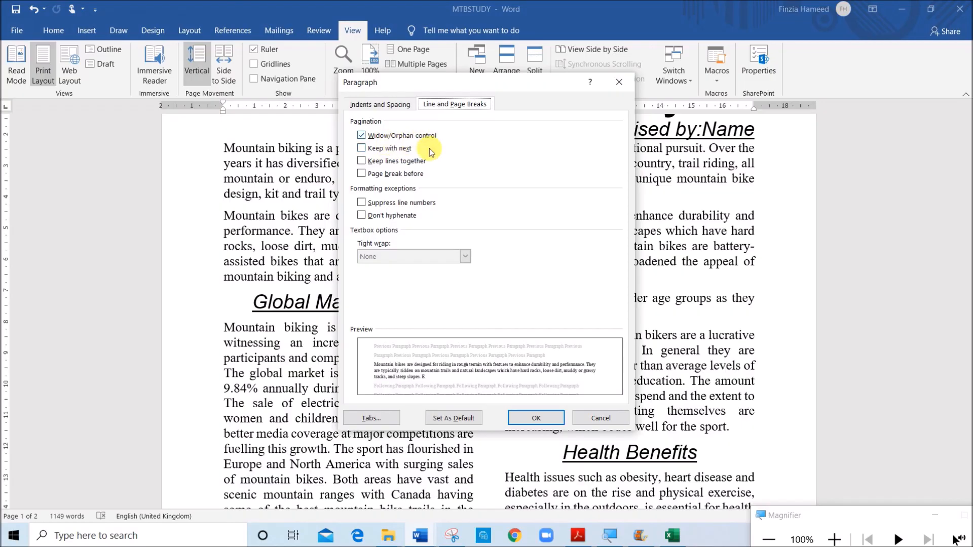
pyautogui.click(513, 417)
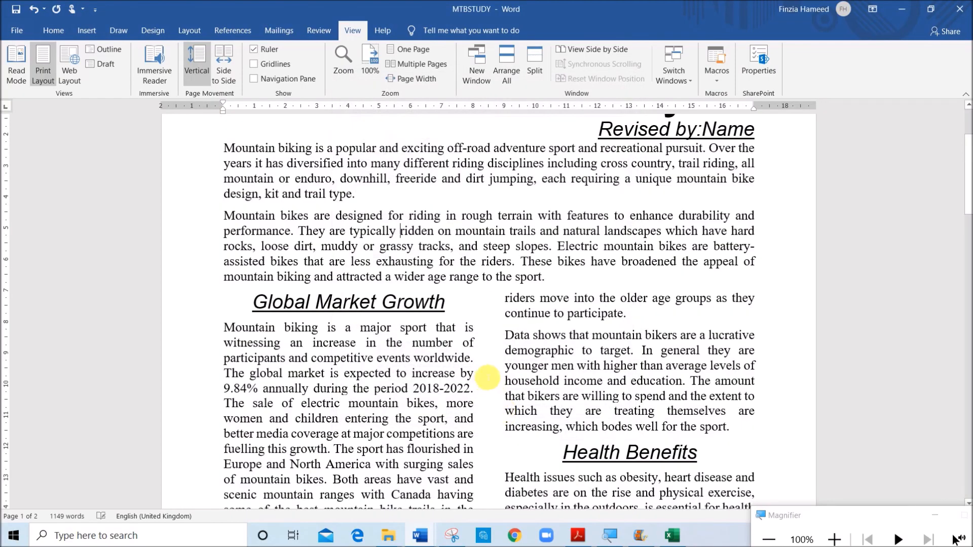
# Look through the pages of MTBSTUDY to check the overall layout once more
pyautogui.scroll(-15, 484, 386)
pyautogui.scroll(15, 484, 386)
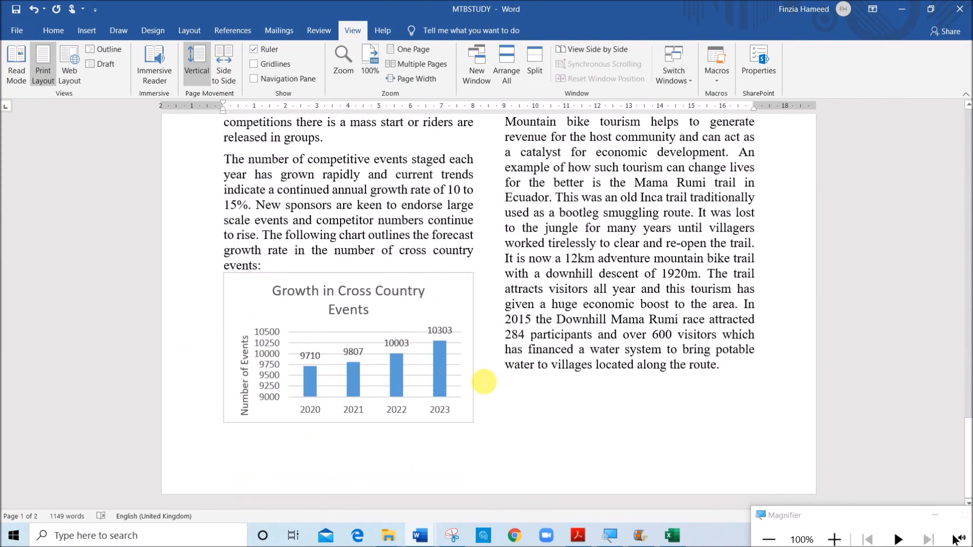
pyautogui.scroll(-10, 485, 379)
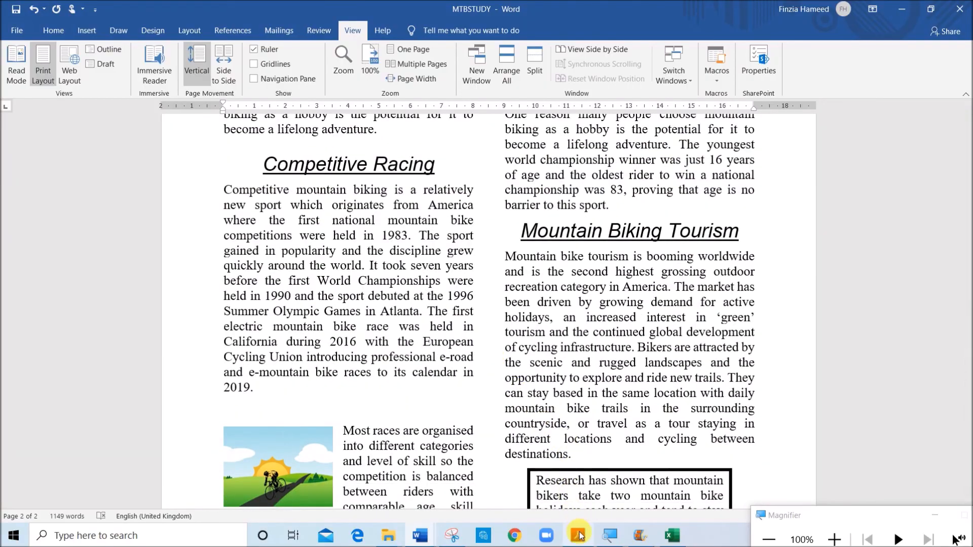
# Read the saving and printing instructions for Printout 1 and the opening of Task 3 – Database in the exam paper
pyautogui.click(579, 535)
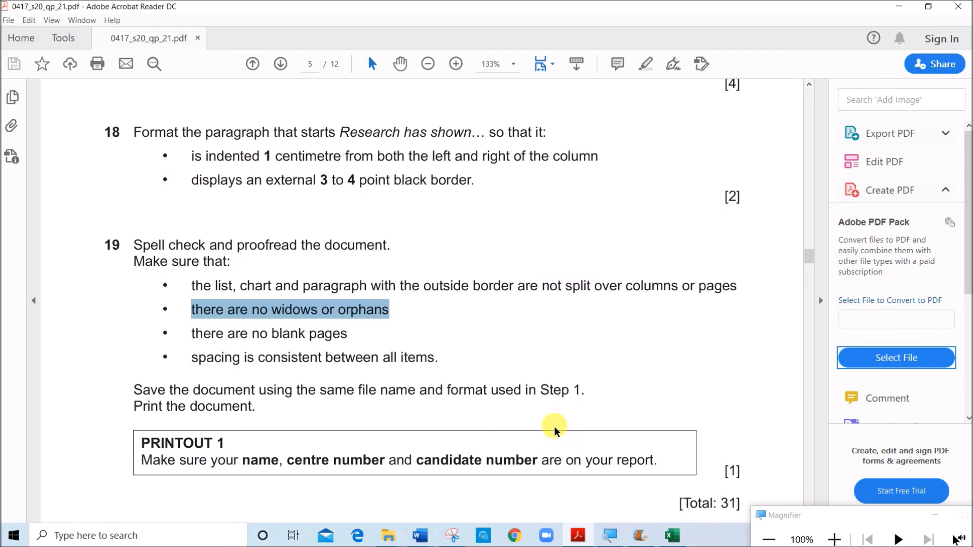
pyautogui.scroll(-5, 487, 395)
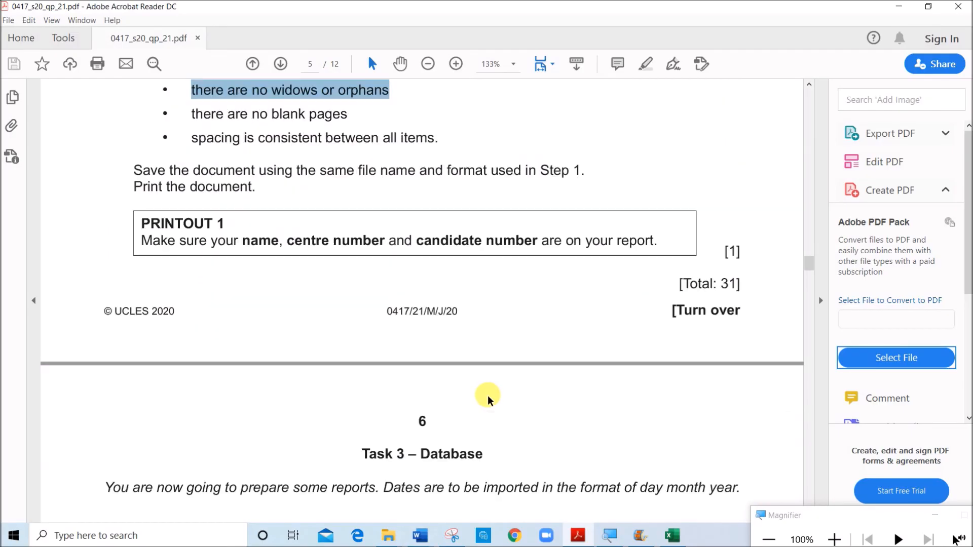
pyautogui.scroll(-1, 488, 395)
pyautogui.moveTo(422, 382); pyautogui.dragTo(484, 381)
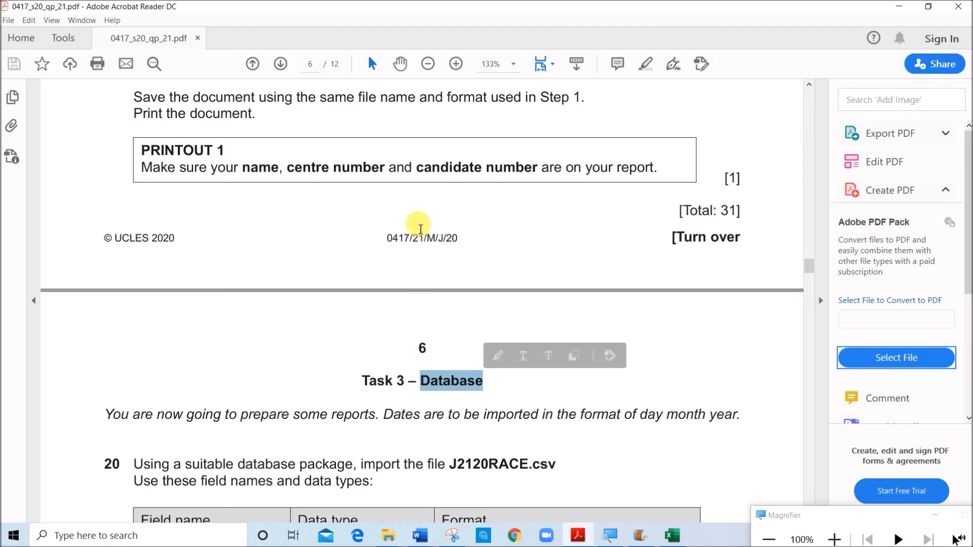
pyautogui.scroll(1, 441, 262)
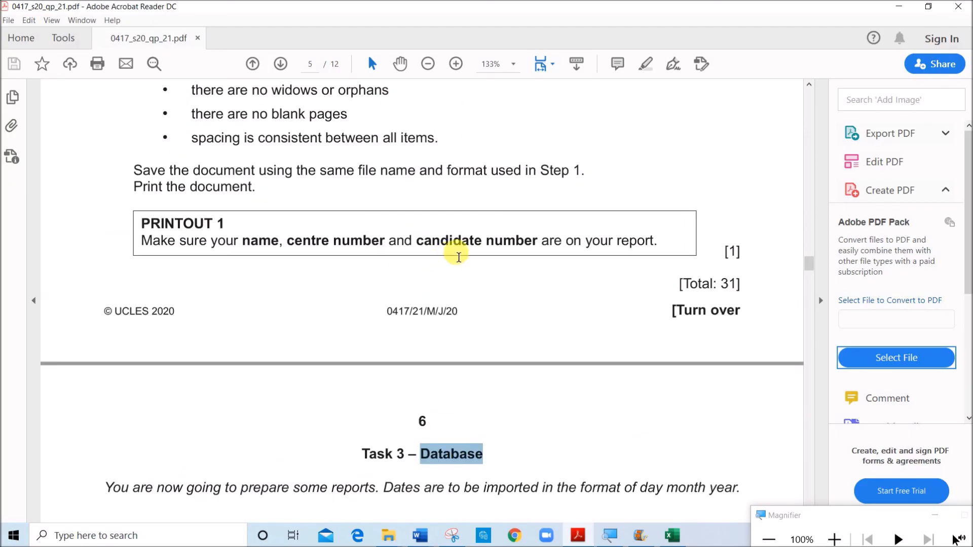
pyautogui.scroll(1, 512, 250)
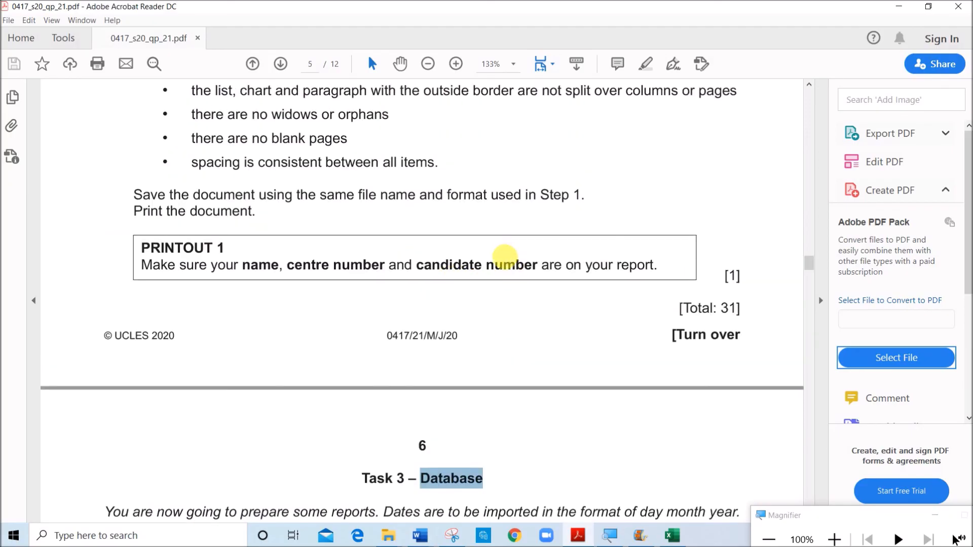